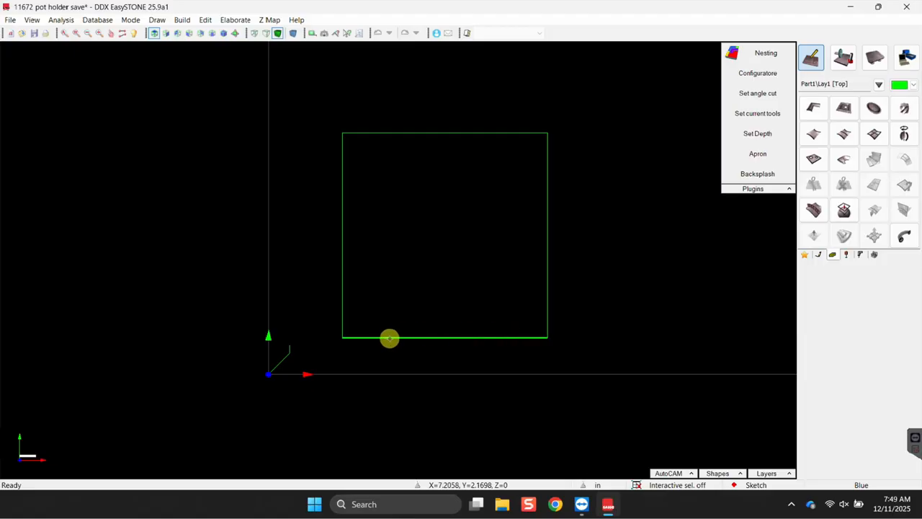
# Sweep the section profile near the origin along the square outline as guide.
pyautogui.click(389, 338)
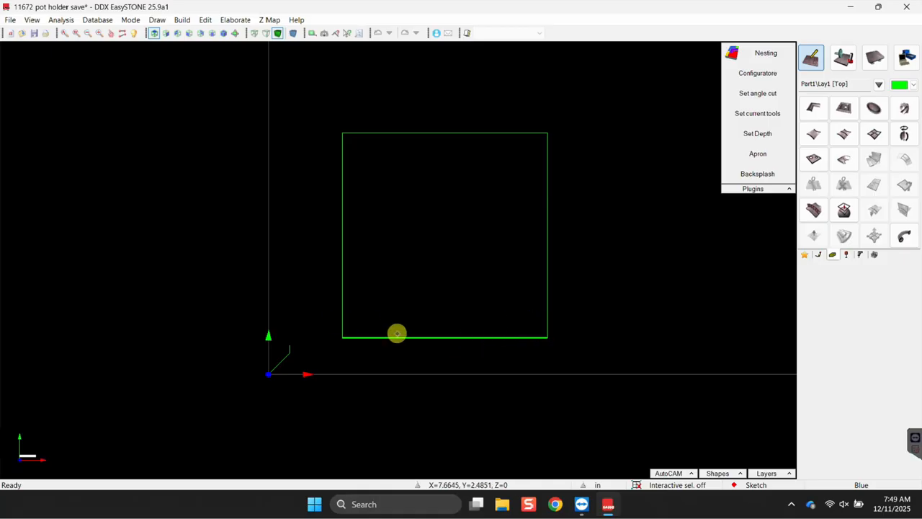
pyautogui.click(379, 338)
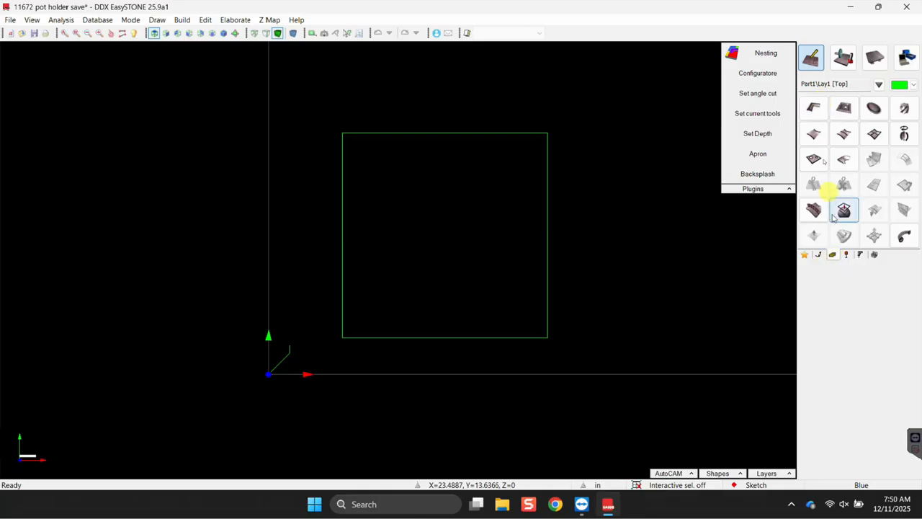
pyautogui.click(824, 116)
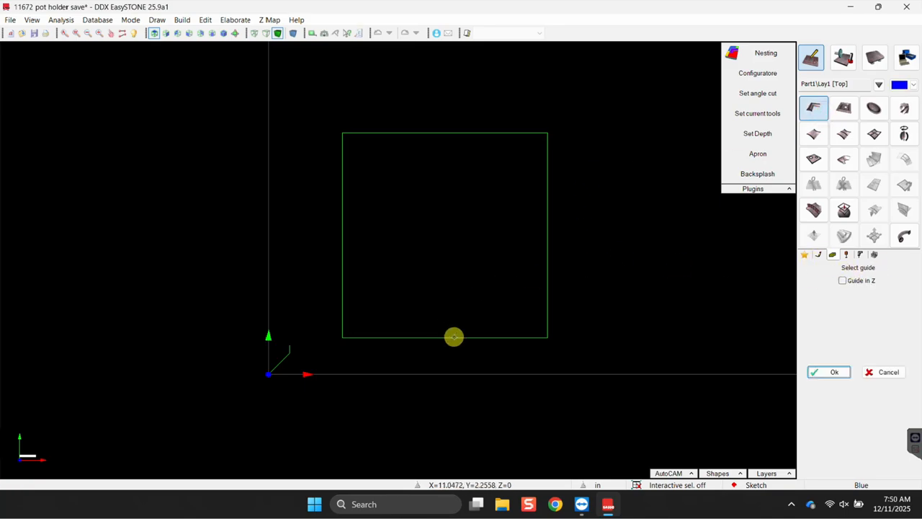
pyautogui.click(455, 337)
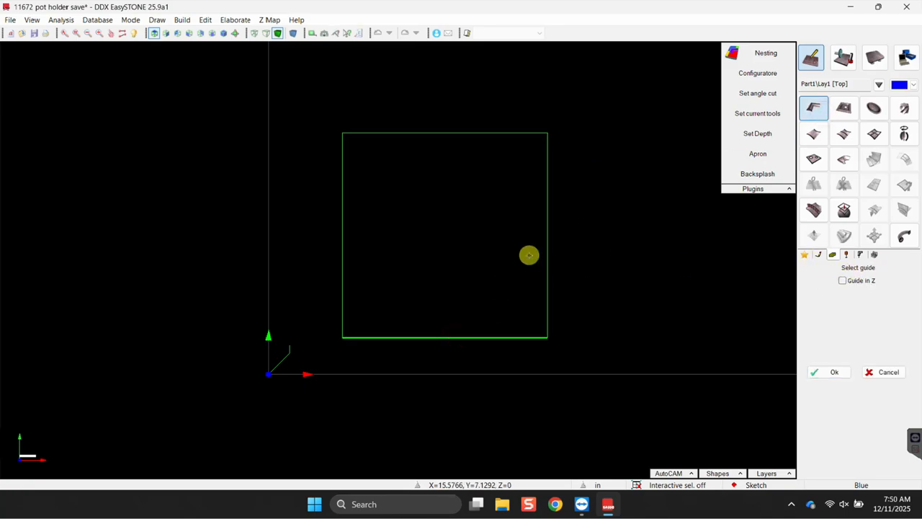
pyautogui.click(822, 377)
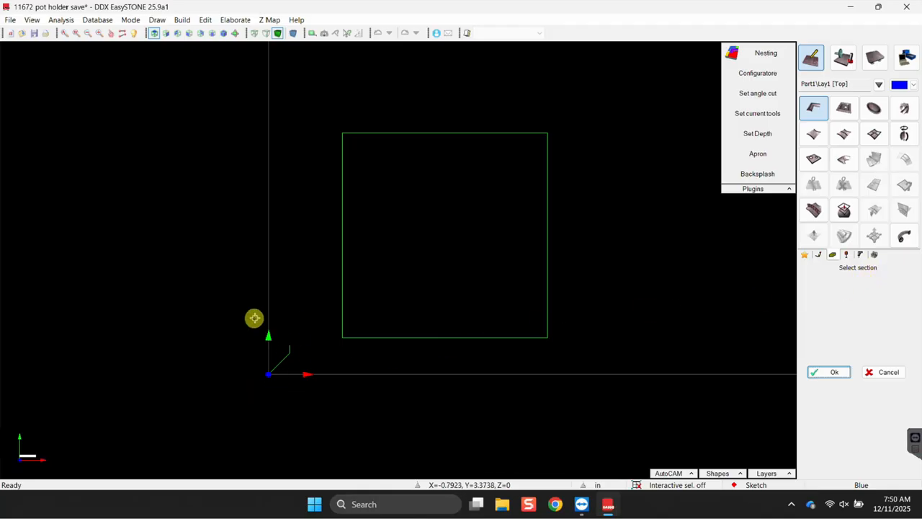
pyautogui.moveTo(239, 324); pyautogui.dragTo(305, 394)
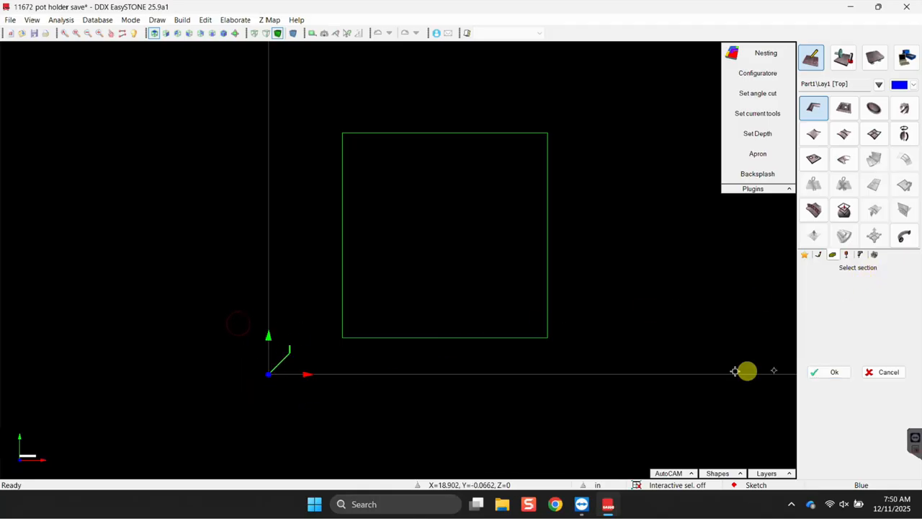
pyautogui.click(818, 374)
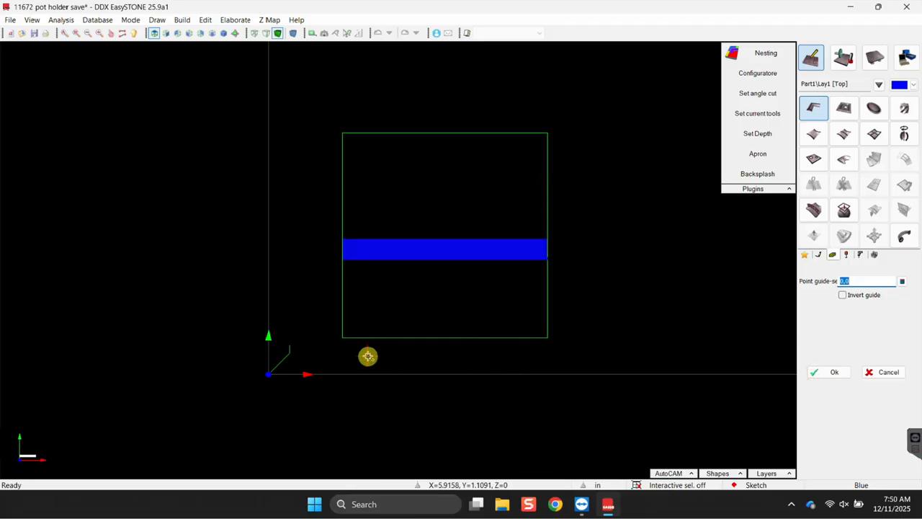
# Tick Invert guide and anchor the swept side at the origin with End point snapping.
pyautogui.moveTo(361, 363); pyautogui.dragTo(292, 187, button='middle')
pyautogui.scroll(5, 296, 186)
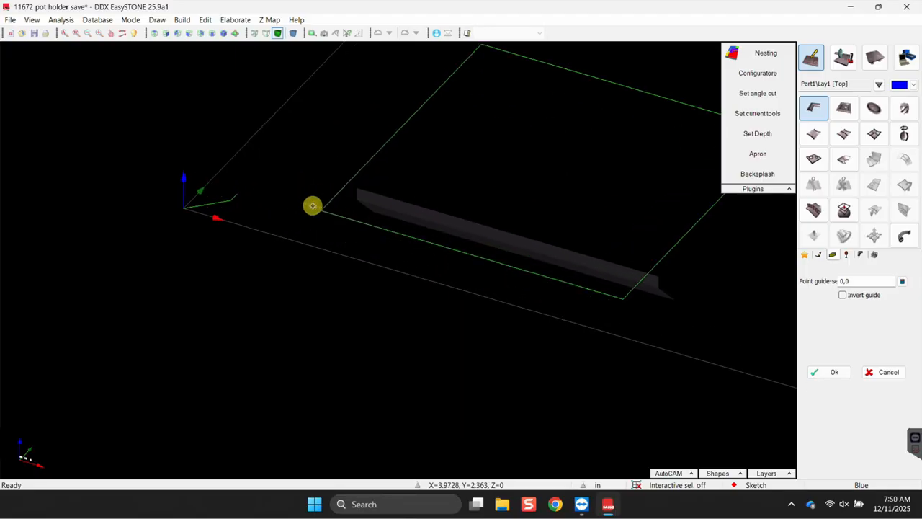
pyautogui.click(843, 295)
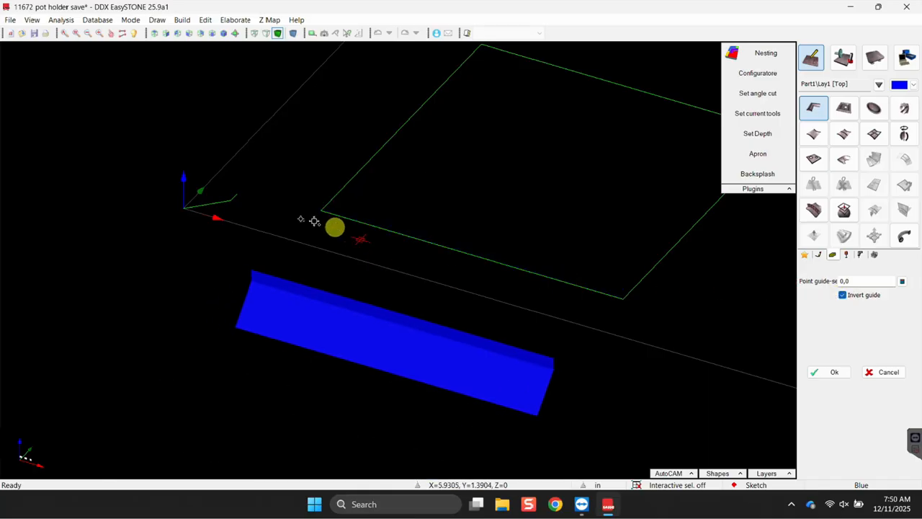
pyautogui.rightClick(202, 235)
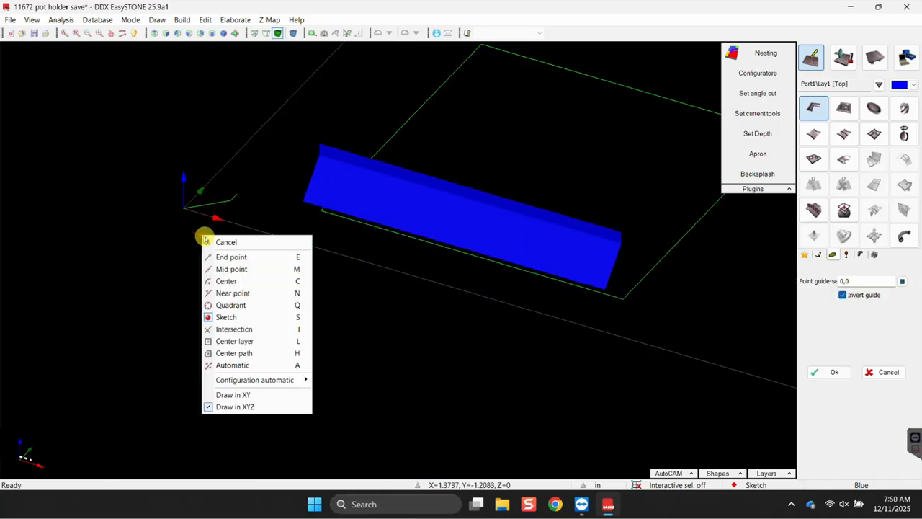
pyautogui.click(214, 262)
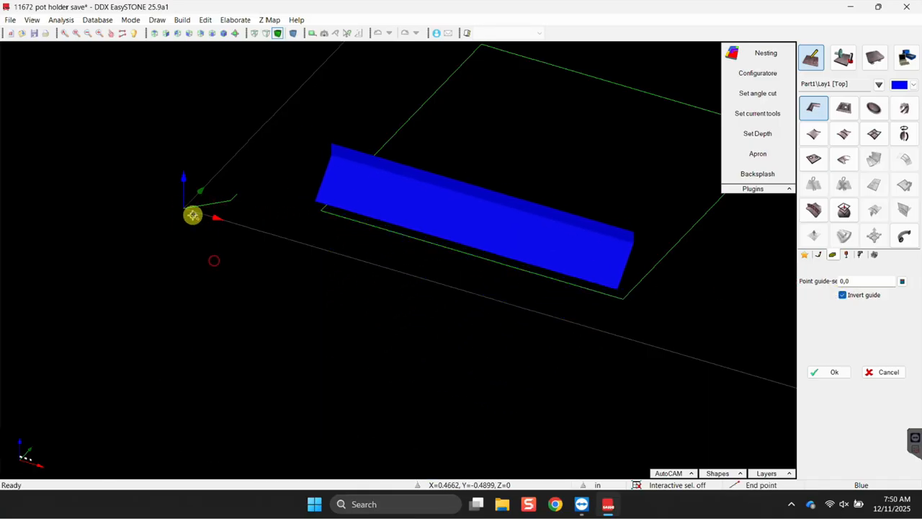
pyautogui.click(191, 209)
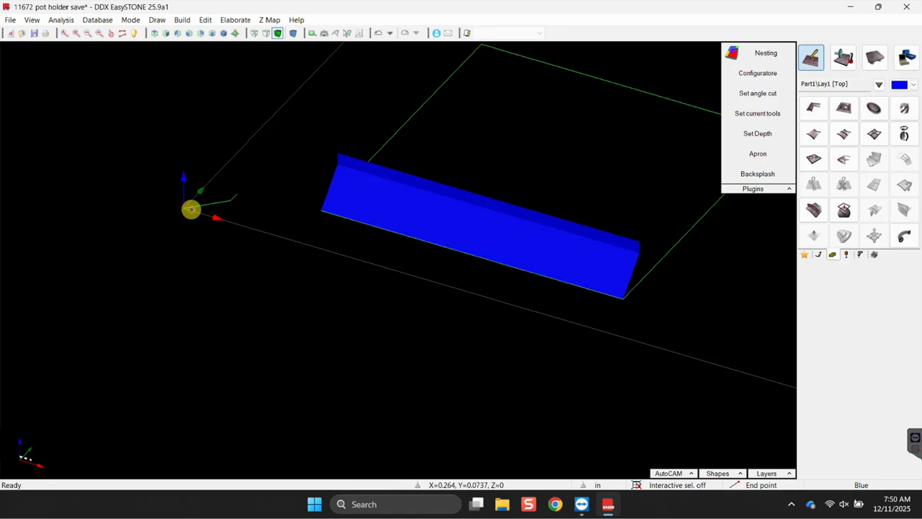
# Sweep the section profile along the square's upper-left edge, anchored at the origin.
pyautogui.scroll(-1, 670, 341)
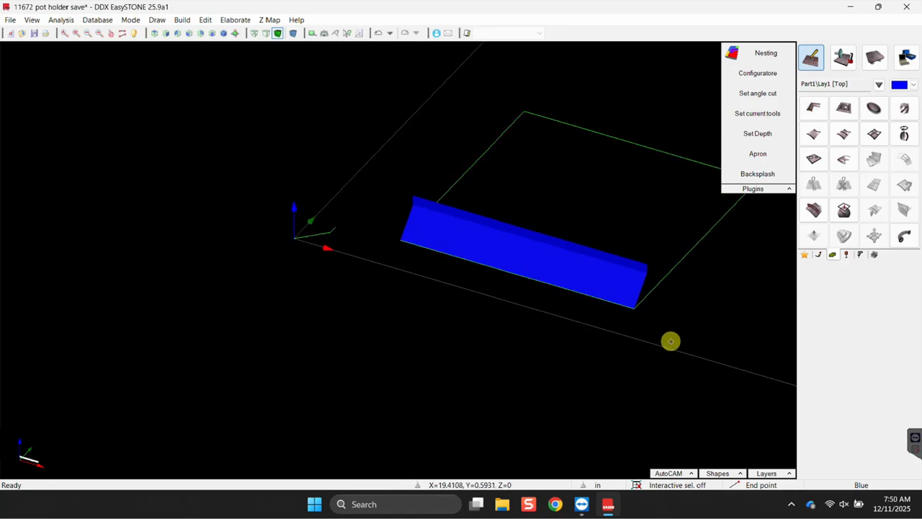
pyautogui.moveTo(662, 343); pyautogui.dragTo(478, 294, button='middle')
pyautogui.moveTo(339, 333); pyautogui.dragTo(489, 367, button='middle')
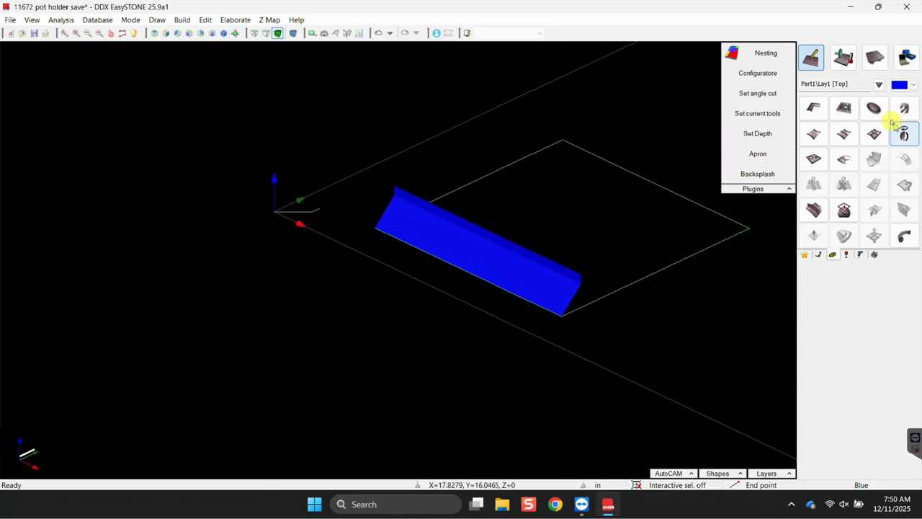
pyautogui.click(814, 108)
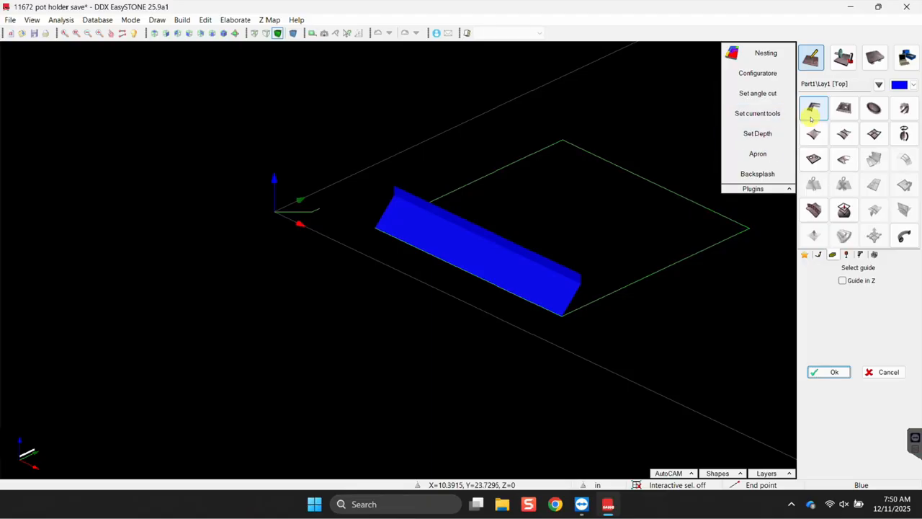
pyautogui.click(499, 179)
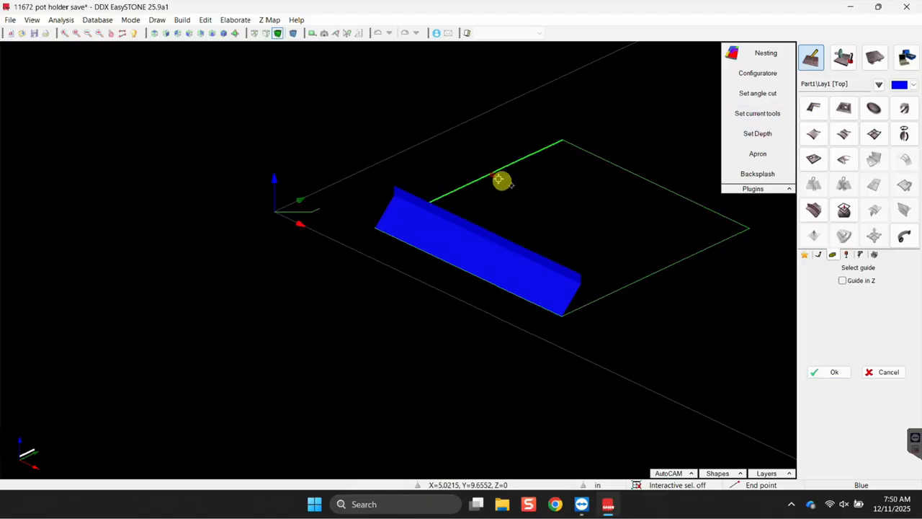
pyautogui.click(834, 373)
pyautogui.click(258, 179)
pyautogui.click(817, 370)
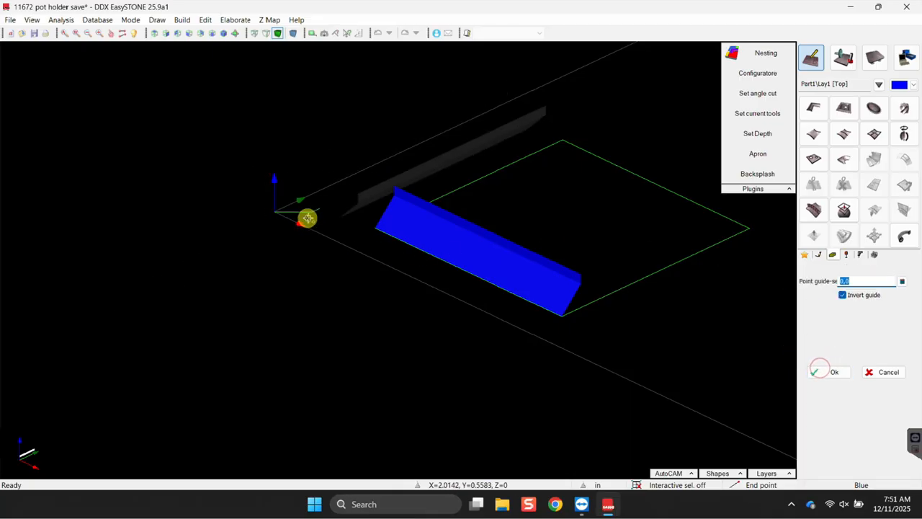
pyautogui.click(286, 212)
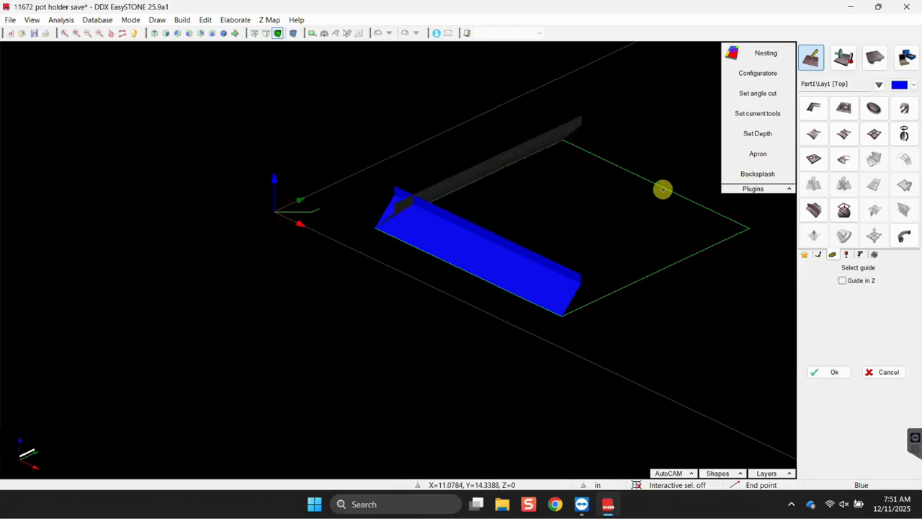
# Sweep the same profile along the upper-right and front-right edges to close the frame.
pyautogui.click(825, 371)
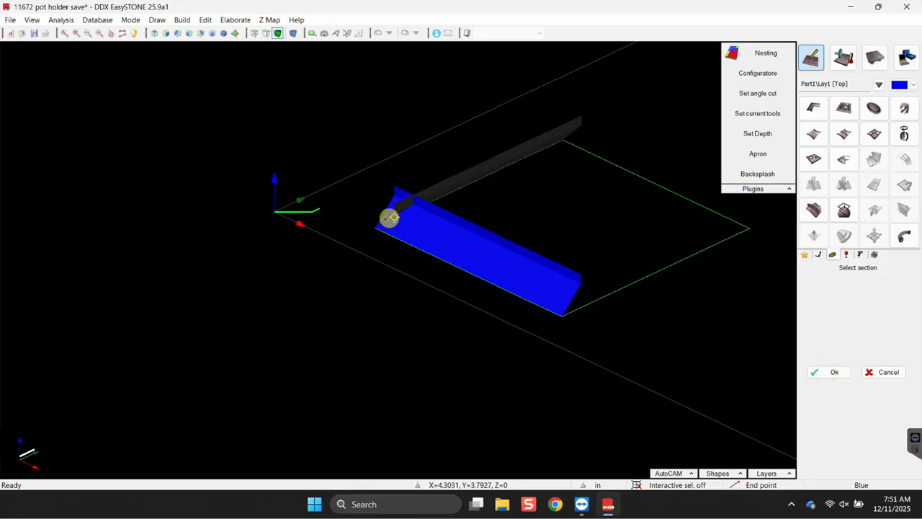
pyautogui.click(832, 374)
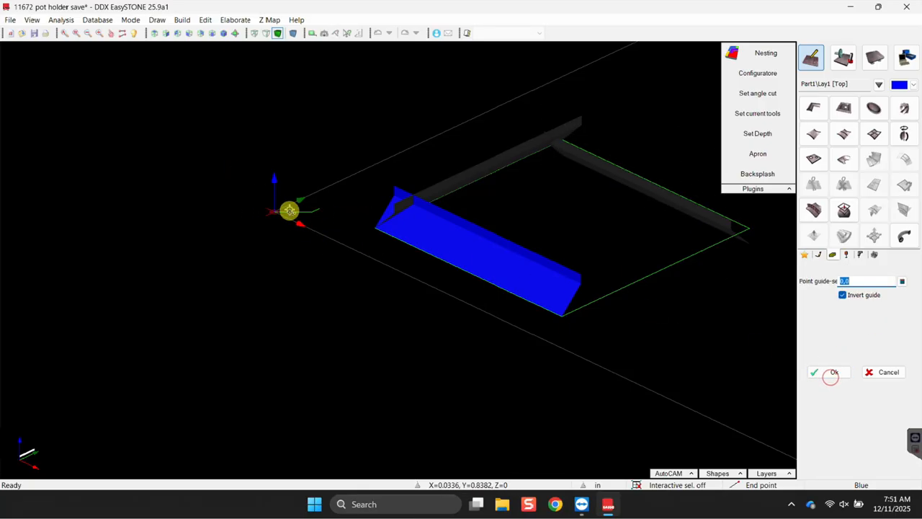
pyautogui.click(280, 211)
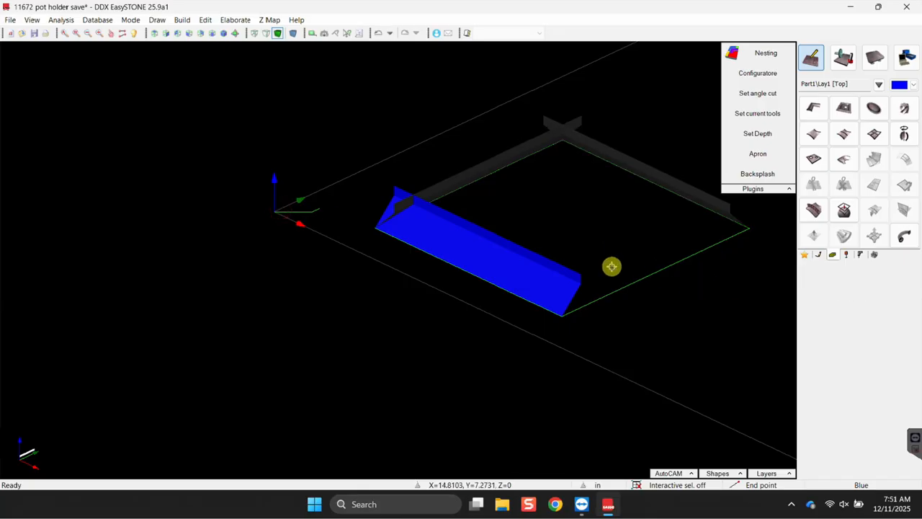
pyautogui.rightClick(625, 284)
pyautogui.click(631, 286)
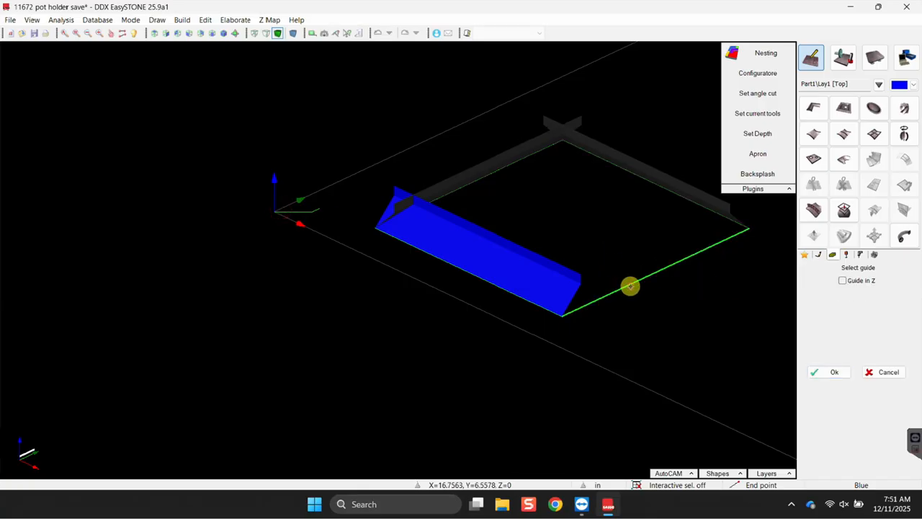
pyautogui.click(818, 372)
pyautogui.moveTo(249, 185); pyautogui.dragTo(335, 243)
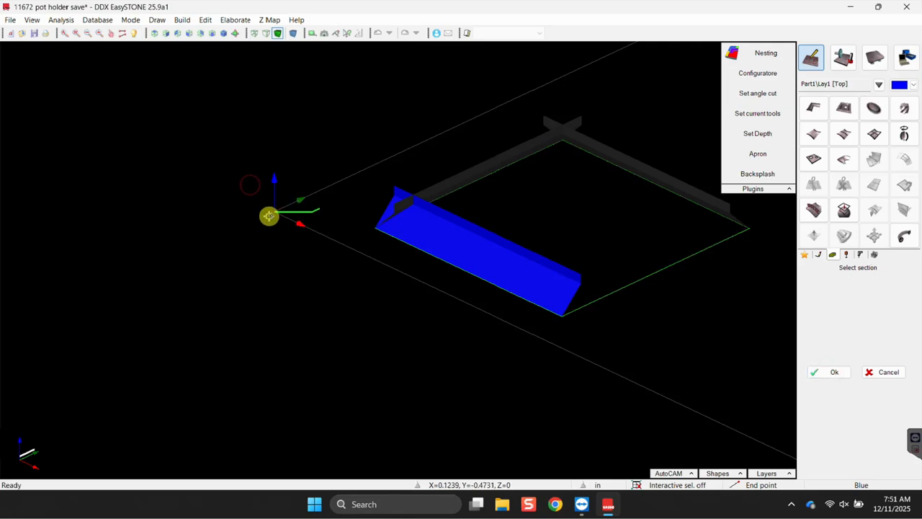
pyautogui.click(819, 371)
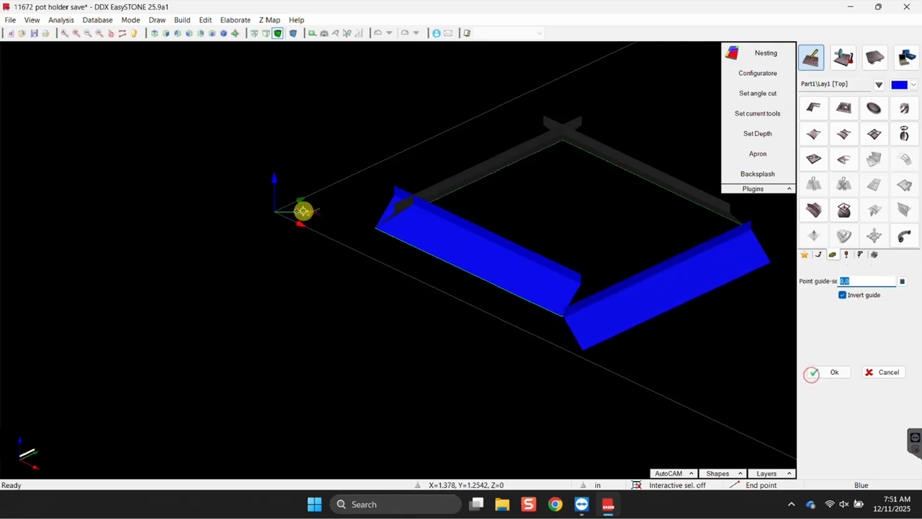
pyautogui.click(286, 209)
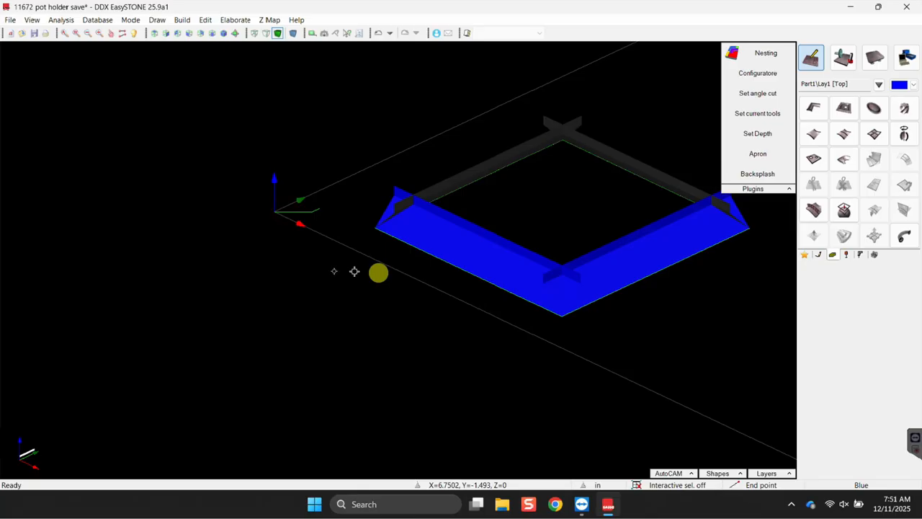
pyautogui.moveTo(241, 163); pyautogui.dragTo(331, 247)
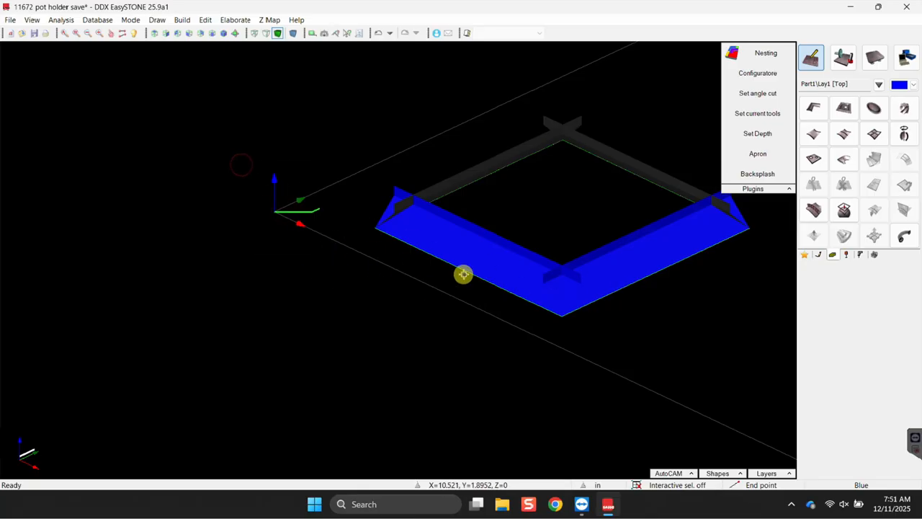
pyautogui.scroll(2, 613, 293)
pyautogui.moveTo(632, 380); pyautogui.dragTo(473, 336, button='middle')
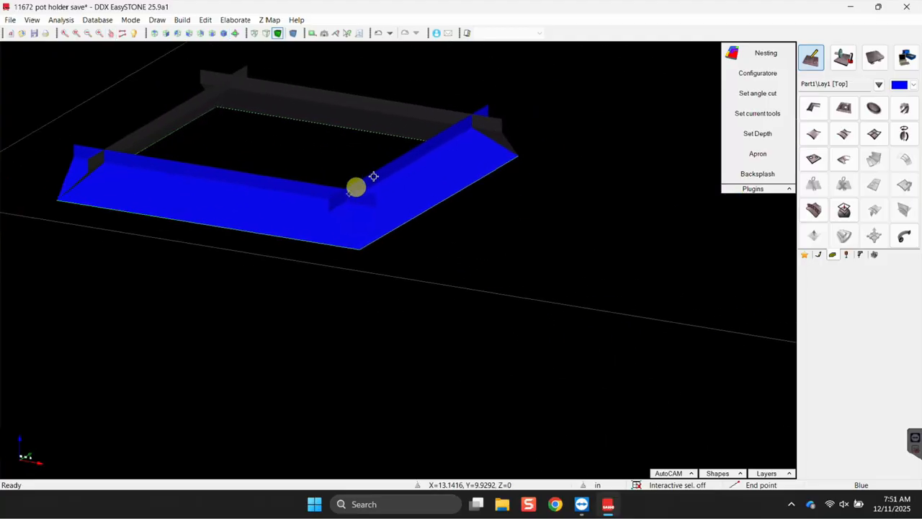
pyautogui.scroll(3, 356, 215)
pyautogui.scroll(-3, 360, 218)
pyautogui.scroll(5, 343, 207)
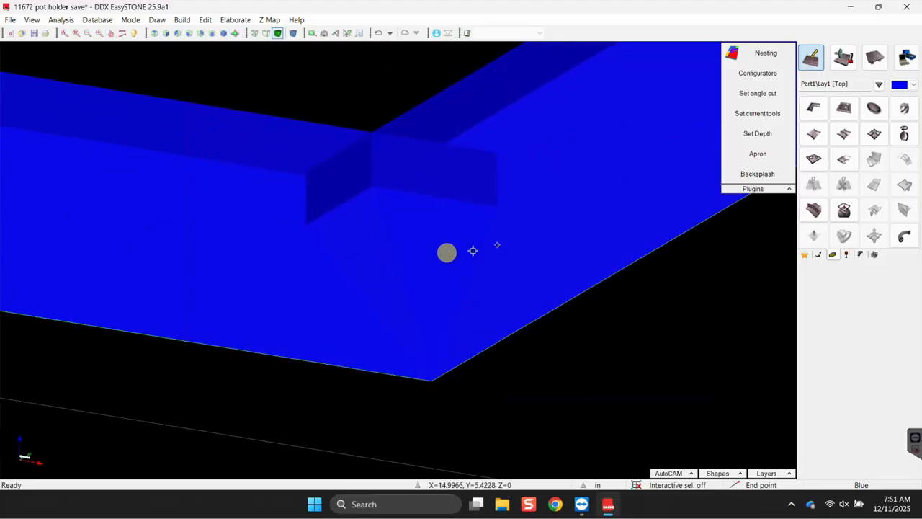
pyautogui.scroll(-5, 387, 231)
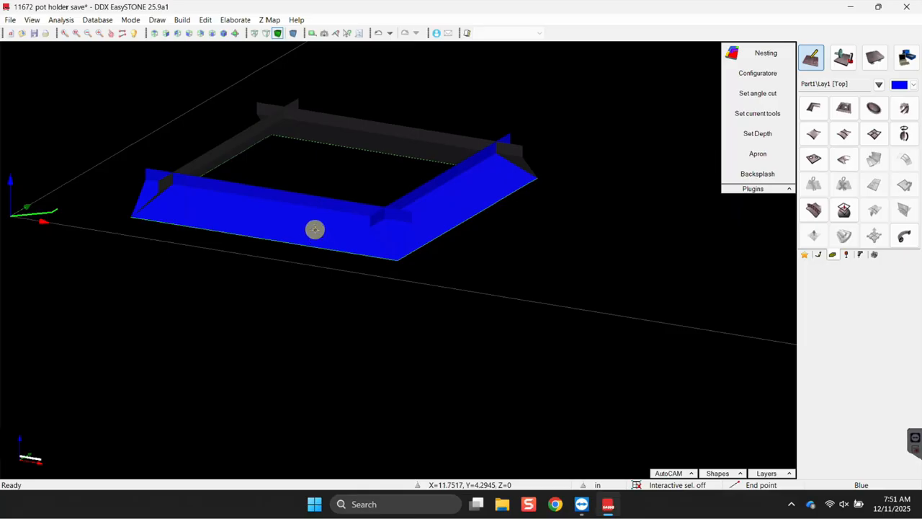
pyautogui.scroll(4, 361, 226)
pyautogui.scroll(-2, 505, 252)
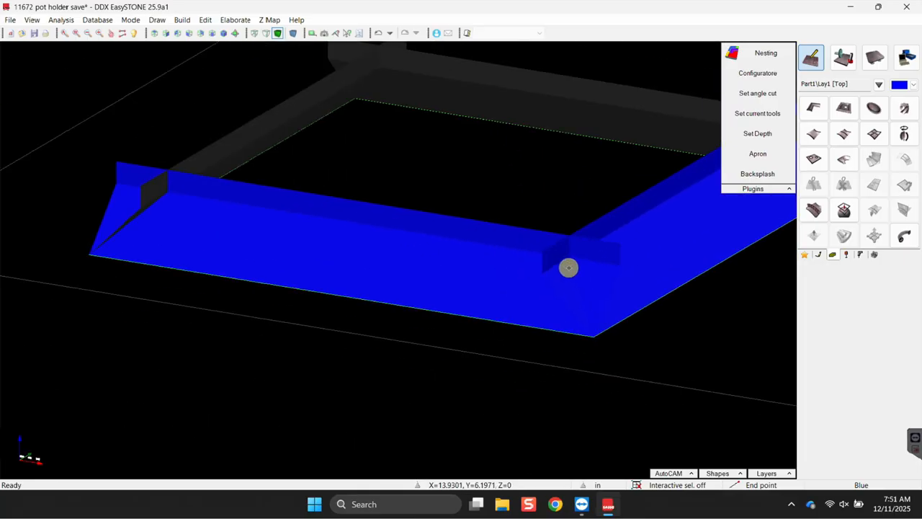
pyautogui.moveTo(593, 288)
pyautogui.mouseDown(button='middle')
pyautogui.moveTo(492, 247)
pyautogui.moveTo(607, 290)
pyautogui.moveTo(599, 291)
pyautogui.mouseUp(button='middle')
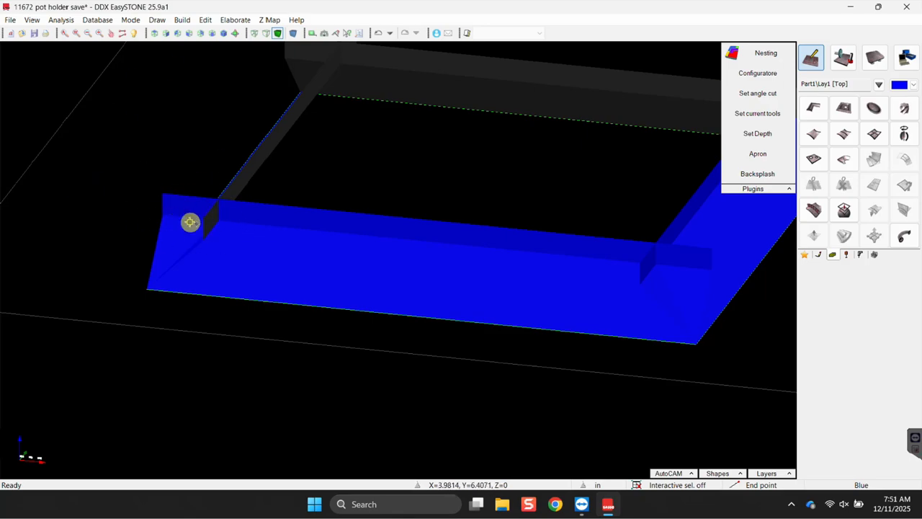
pyautogui.scroll(-3, 194, 228)
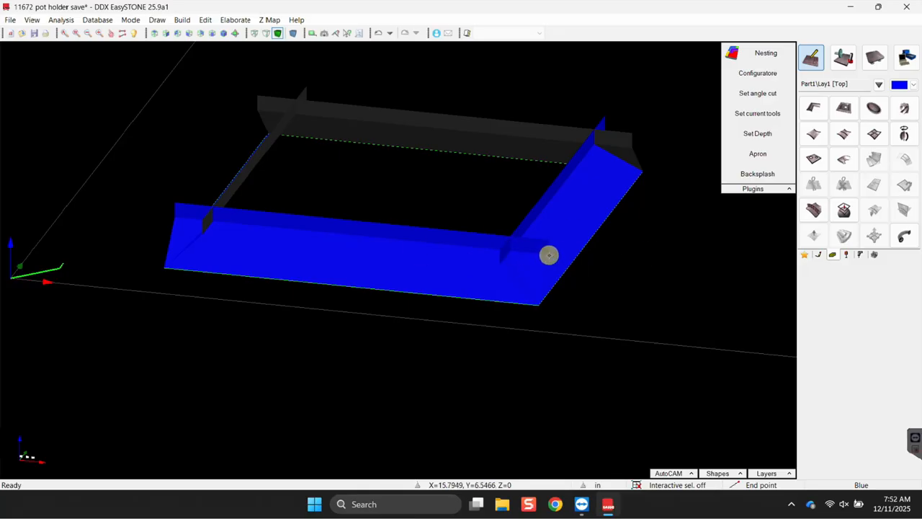
pyautogui.scroll(-3, 208, 264)
pyautogui.scroll(5, 109, 278)
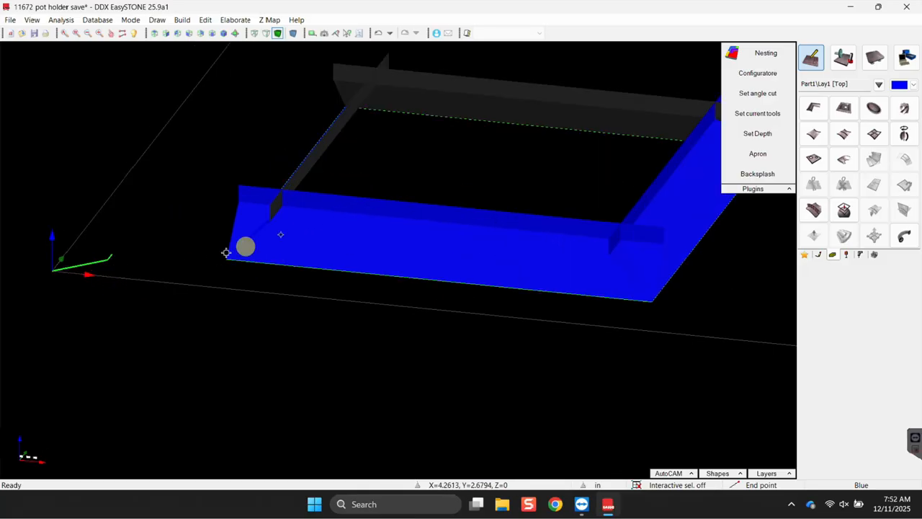
pyautogui.scroll(-2, 291, 232)
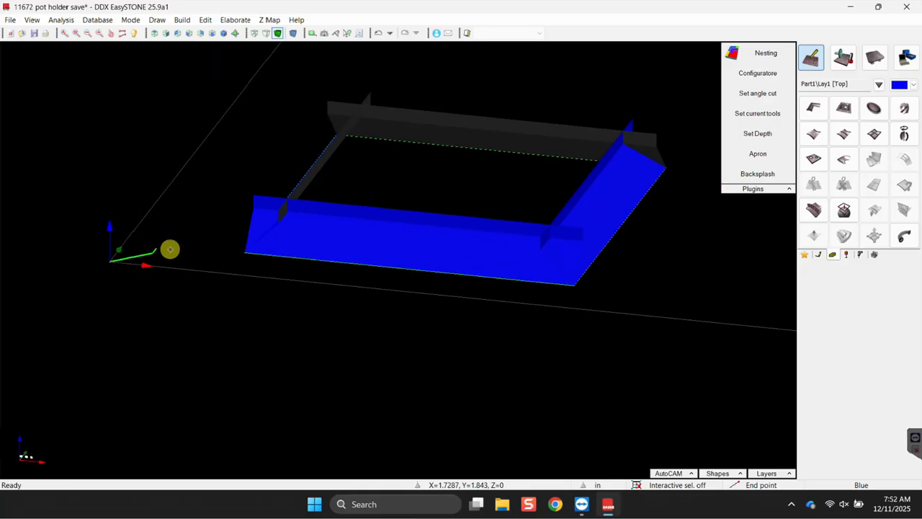
pyautogui.scroll(1, 169, 248)
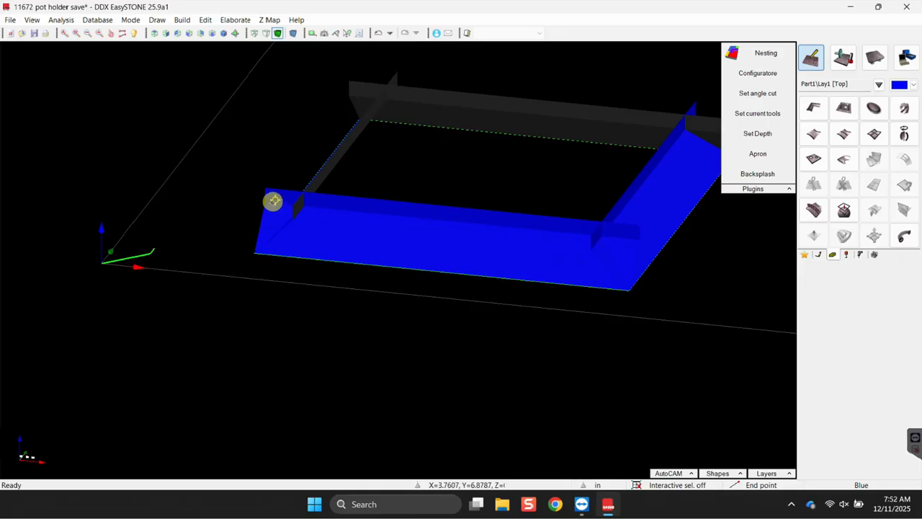
pyautogui.scroll(2, 274, 202)
pyautogui.scroll(-3, 277, 204)
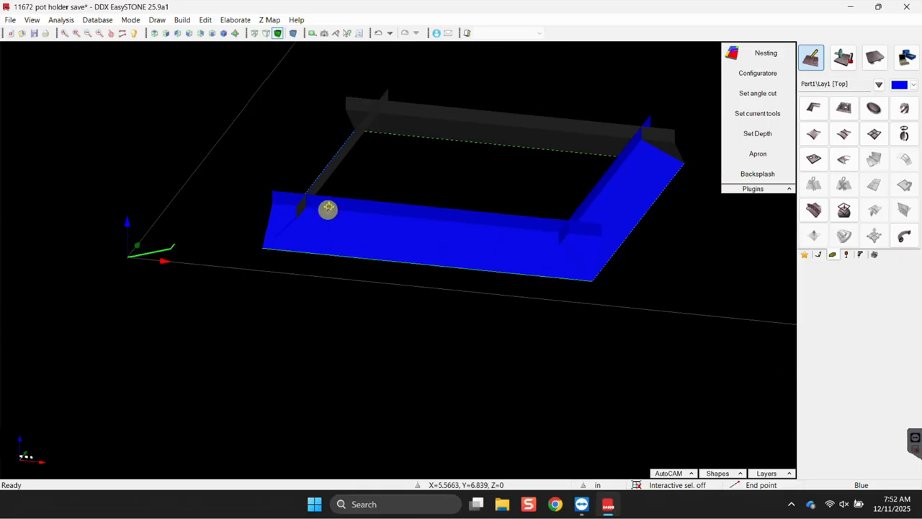
pyautogui.moveTo(577, 236); pyautogui.dragTo(370, 279, button='middle')
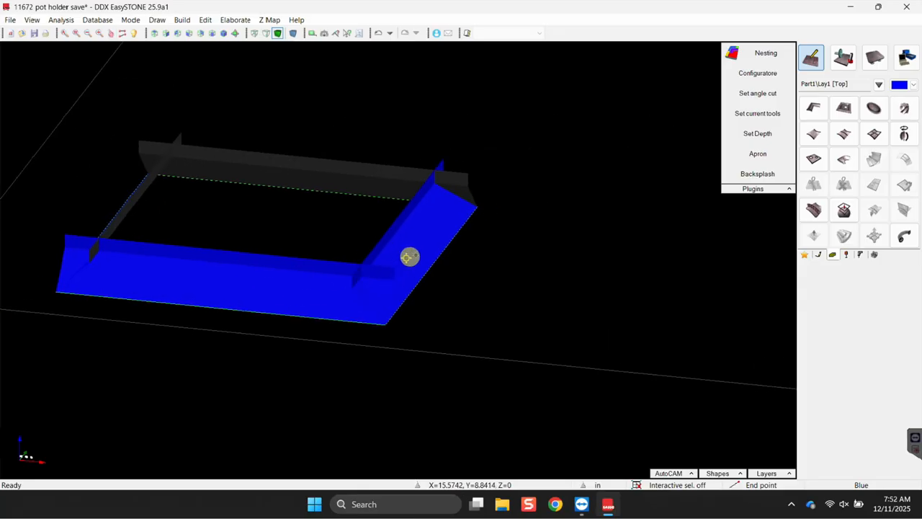
pyautogui.scroll(2, 559, 240)
# Draw a new rectangle at zero angle to the right of the existing frame.
pyautogui.scroll(-3, 739, 247)
pyautogui.click(818, 254)
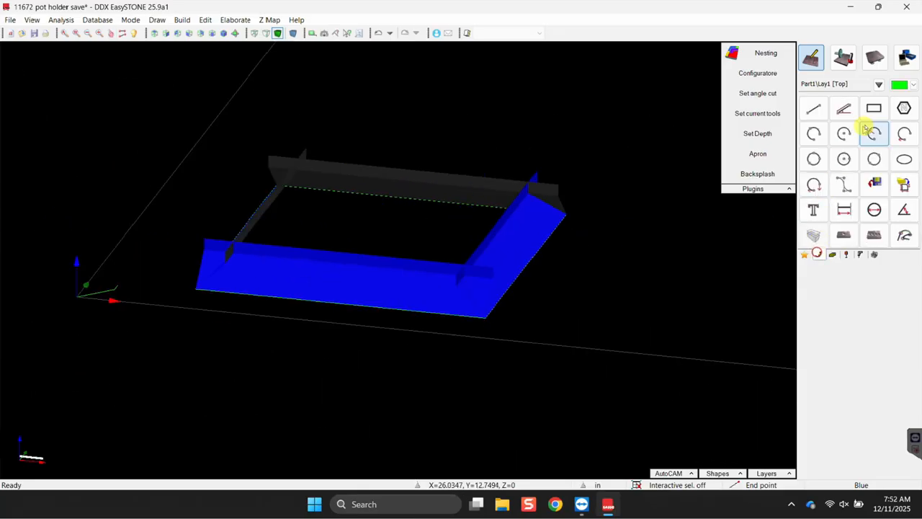
pyautogui.click(874, 108)
pyautogui.moveTo(589, 237); pyautogui.dragTo(468, 196, button='middle')
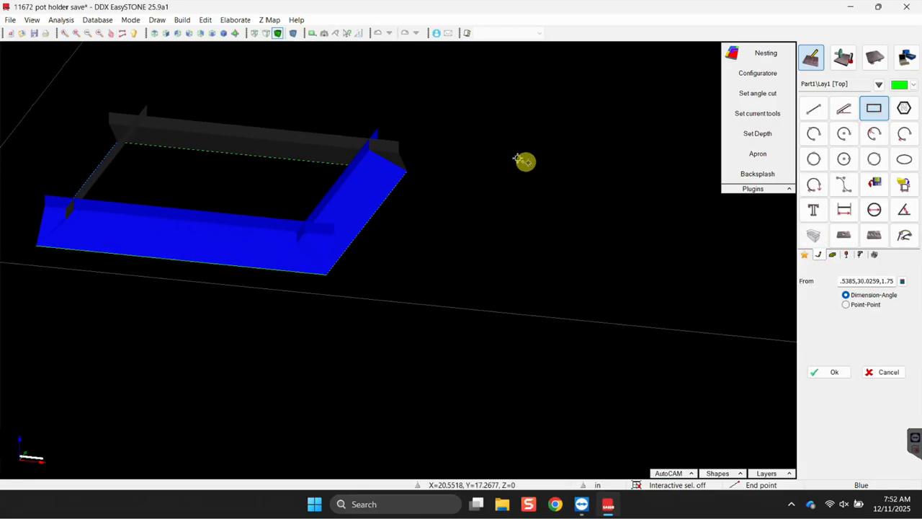
pyautogui.rightClick(671, 276)
pyautogui.click(695, 358)
pyautogui.click(578, 151)
pyautogui.click(738, 309)
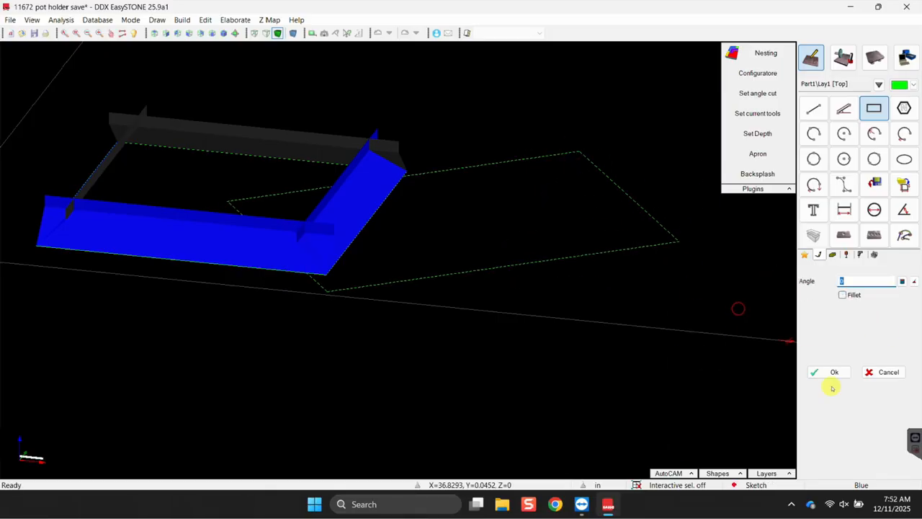
pyautogui.click(826, 374)
pyautogui.moveTo(436, 288); pyautogui.dragTo(625, 314, button='middle')
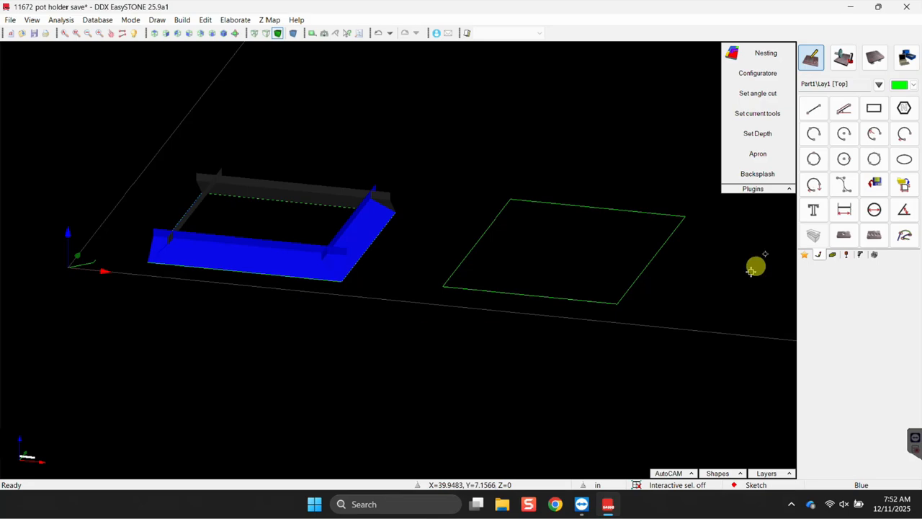
# Sweep the section profile along the new rectangle with Invert guide unchecked, anchored at origin 0,0.
pyautogui.click(835, 255)
pyautogui.click(814, 108)
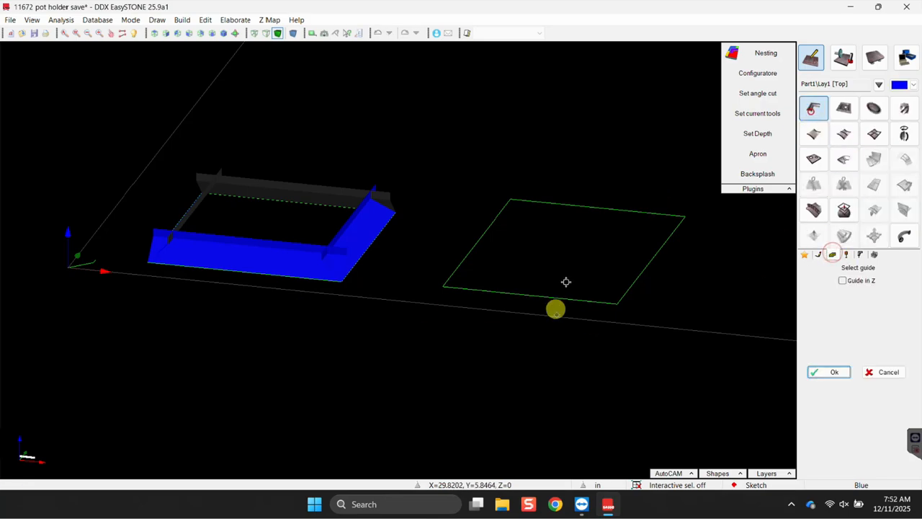
pyautogui.click(473, 176)
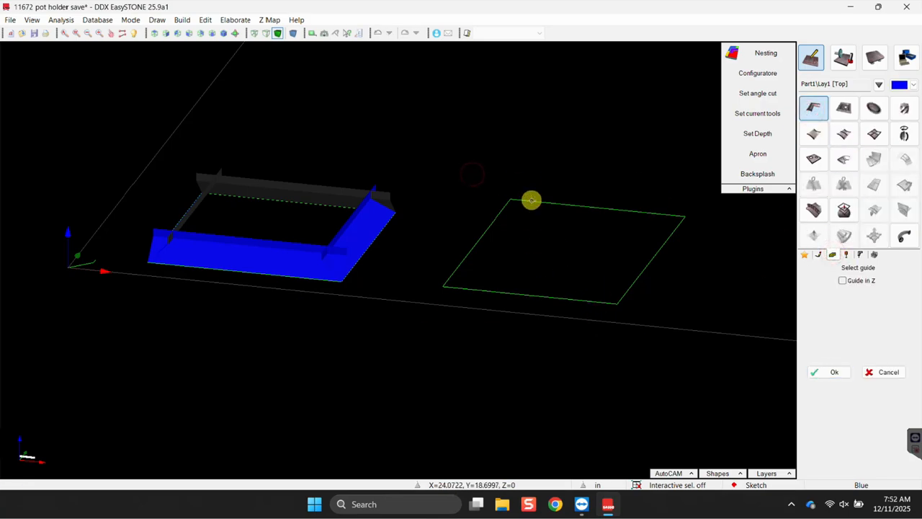
pyautogui.click(534, 201)
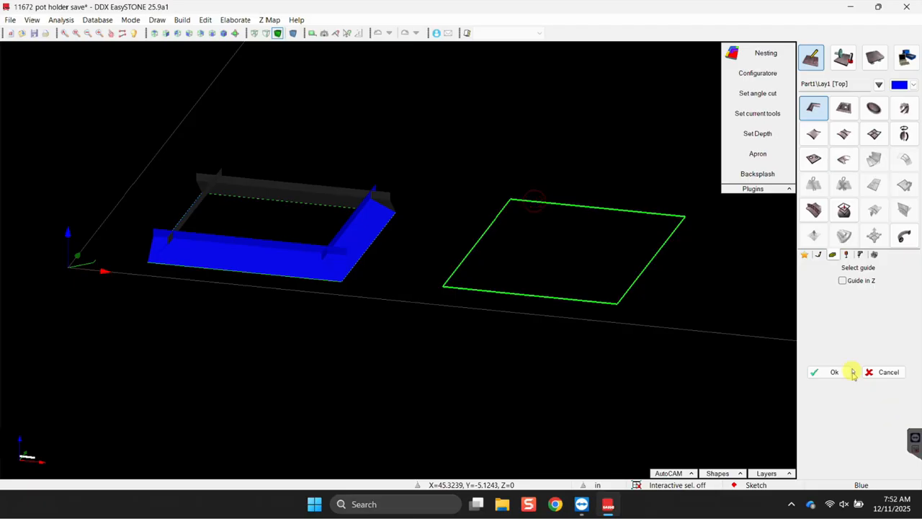
pyautogui.click(828, 373)
pyautogui.click(39, 238)
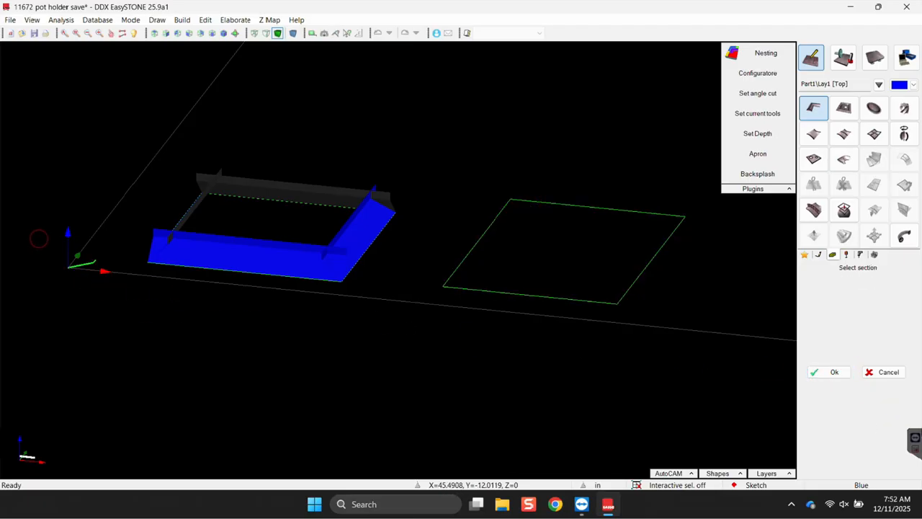
pyautogui.click(819, 377)
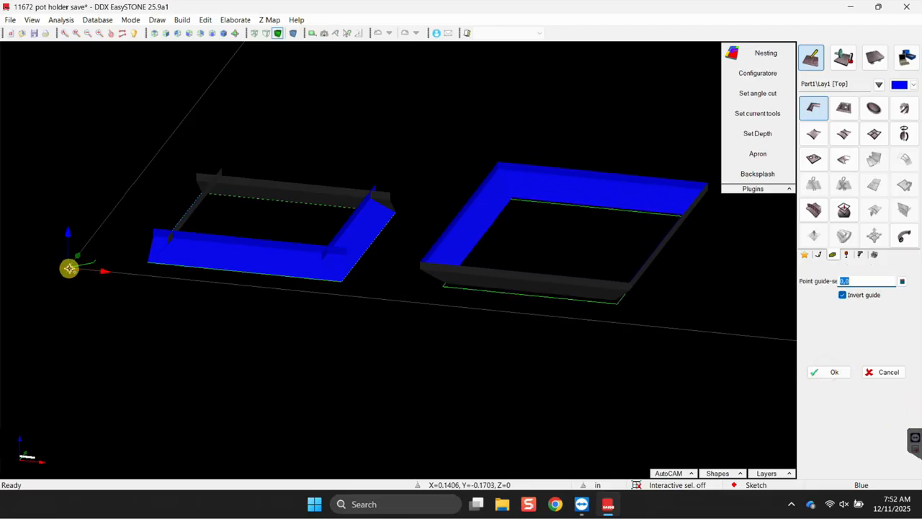
pyautogui.click(843, 294)
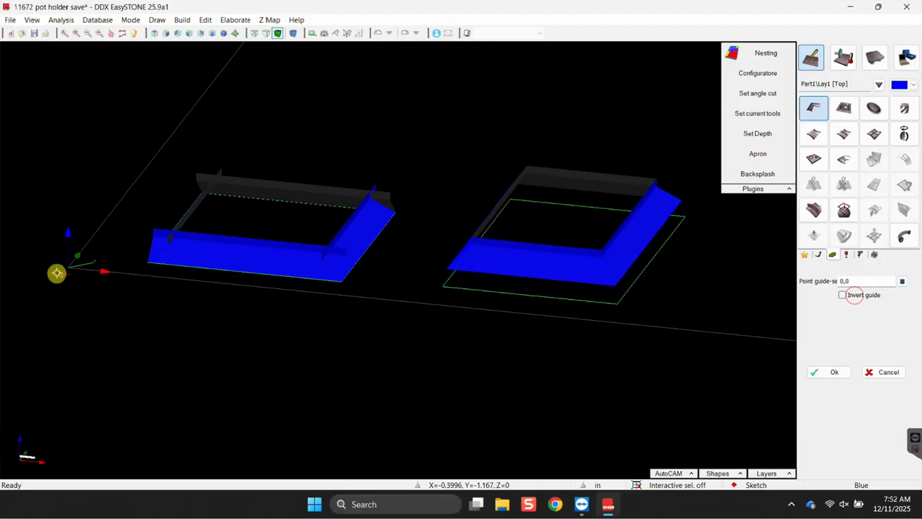
pyautogui.rightClick(69, 276)
pyautogui.click(75, 299)
pyautogui.click(76, 264)
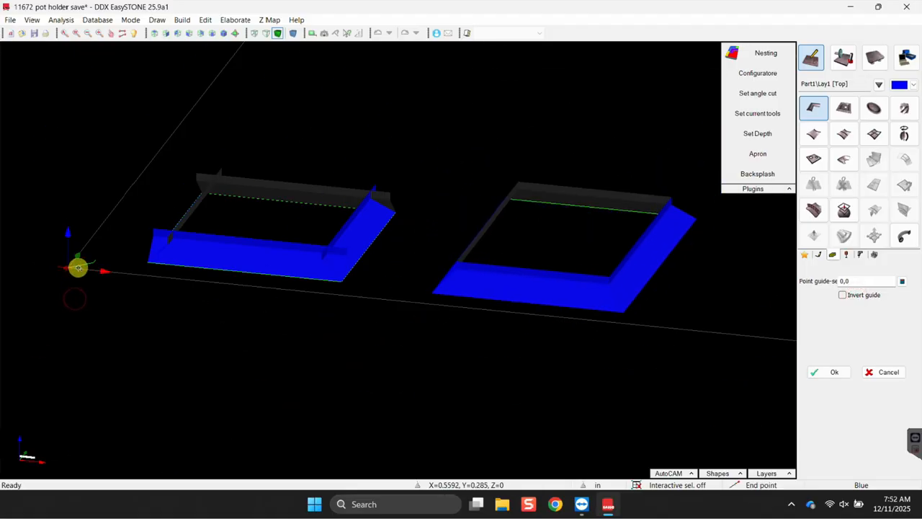
pyautogui.moveTo(461, 329); pyautogui.dragTo(412, 232, button='middle')
# Select the right-hand frame, then pan and tilt the view to centre it.
pyautogui.scroll(4, 412, 232)
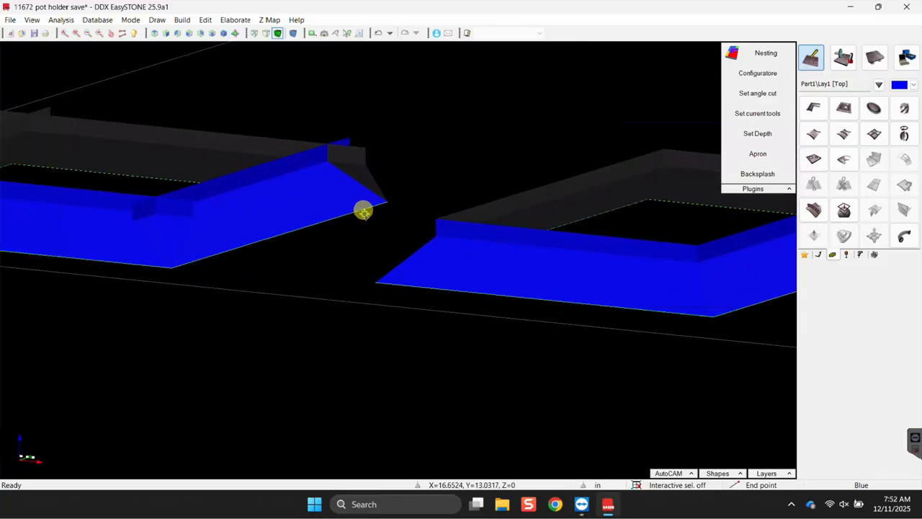
pyautogui.scroll(-2, 408, 237)
pyautogui.click(445, 271)
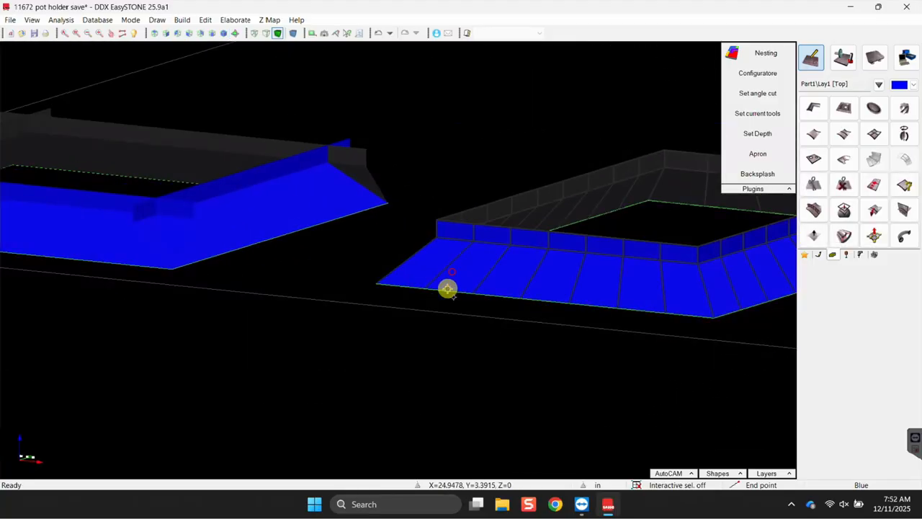
pyautogui.scroll(-3, 580, 285)
pyautogui.moveTo(638, 317); pyautogui.dragTo(387, 301, button='middle')
pyautogui.moveTo(426, 299); pyautogui.dragTo(441, 291, button='middle')
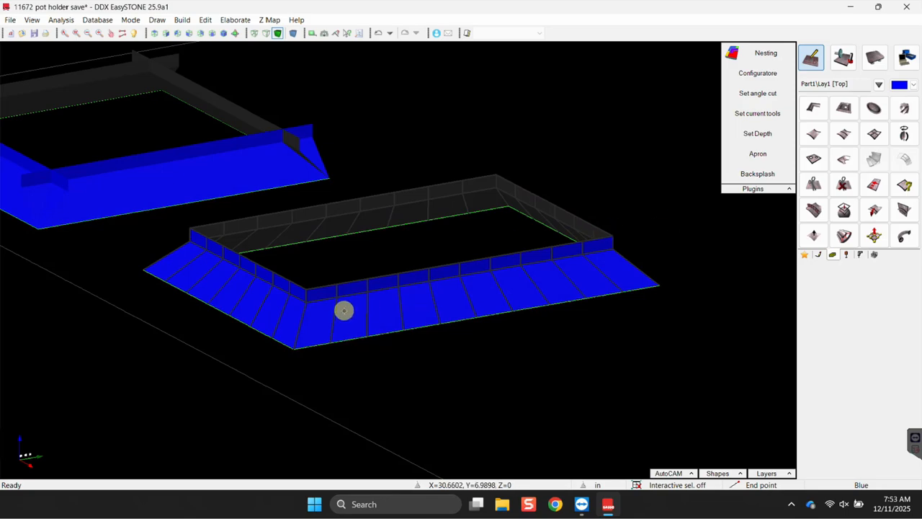
# Merge the frame's small facets with tolerance 0.0197 using the surface-editing tools.
pyautogui.click(808, 255)
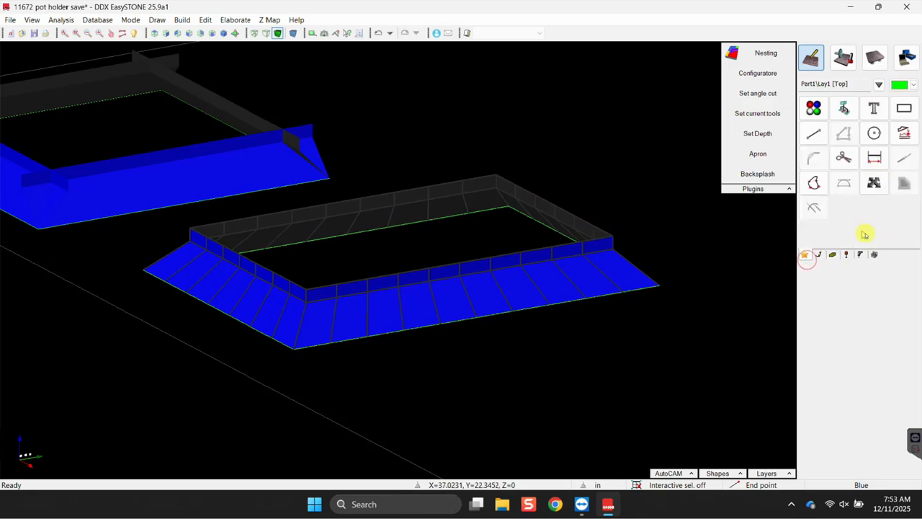
pyautogui.click(820, 256)
pyautogui.click(832, 254)
pyautogui.click(846, 254)
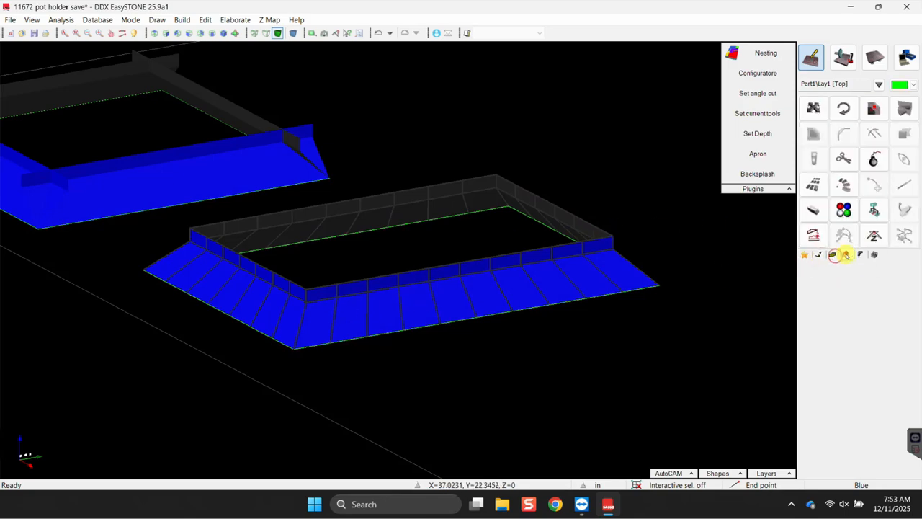
pyautogui.click(875, 160)
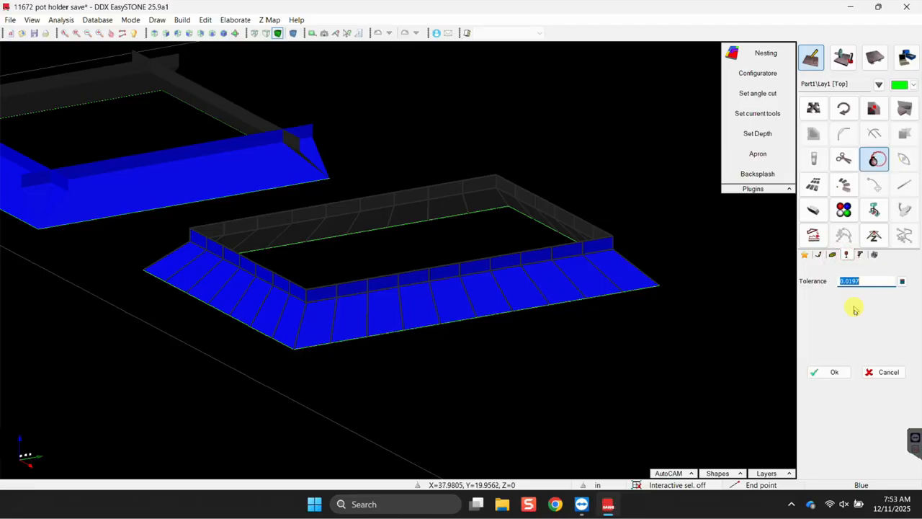
pyautogui.click(823, 373)
# Select the frame's front sloped face and inner wall, leaving the left faces unselected.
pyautogui.click(450, 272)
pyautogui.click(488, 265)
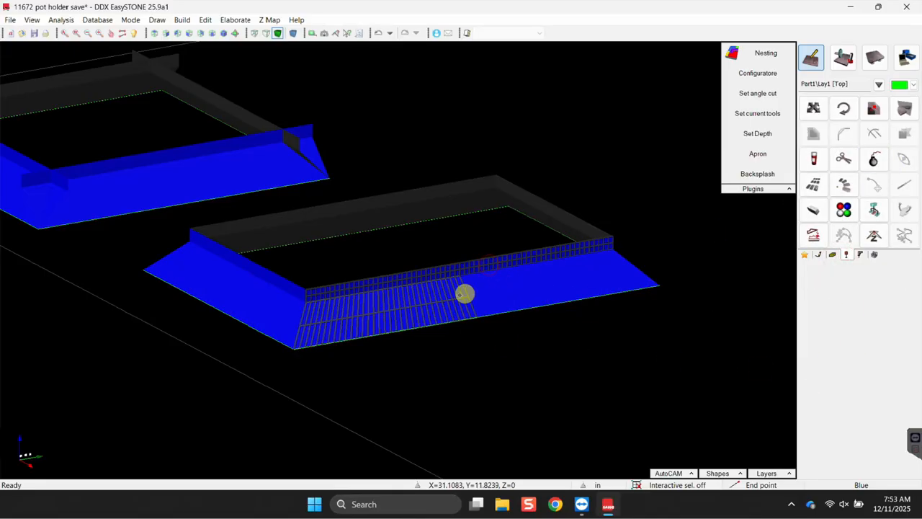
pyautogui.scroll(5, 482, 295)
pyautogui.click(488, 291)
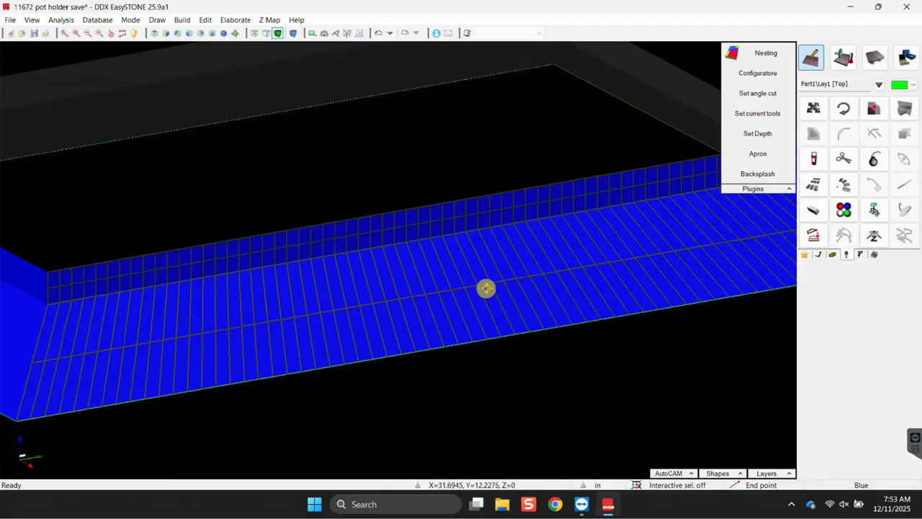
pyautogui.scroll(-5, 490, 288)
pyautogui.click(264, 309)
pyautogui.click(255, 270)
pyautogui.click(253, 272)
pyautogui.click(250, 283)
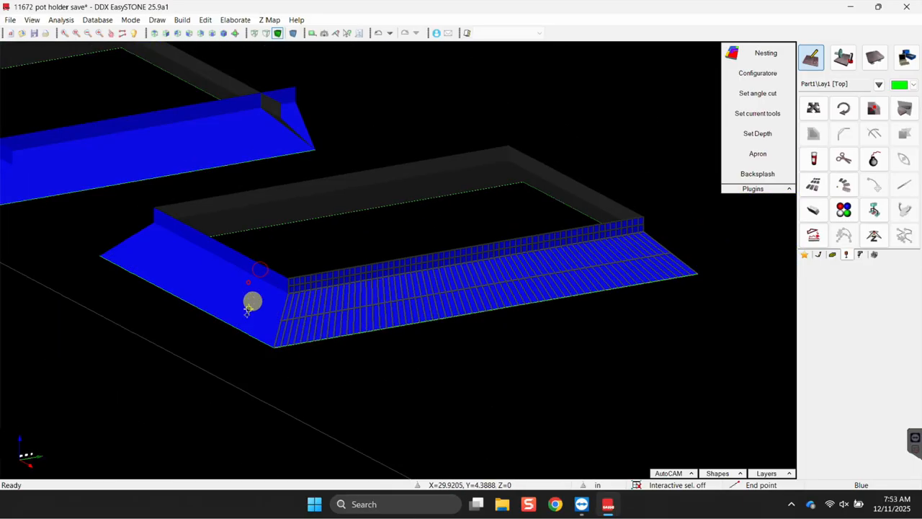
pyautogui.scroll(-4, 249, 335)
pyautogui.moveTo(150, 315); pyautogui.dragTo(339, 325, button='middle')
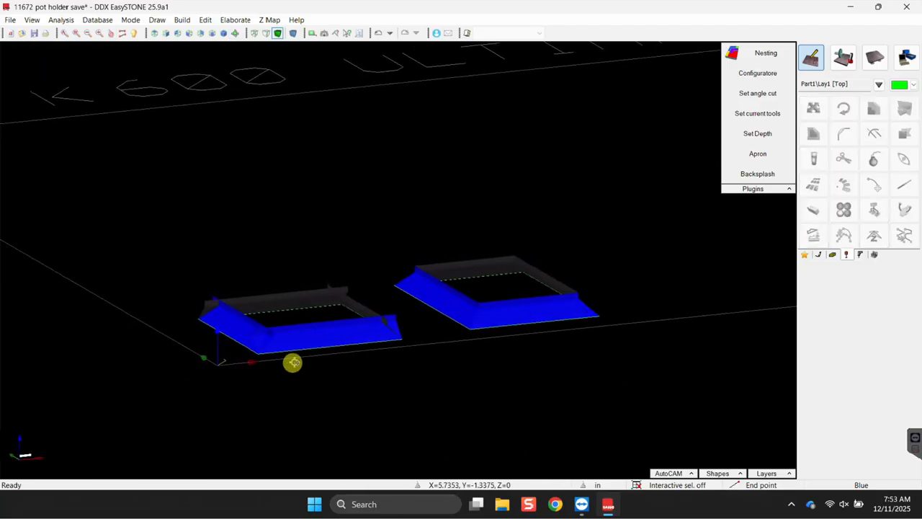
pyautogui.scroll(5, 294, 363)
pyautogui.scroll(-3, 192, 323)
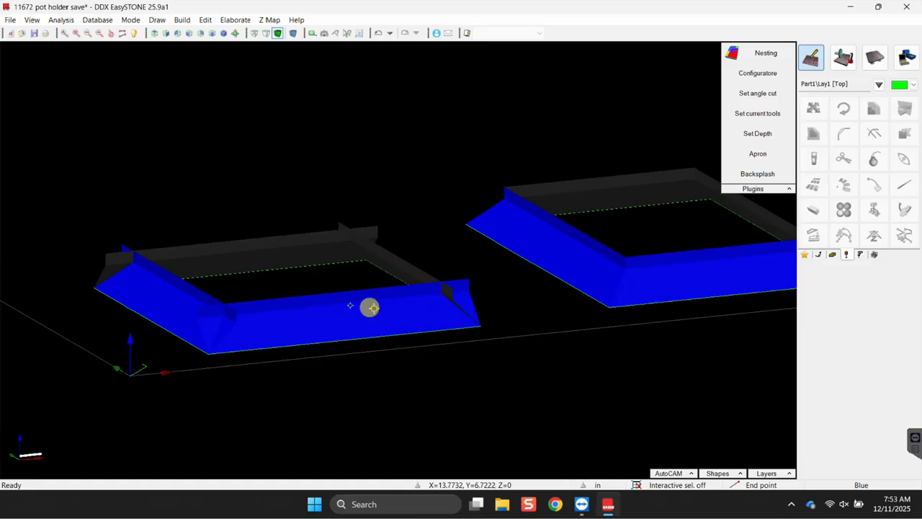
pyautogui.moveTo(490, 310); pyautogui.dragTo(197, 322, button='middle')
pyautogui.moveTo(303, 333); pyautogui.dragTo(316, 218, button='middle')
pyautogui.scroll(2, 353, 247)
pyautogui.click(276, 140)
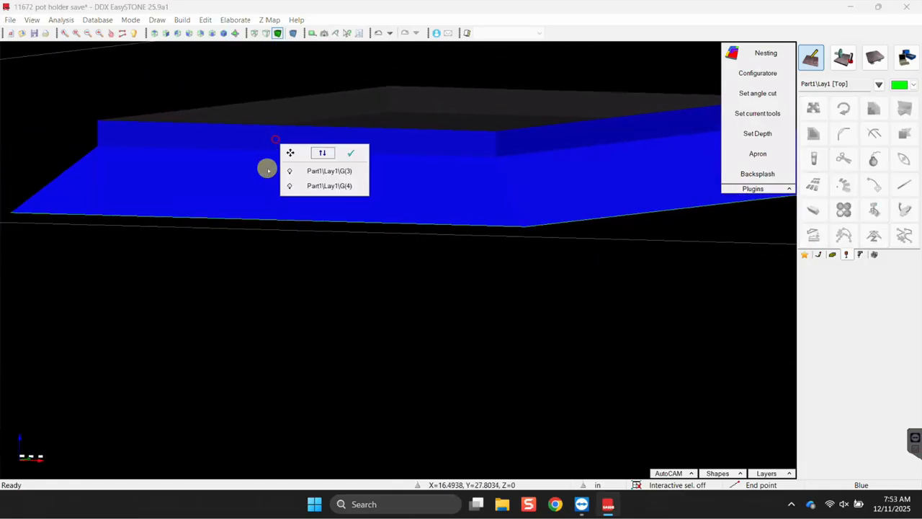
pyautogui.click(308, 175)
pyautogui.moveTo(329, 200); pyautogui.dragTo(540, 165, button='middle')
pyautogui.click(513, 160)
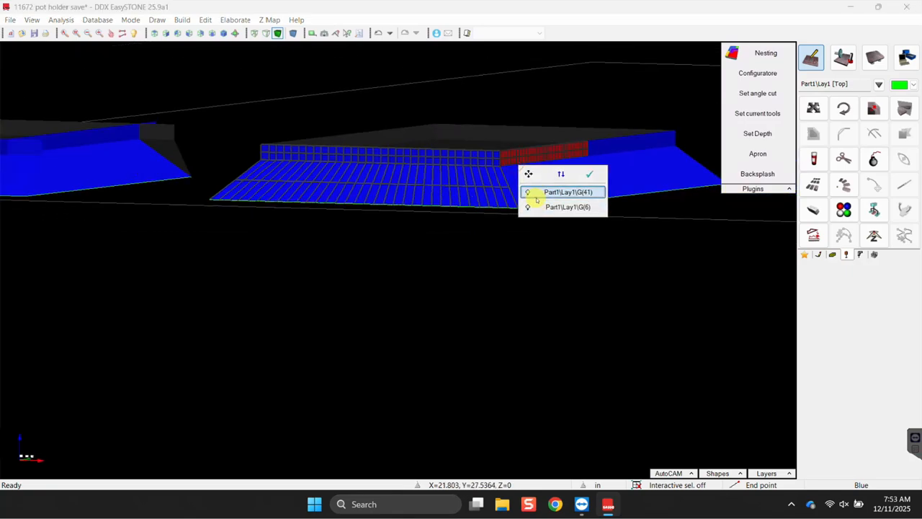
pyautogui.click(545, 192)
pyautogui.click(621, 170)
pyautogui.click(651, 200)
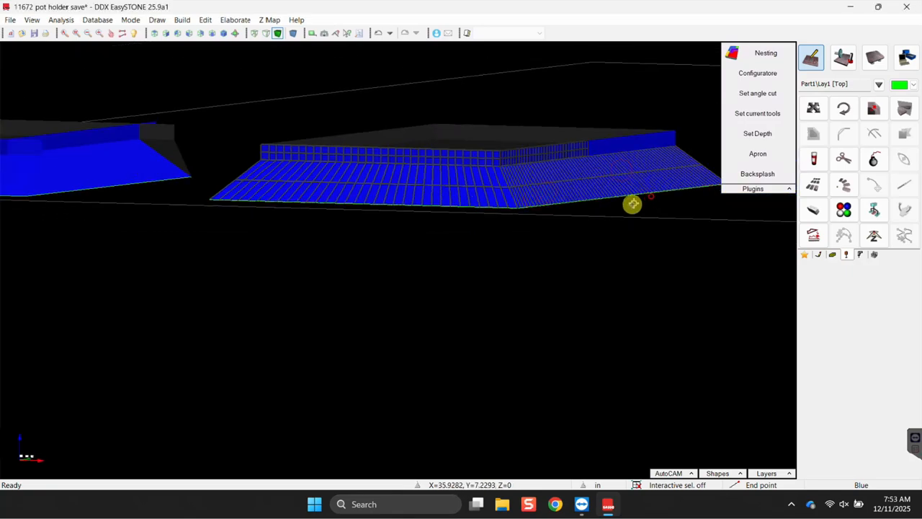
pyautogui.press('Escape')
pyautogui.scroll(1, 364, 187)
pyautogui.scroll(-8, 369, 198)
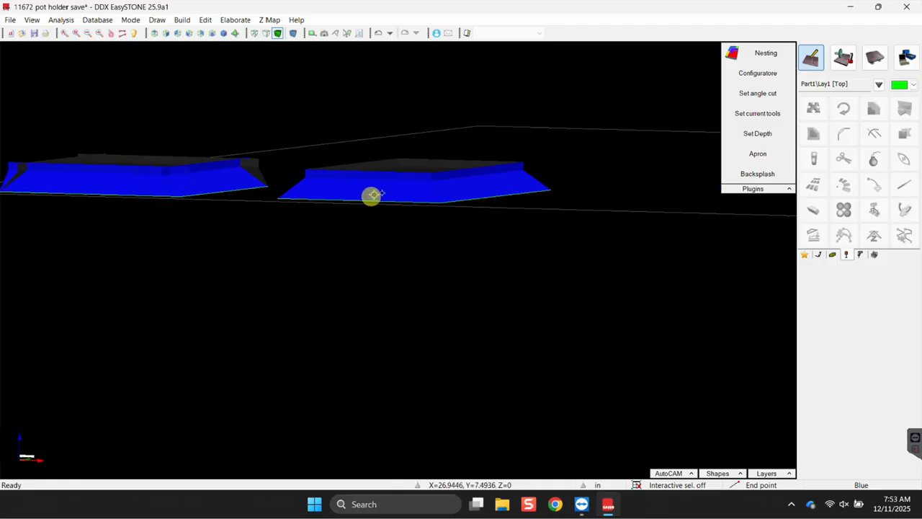
pyautogui.moveTo(397, 206); pyautogui.dragTo(337, 160, button='middle')
pyautogui.moveTo(428, 225); pyautogui.dragTo(294, 218, button='middle')
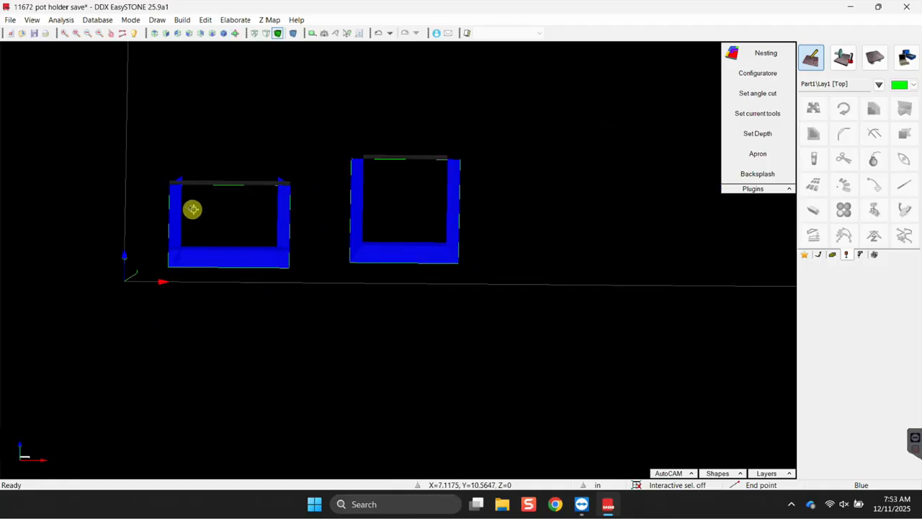
pyautogui.scroll(4, 180, 255)
pyautogui.moveTo(179, 255); pyautogui.dragTo(515, 285, button='middle')
pyautogui.scroll(-3, 278, 211)
# Window-select and delete the duplicate right frame, then the stray green line at the origin.
pyautogui.moveTo(455, 203); pyautogui.dragTo(608, 347)
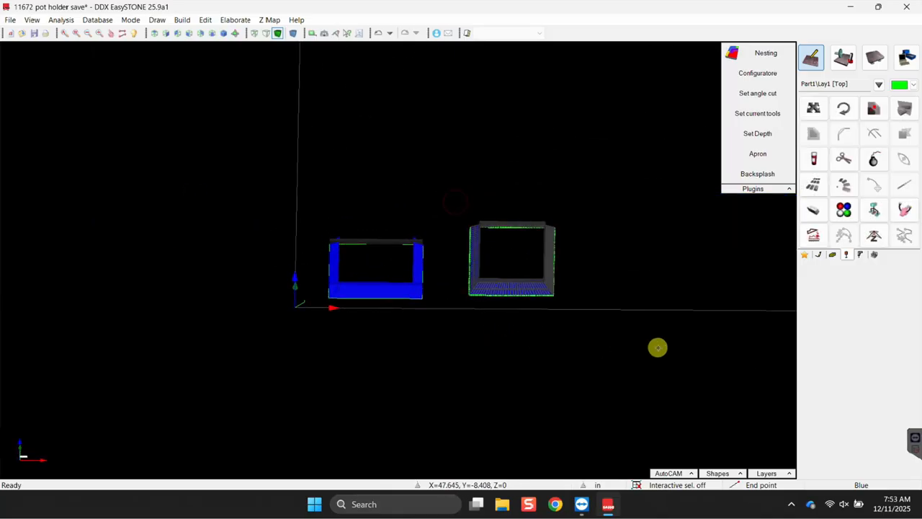
pyautogui.press('Delete')
pyautogui.scroll(3, 364, 285)
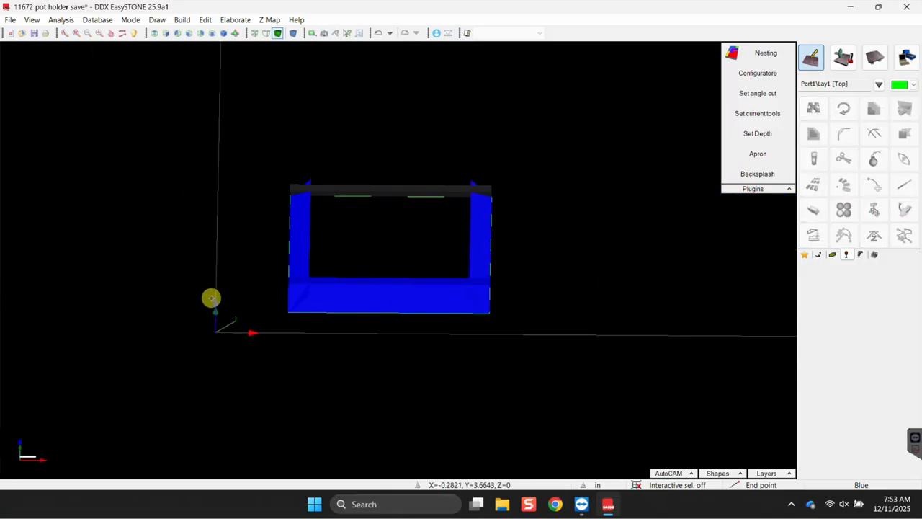
pyautogui.scroll(3, 209, 295)
pyautogui.scroll(-3, 248, 288)
pyautogui.moveTo(188, 274); pyautogui.dragTo(278, 340)
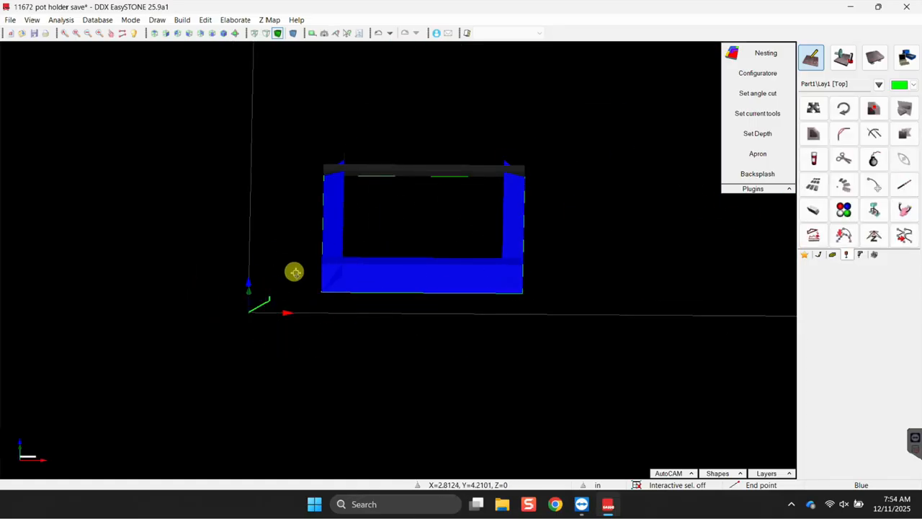
pyautogui.scroll(2, 386, 288)
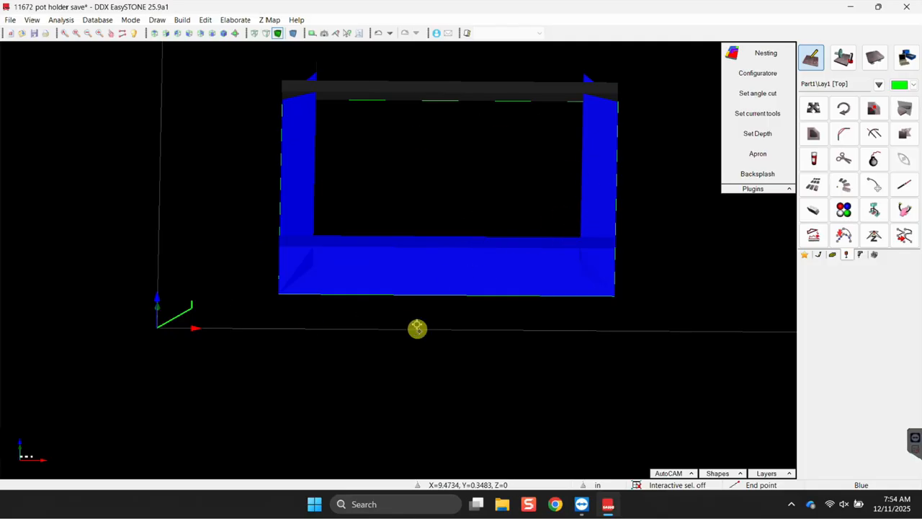
pyautogui.press('Delete')
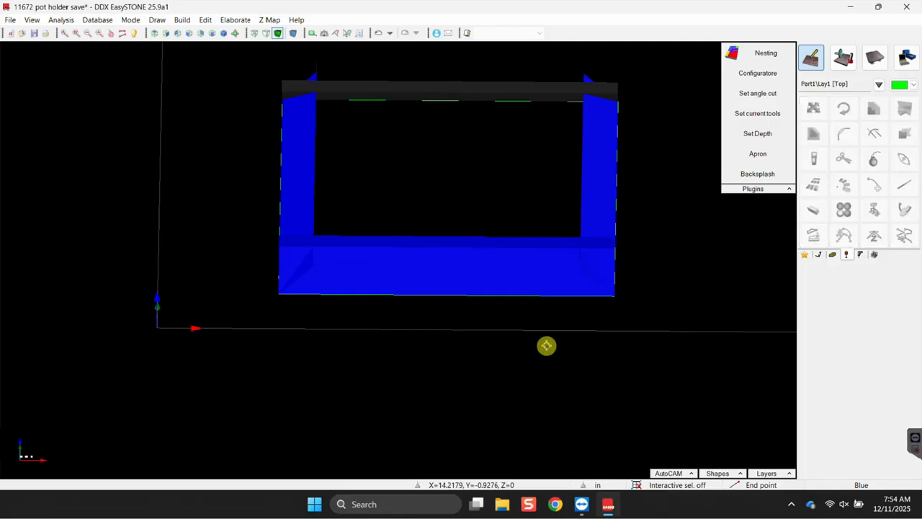
# In Machine mode, fit a 12.25 × 12.25 × 1.75 marble raw block with Min. box.
pyautogui.click(843, 61)
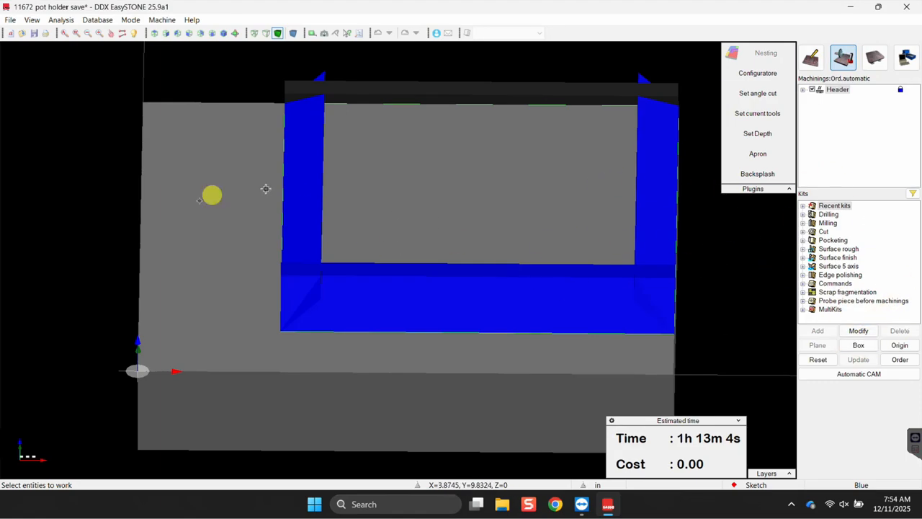
pyautogui.click(859, 348)
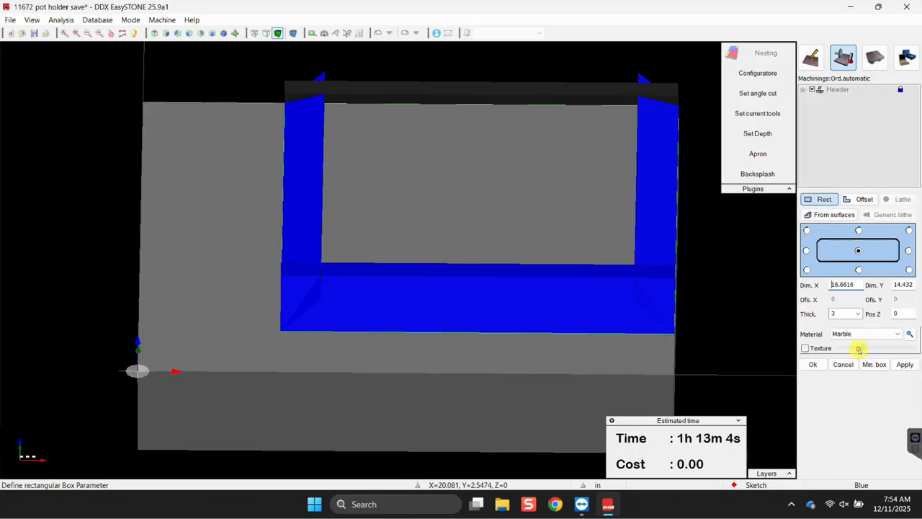
pyautogui.click(874, 363)
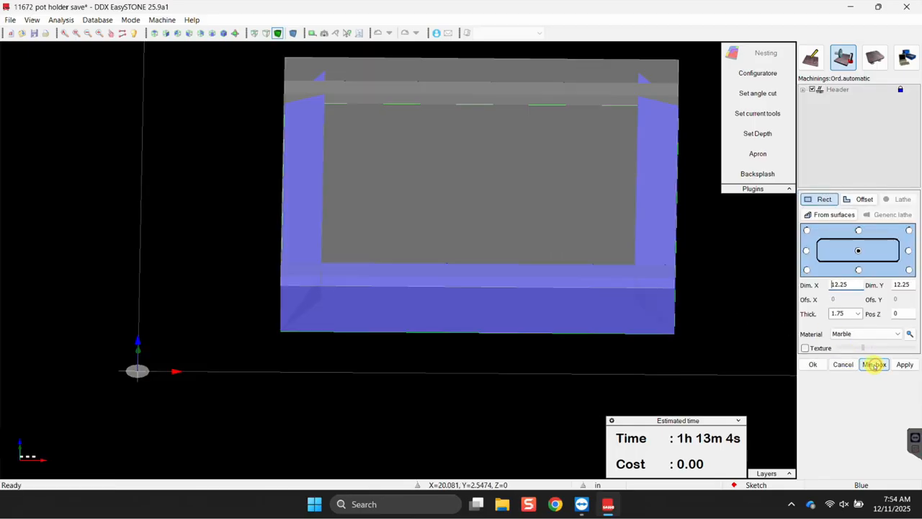
pyautogui.scroll(-3, 432, 253)
pyautogui.moveTo(440, 372); pyautogui.dragTo(314, 288, button='middle')
pyautogui.scroll(5, 303, 229)
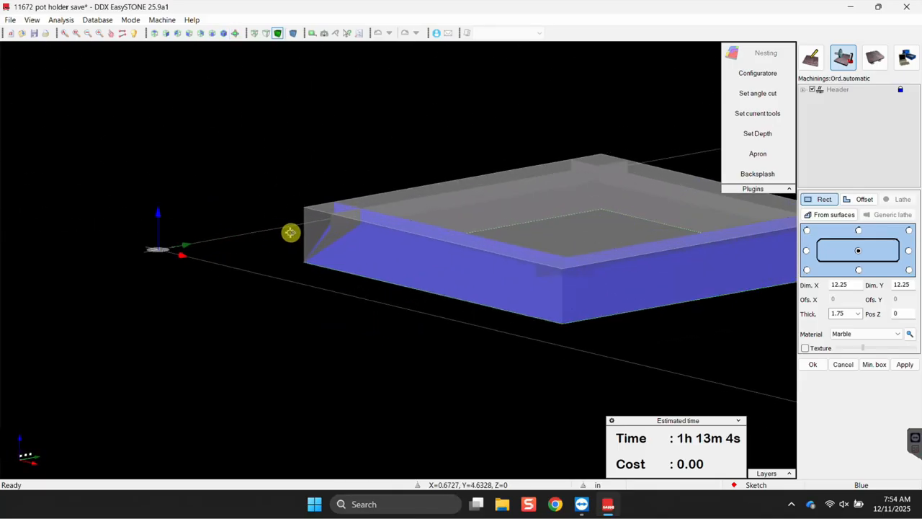
pyautogui.moveTo(547, 311); pyautogui.dragTo(419, 207, button='middle')
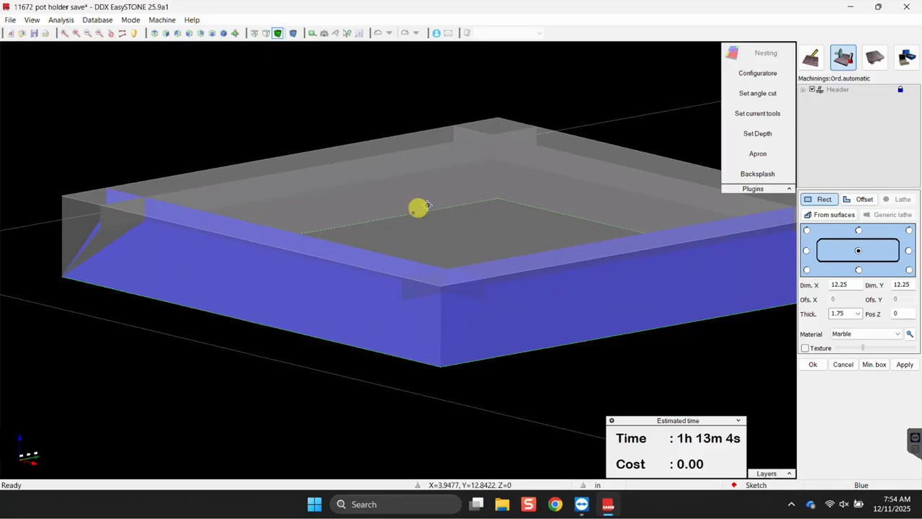
pyautogui.moveTo(606, 265); pyautogui.dragTo(555, 231, button='middle')
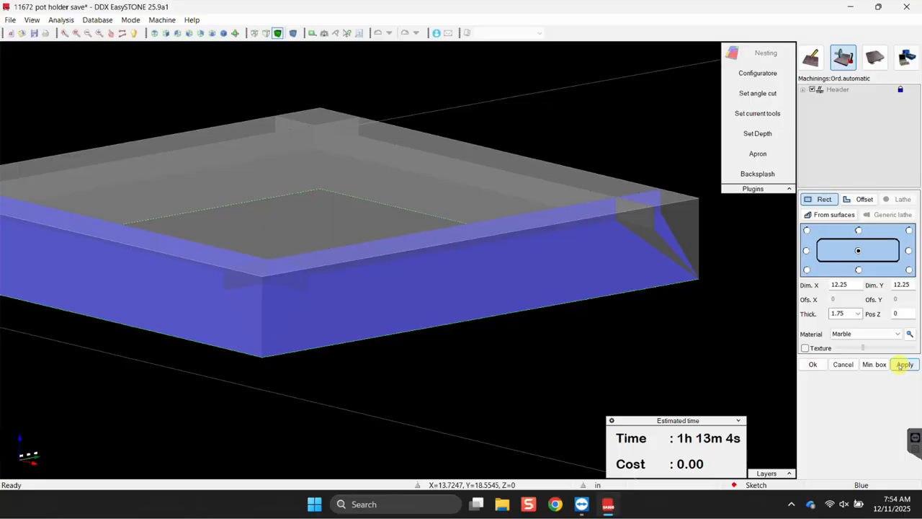
# Apply the raw block with a recalculated origin and select the frame's front face.
pyautogui.click(812, 364)
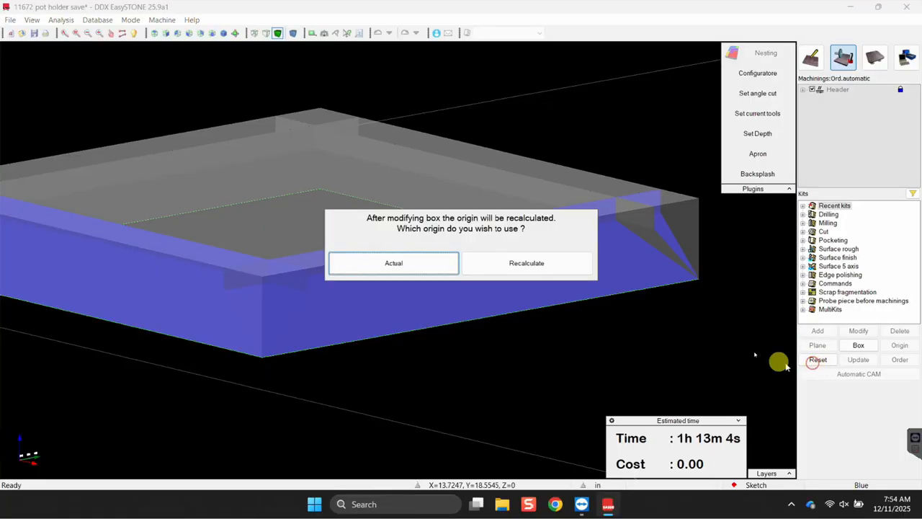
pyautogui.click(552, 263)
pyautogui.moveTo(554, 260); pyautogui.dragTo(346, 271, button='middle')
pyautogui.scroll(5, 299, 223)
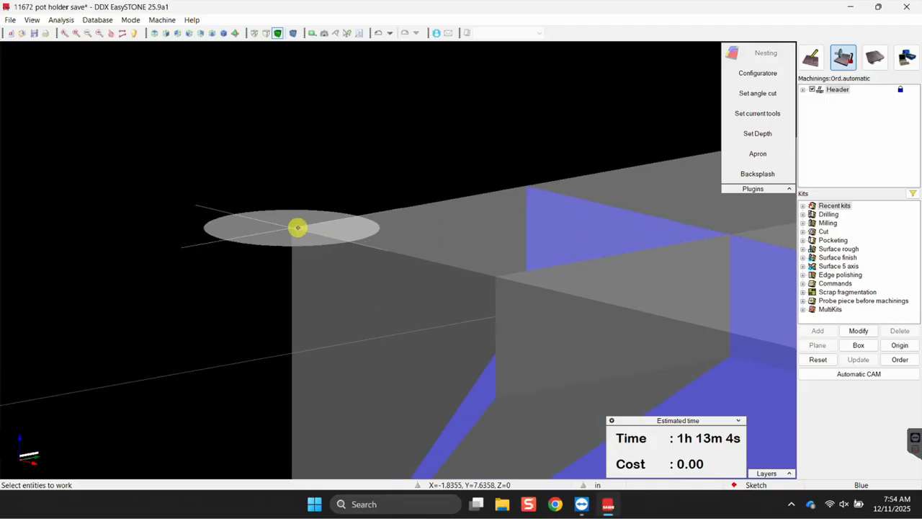
pyautogui.scroll(-6, 293, 229)
pyautogui.moveTo(475, 326); pyautogui.dragTo(382, 297, button='middle')
pyautogui.click(382, 296)
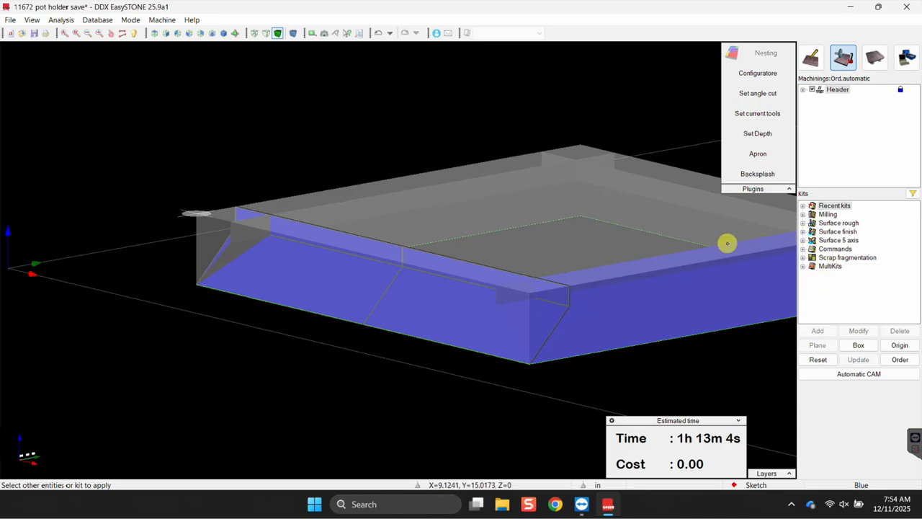
# Add the Roughing kit from Surface rough to the front face, using the SAW 2 24 Inch Blade.
pyautogui.click(803, 224)
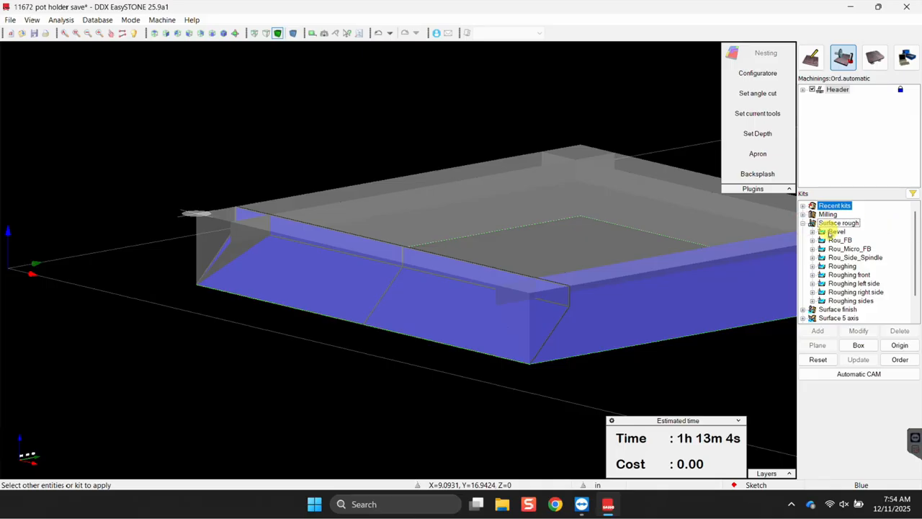
pyautogui.click(841, 266)
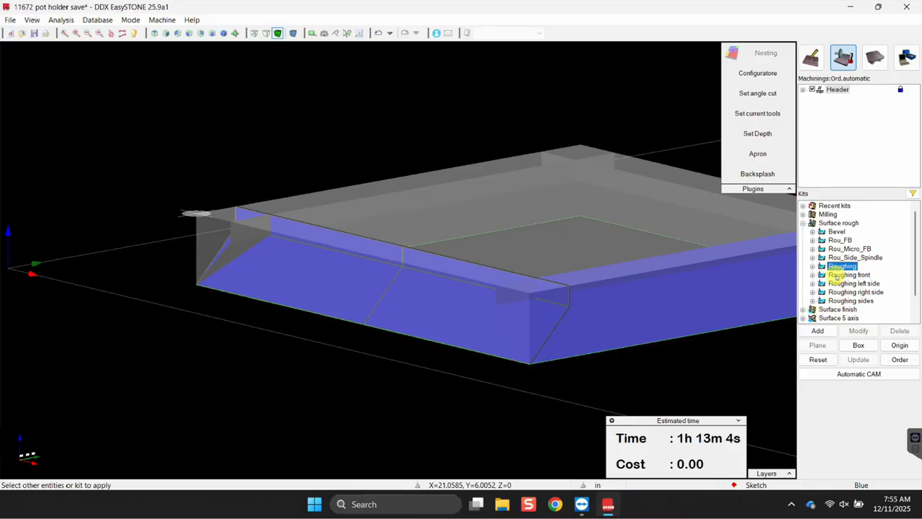
pyautogui.click(818, 331)
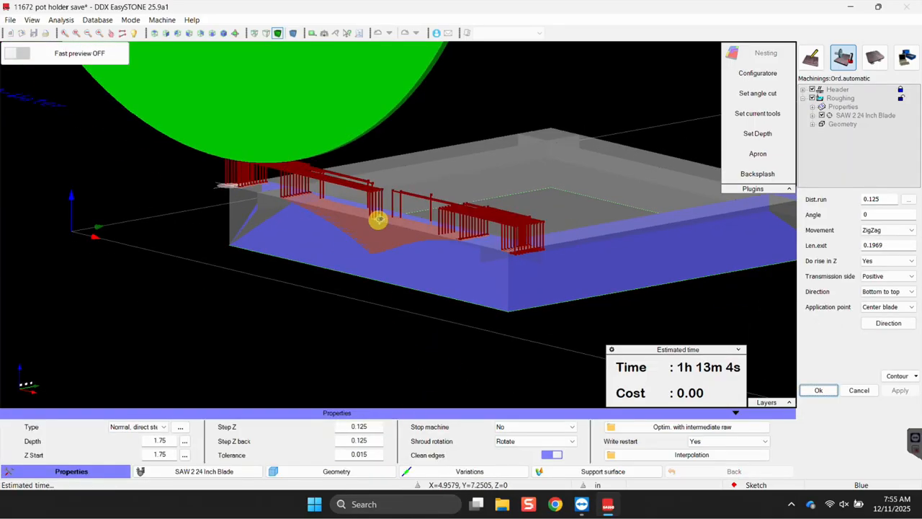
# Inspect the zigzag roughing toolpath and bring up its Exclude surfaces / simulation menu.
pyautogui.scroll(5, 496, 259)
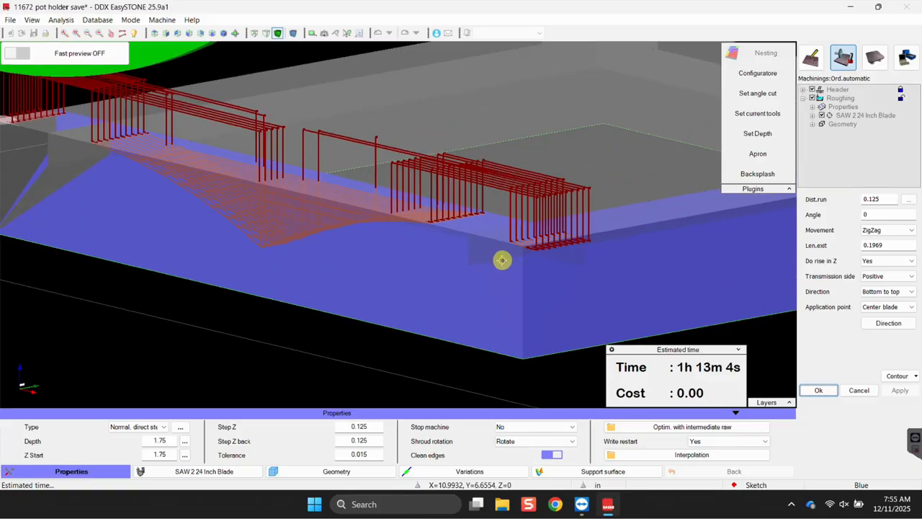
pyautogui.scroll(-5, 565, 273)
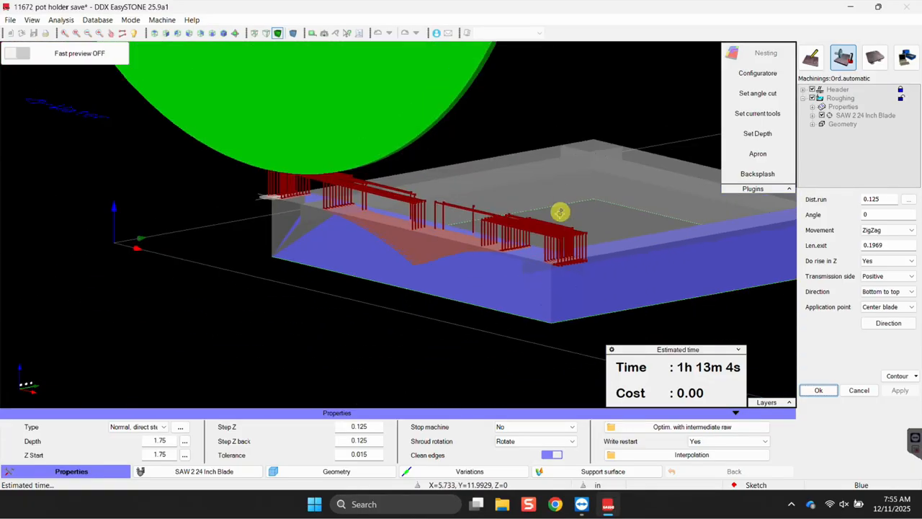
pyautogui.rightClick(579, 189)
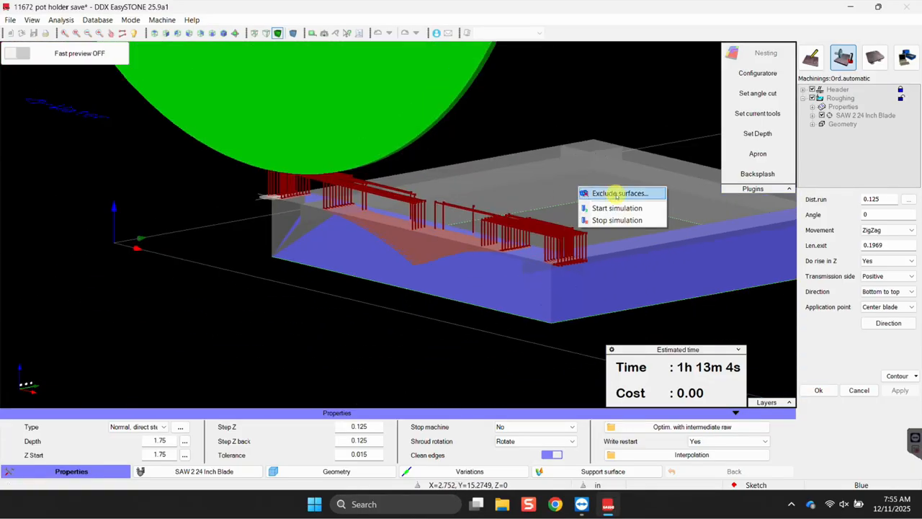
# Pick the front face G(35) and top face G(33) for roughing and recompute the saw toolpaths.
pyautogui.click(617, 194)
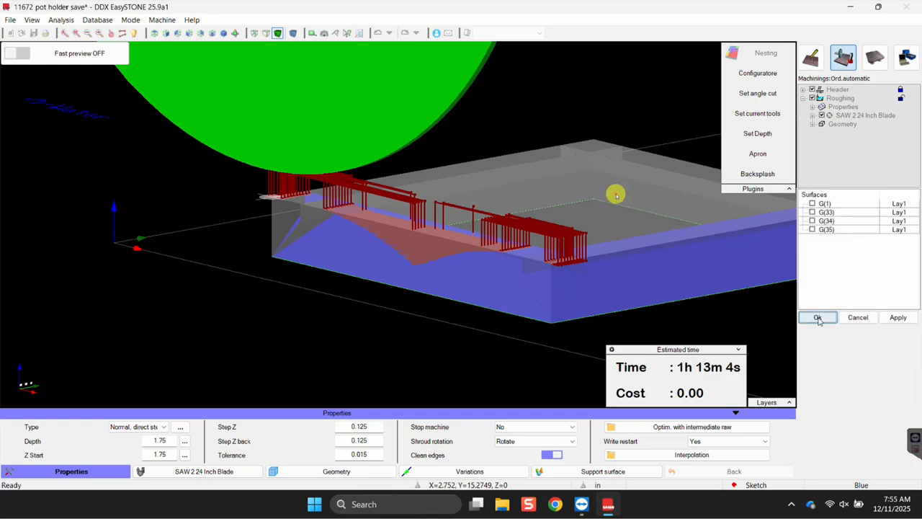
pyautogui.click(648, 271)
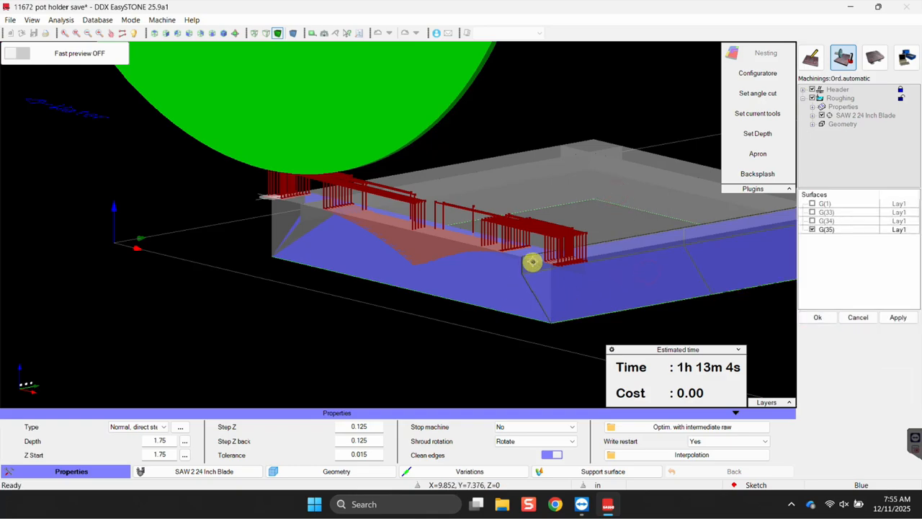
pyautogui.click(489, 186)
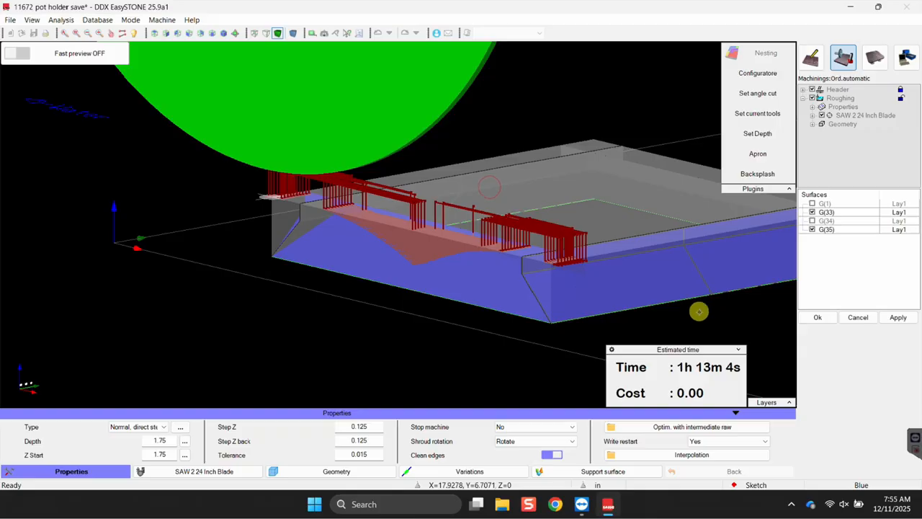
pyautogui.scroll(6, 497, 228)
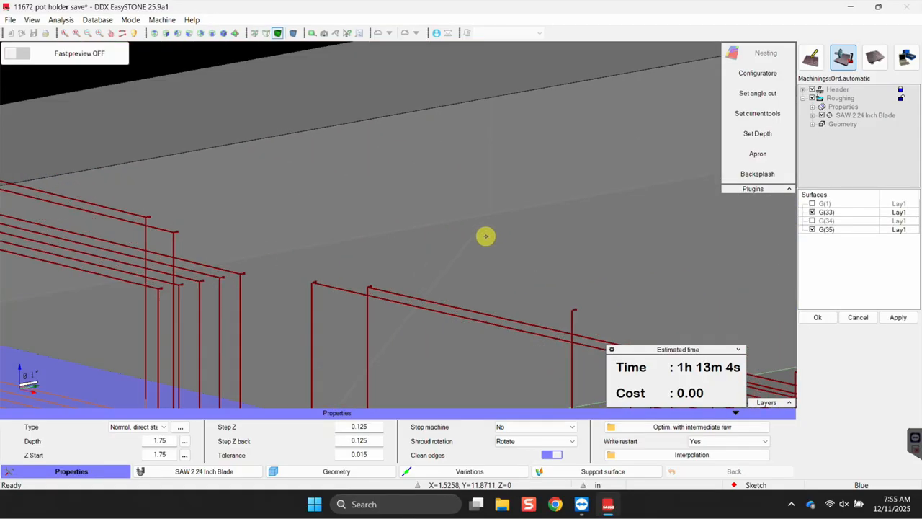
pyautogui.scroll(-8, 477, 233)
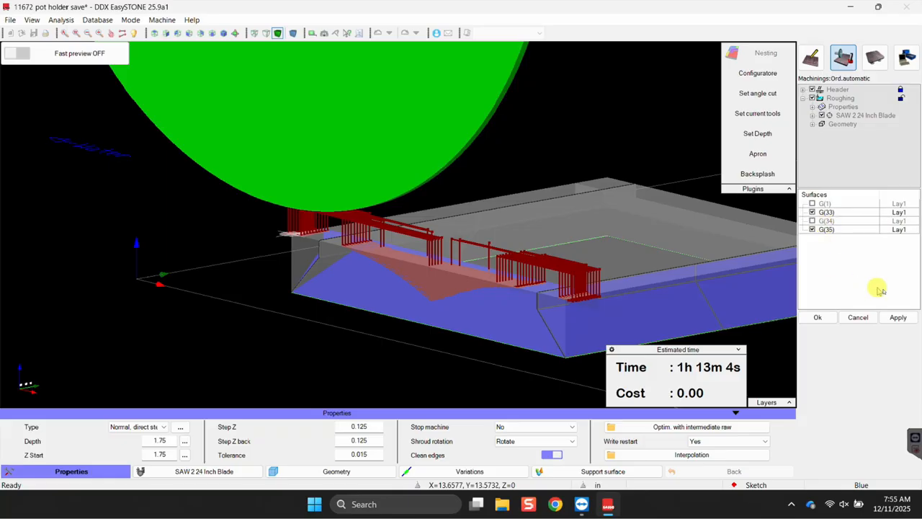
pyautogui.click(897, 317)
pyautogui.scroll(10, 455, 309)
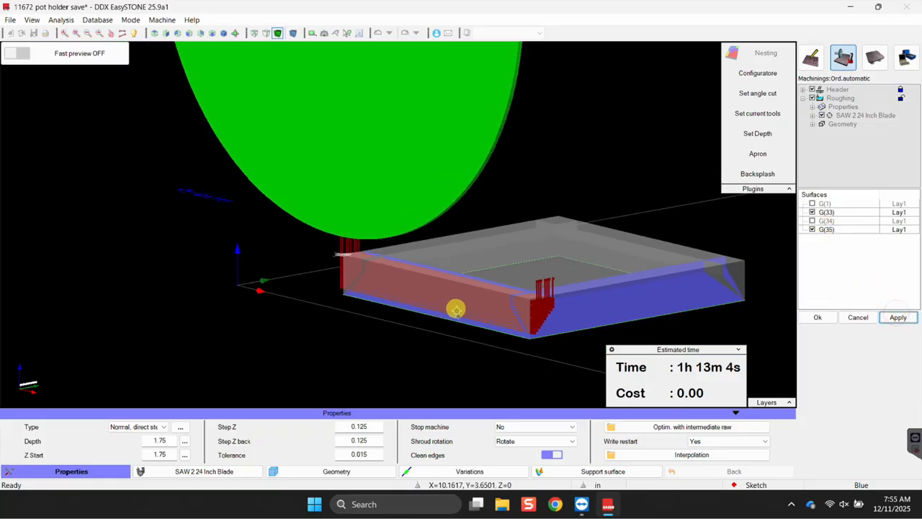
pyautogui.scroll(-8, 549, 244)
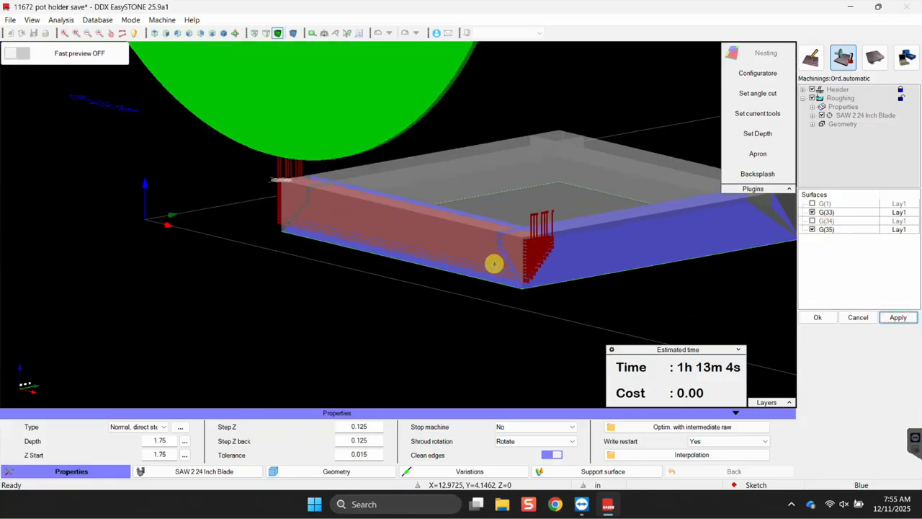
pyautogui.moveTo(416, 290); pyautogui.dragTo(508, 349, button='middle')
pyautogui.moveTo(323, 324); pyautogui.dragTo(400, 279, button='middle')
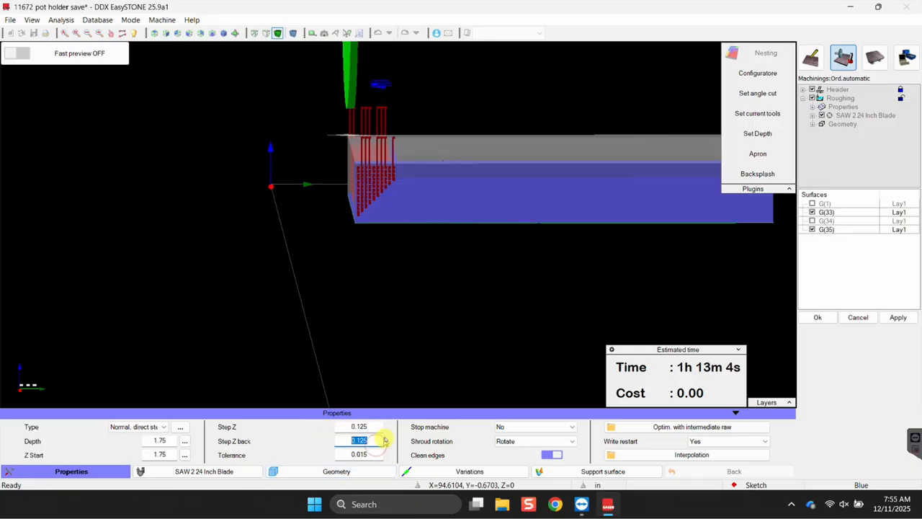
pyautogui.moveTo(291, 285); pyautogui.dragTo(426, 145, button='middle')
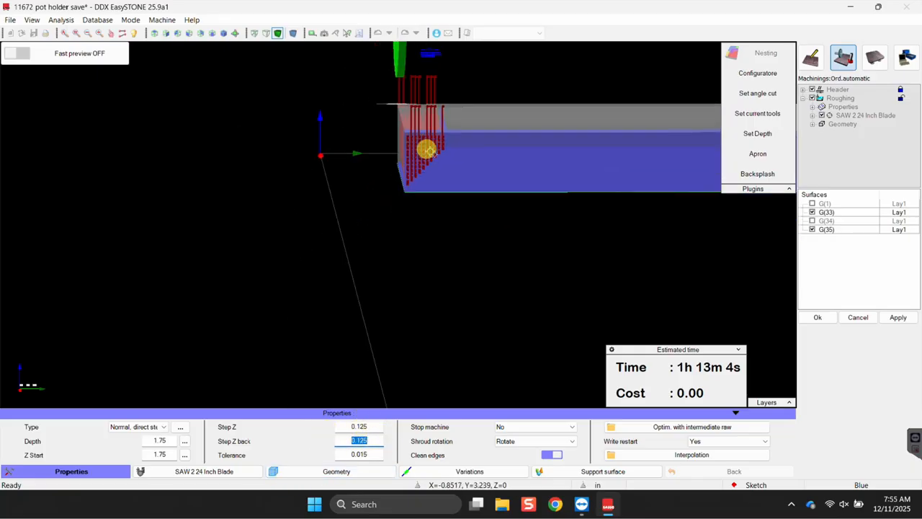
pyautogui.moveTo(452, 204); pyautogui.dragTo(416, 190, button='middle')
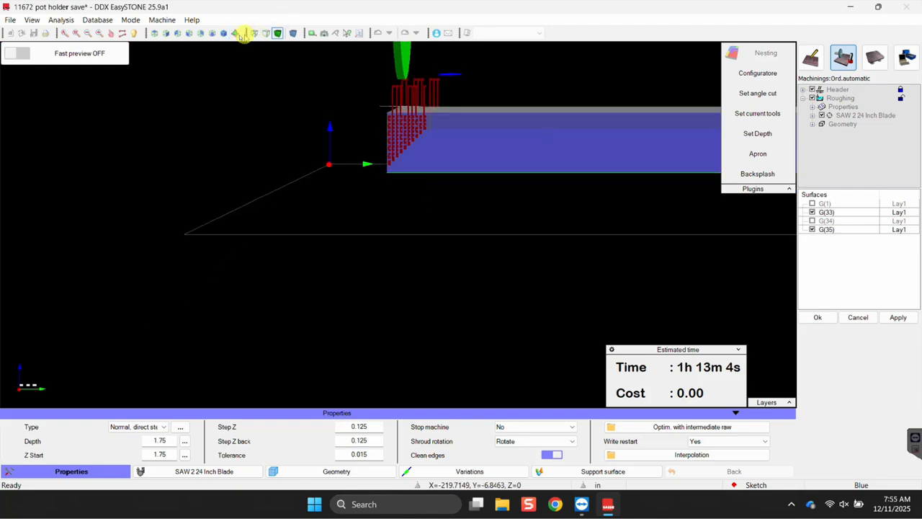
pyautogui.click(182, 36)
pyautogui.moveTo(341, 124); pyautogui.dragTo(438, 172, button='middle')
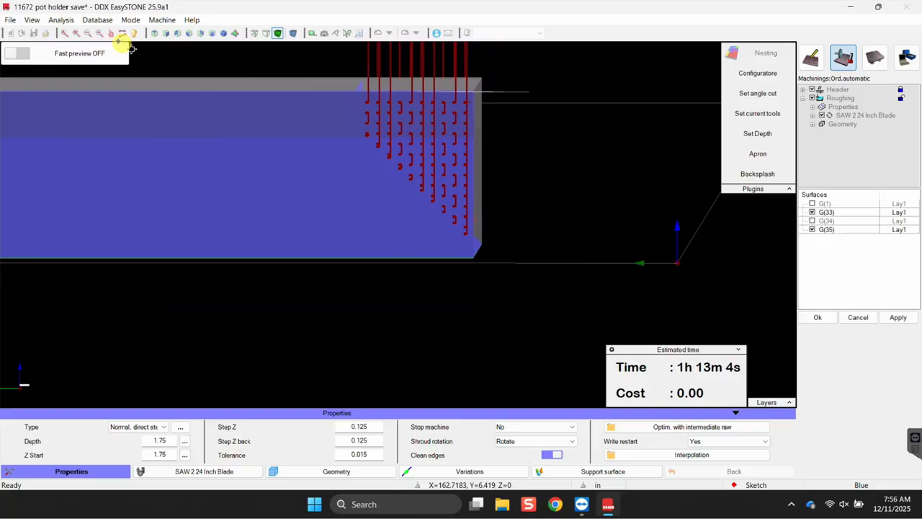
pyautogui.click(187, 33)
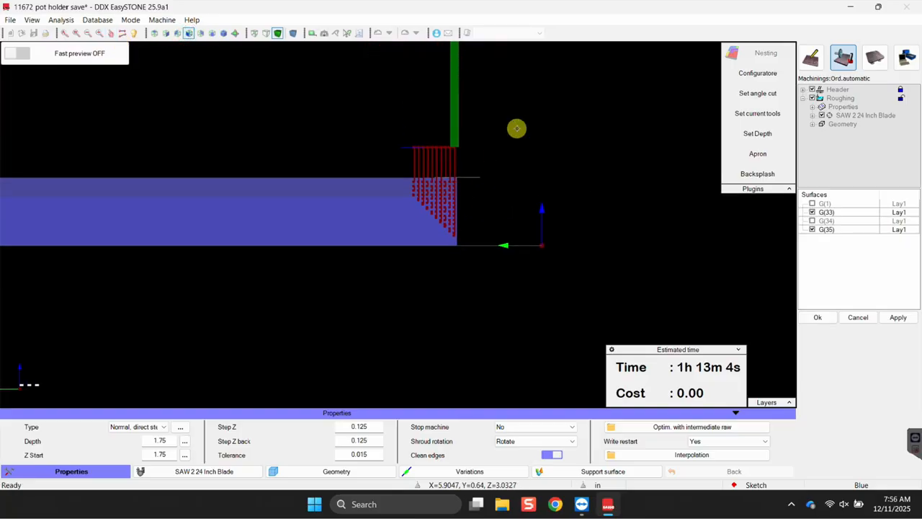
pyautogui.rightClick(516, 128)
pyautogui.click(840, 149)
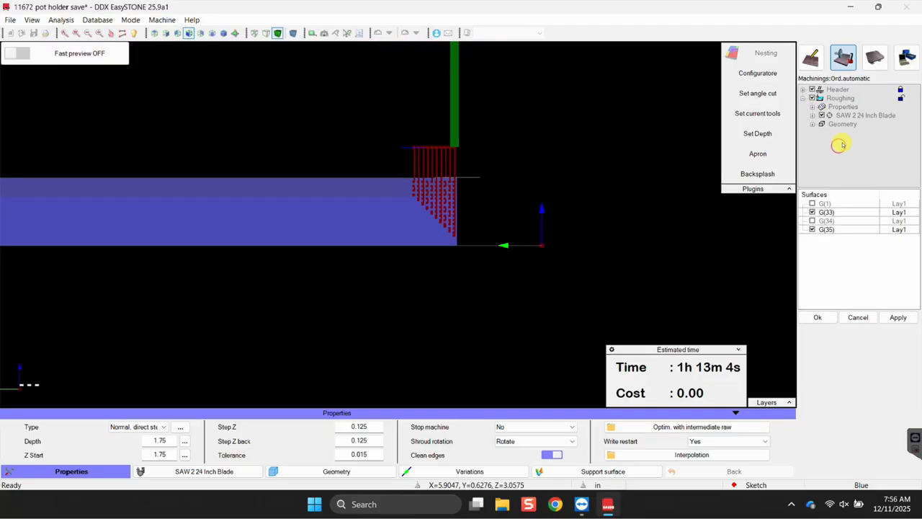
pyautogui.rightClick(526, 173)
pyautogui.click(453, 129)
pyautogui.rightClick(453, 129)
pyautogui.rightClick(422, 163)
pyautogui.click(850, 282)
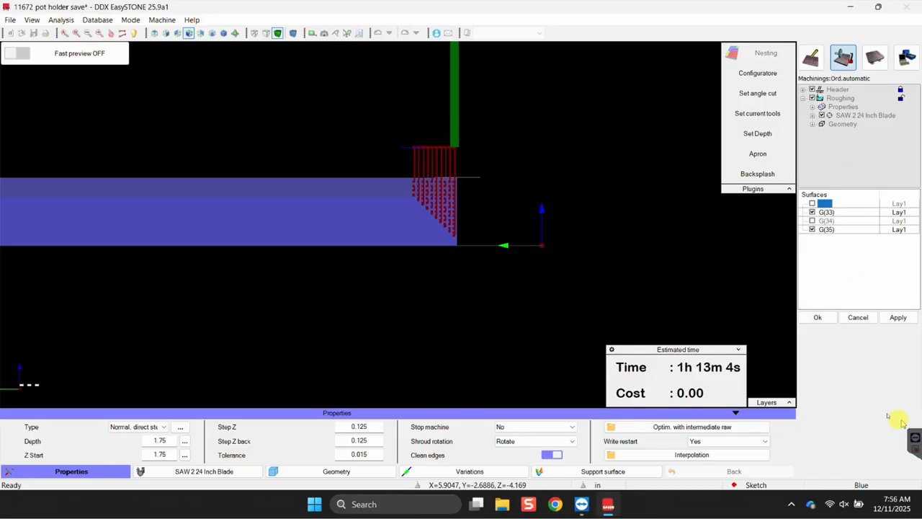
pyautogui.scroll(5, 469, 152)
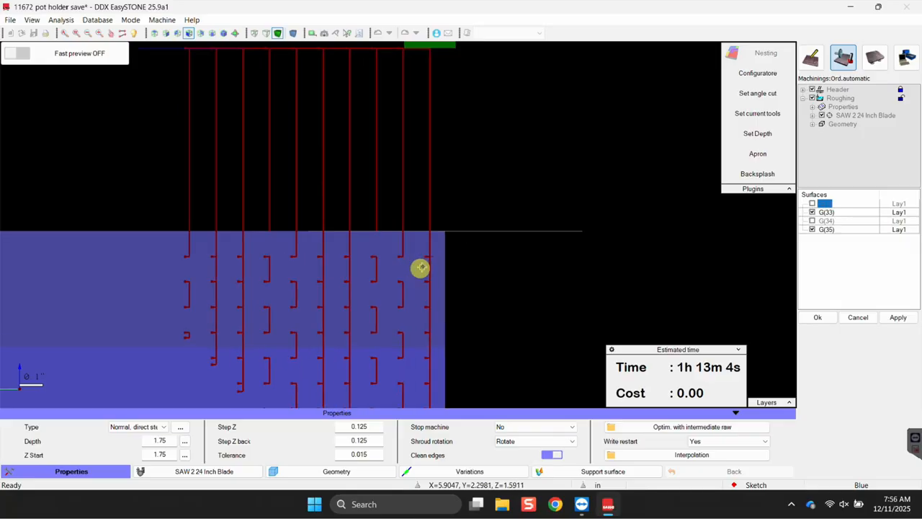
pyautogui.scroll(-3, 770, 269)
# Confirm the roughing surfaces, switch to Left view, and apply a 0.2 distance between runs.
pyautogui.click(820, 317)
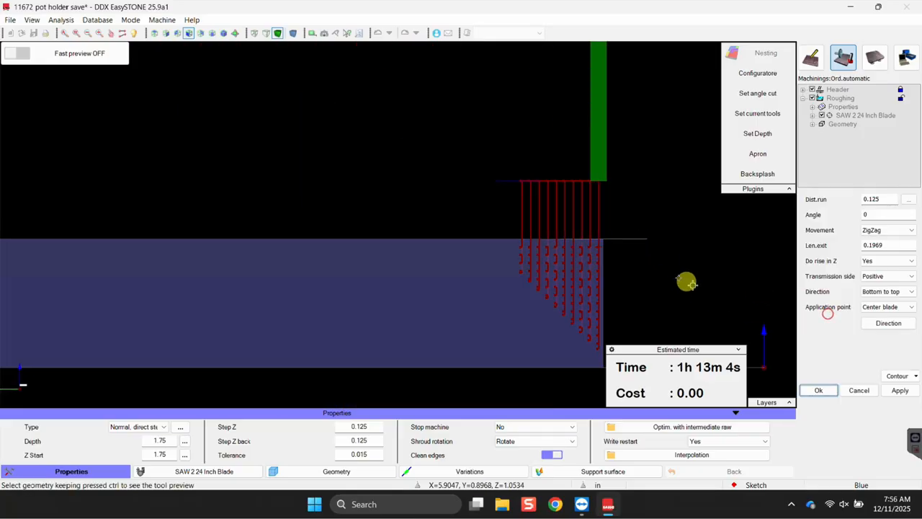
pyautogui.scroll(-2, 684, 277)
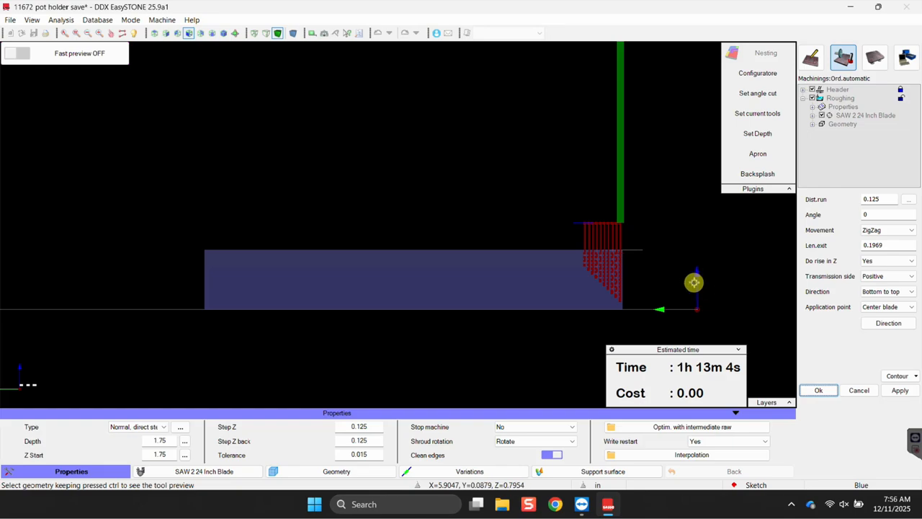
pyautogui.click(818, 390)
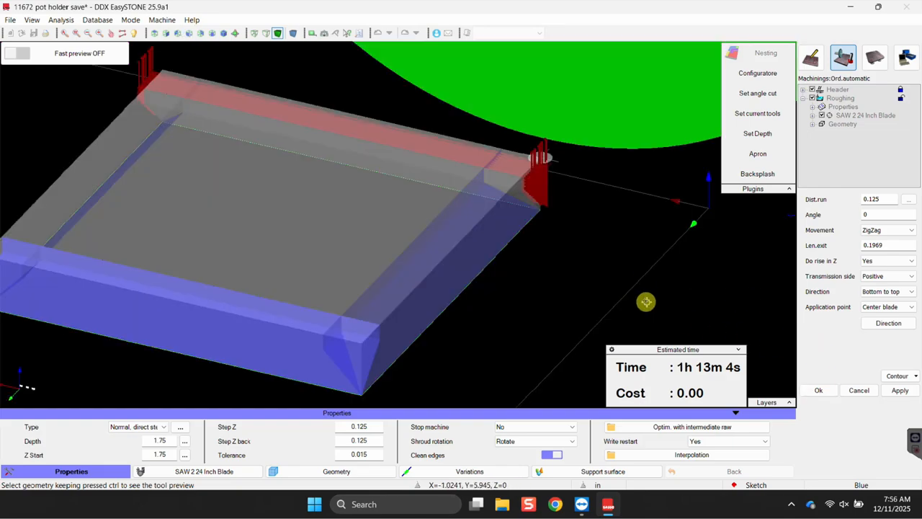
pyautogui.moveTo(607, 222); pyautogui.dragTo(619, 302, button='middle')
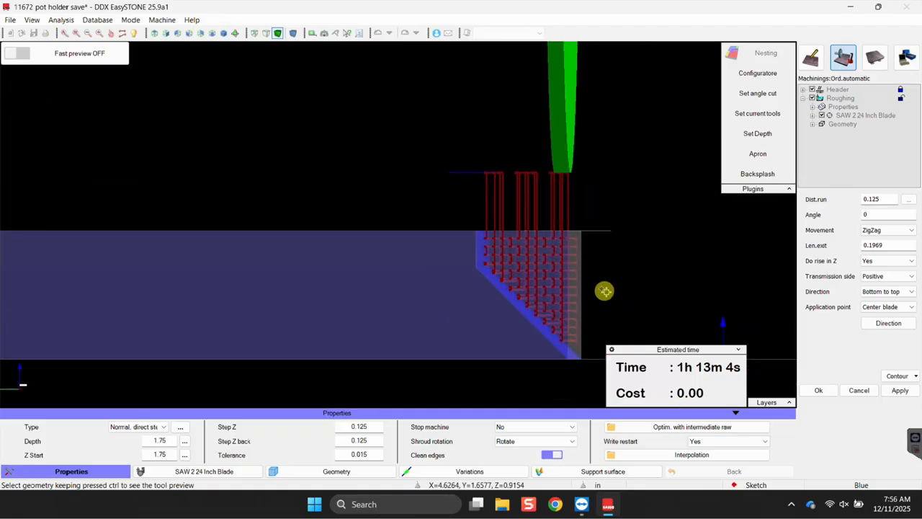
pyautogui.scroll(3, 572, 250)
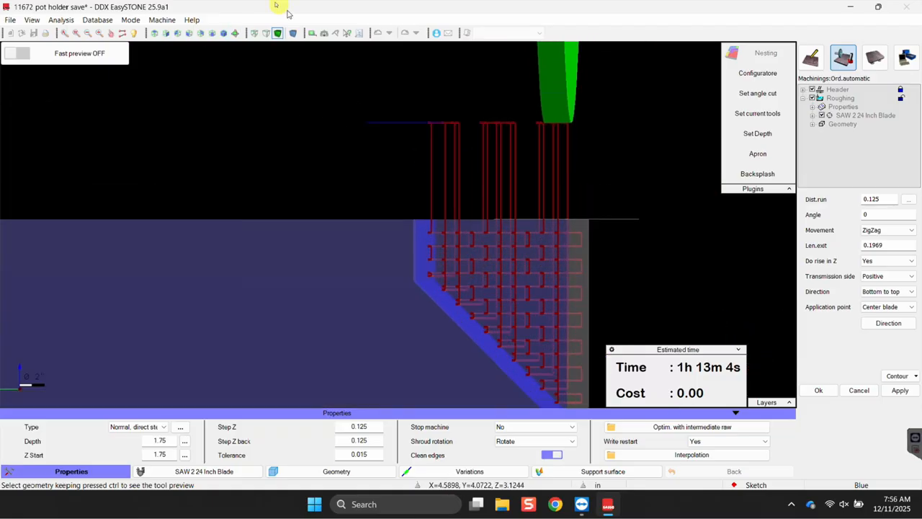
pyautogui.click(187, 33)
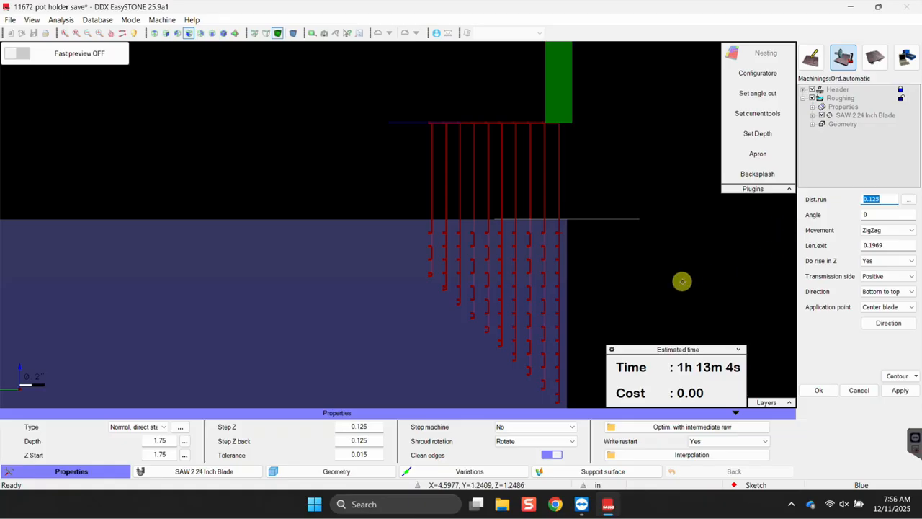
pyautogui.click(899, 390)
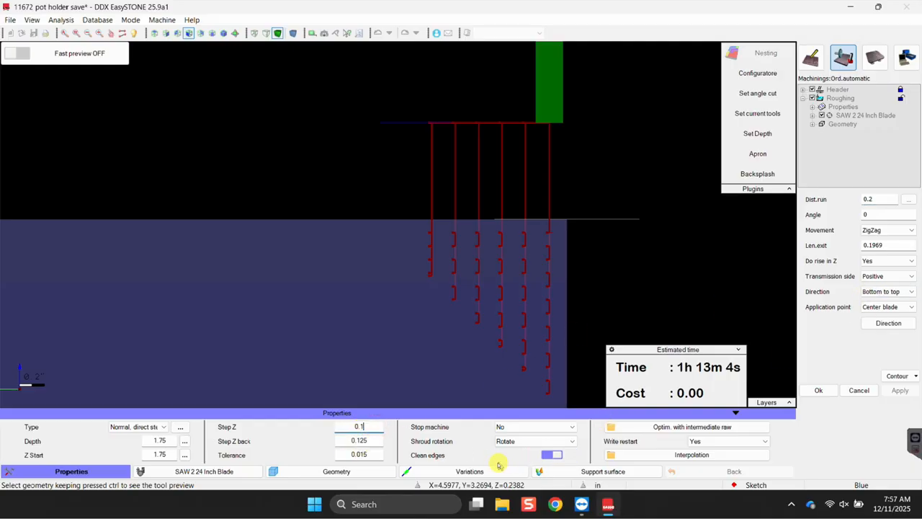
# Set the roughing Step Z and Step Z back to 0.25, applying each change.
pyautogui.write('25')
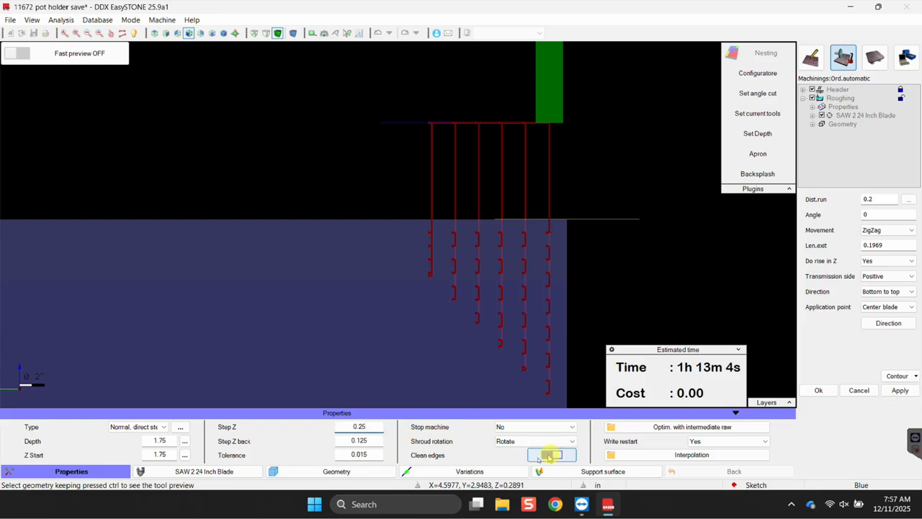
pyautogui.click(900, 392)
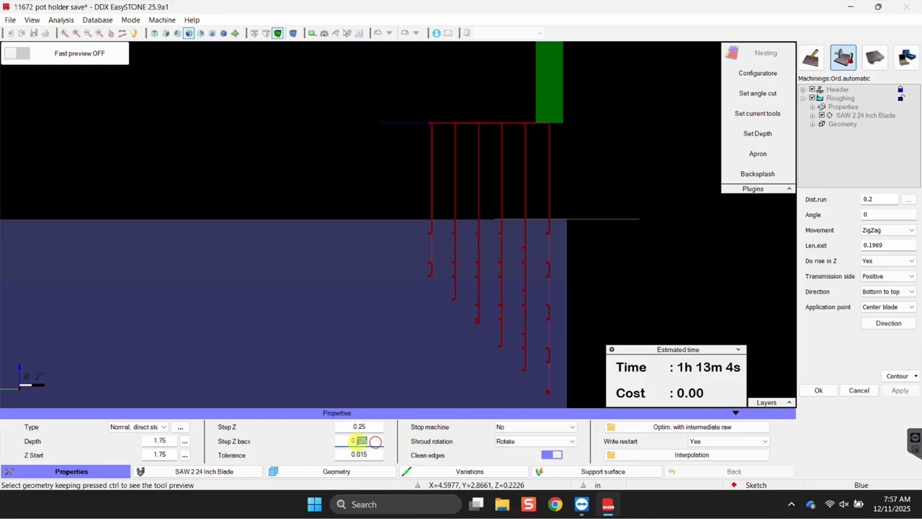
pyautogui.click(898, 393)
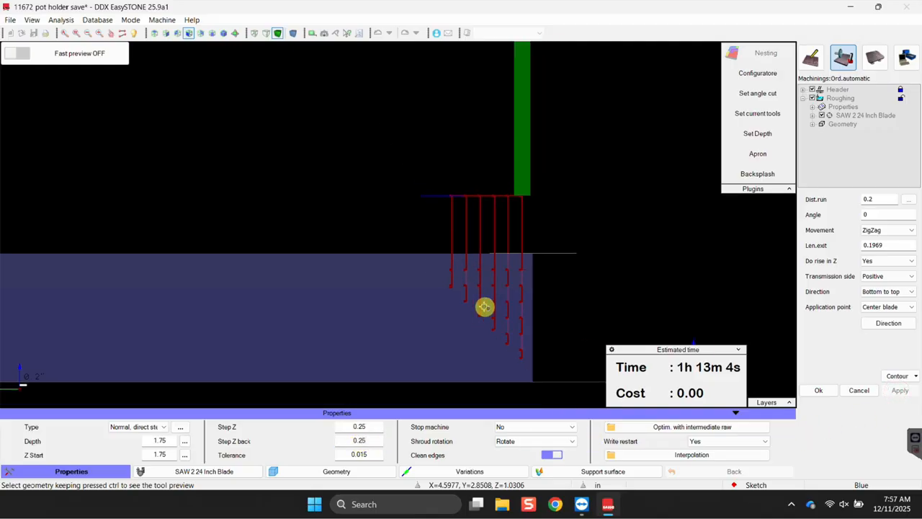
pyautogui.scroll(-3, 526, 324)
pyautogui.moveTo(561, 336); pyautogui.dragTo(522, 341, button='middle')
pyautogui.moveTo(681, 300); pyautogui.dragTo(461, 274, button='middle')
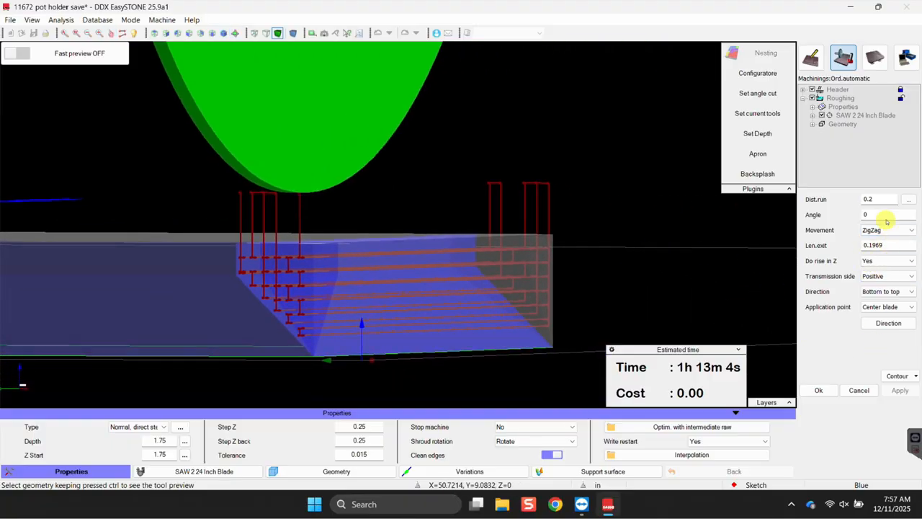
pyautogui.scroll(-6, 417, 279)
pyautogui.moveTo(373, 292); pyautogui.dragTo(418, 315, button='middle')
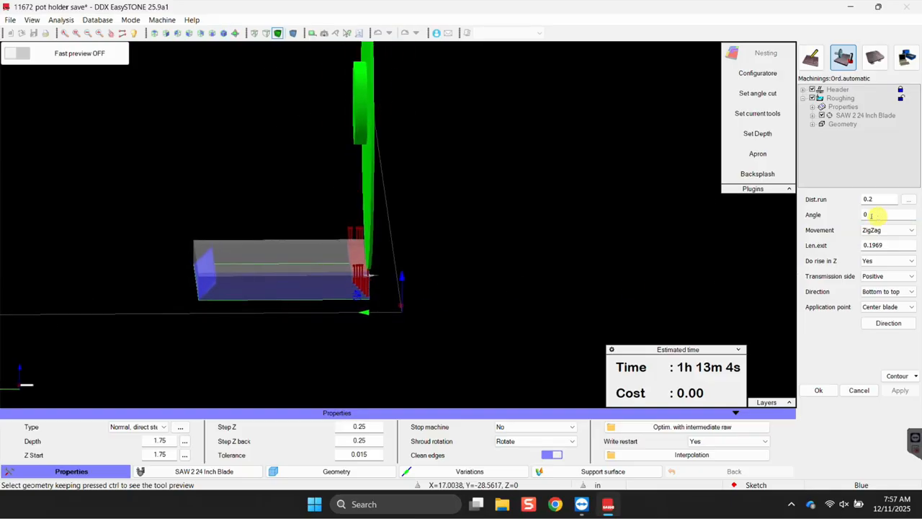
pyautogui.write('90')
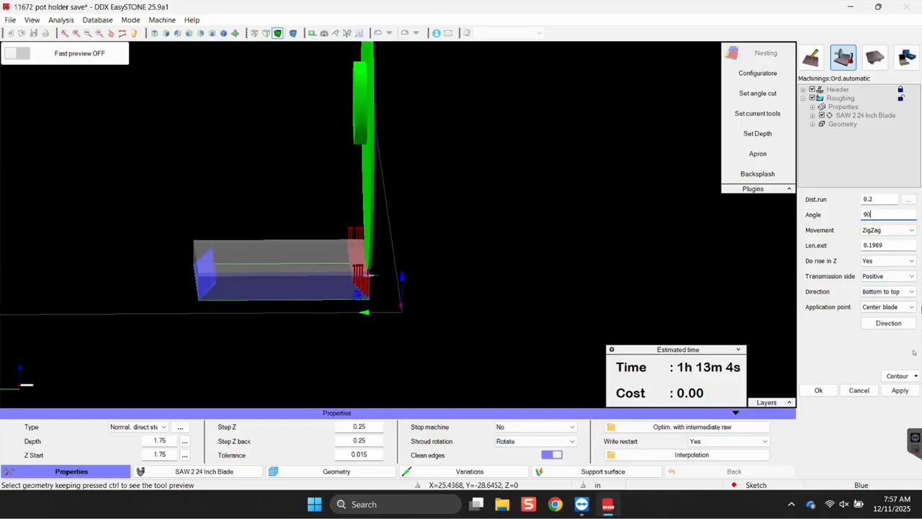
pyautogui.click(902, 391)
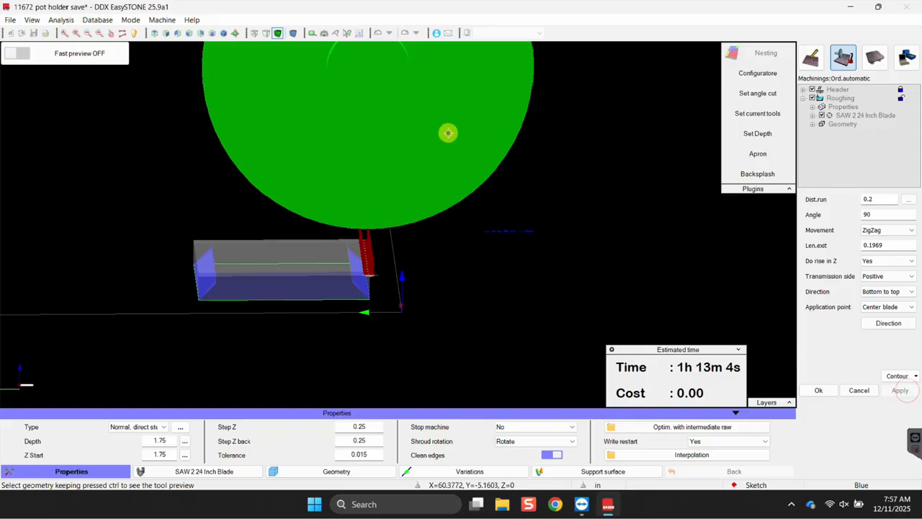
pyautogui.click(874, 214)
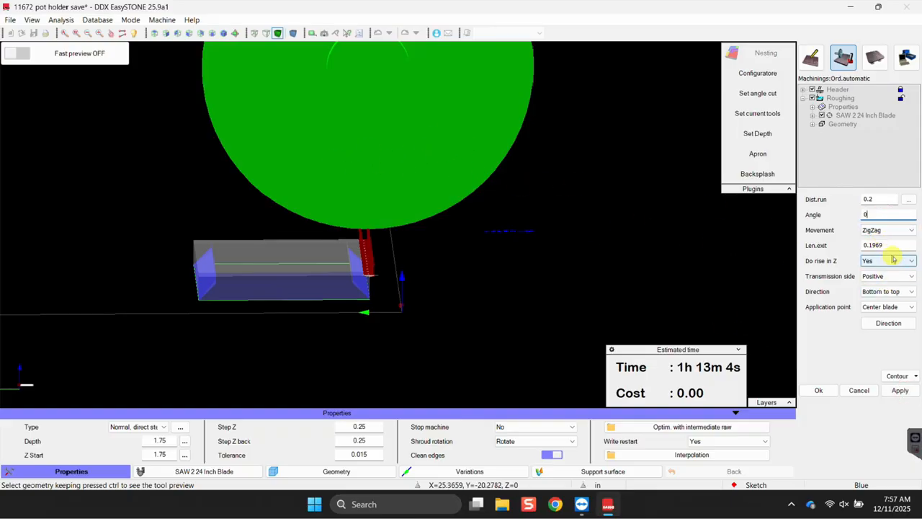
pyautogui.click(900, 391)
pyautogui.scroll(-2, 396, 266)
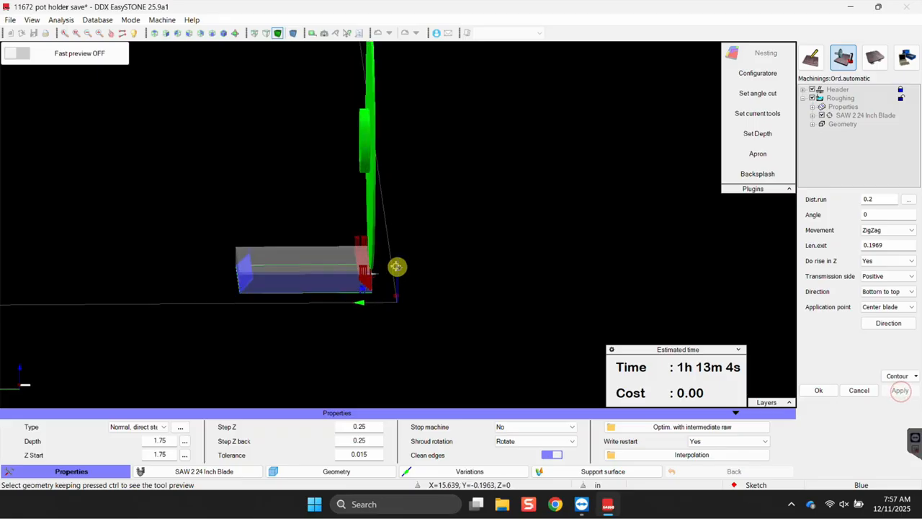
pyautogui.scroll(5, 367, 275)
pyautogui.moveTo(360, 335); pyautogui.dragTo(354, 315, button='middle')
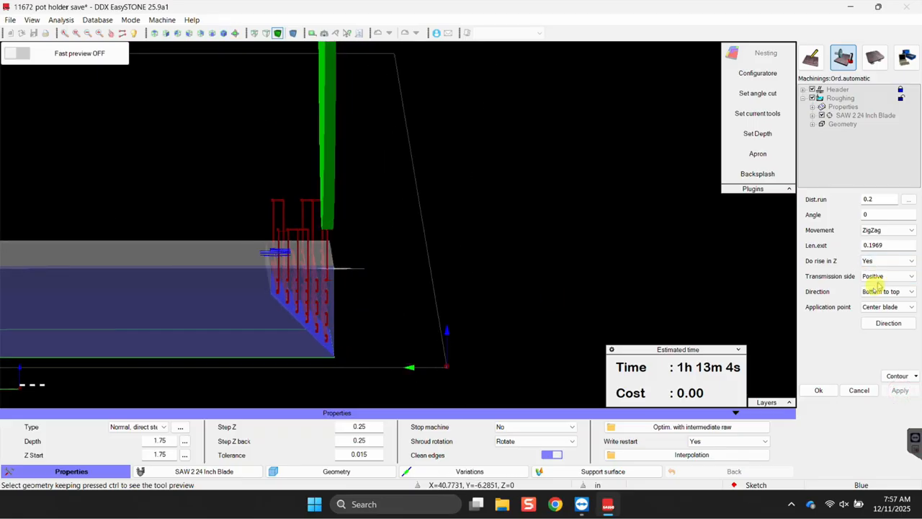
# Try Top to bottom as the roughing cutting direction and apply it.
pyautogui.click(872, 291)
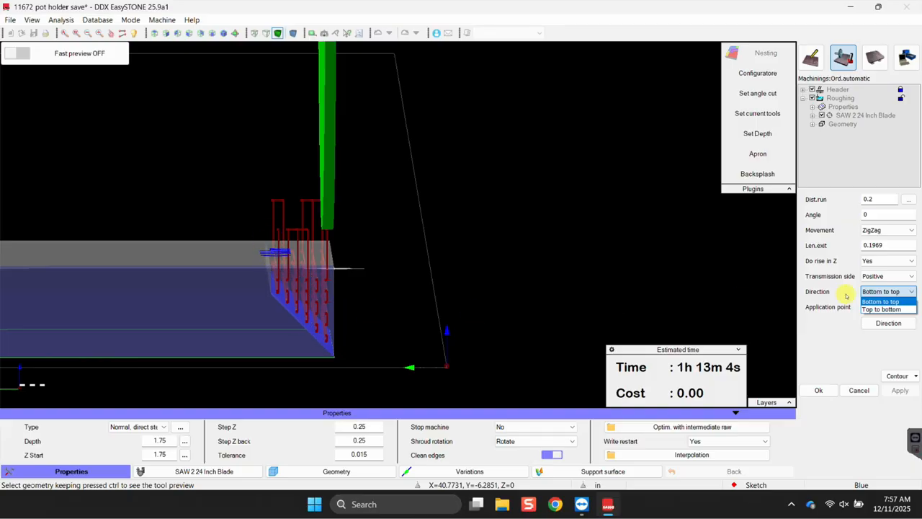
pyautogui.click(869, 308)
pyautogui.click(900, 389)
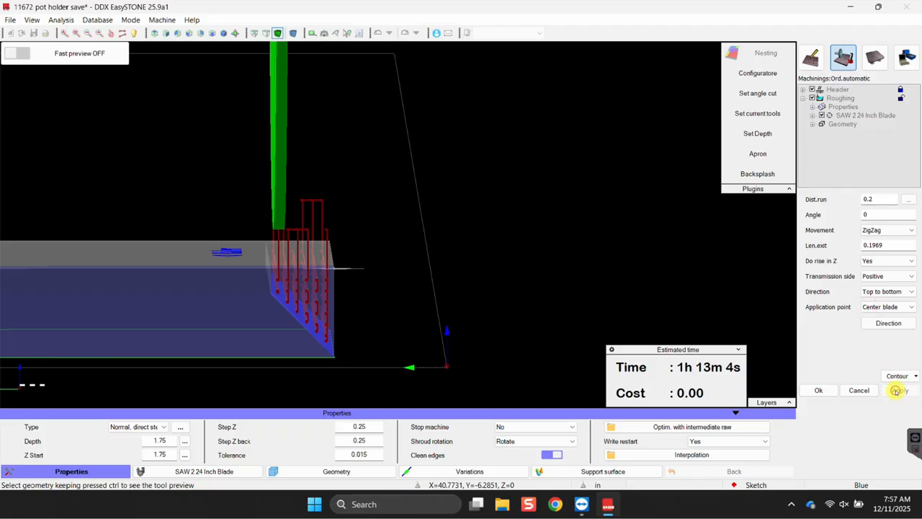
pyautogui.scroll(-2, 263, 180)
pyautogui.scroll(-3, 267, 189)
pyautogui.moveTo(266, 187); pyautogui.dragTo(296, 192, button='middle')
pyautogui.scroll(5, 271, 198)
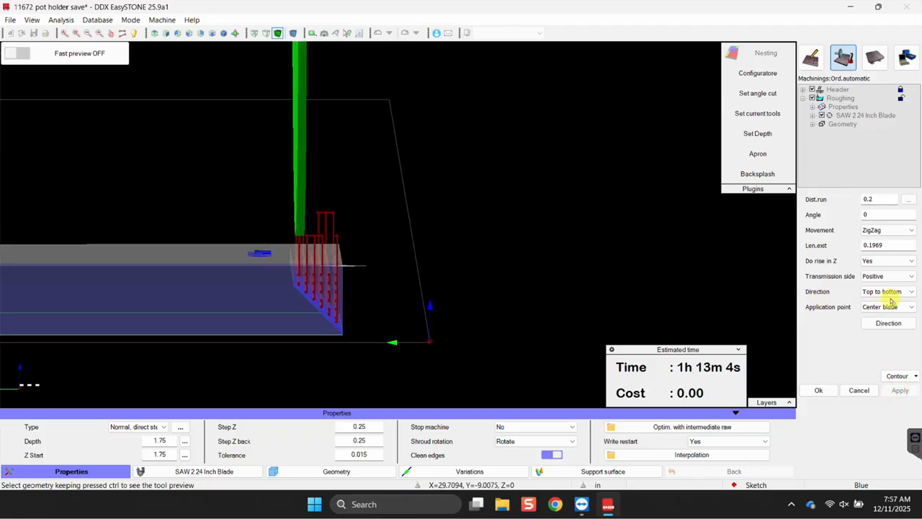
# Switch the direction to Bottom to top, recompute, and inspect the zigzag toolpath on the slab.
pyautogui.click(890, 292)
pyautogui.click(869, 300)
pyautogui.click(872, 291)
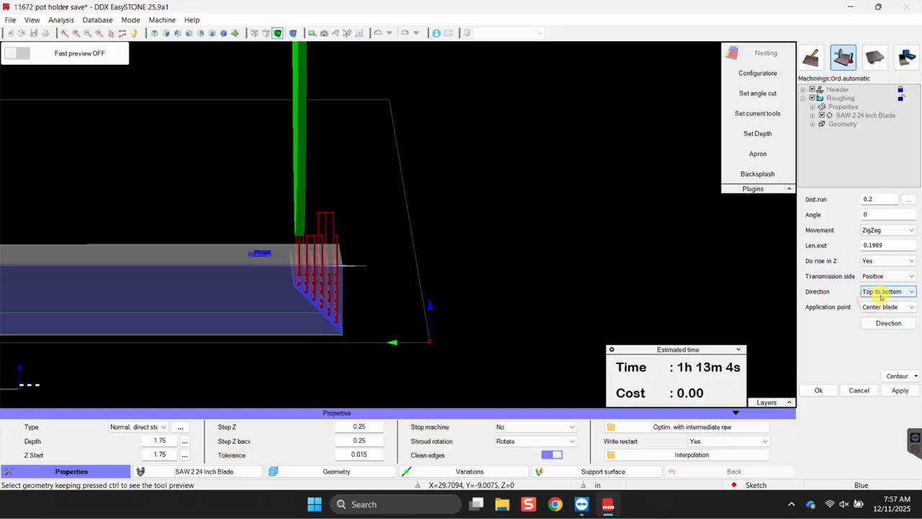
pyautogui.click(874, 306)
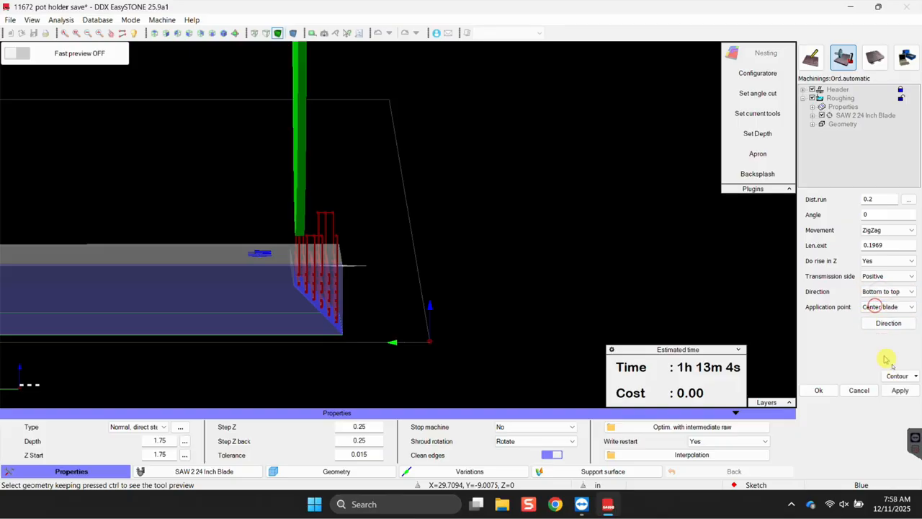
pyautogui.click(902, 390)
pyautogui.scroll(-3, 428, 304)
pyautogui.scroll(-1, 363, 260)
pyautogui.moveTo(361, 270); pyautogui.dragTo(349, 303, button='middle')
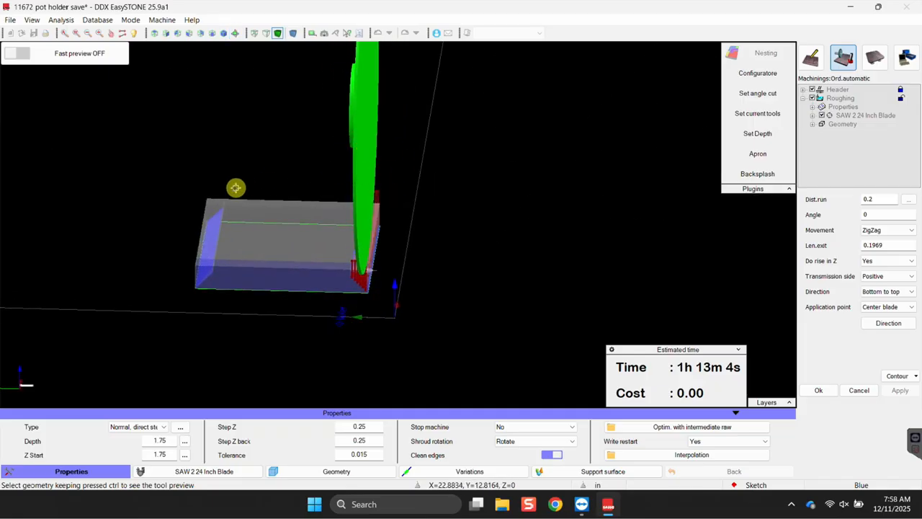
pyautogui.scroll(-3, 241, 193)
pyautogui.scroll(7, 256, 230)
pyautogui.scroll(-5, 321, 257)
pyautogui.moveTo(307, 267); pyautogui.dragTo(583, 200, button='middle')
# Close the Roughing machining settings and select the slab so the Kits list updates.
pyautogui.click(821, 389)
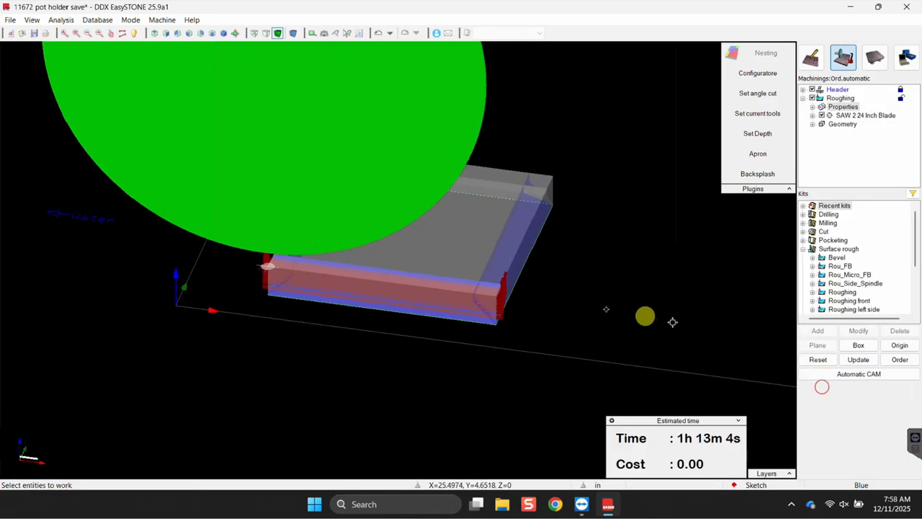
pyautogui.click(841, 98)
pyautogui.moveTo(457, 310); pyautogui.dragTo(407, 307, button='middle')
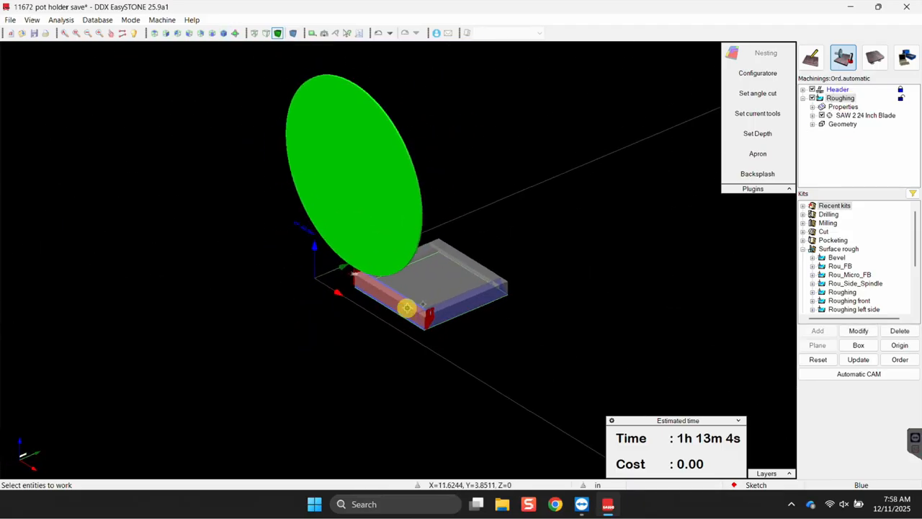
pyautogui.click(463, 298)
pyautogui.scroll(-3, 426, 320)
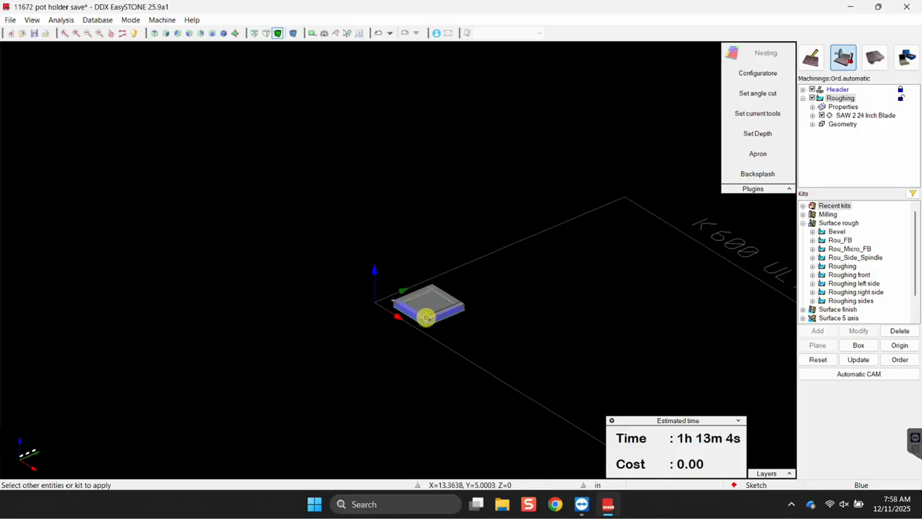
pyautogui.scroll(8, 431, 315)
pyautogui.scroll(1, 446, 308)
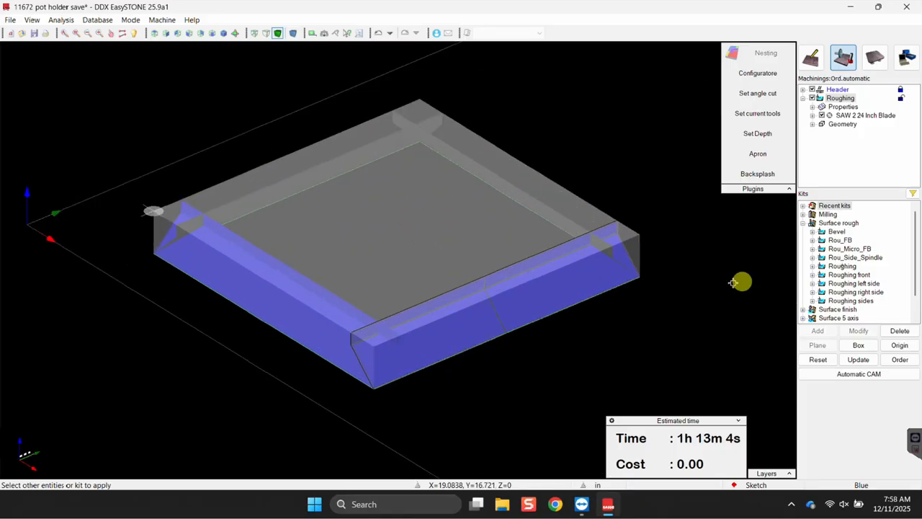
# Add the Surface rough Roughing kit to the slab as Roughing(1).
pyautogui.click(845, 266)
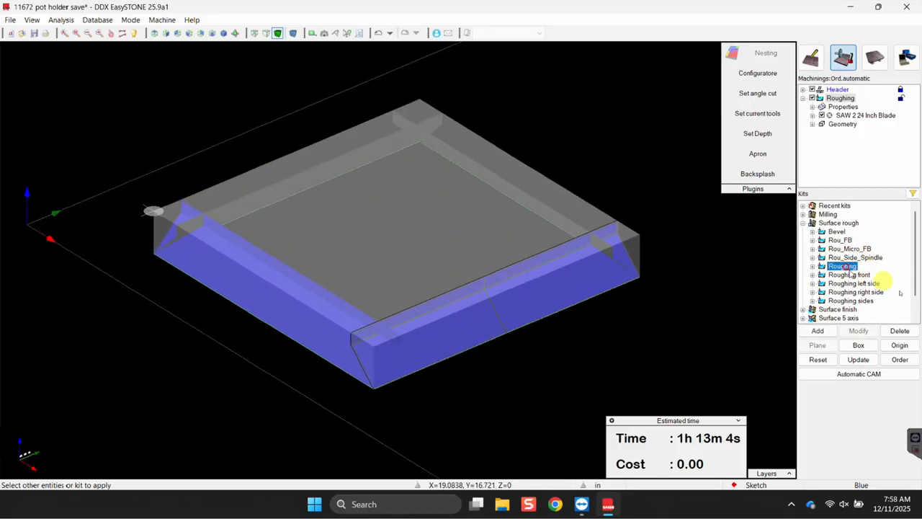
pyautogui.click(828, 336)
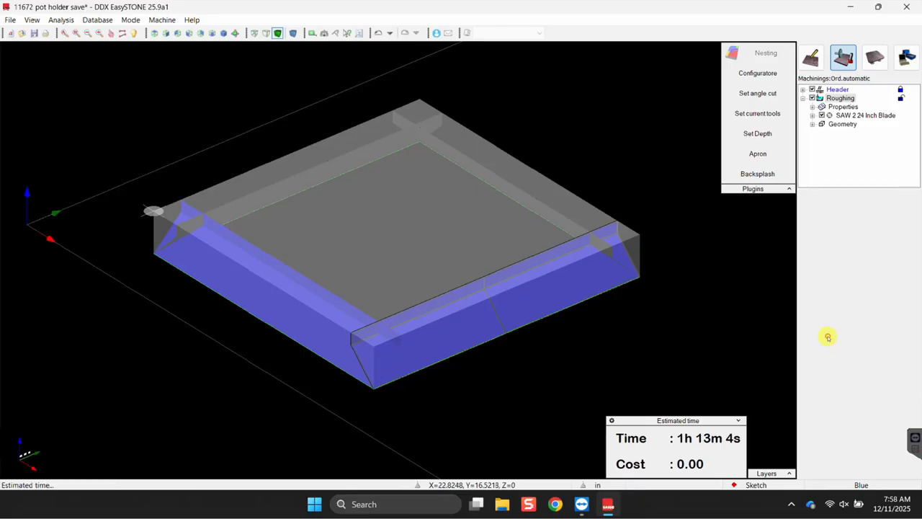
# Set the Roughing(1) pass angle to -90 and apply it.
pyautogui.click(876, 215)
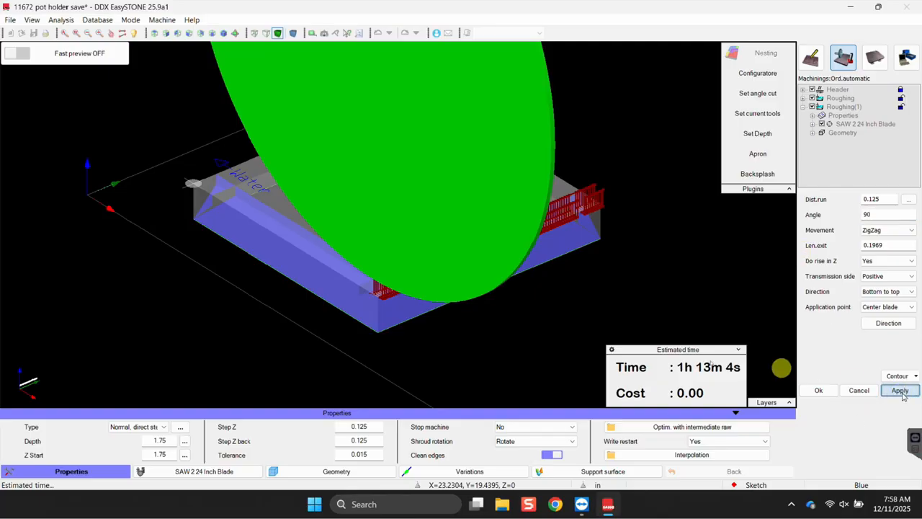
pyautogui.scroll(-3, 540, 297)
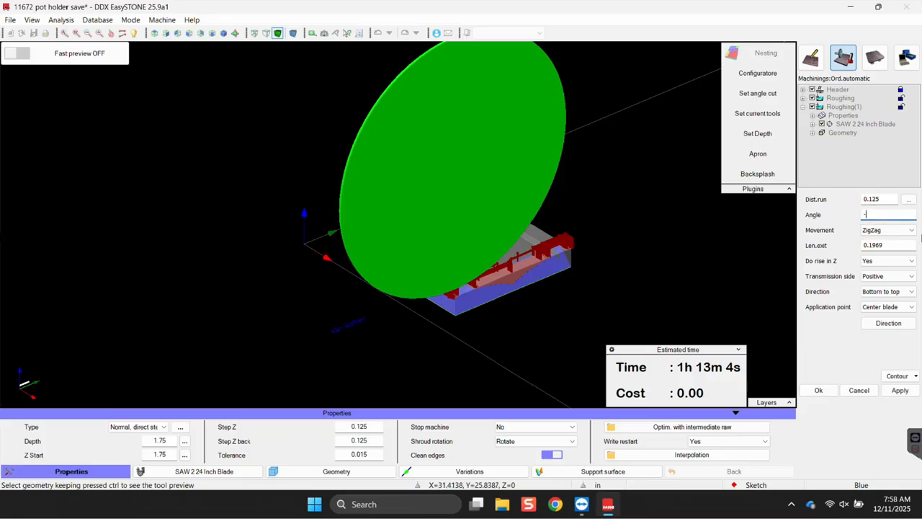
pyautogui.click(899, 390)
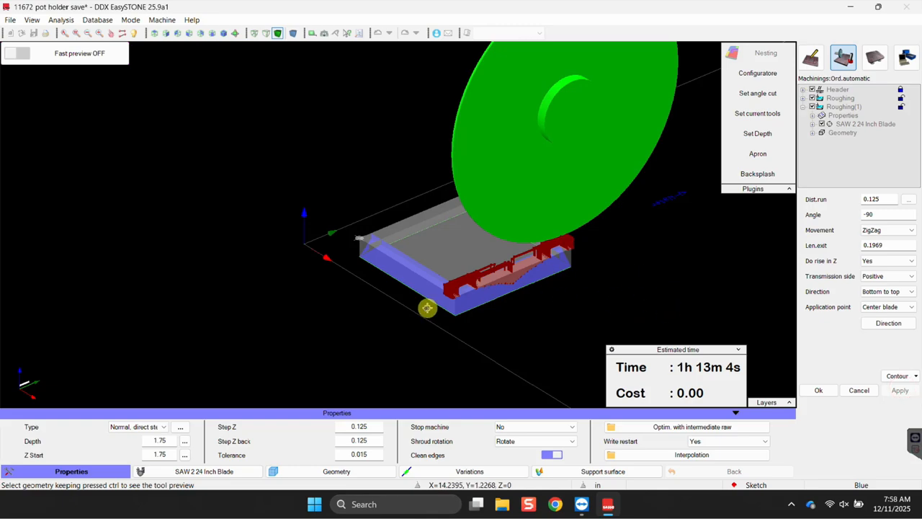
# Exclude the back wall surface G(34) from Roughing(1) and recompute the toolpath.
pyautogui.rightClick(634, 268)
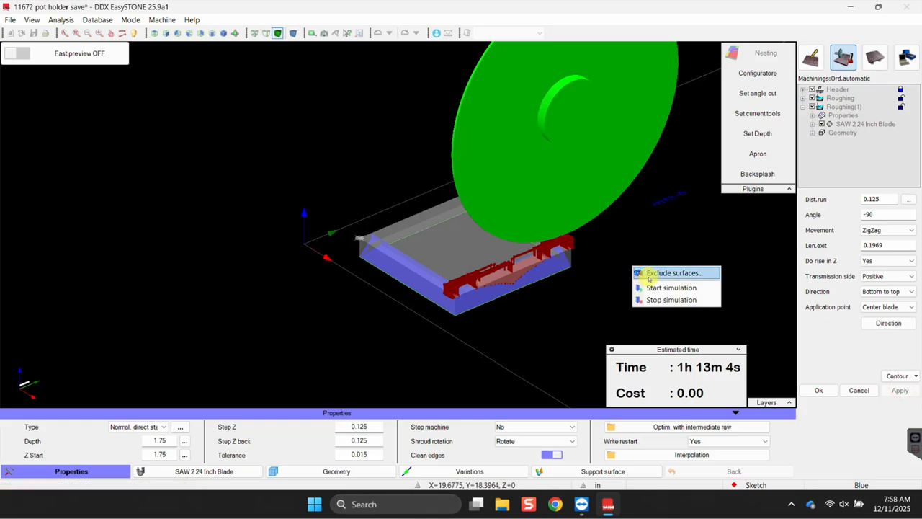
pyautogui.click(648, 275)
pyautogui.scroll(2, 547, 257)
pyautogui.moveTo(457, 260); pyautogui.dragTo(544, 251, button='middle')
pyautogui.click(468, 186)
pyautogui.click(895, 324)
pyautogui.click(897, 317)
pyautogui.click(818, 318)
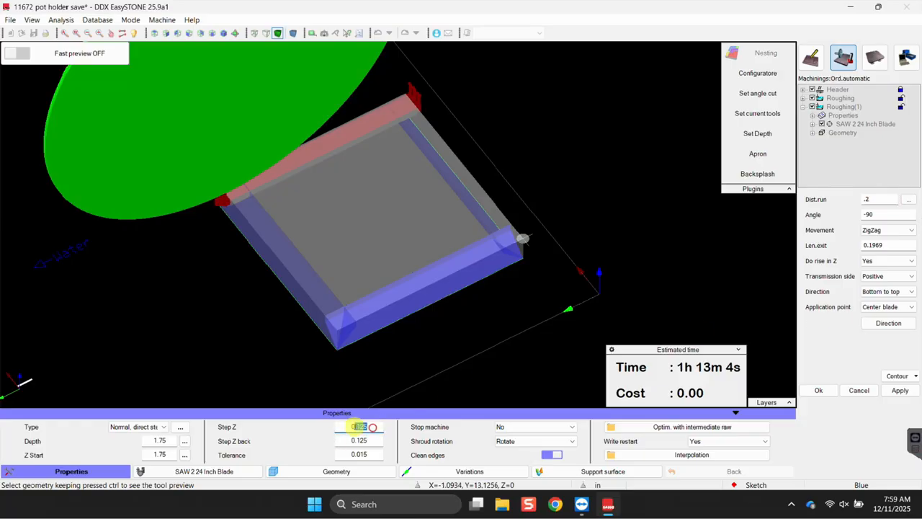
# Enter 0.25 for both Step Z and Step Z back on Roughing(1).
pyautogui.write('5')
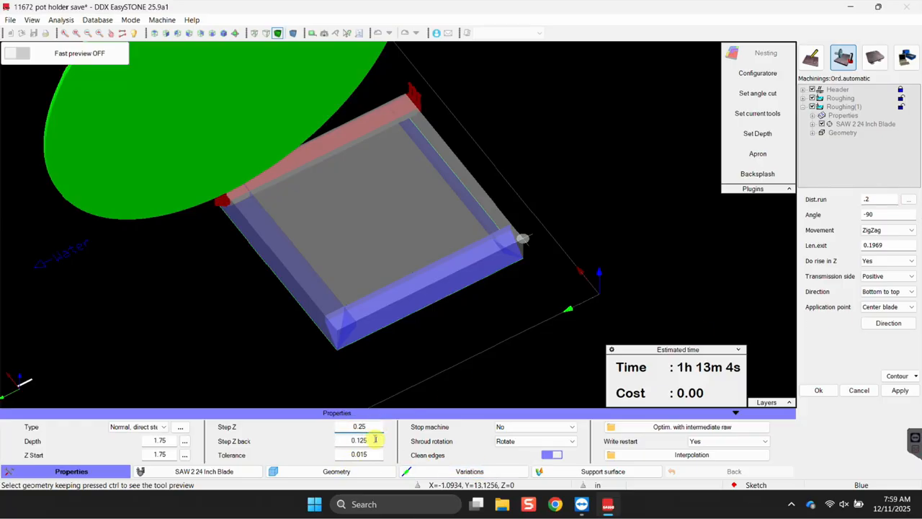
pyautogui.write('25')
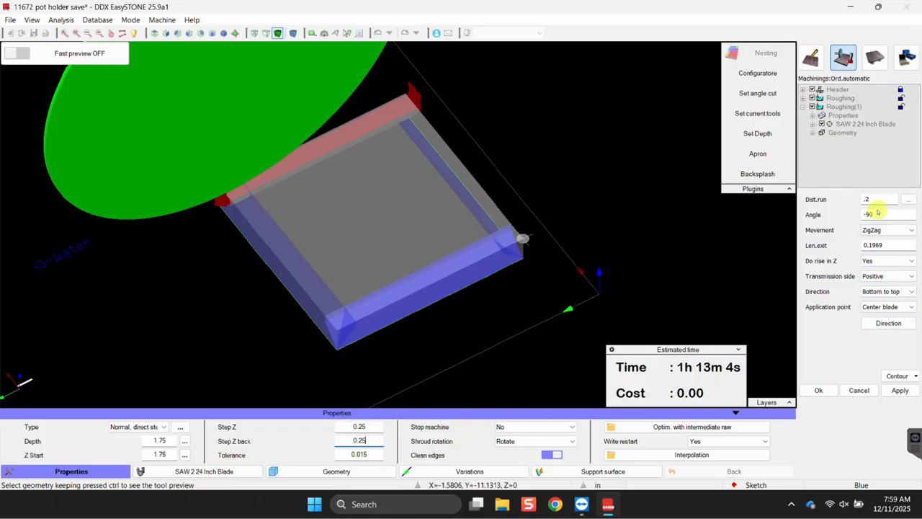
pyautogui.moveTo(878, 199); pyautogui.dragTo(845, 204)
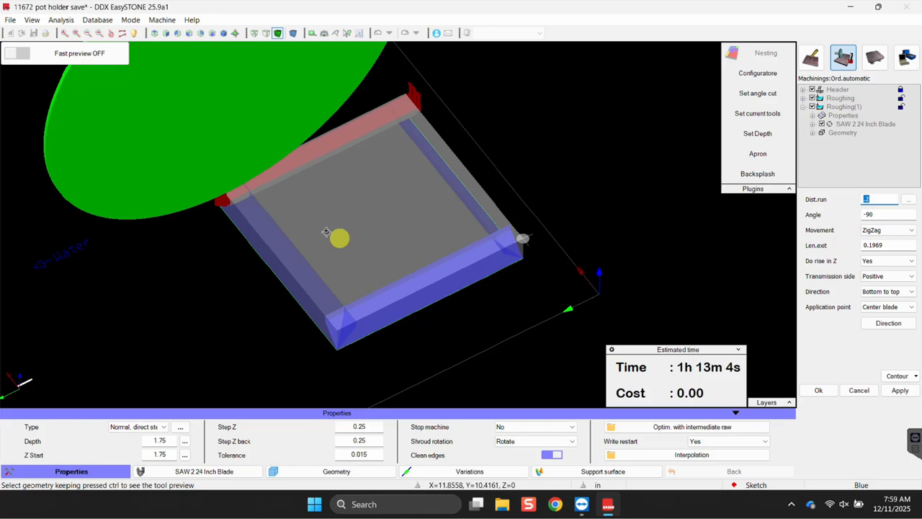
pyautogui.scroll(-4, 333, 239)
pyautogui.moveTo(374, 278); pyautogui.dragTo(456, 267, button='middle')
pyautogui.scroll(2, 428, 242)
pyautogui.scroll(2, 427, 242)
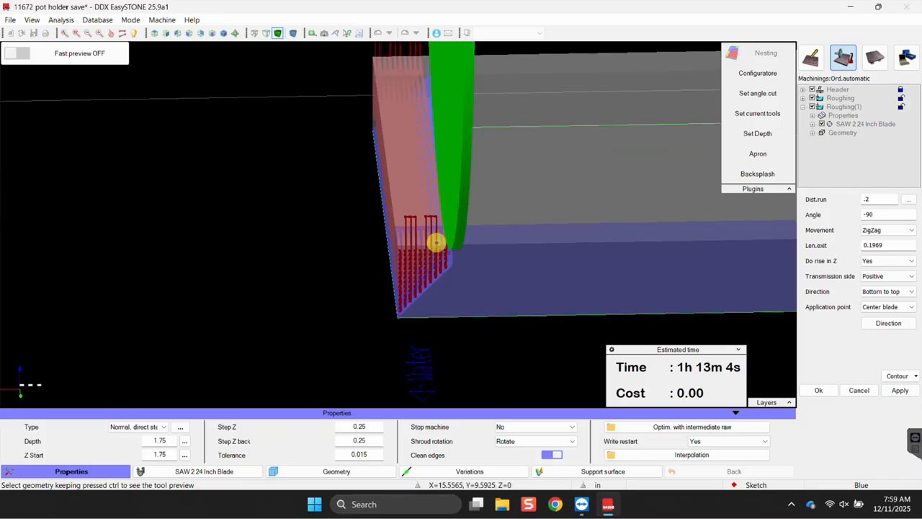
# Set the Roughing(1) direction to Top to bottom, recompute, and inspect the path.
pyautogui.click(868, 291)
pyautogui.click(879, 307)
pyautogui.click(900, 391)
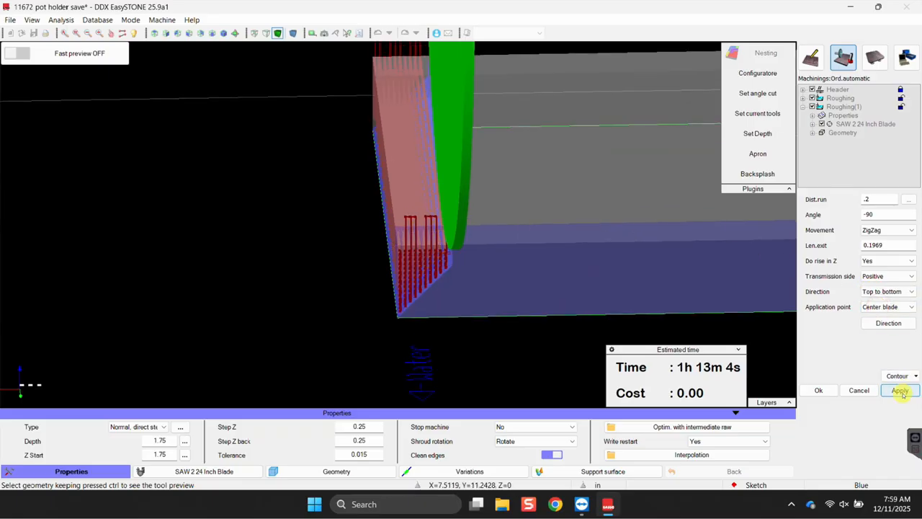
pyautogui.scroll(-2, 435, 301)
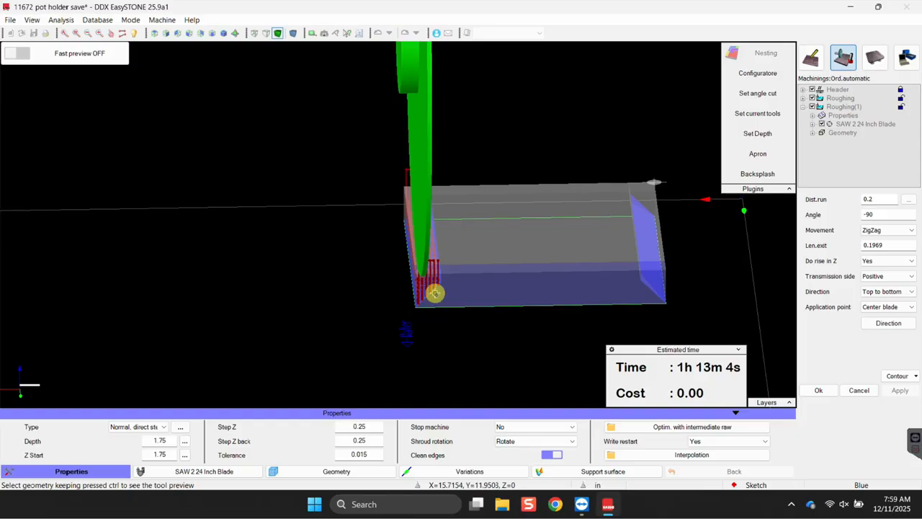
pyautogui.scroll(-3, 435, 293)
pyautogui.moveTo(420, 324); pyautogui.dragTo(620, 340, button='middle')
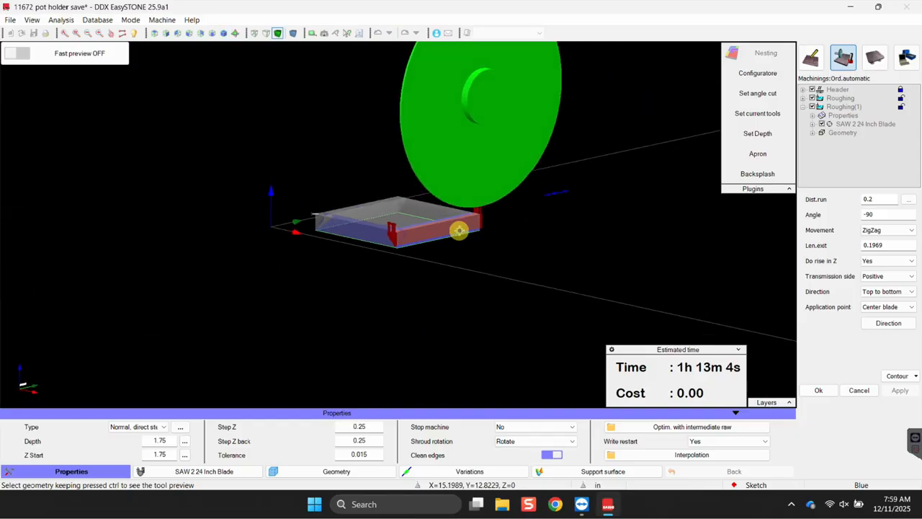
pyautogui.scroll(5, 456, 249)
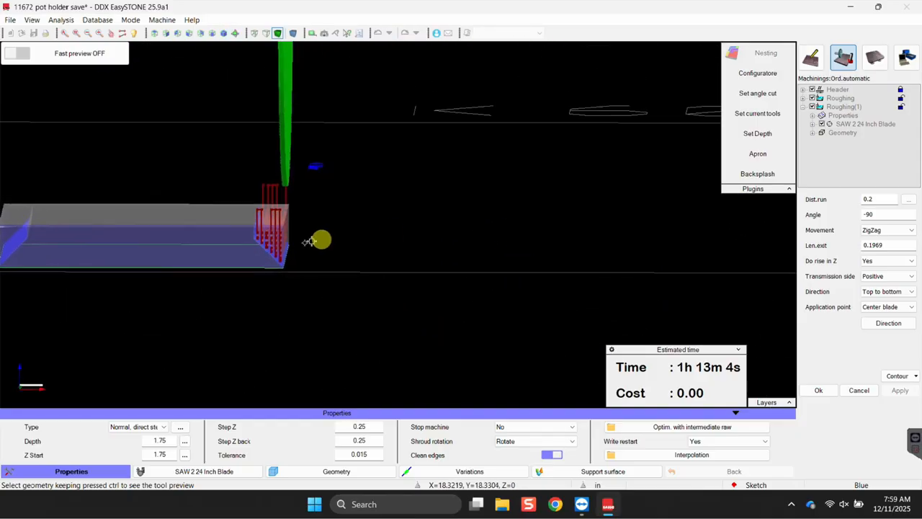
pyautogui.scroll(4, 291, 233)
pyautogui.moveTo(297, 236); pyautogui.dragTo(292, 236, button='middle')
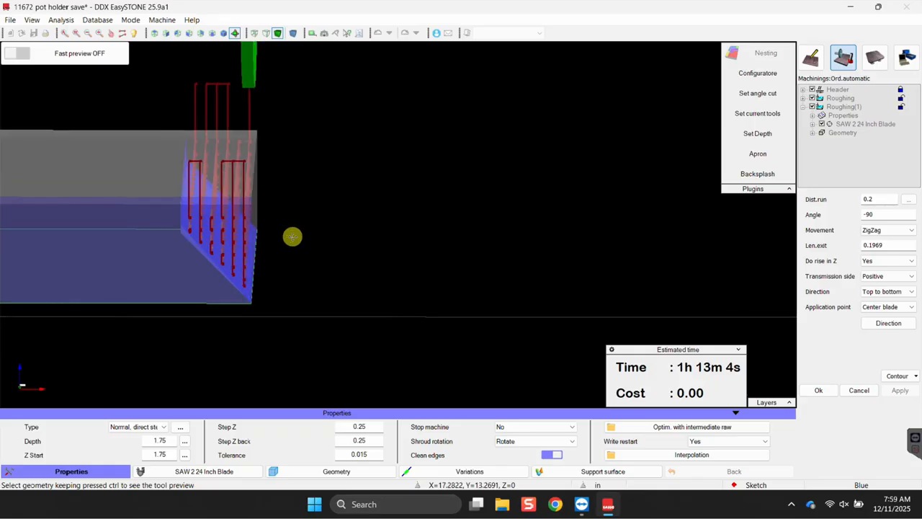
pyautogui.scroll(-2, 250, 224)
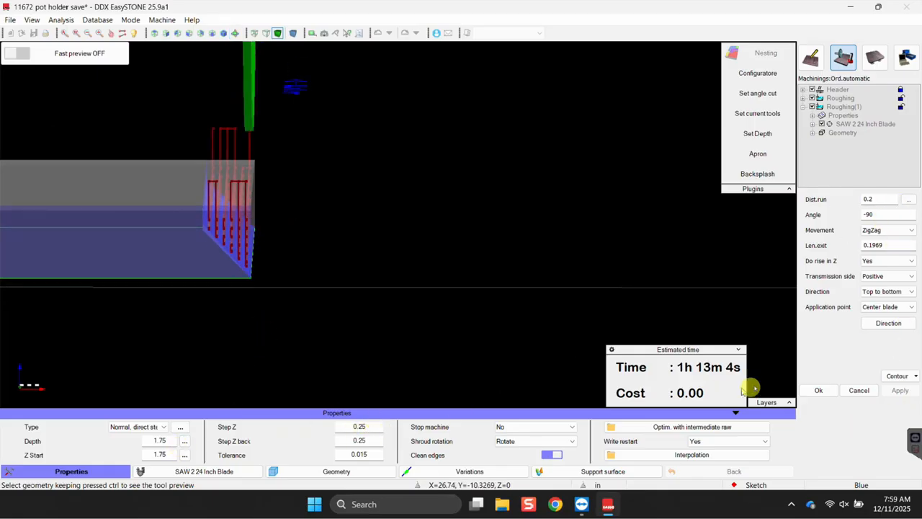
# Confirm the Roughing(1) settings and review the estimated time summary.
pyautogui.click(819, 390)
pyautogui.scroll(-4, 426, 272)
pyautogui.moveTo(431, 271); pyautogui.dragTo(180, 288, button='middle')
pyautogui.moveTo(530, 281); pyautogui.dragTo(418, 331, button='middle')
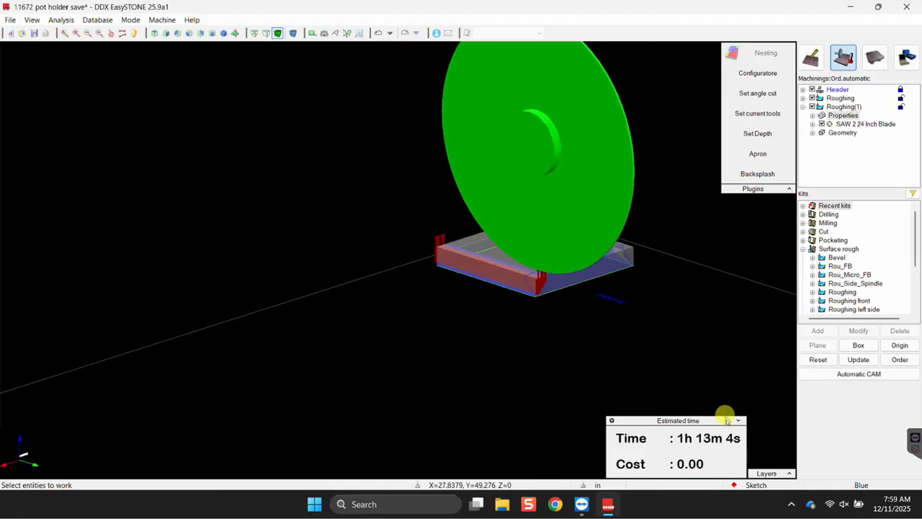
pyautogui.click(740, 420)
pyautogui.click(738, 473)
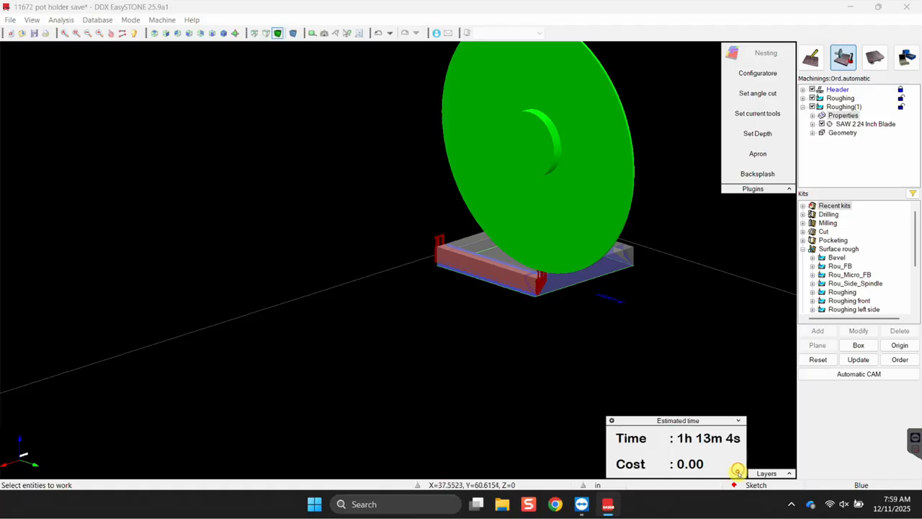
pyautogui.click(740, 420)
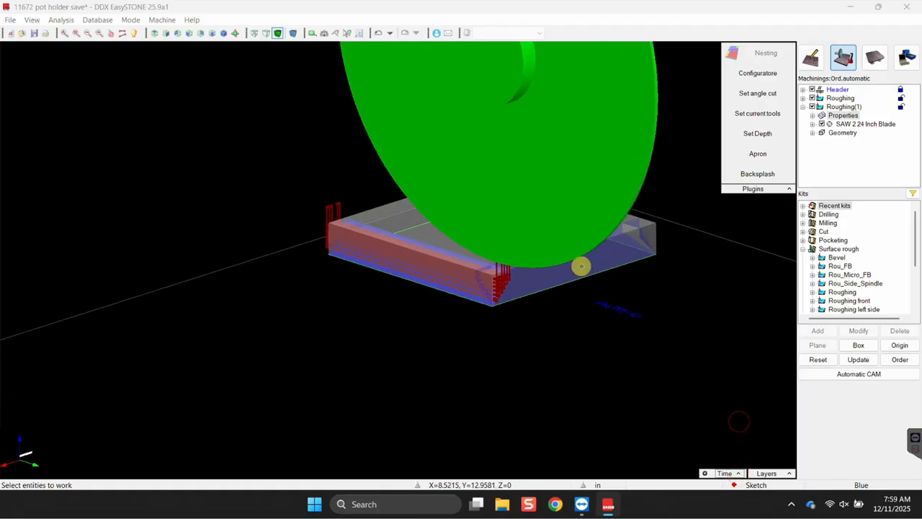
# Apply a trial Roughing(2) kit to the block, then cancel it.
pyautogui.click(585, 268)
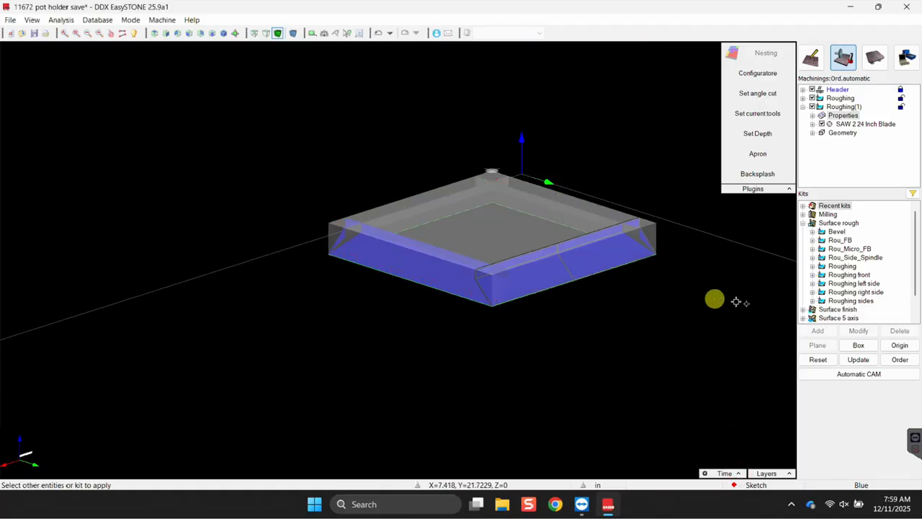
pyautogui.doubleClick(857, 267)
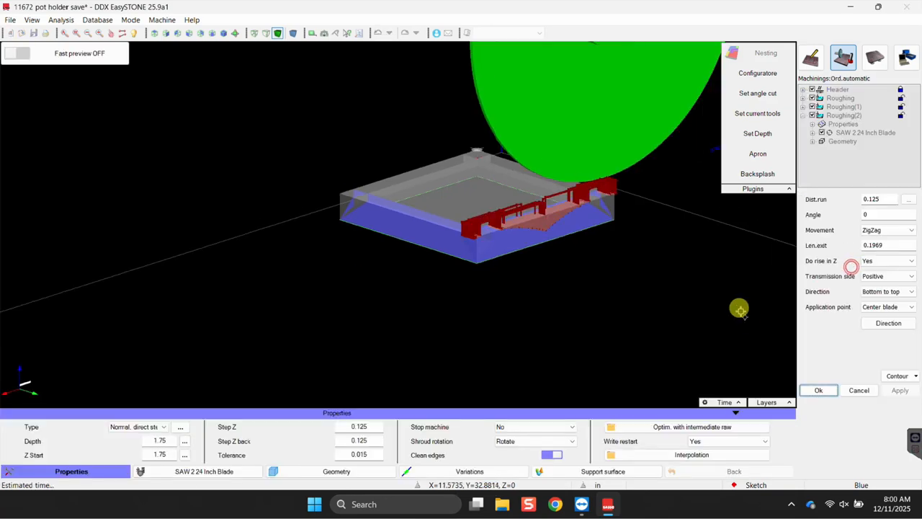
pyautogui.scroll(-4, 631, 220)
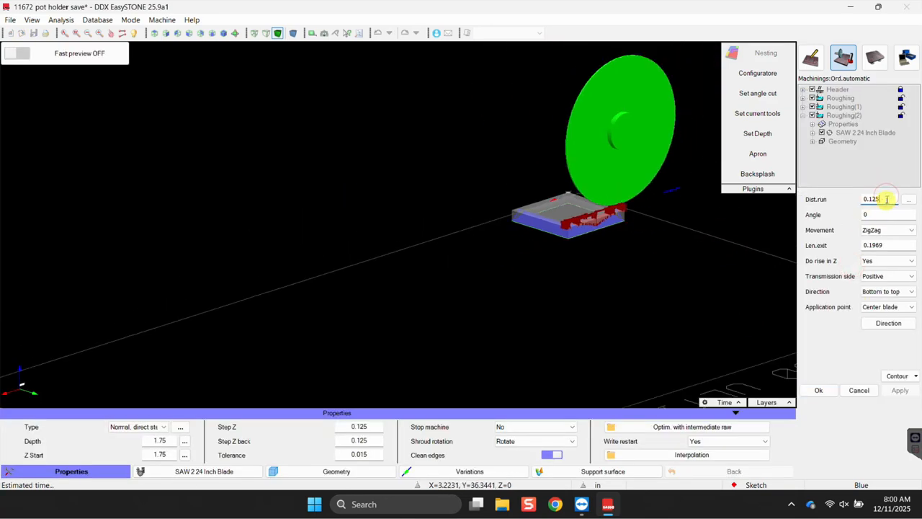
pyautogui.click(861, 390)
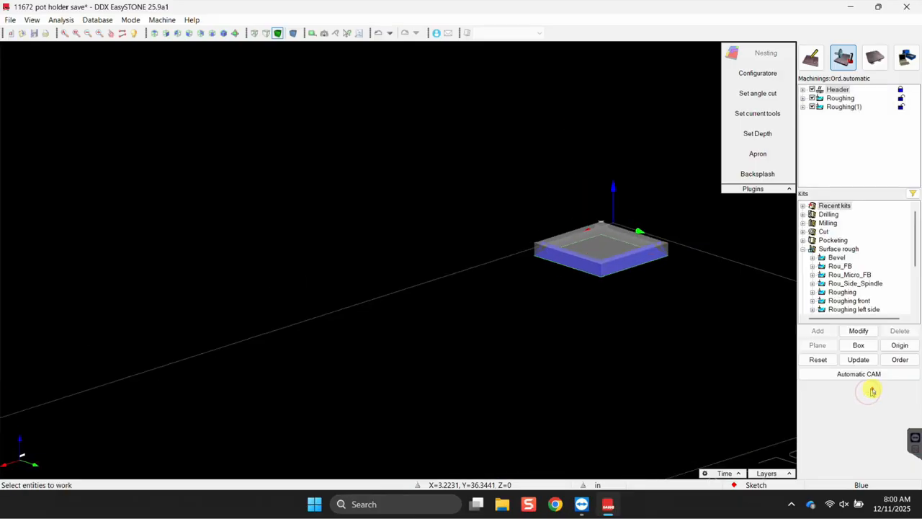
# Select Roughing(1) and look through its context actions without choosing one.
pyautogui.click(842, 107)
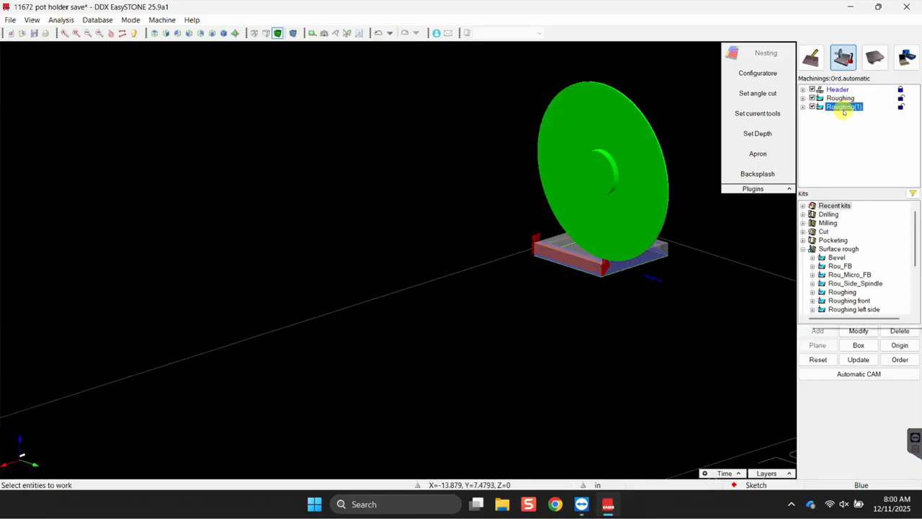
pyautogui.rightClick(841, 107)
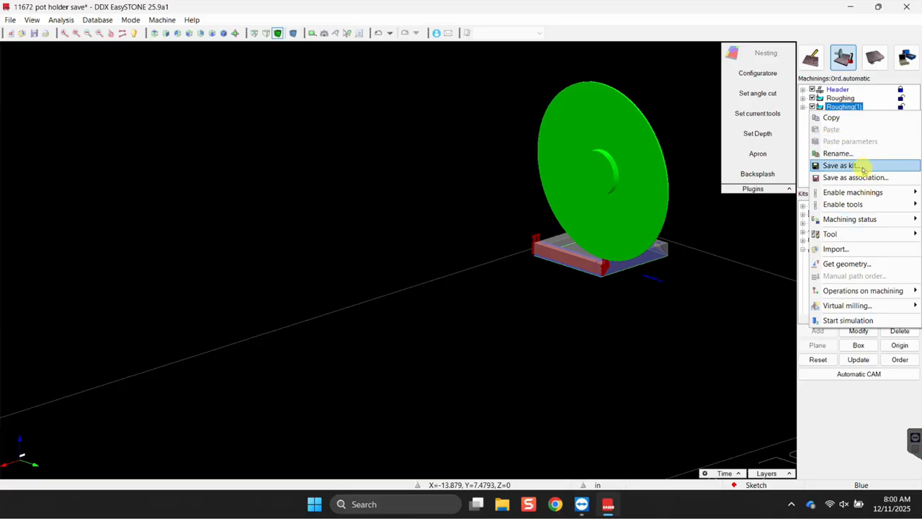
pyautogui.click(847, 109)
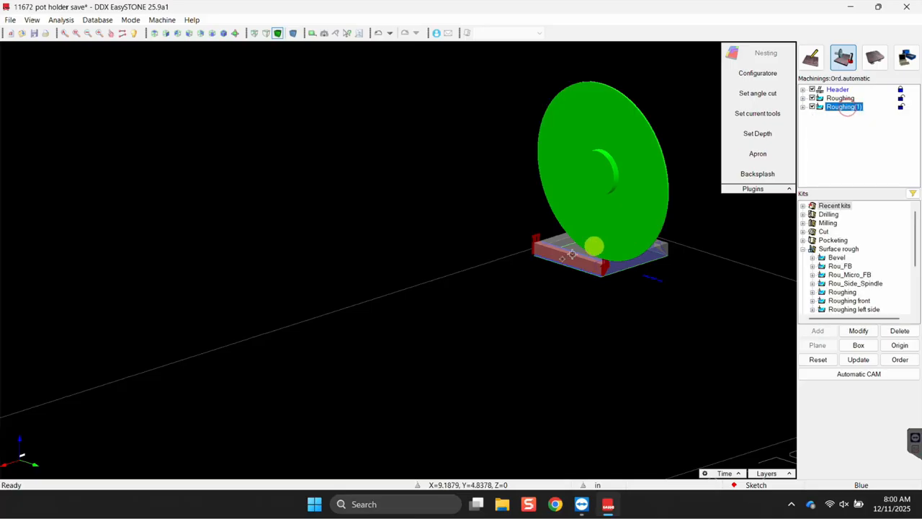
pyautogui.scroll(3, 607, 240)
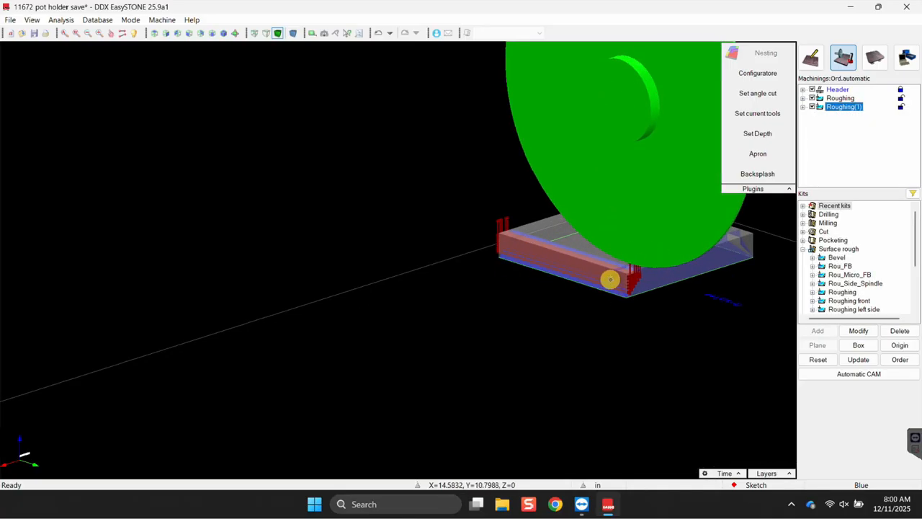
pyautogui.scroll(3, 607, 279)
pyautogui.scroll(-3, 697, 285)
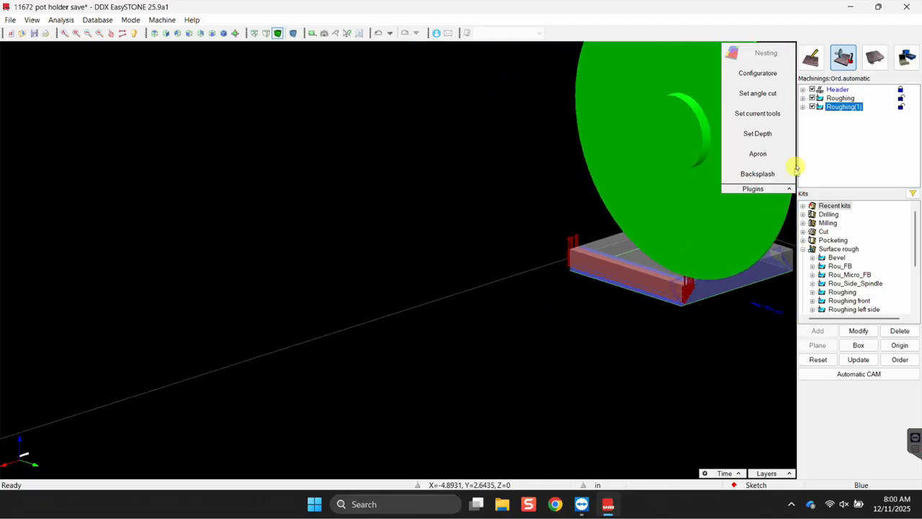
pyautogui.scroll(-1, 710, 289)
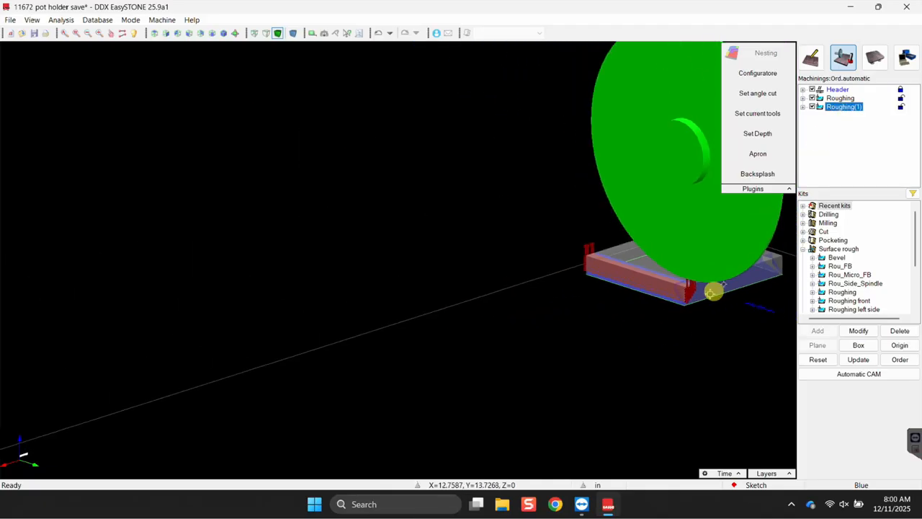
# Save Roughing(1) as a new kit named VIDEO_Roughing and show it under Surface rough.
pyautogui.rightClick(846, 108)
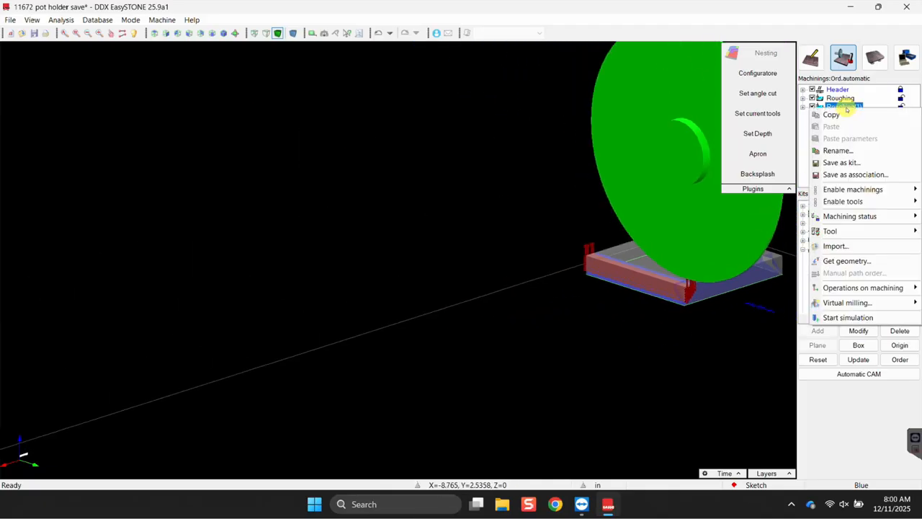
pyautogui.click(855, 162)
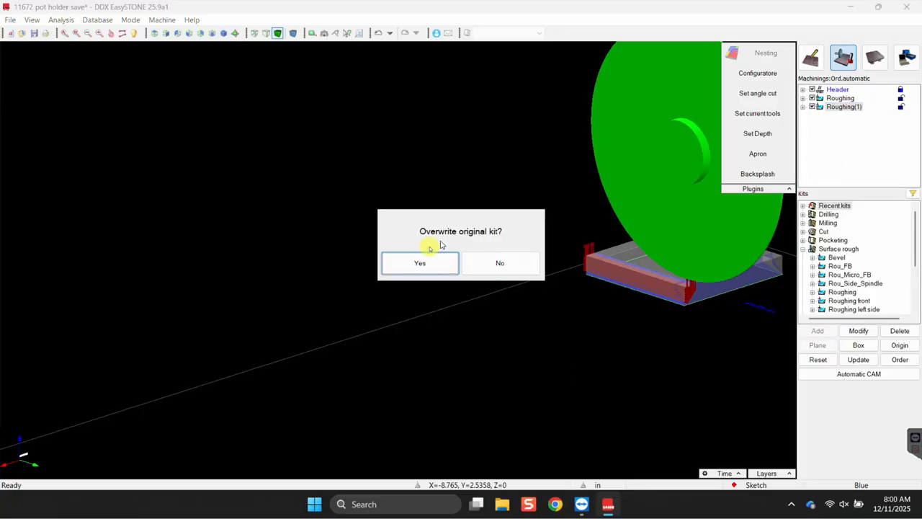
pyautogui.click(516, 263)
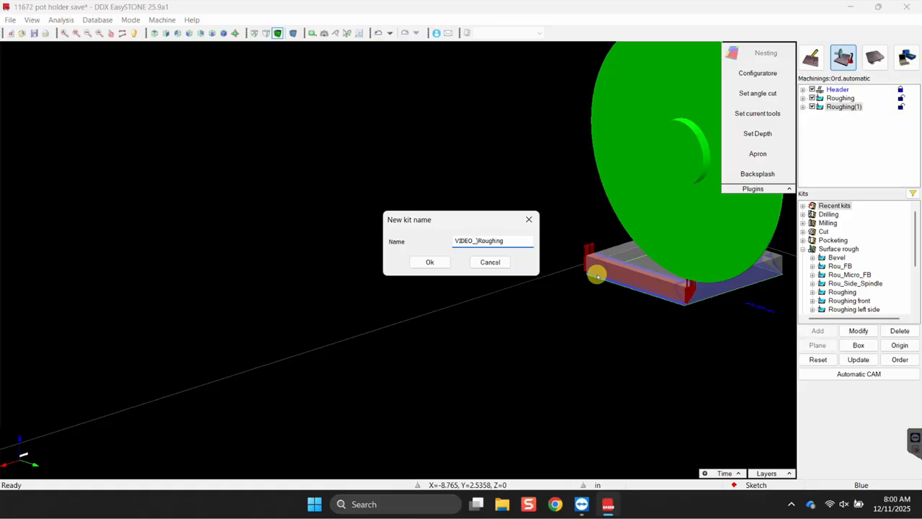
pyautogui.click(427, 262)
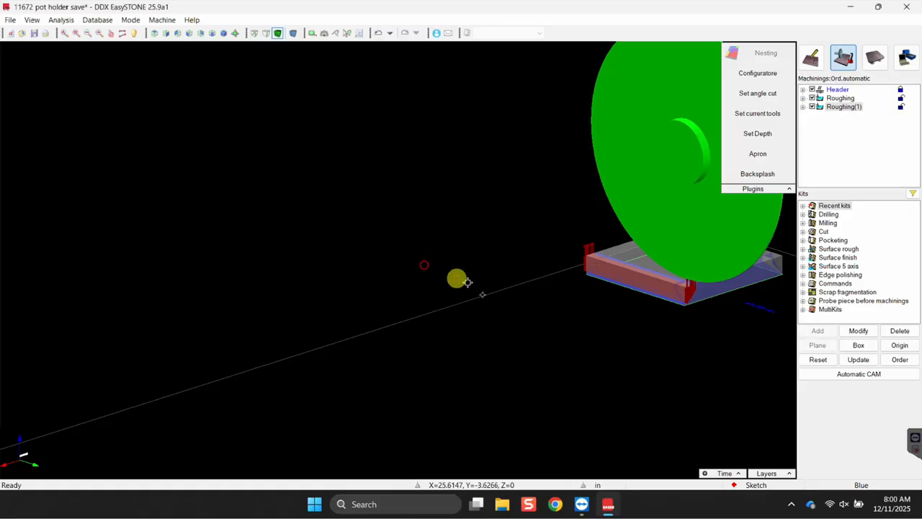
pyautogui.scroll(5, 694, 309)
pyautogui.scroll(-3, 695, 297)
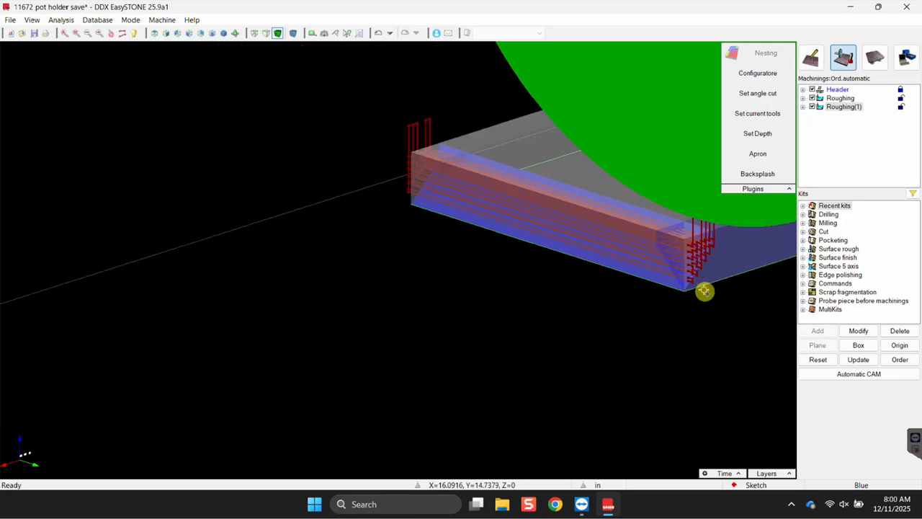
pyautogui.click(740, 254)
pyautogui.moveTo(733, 308); pyautogui.dragTo(340, 340, button='middle')
pyautogui.click(803, 223)
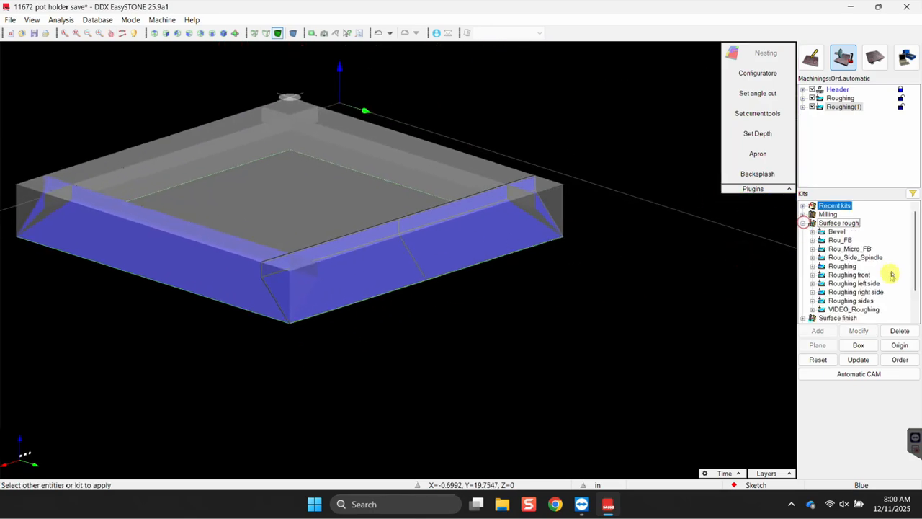
# Add a VIDEO_Roughing machining to the block and change its angle from -90 to 0.
pyautogui.click(863, 309)
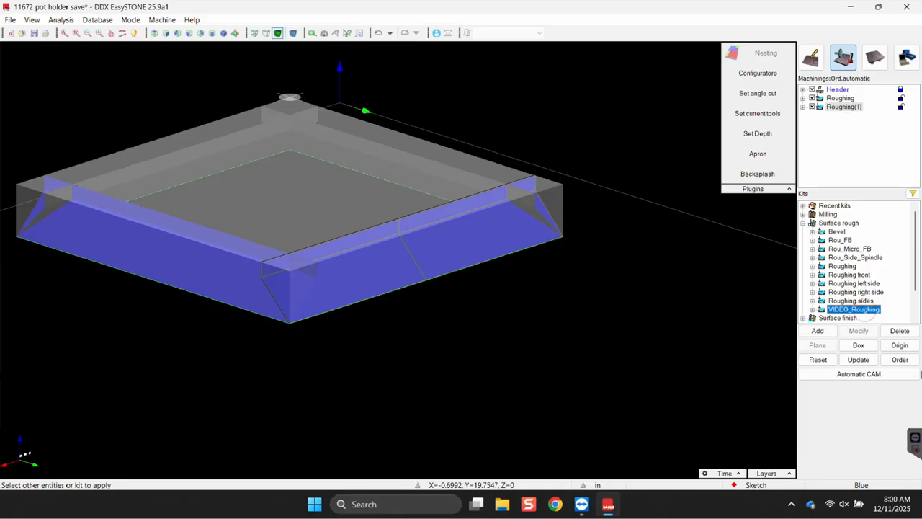
pyautogui.click(818, 331)
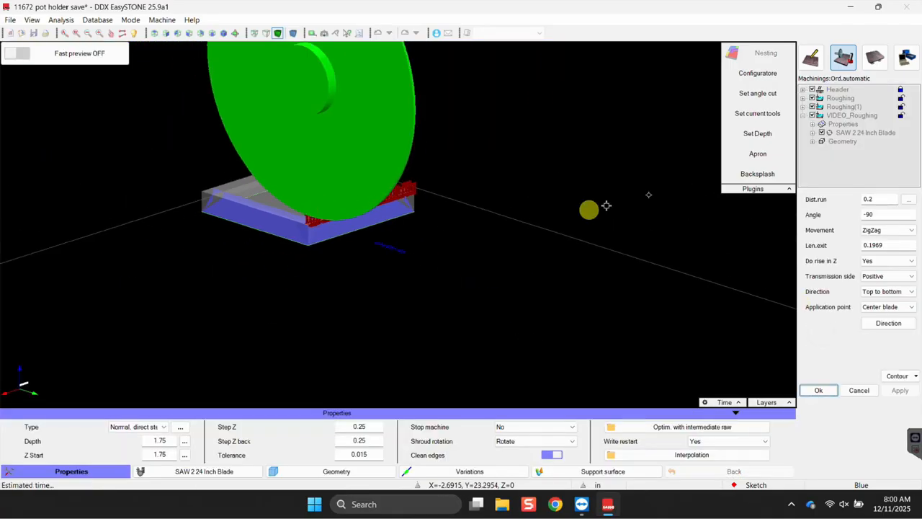
pyautogui.moveTo(879, 214); pyautogui.dragTo(768, 211)
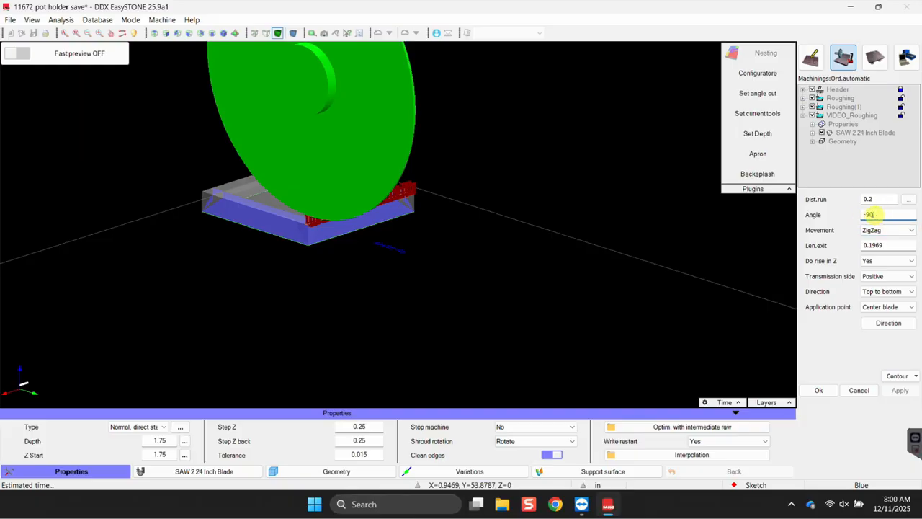
pyautogui.write('0')
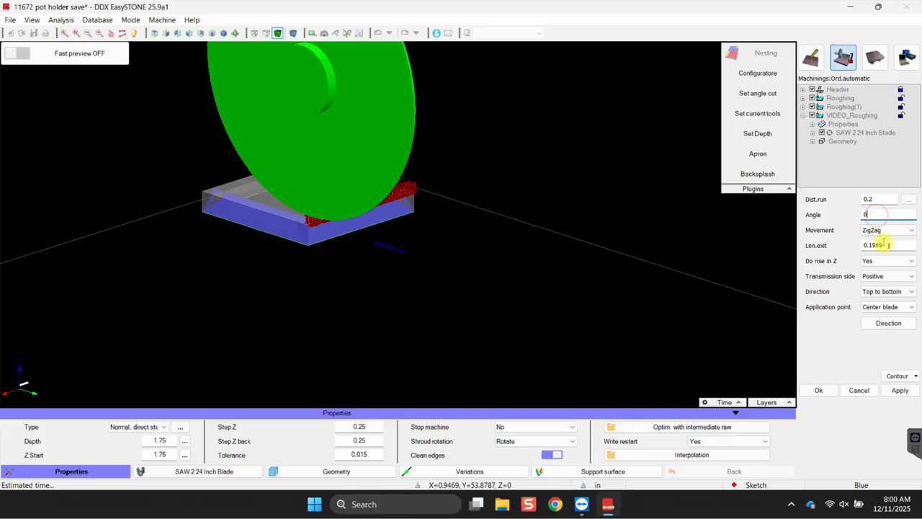
pyautogui.click(909, 394)
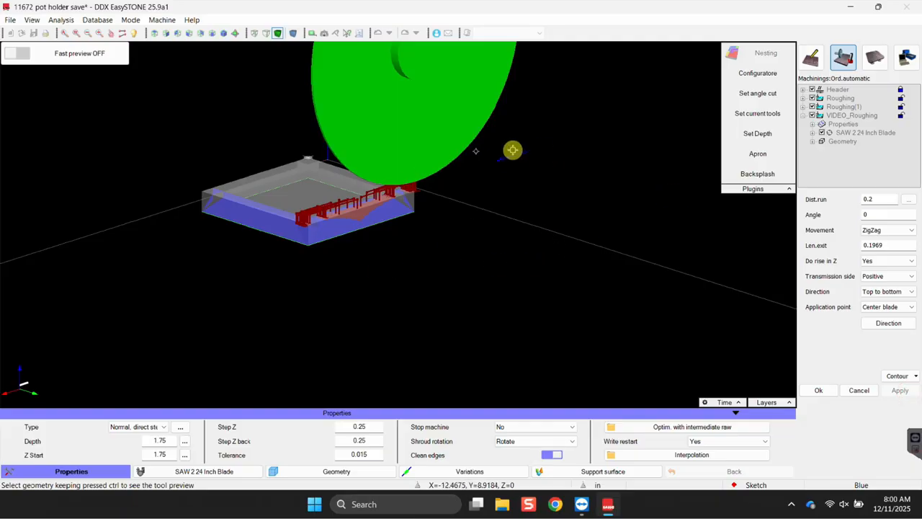
pyautogui.scroll(5, 374, 212)
# Exclude surfaces G(33) and G(35) from VIDEO_Roughing and regenerate its toolpath.
pyautogui.rightClick(403, 206)
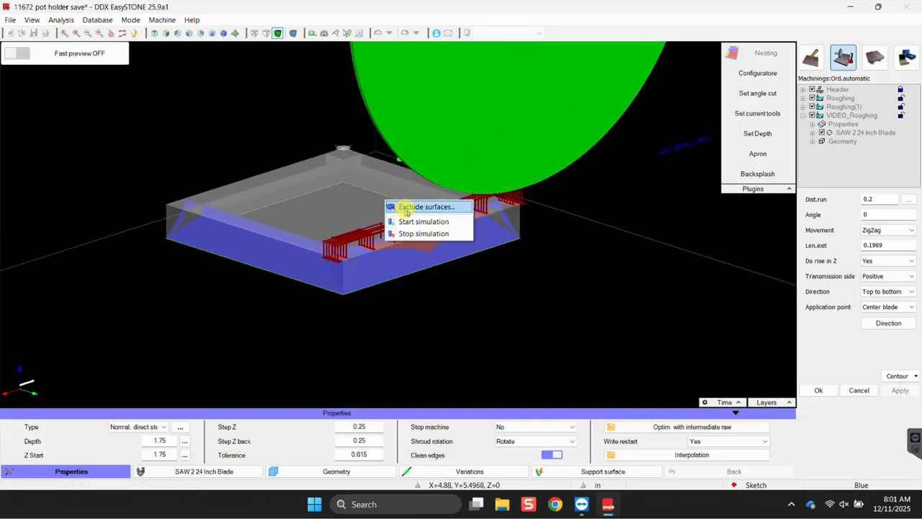
pyautogui.click(403, 207)
pyautogui.click(394, 180)
pyautogui.click(277, 254)
pyautogui.click(899, 317)
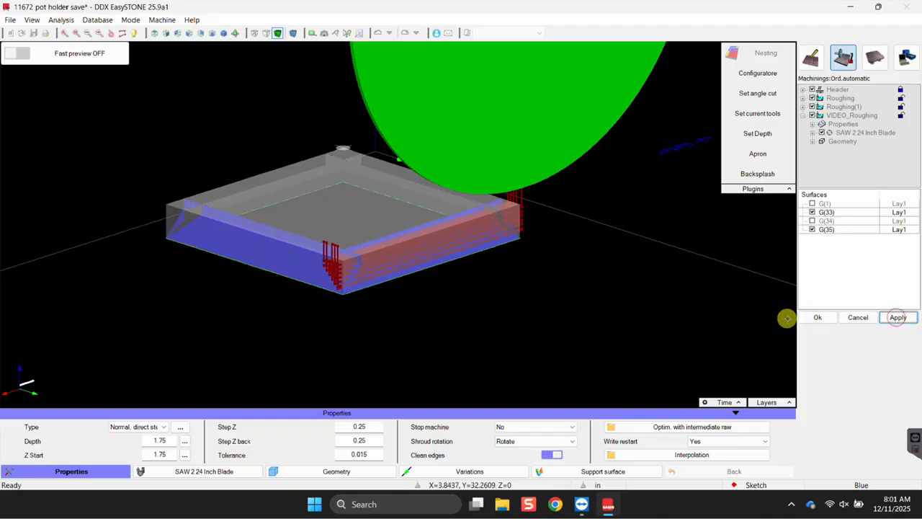
pyautogui.click(817, 316)
pyautogui.scroll(2, 319, 260)
pyautogui.scroll(1, 319, 259)
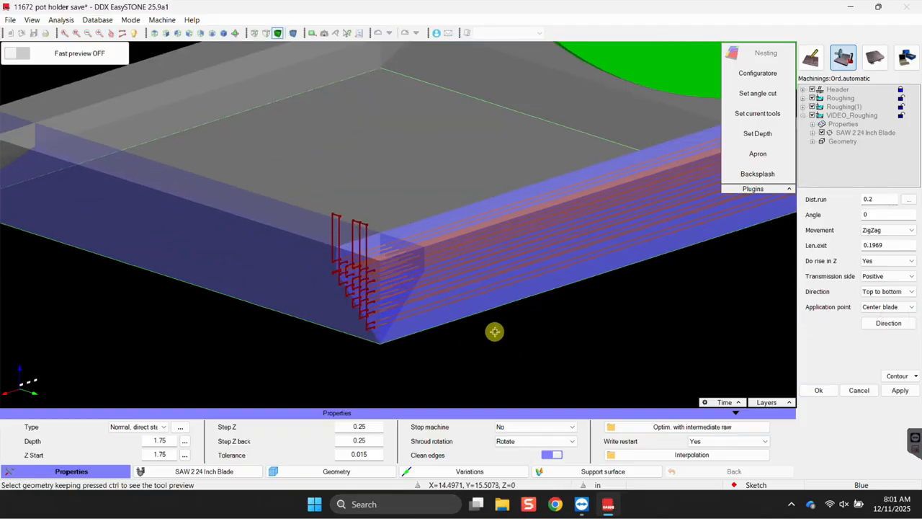
# Select the Len.ext value 0.1969 and orbit to inspect the toolpath's right end.
pyautogui.click(896, 246)
pyautogui.scroll(4, 409, 309)
pyautogui.scroll(-5, 483, 317)
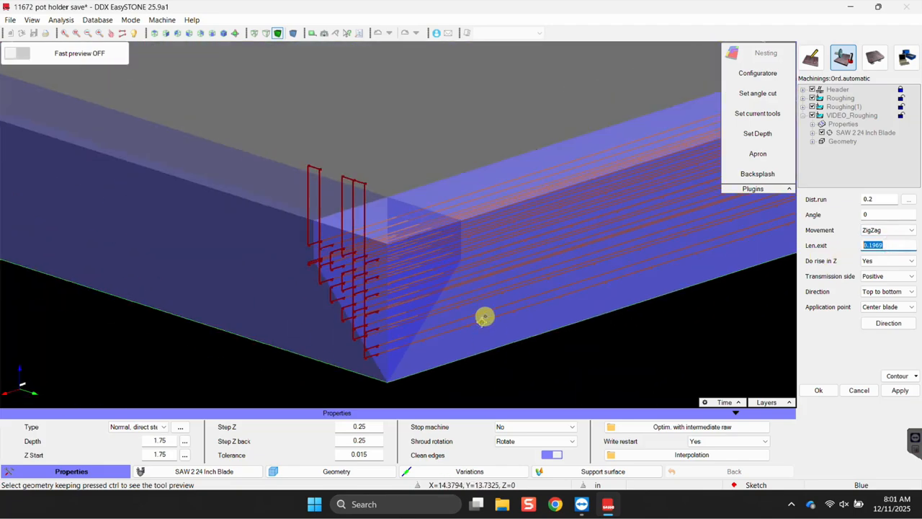
pyautogui.moveTo(531, 335); pyautogui.dragTo(295, 267, button='middle')
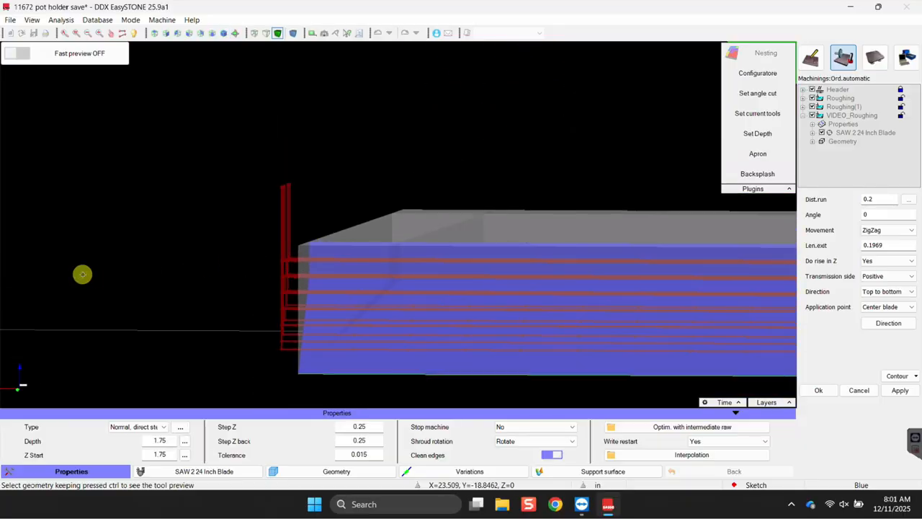
pyautogui.scroll(-3, 94, 259)
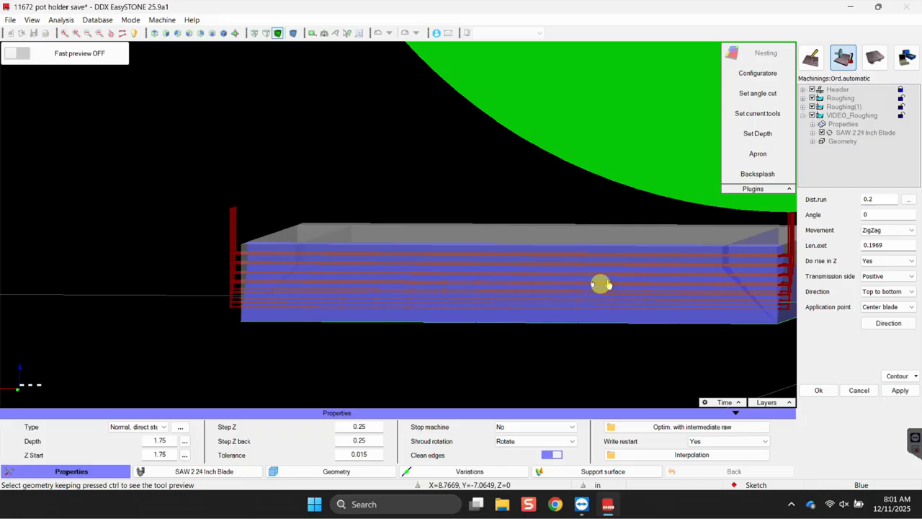
pyautogui.moveTo(623, 285); pyautogui.dragTo(746, 240, button='middle')
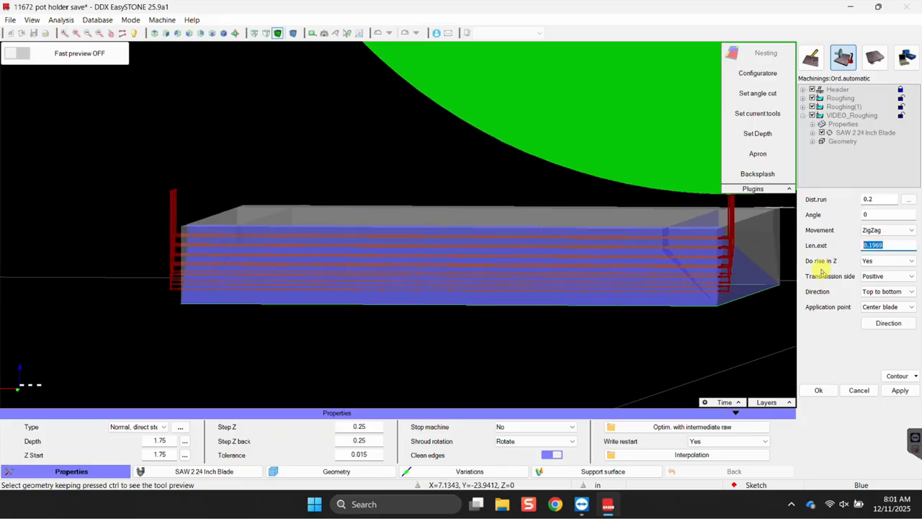
# Try a length extension of 5 and inspect the lengthened toolpath.
pyautogui.write('5')
pyautogui.click(911, 394)
pyautogui.moveTo(278, 316); pyautogui.dragTo(658, 252, button='middle')
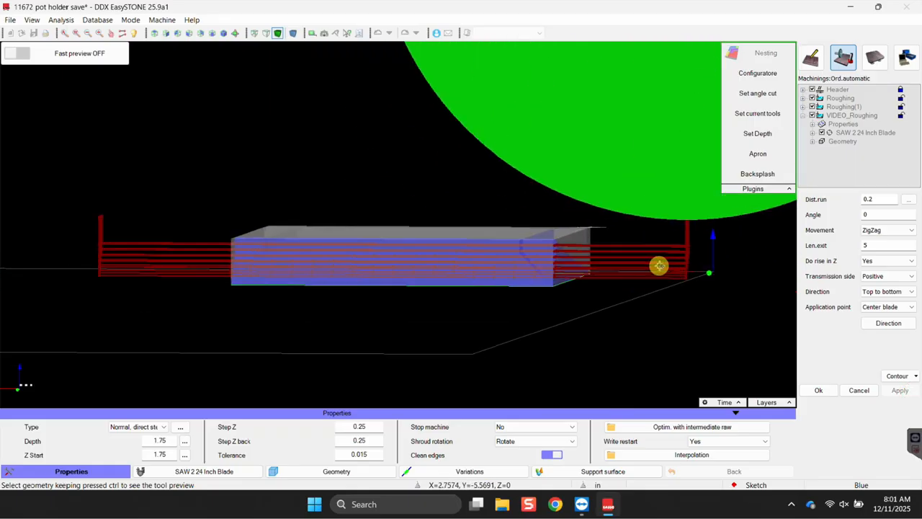
pyautogui.scroll(3, 657, 259)
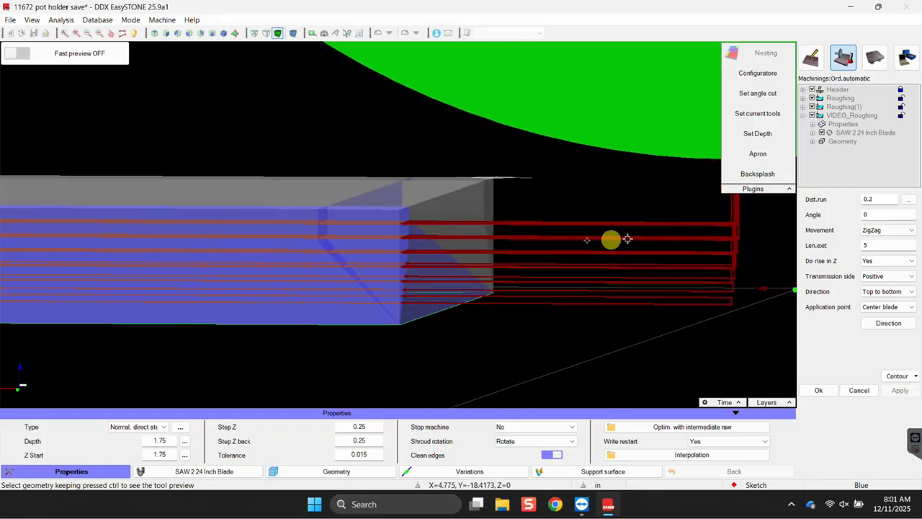
pyautogui.scroll(2, 286, 219)
pyautogui.scroll(-5, 302, 232)
pyautogui.moveTo(299, 266); pyautogui.dragTo(450, 282, button='middle')
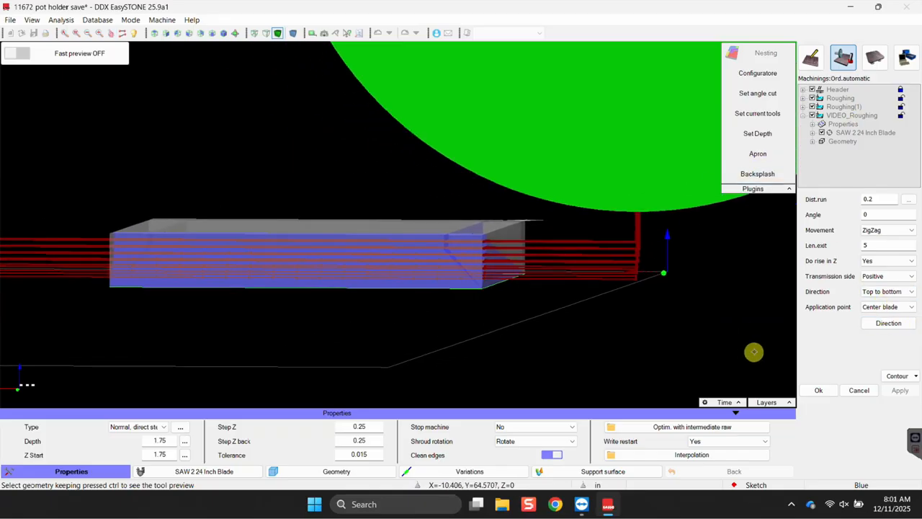
pyautogui.scroll(-4, 439, 283)
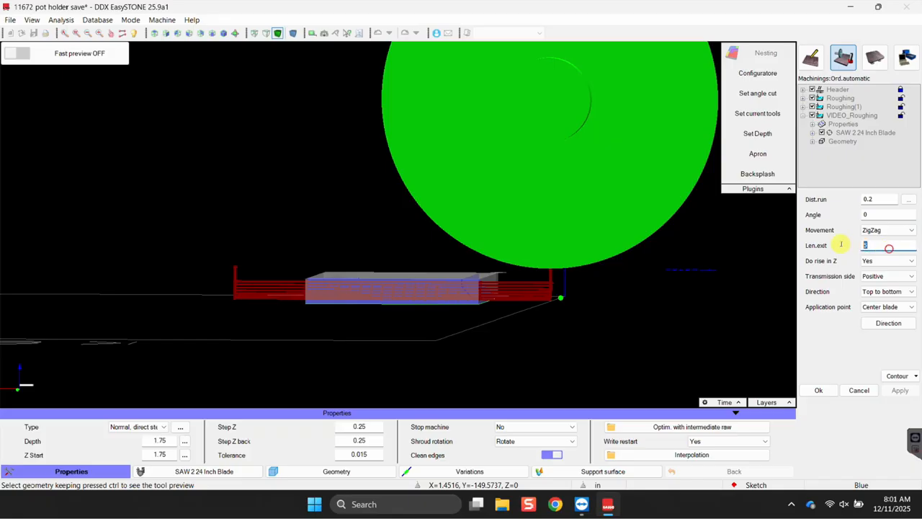
# Reduce the length extension to 0.2 and check the toolpath from an angled view.
pyautogui.write('0.2')
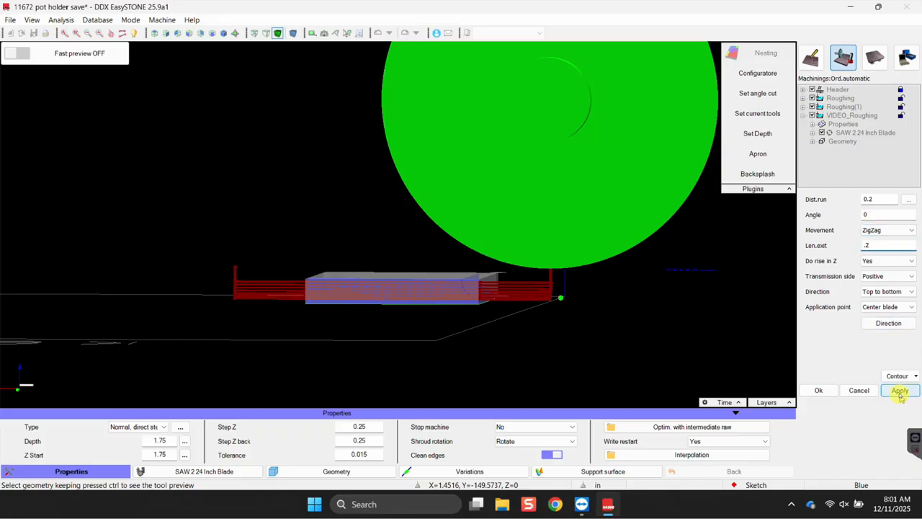
pyautogui.click(900, 390)
pyautogui.moveTo(288, 286); pyautogui.dragTo(338, 350, button='middle')
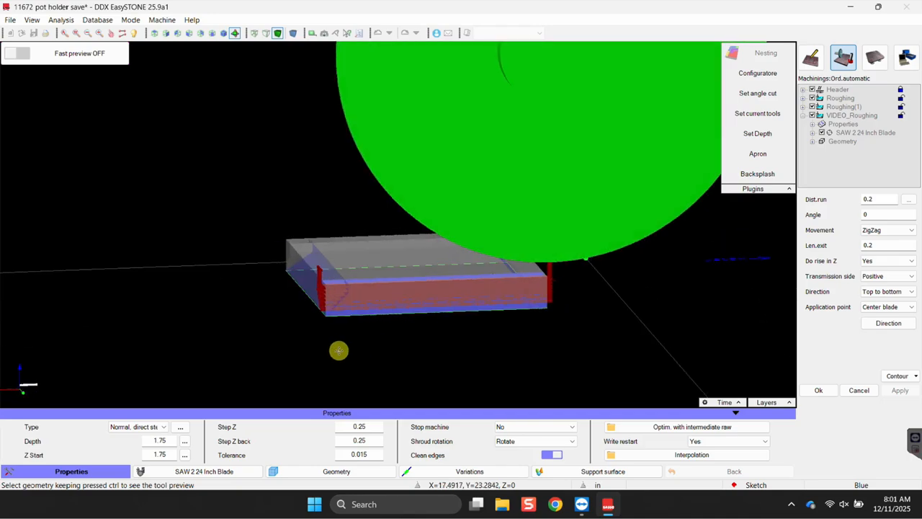
pyautogui.scroll(3, 510, 295)
pyautogui.scroll(4, 567, 254)
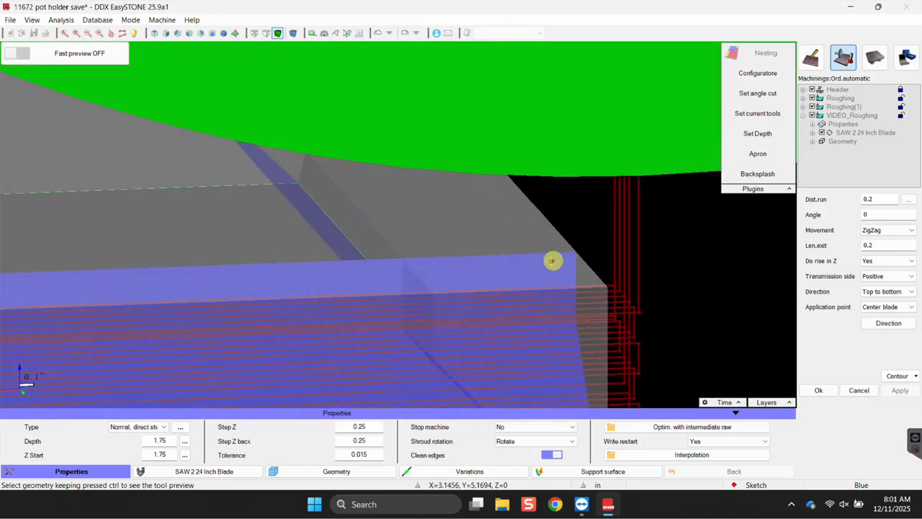
pyautogui.scroll(-3, 411, 265)
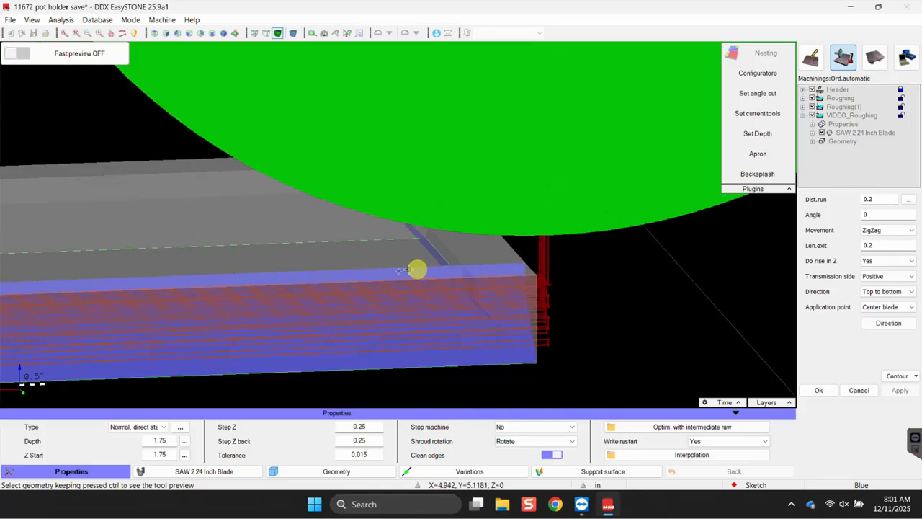
pyautogui.scroll(-2, 210, 320)
pyautogui.scroll(-2, 356, 313)
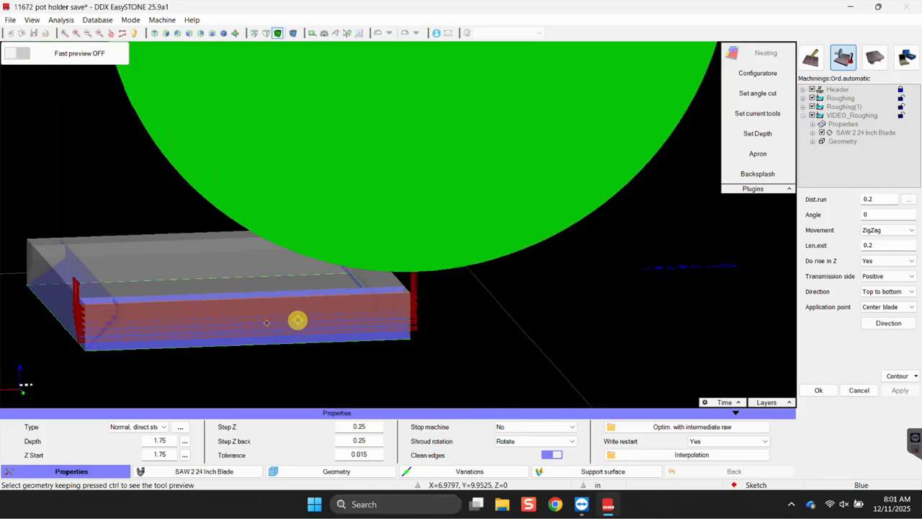
pyautogui.scroll(-2, 252, 324)
pyautogui.scroll(3, 126, 331)
pyautogui.scroll(2, 151, 320)
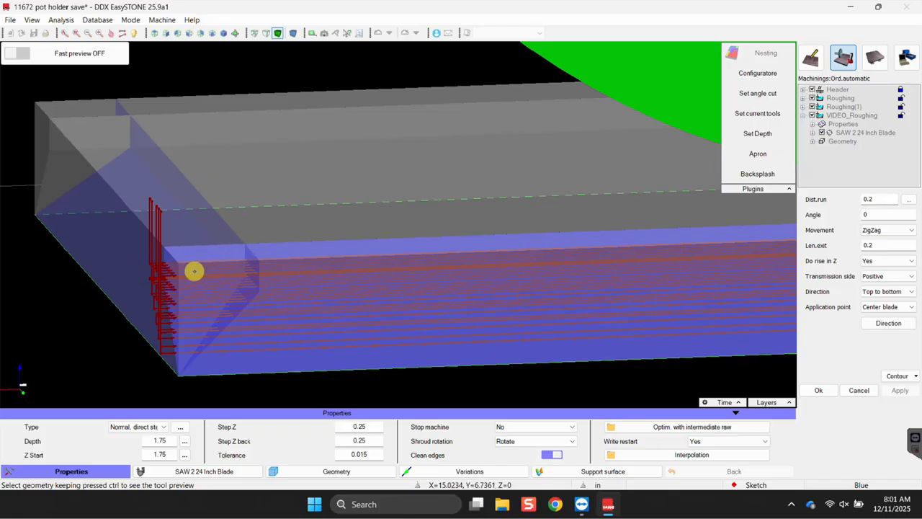
# Review the Len.ext value and confirm the VIDEO_Roughing settings with Ok.
pyautogui.doubleClick(873, 246)
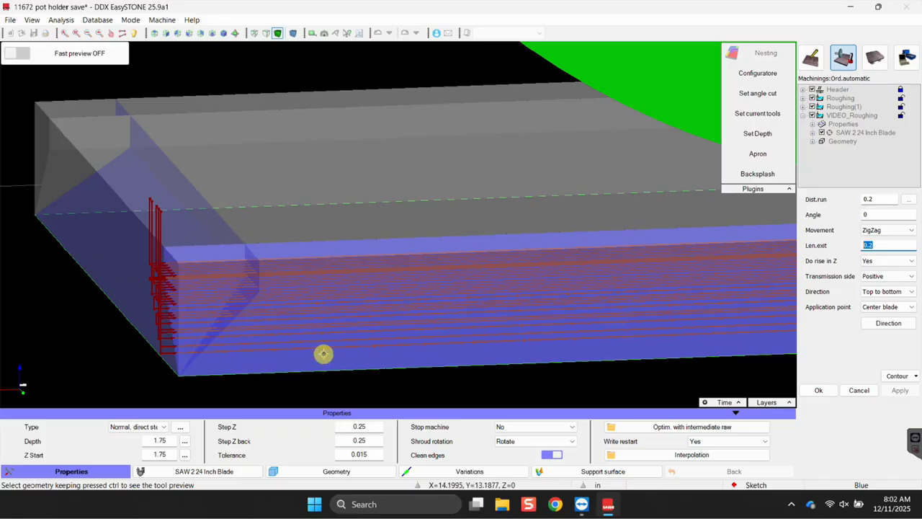
pyautogui.scroll(-3, 352, 323)
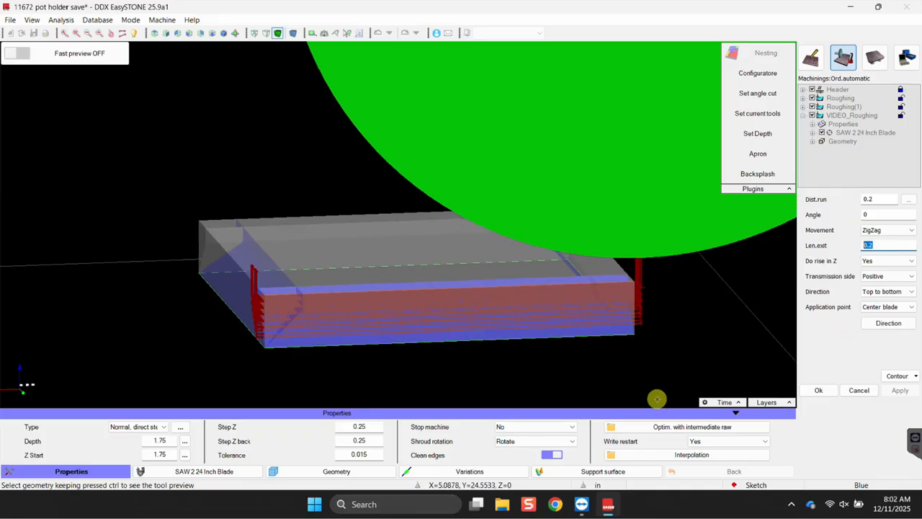
pyautogui.scroll(-3, 482, 340)
pyautogui.moveTo(397, 375); pyautogui.dragTo(571, 373, button='middle')
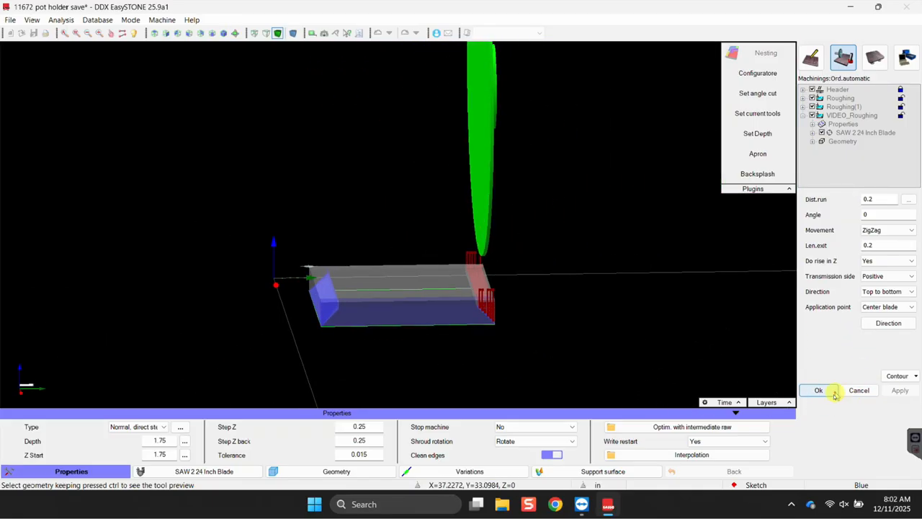
pyautogui.click(829, 391)
pyautogui.moveTo(670, 293); pyautogui.dragTo(350, 335, button='middle')
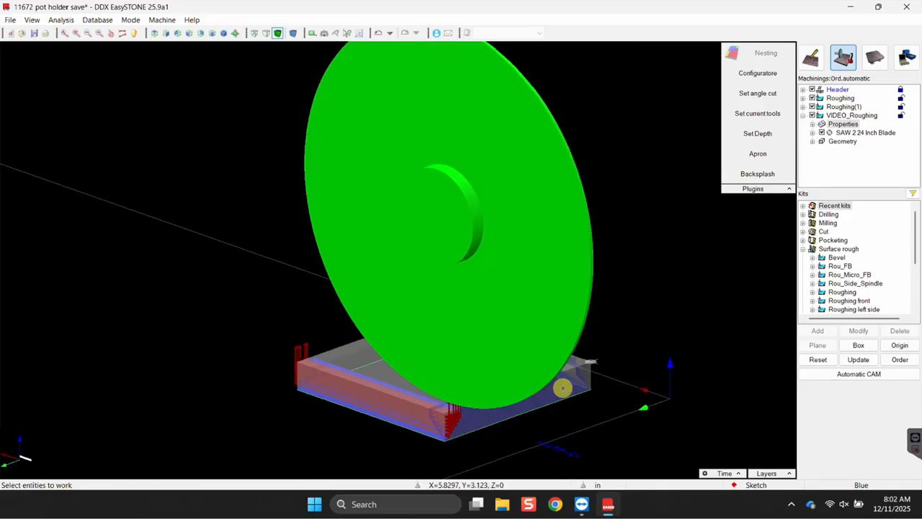
# Apply a second VIDEO_Roughing kit to the slab, creating VIDEO_Roughing(1).
pyautogui.click(562, 385)
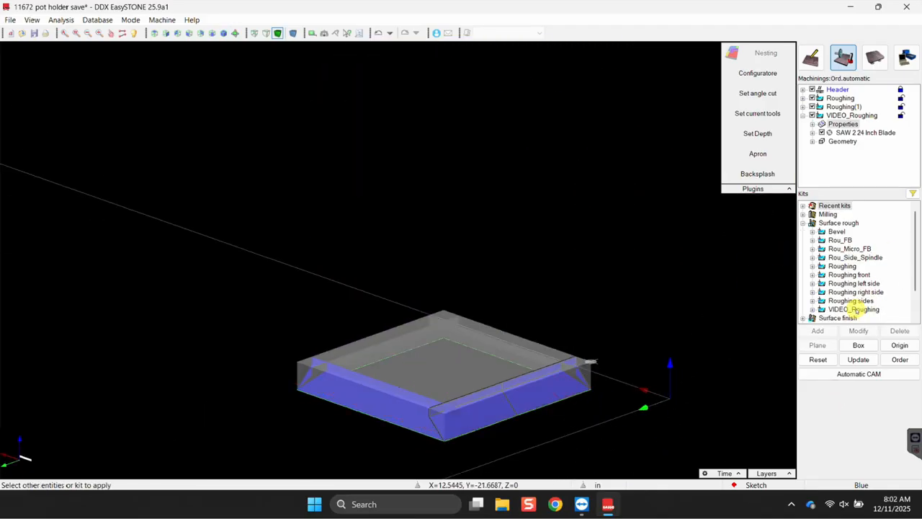
pyautogui.doubleClick(853, 309)
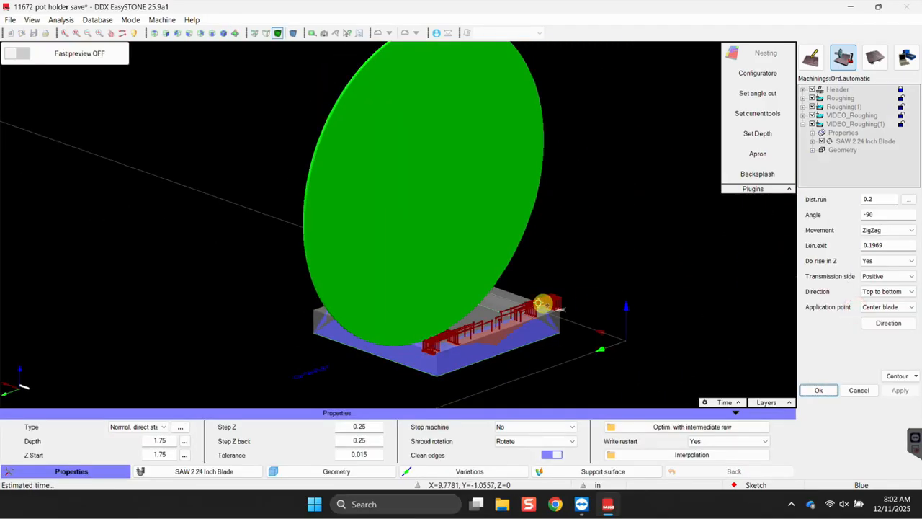
pyautogui.scroll(5, 607, 269)
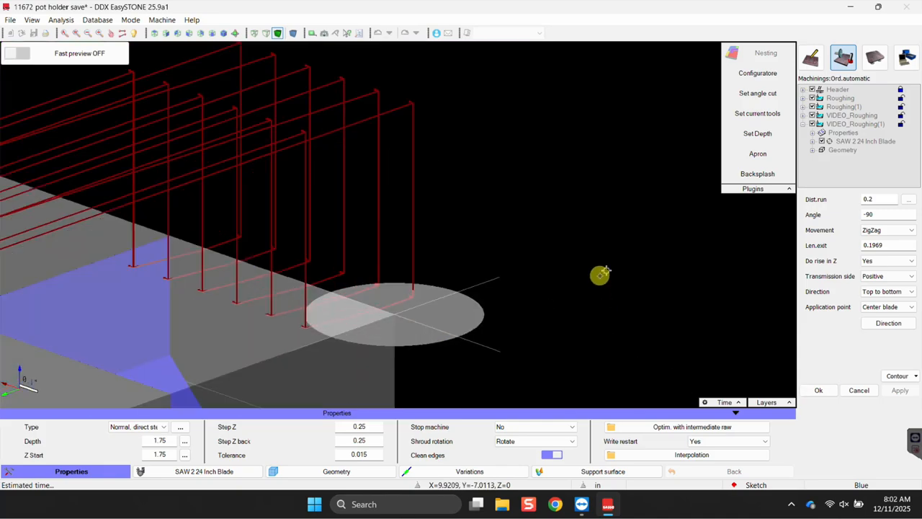
pyautogui.scroll(8, 603, 298)
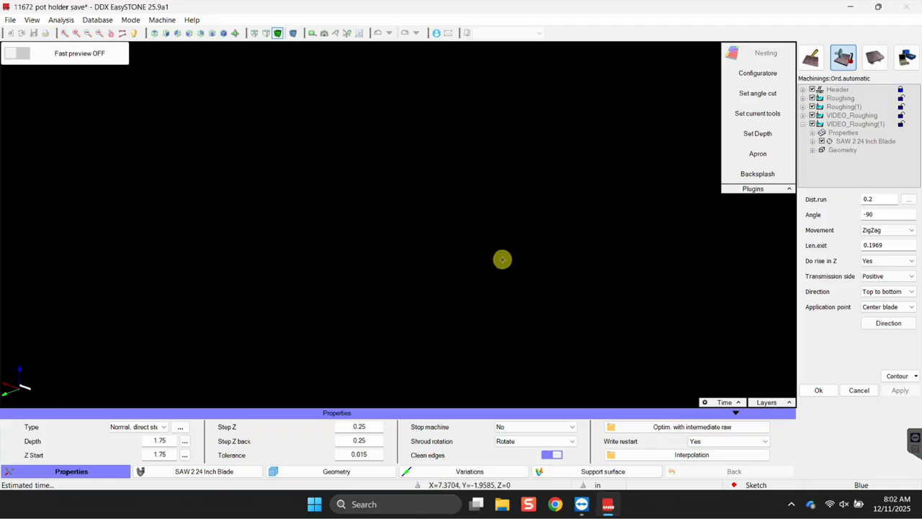
pyautogui.scroll(-10, 502, 259)
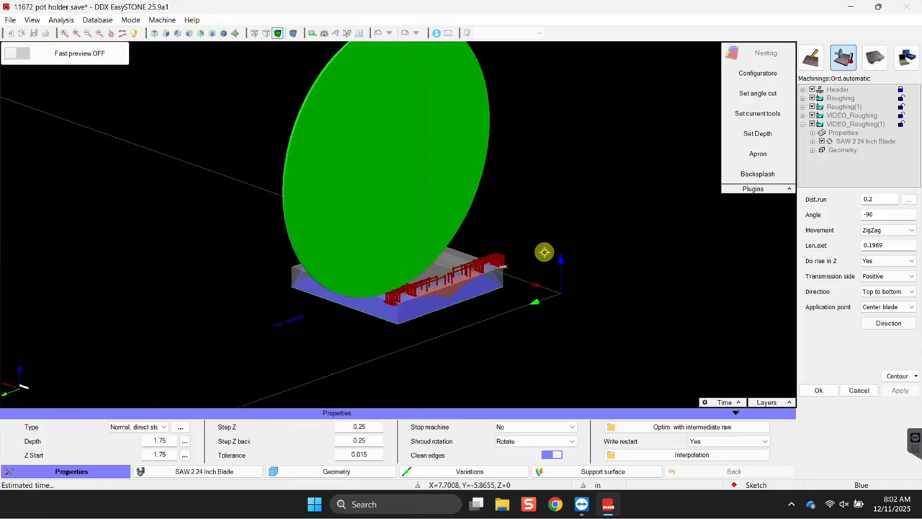
# Exclude the marked surfaces from VIDEO_Roughing(1) and recompute its toolpath.
pyautogui.rightClick(544, 241)
pyautogui.click(565, 243)
pyautogui.click(447, 261)
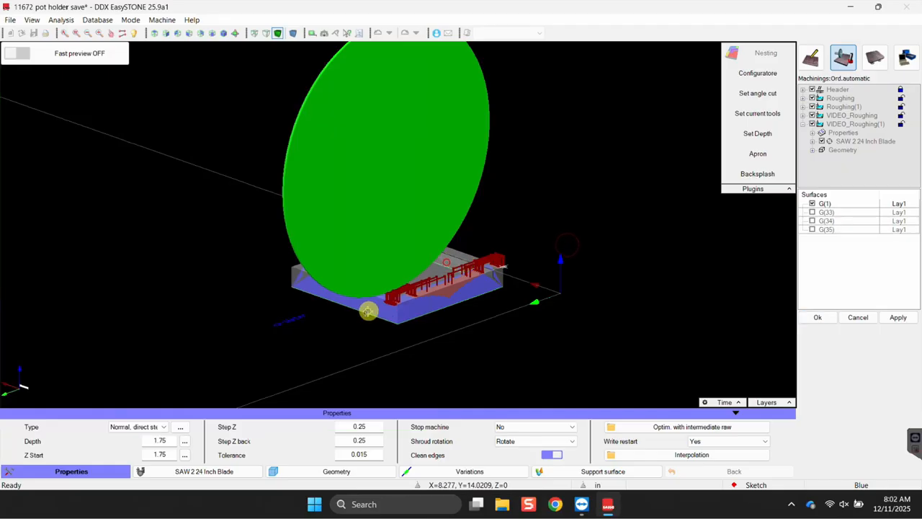
pyautogui.click(897, 317)
pyautogui.click(818, 317)
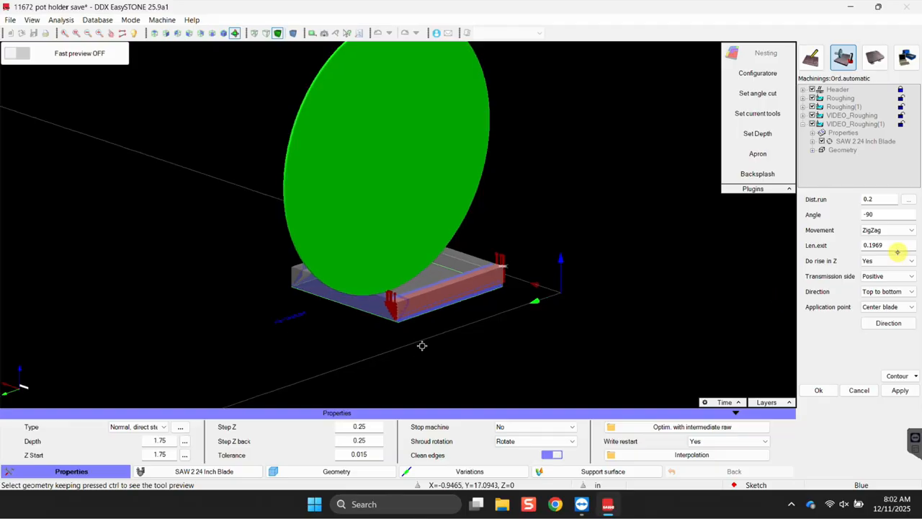
# Set the cutting direction to Bottom to top, apply it, and close the machining editor.
pyautogui.click(872, 294)
pyautogui.click(875, 309)
pyautogui.click(899, 391)
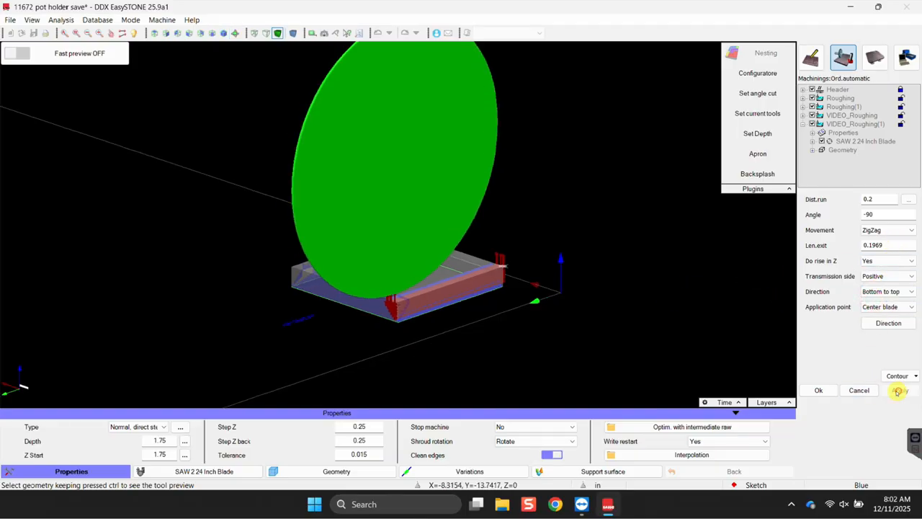
pyautogui.moveTo(438, 356); pyautogui.dragTo(599, 280, button='middle')
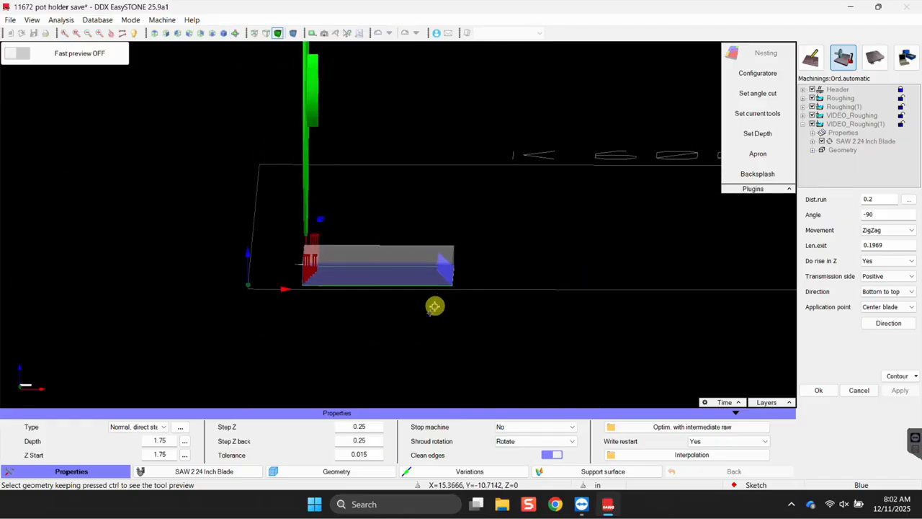
pyautogui.click(859, 389)
pyautogui.scroll(3, 336, 339)
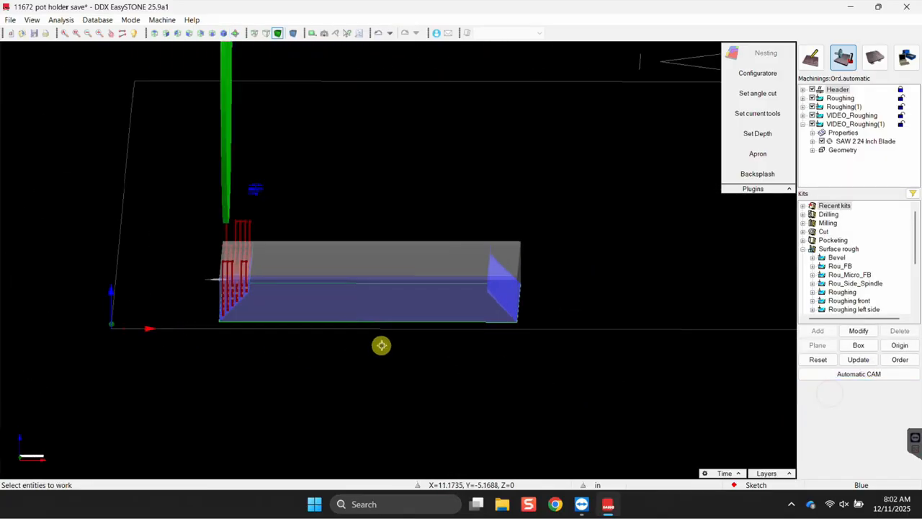
# Pick the slab and select the Brushing kit under Surface finish in the Kits tree.
pyautogui.click(356, 315)
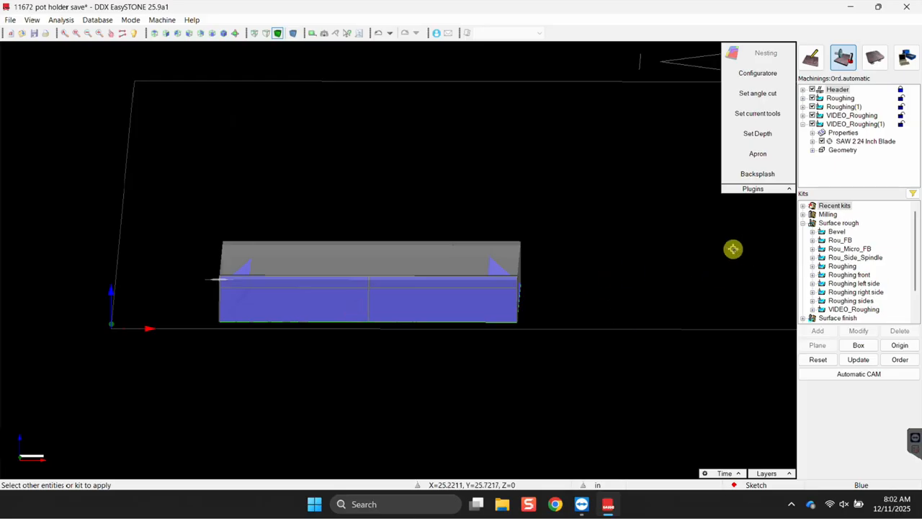
pyautogui.click(803, 223)
pyautogui.click(803, 231)
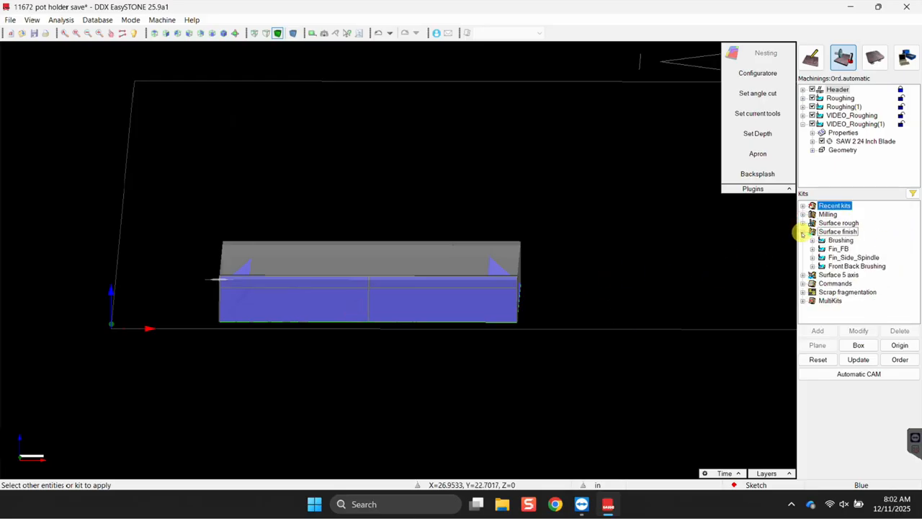
pyautogui.moveTo(609, 331); pyautogui.dragTo(539, 376, button='middle')
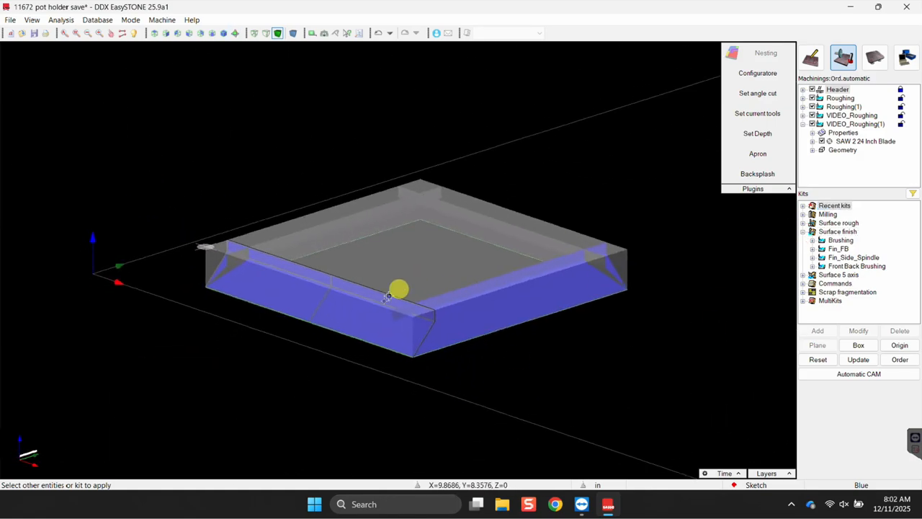
pyautogui.scroll(2, 280, 305)
pyautogui.scroll(2, 375, 283)
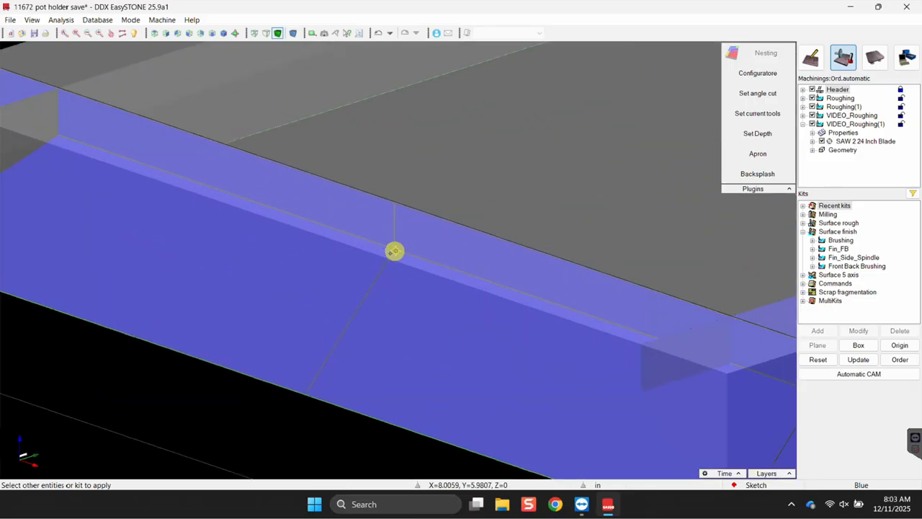
pyautogui.scroll(-4, 425, 292)
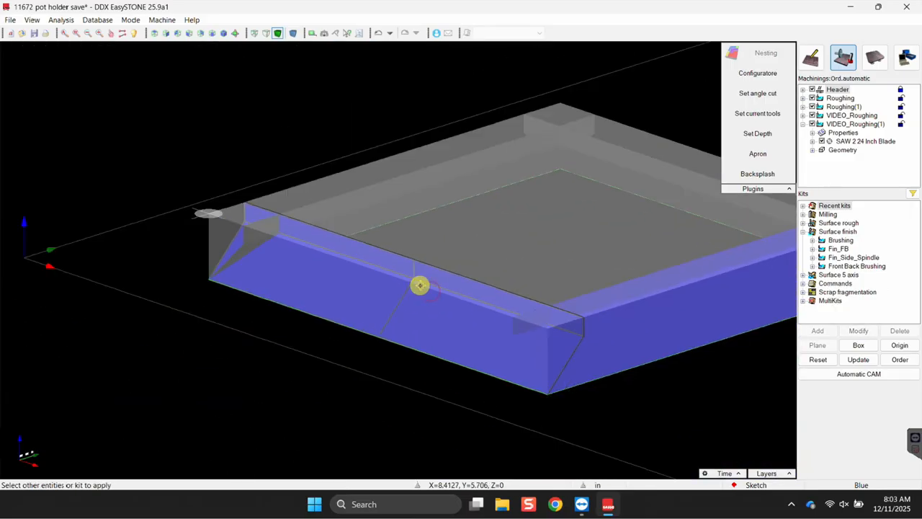
pyautogui.click(840, 240)
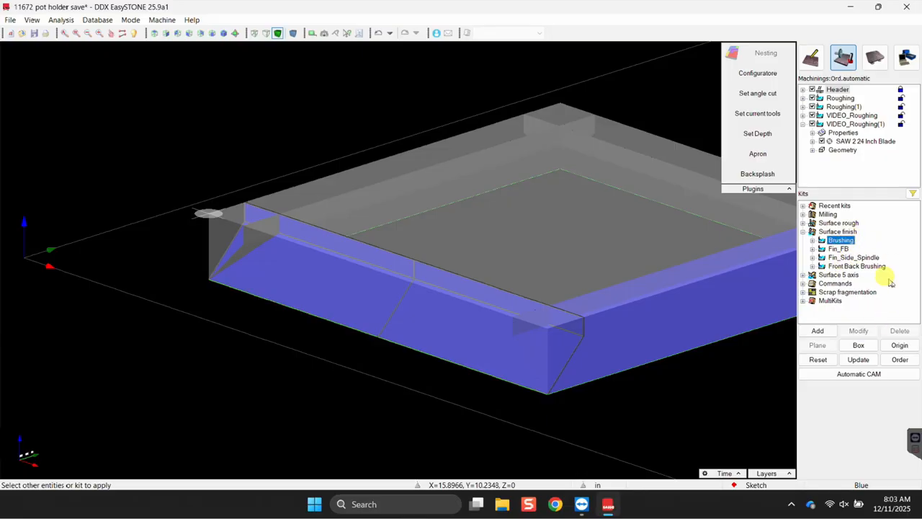
# Add a Brushing pass to the slab with its angle set to 90.
pyautogui.click(818, 331)
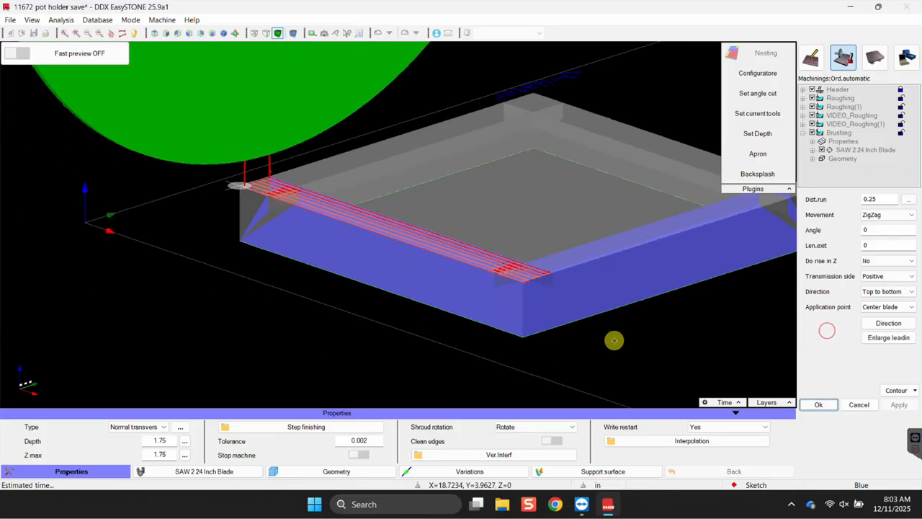
pyautogui.scroll(-5, 379, 228)
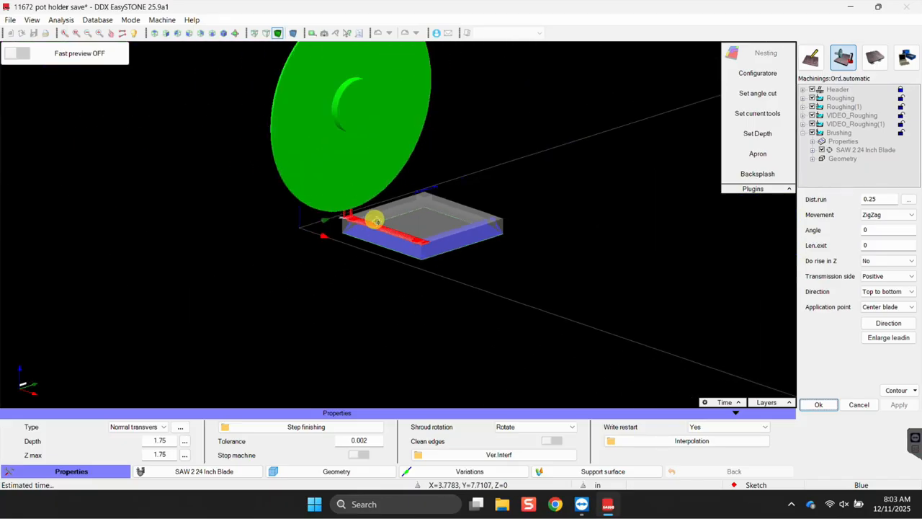
pyautogui.scroll(1, 336, 245)
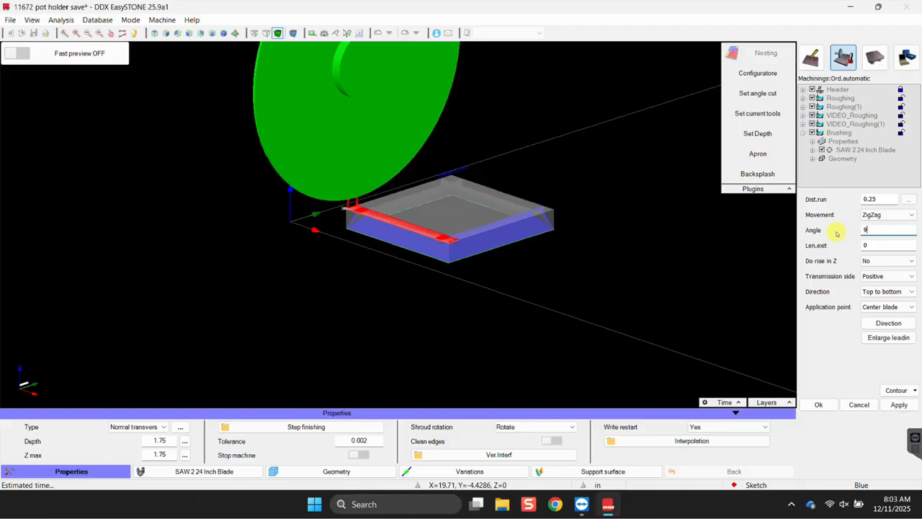
pyautogui.click(900, 405)
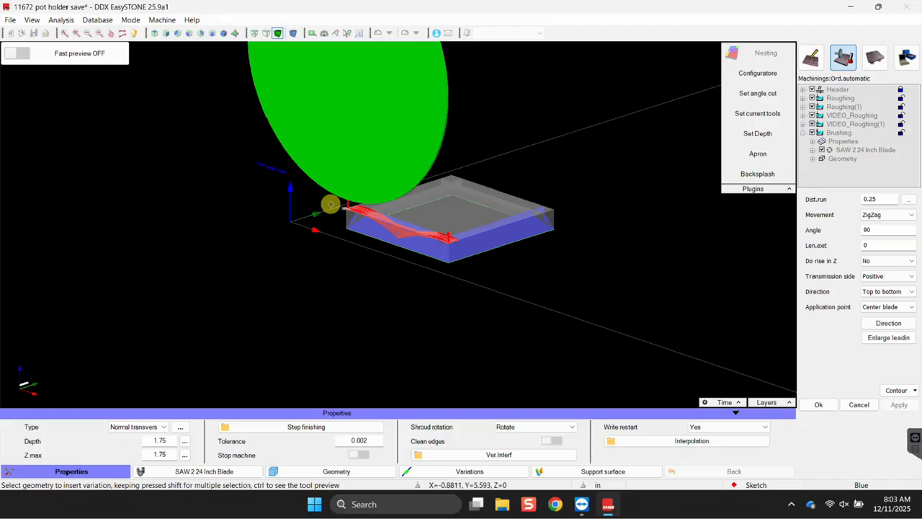
# Mark a slab surface to exclude from the Brushing pass.
pyautogui.rightClick(368, 241)
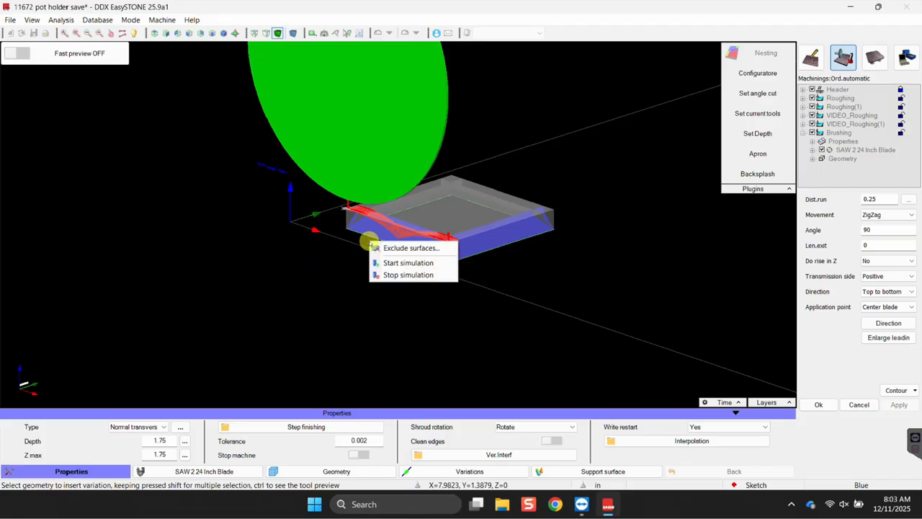
pyautogui.click(389, 248)
pyautogui.click(482, 245)
pyautogui.click(848, 328)
# Confirm G(33) and G(35) for Brushing and orbit to inspect its zigzag passes.
pyautogui.click(900, 318)
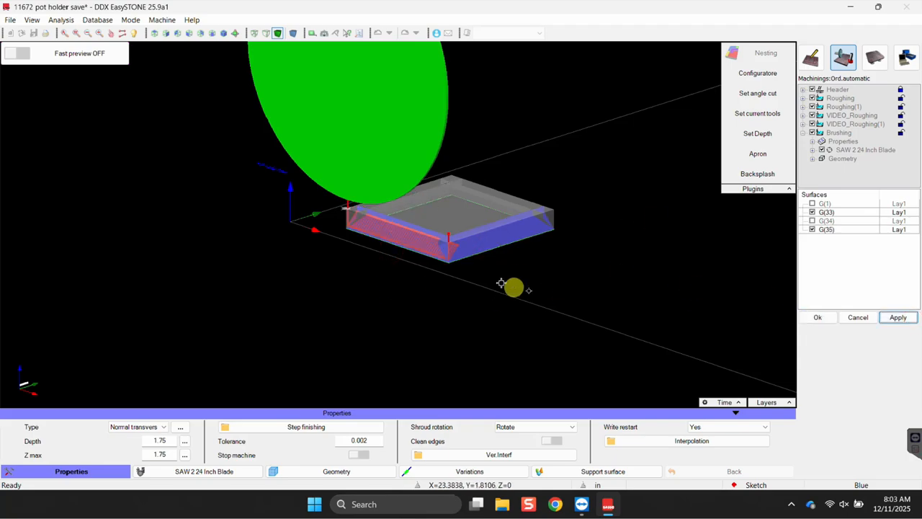
pyautogui.click(826, 317)
pyautogui.scroll(5, 439, 241)
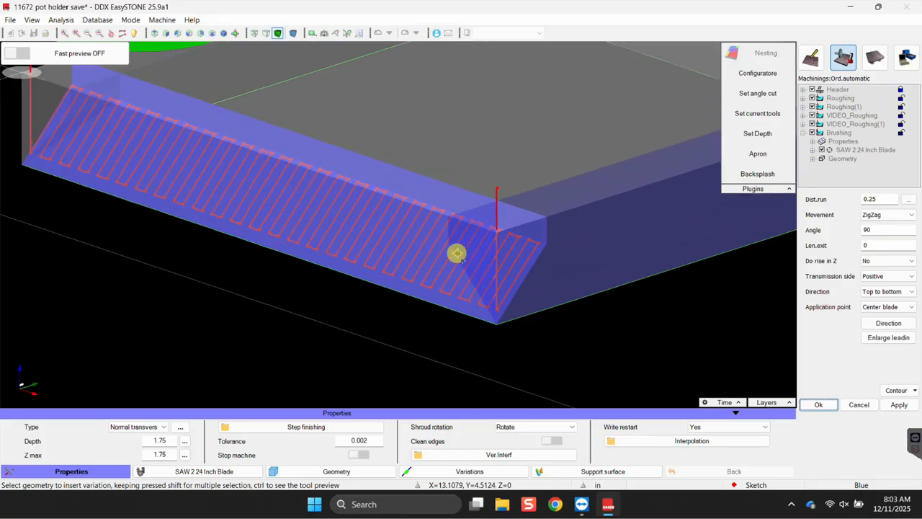
pyautogui.scroll(-2, 455, 313)
pyautogui.moveTo(484, 312); pyautogui.dragTo(404, 300, button='middle')
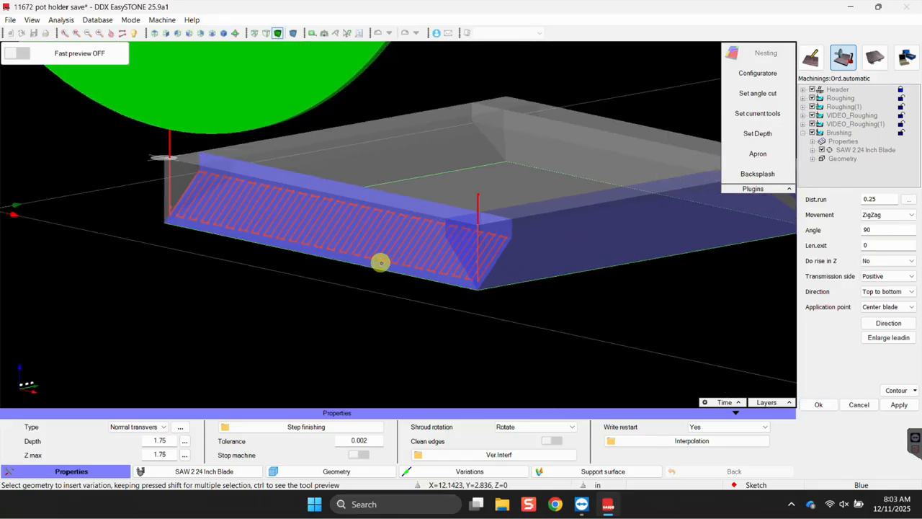
pyautogui.scroll(4, 389, 265)
pyautogui.scroll(-3, 425, 264)
pyautogui.moveTo(496, 315); pyautogui.dragTo(388, 304, button='middle')
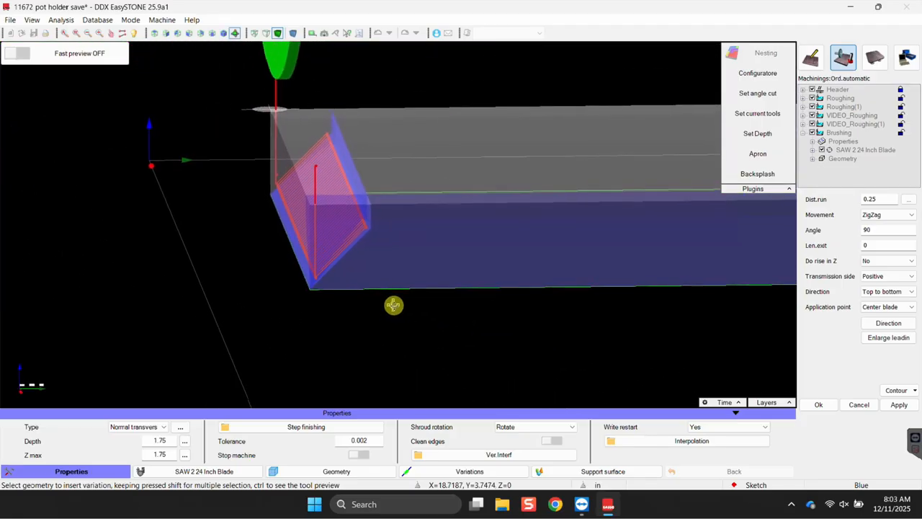
pyautogui.scroll(2, 306, 234)
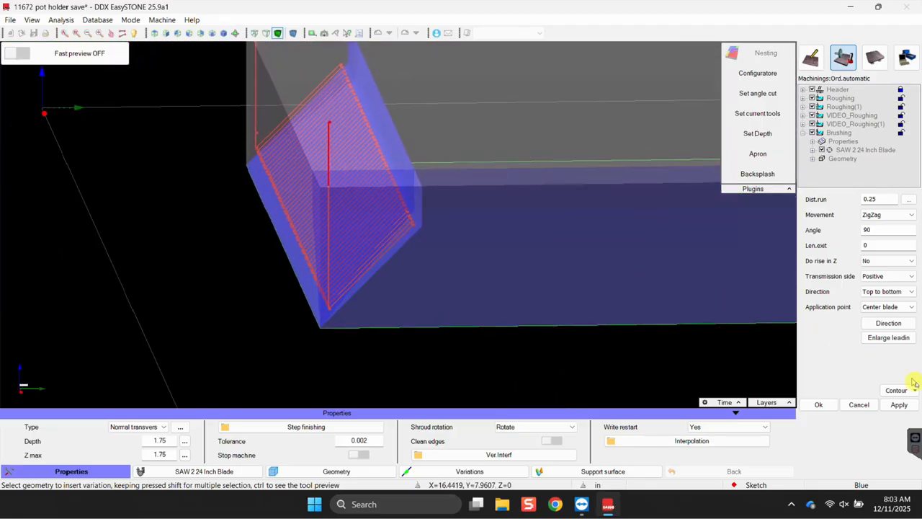
# Set the Brushing surfaces contour offset to No offset and close the contour settings.
pyautogui.click(898, 395)
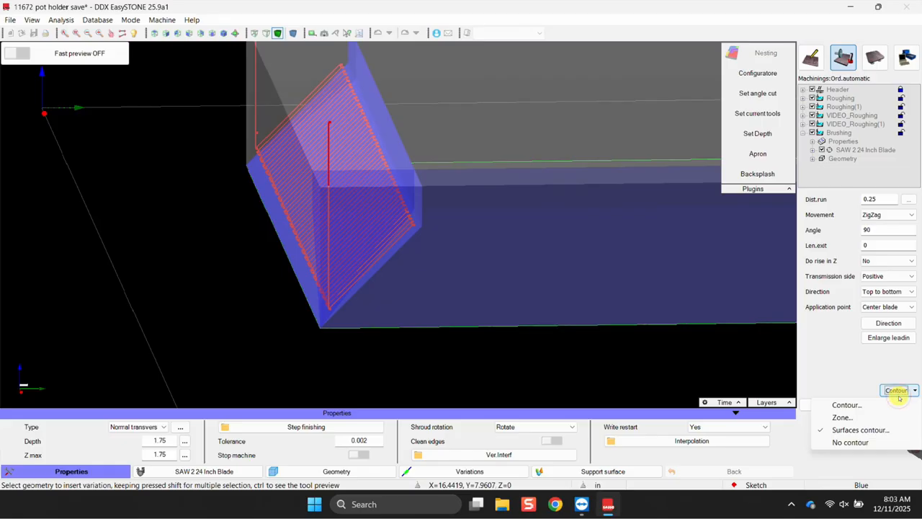
pyautogui.click(272, 353)
pyautogui.scroll(4, 321, 295)
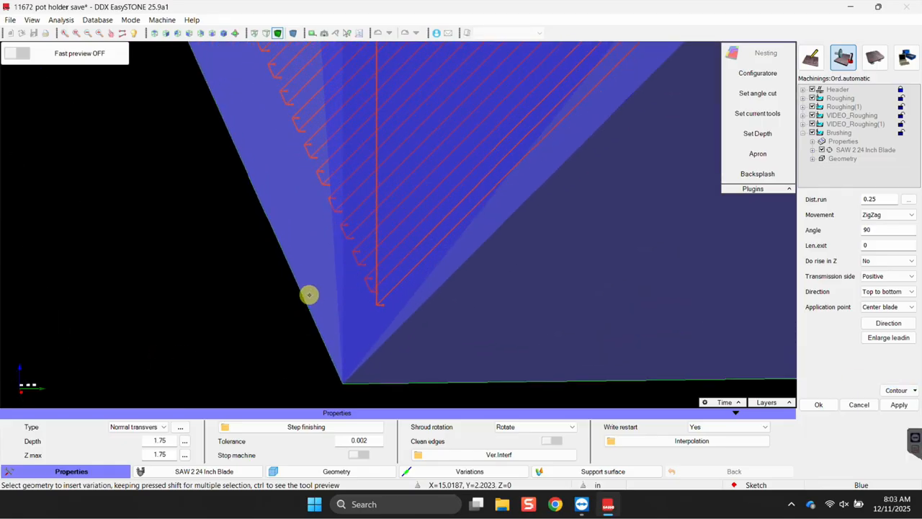
pyautogui.scroll(-5, 350, 264)
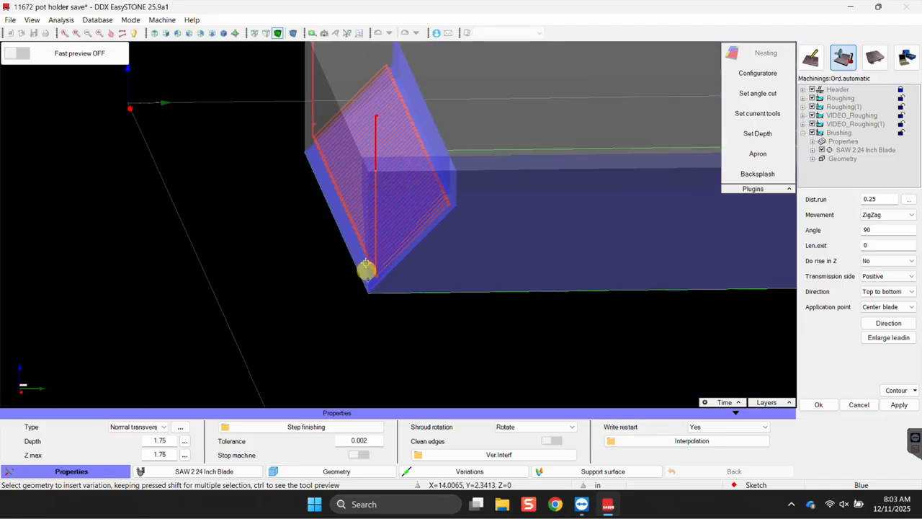
pyautogui.click(897, 392)
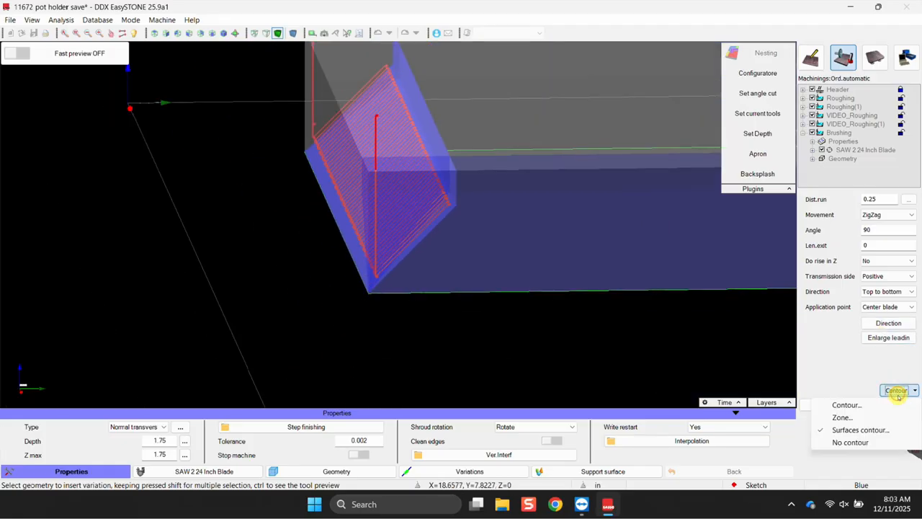
pyautogui.click(856, 430)
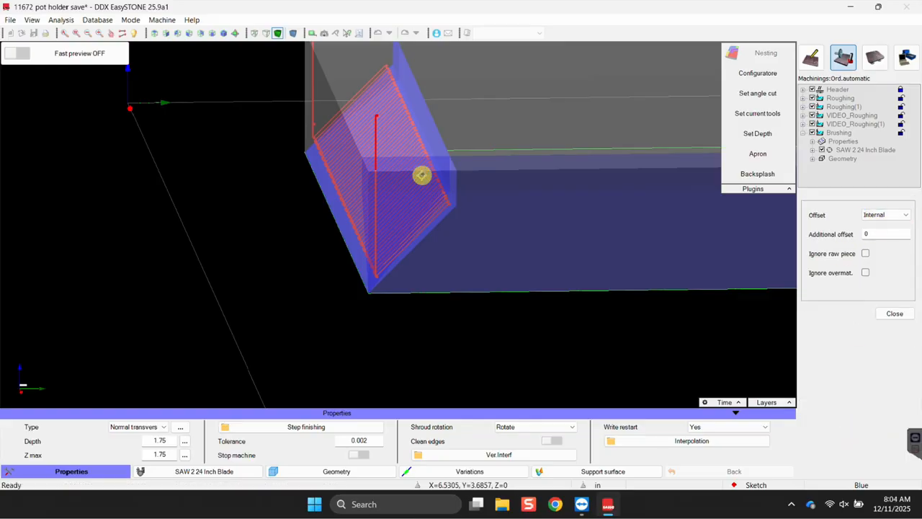
pyautogui.scroll(2, 420, 175)
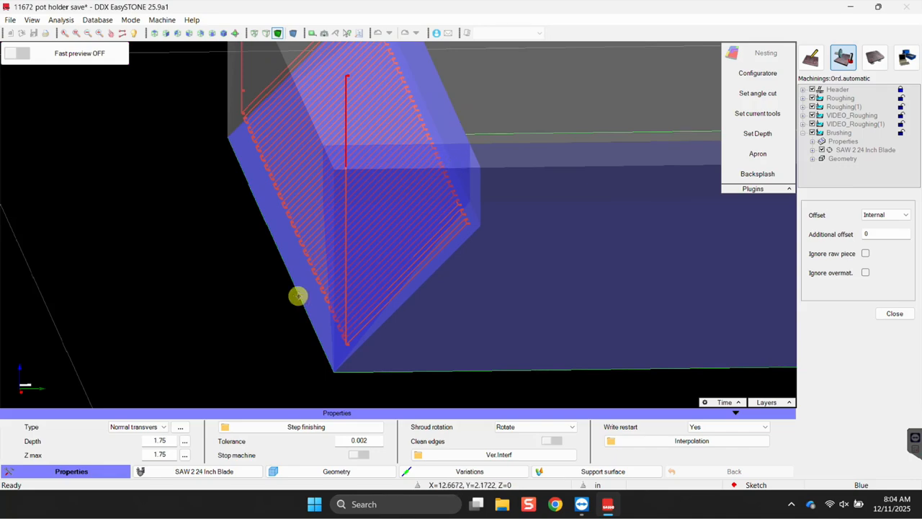
pyautogui.click(884, 214)
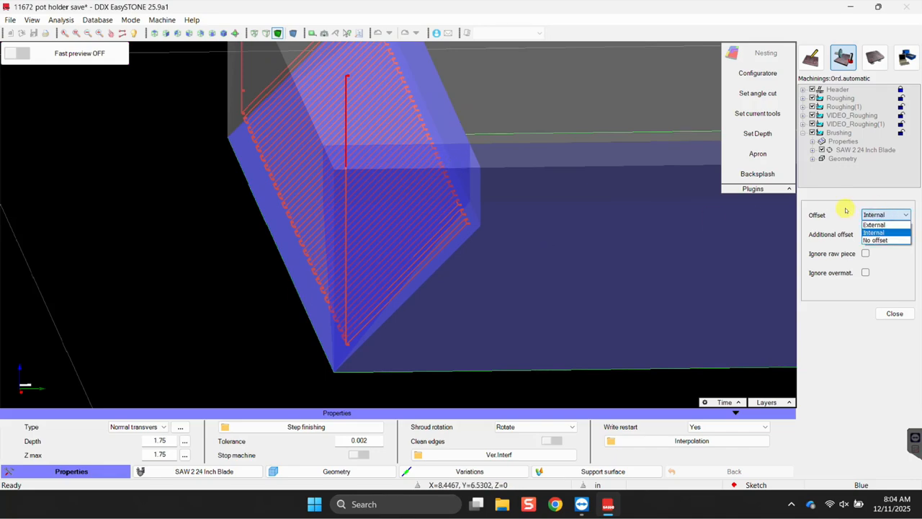
pyautogui.click(856, 296)
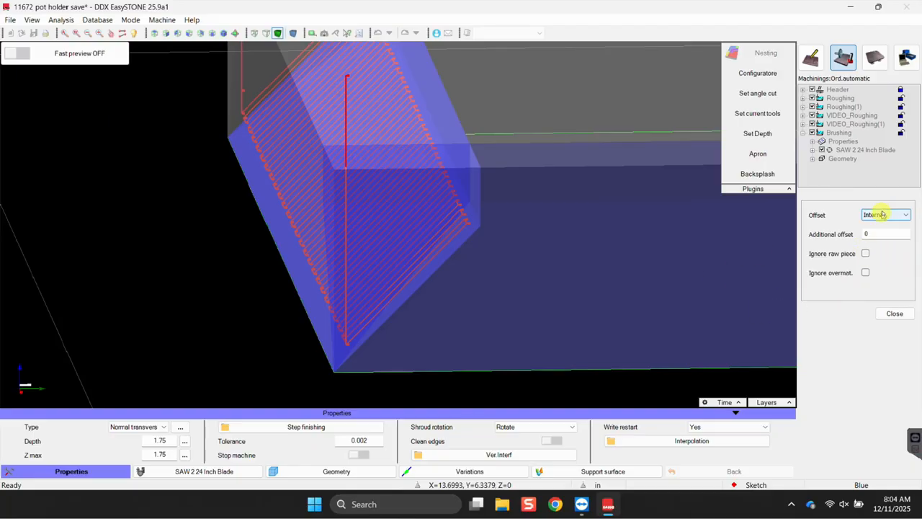
pyautogui.click(890, 219)
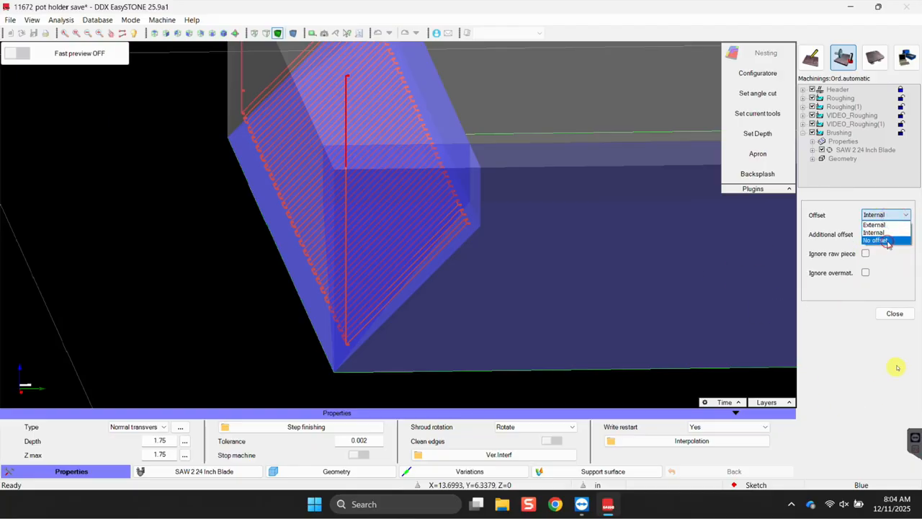
pyautogui.click(886, 241)
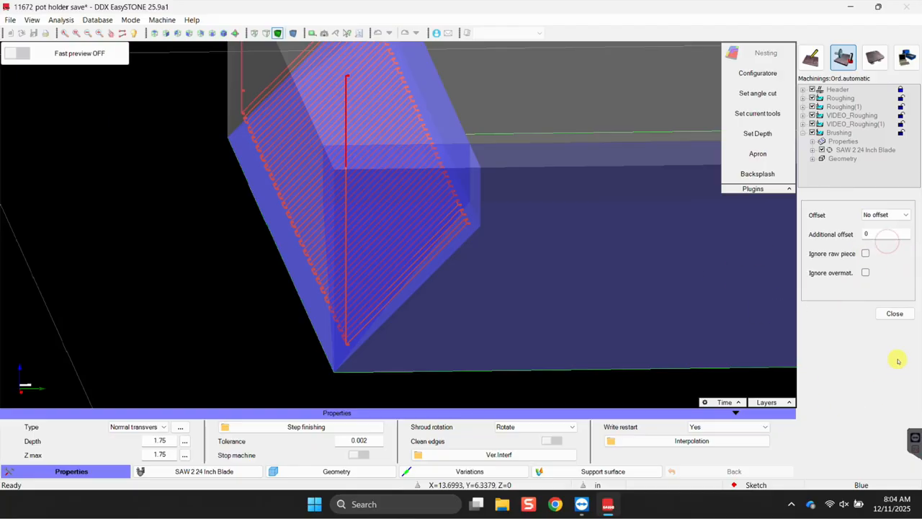
pyautogui.click(894, 315)
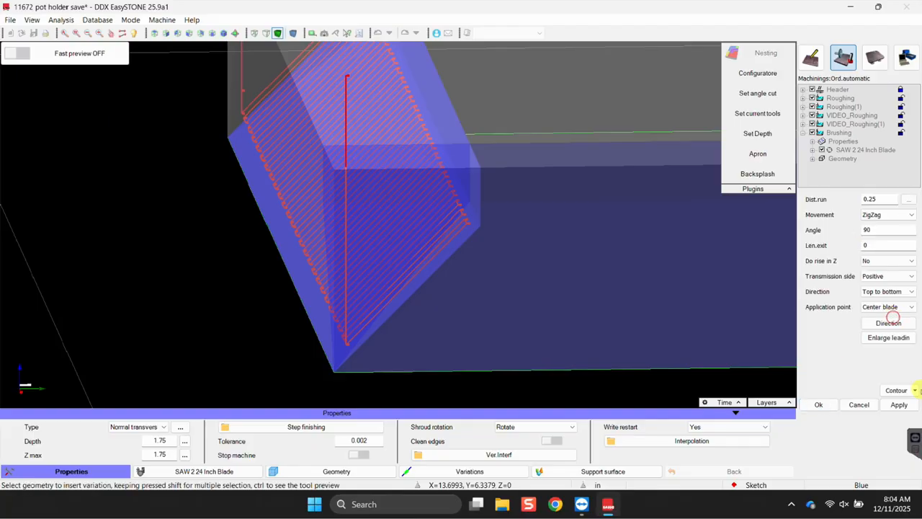
# Recalculate the Brushing toolpath with No offset and review the surfaces contour settings.
pyautogui.click(899, 404)
pyautogui.scroll(3, 452, 201)
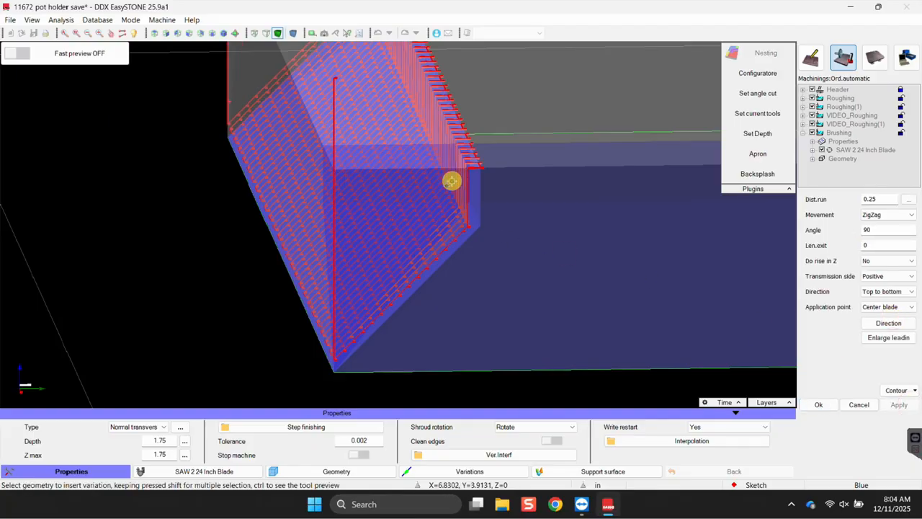
pyautogui.scroll(2, 472, 147)
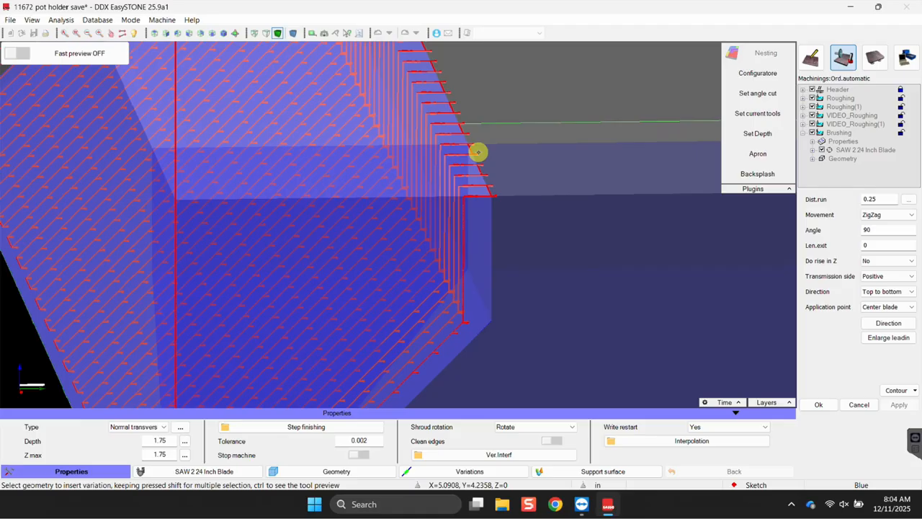
pyautogui.scroll(-3, 471, 185)
pyautogui.click(910, 394)
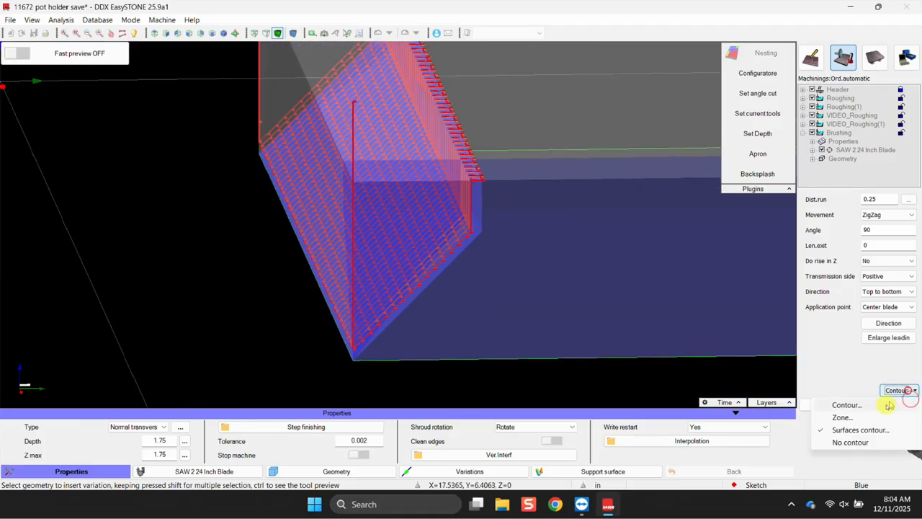
pyautogui.click(859, 431)
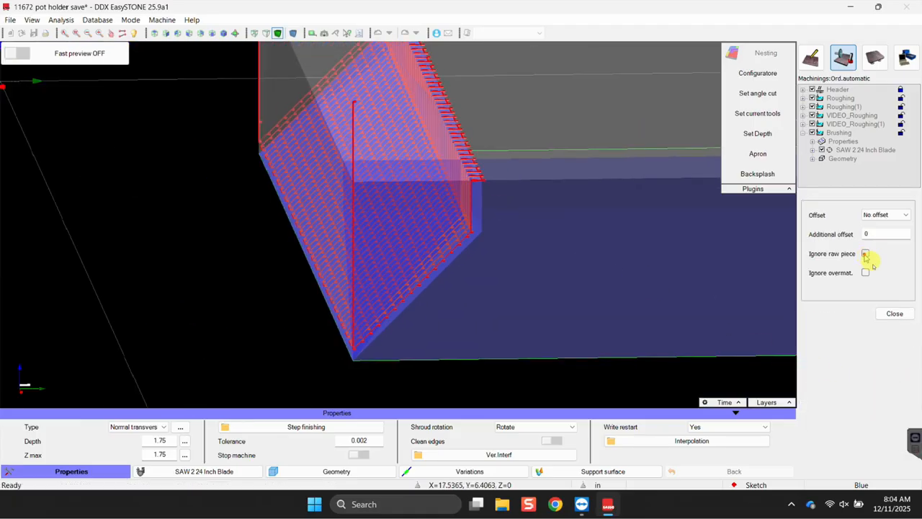
pyautogui.click(894, 315)
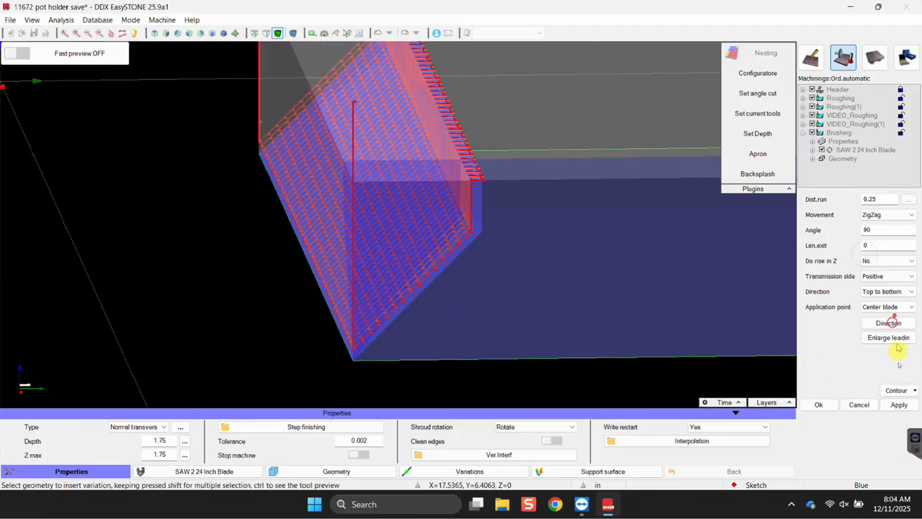
# Switch the contour offset back to Internal and recalculate the brushing toolpath.
pyautogui.click(897, 390)
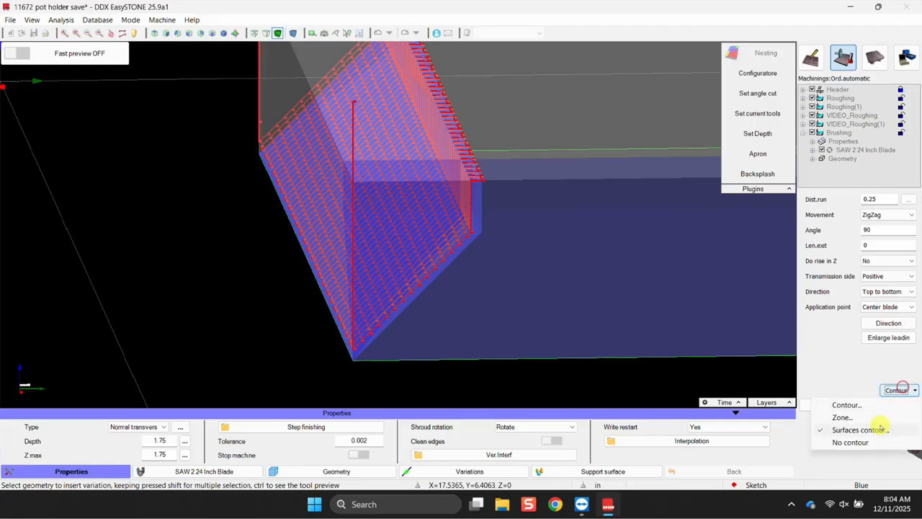
pyautogui.click(874, 427)
pyautogui.click(878, 214)
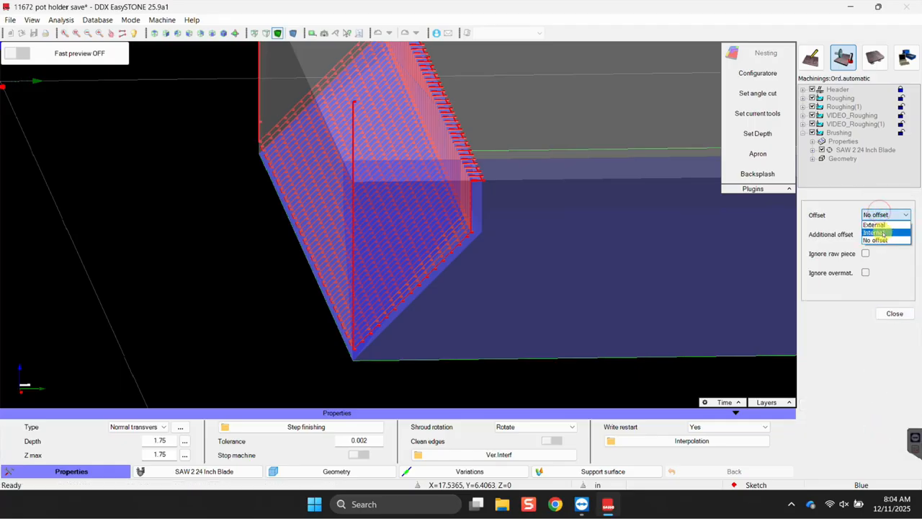
pyautogui.click(880, 232)
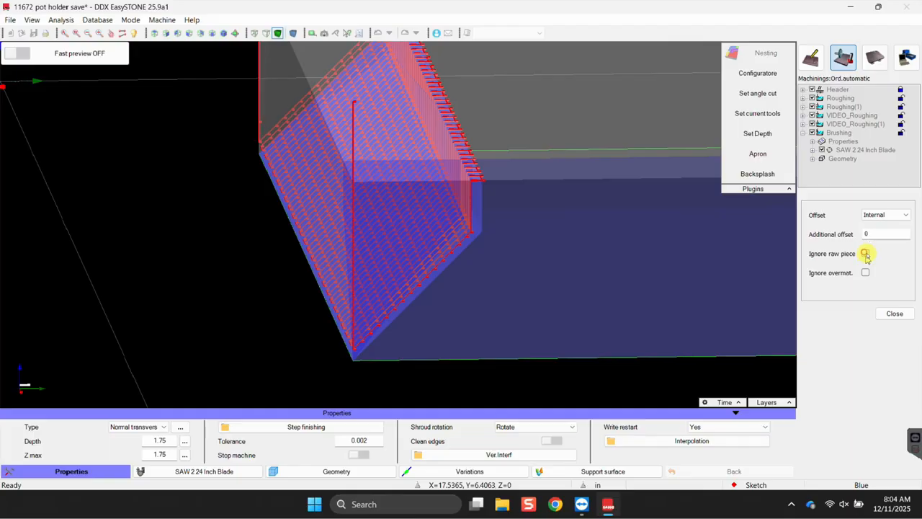
pyautogui.click(894, 314)
pyautogui.click(899, 405)
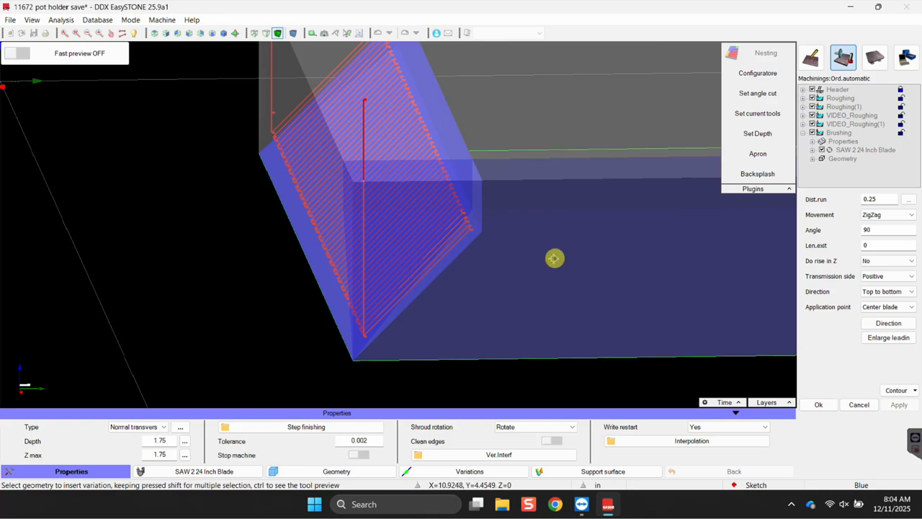
pyautogui.click(896, 390)
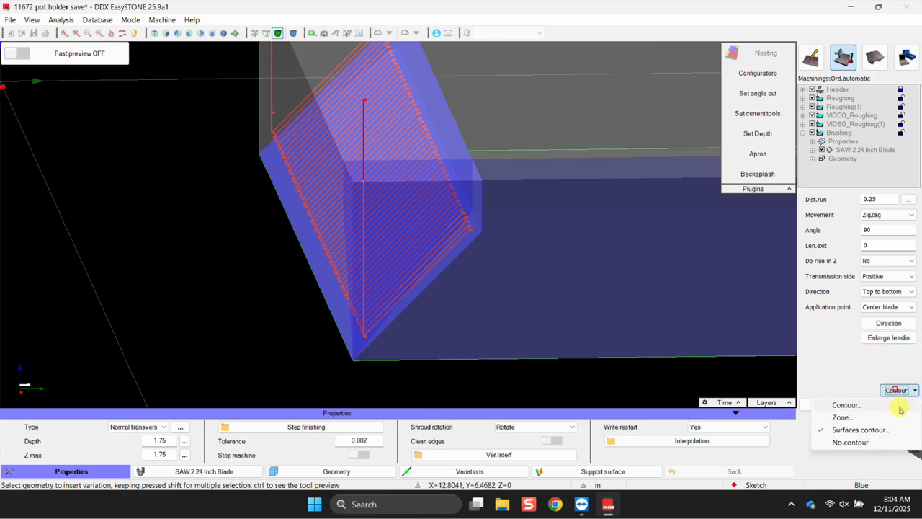
# Replace the contour limit with a 12.25 by 12.25 rectangular zone on Brushing.
pyautogui.click(850, 442)
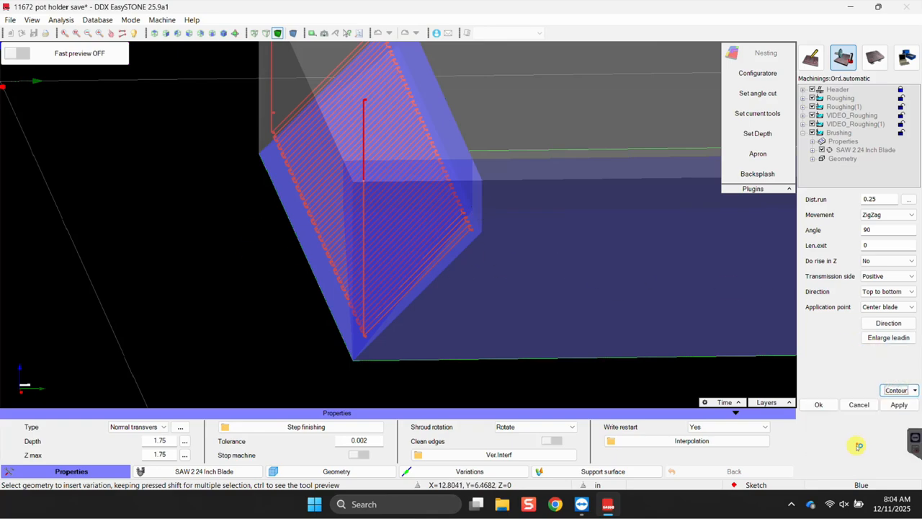
pyautogui.scroll(-5, 380, 238)
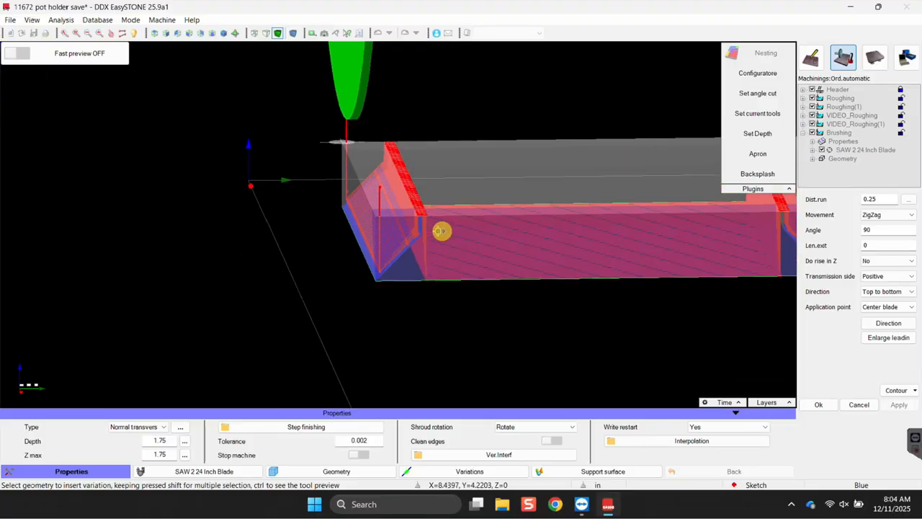
pyautogui.scroll(5, 410, 211)
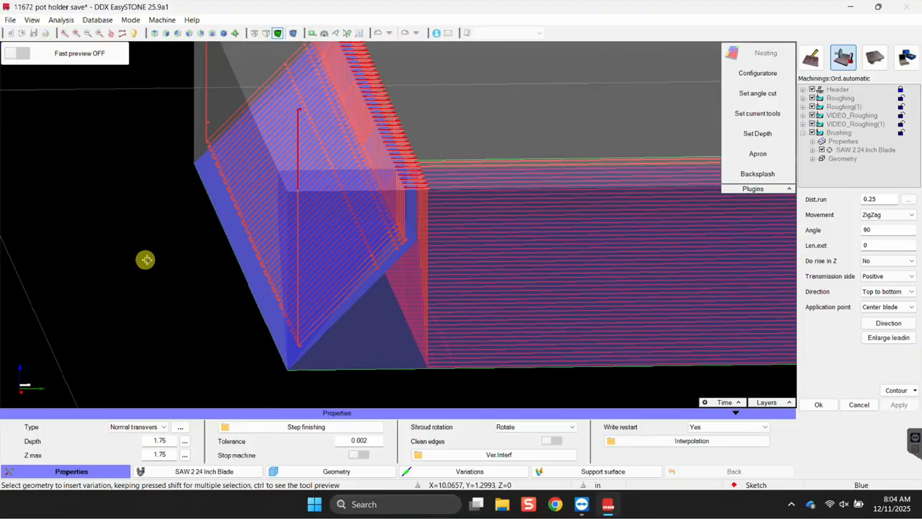
pyautogui.click(896, 393)
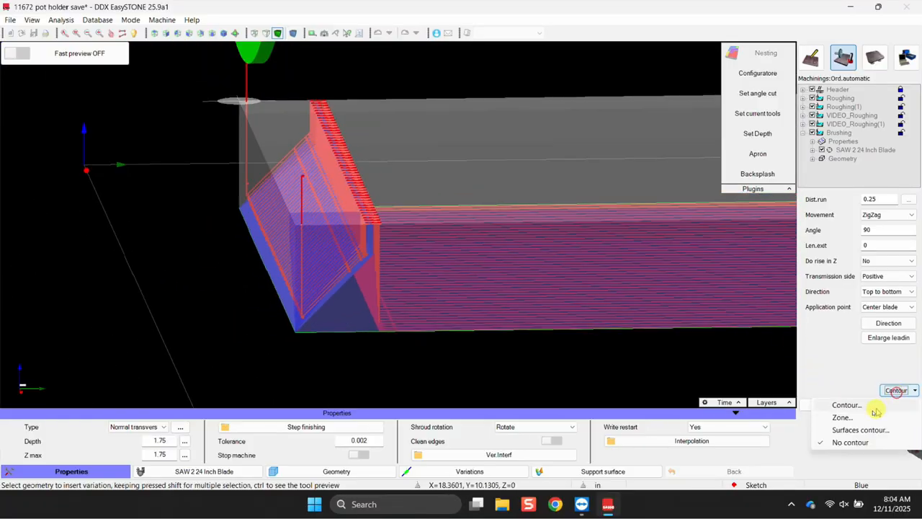
pyautogui.click(852, 420)
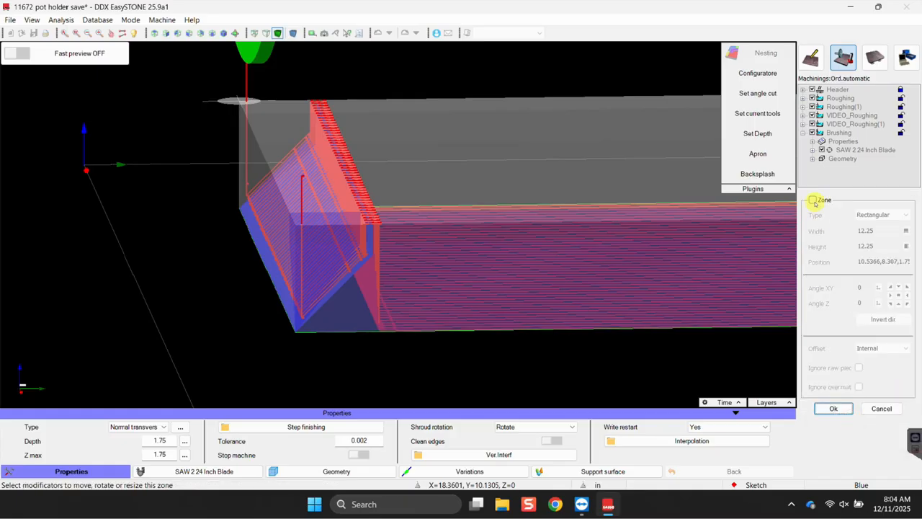
pyautogui.click(813, 201)
# Check the zone rectangle from the front view, then from an oblique view.
pyautogui.scroll(-3, 325, 184)
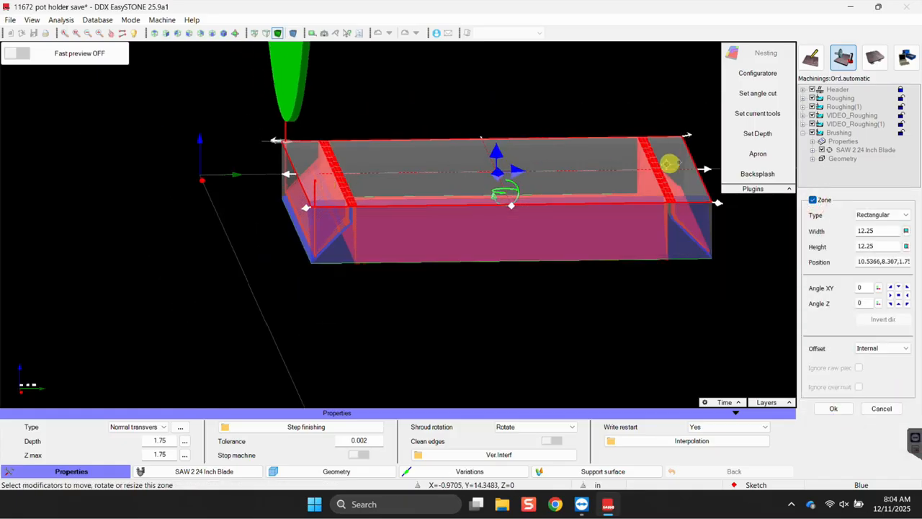
pyautogui.click(153, 33)
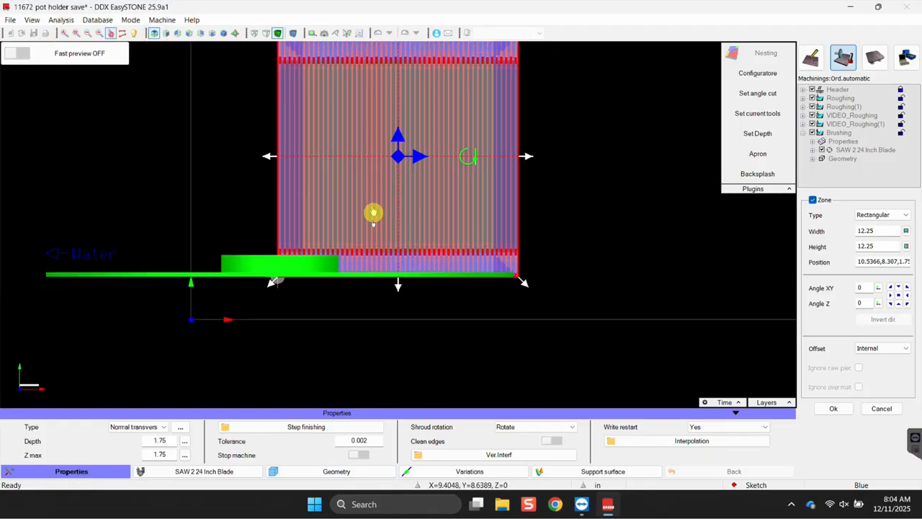
pyautogui.moveTo(373, 212); pyautogui.dragTo(379, 322, button='middle')
pyautogui.scroll(2, 368, 183)
pyautogui.scroll(-3, 401, 183)
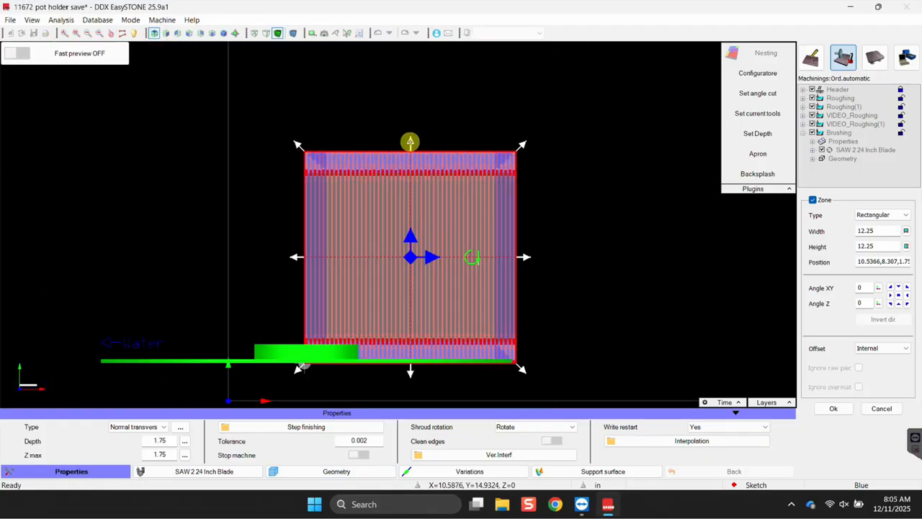
pyautogui.scroll(2, 415, 298)
pyautogui.scroll(-2, 370, 313)
pyautogui.scroll(2, 368, 303)
pyautogui.moveTo(396, 276); pyautogui.dragTo(216, 130, button='middle')
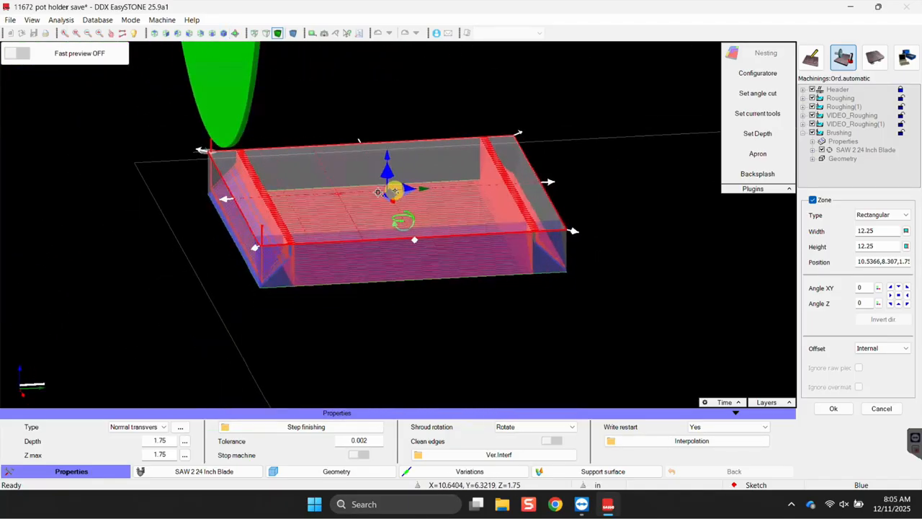
pyautogui.scroll(5, 274, 216)
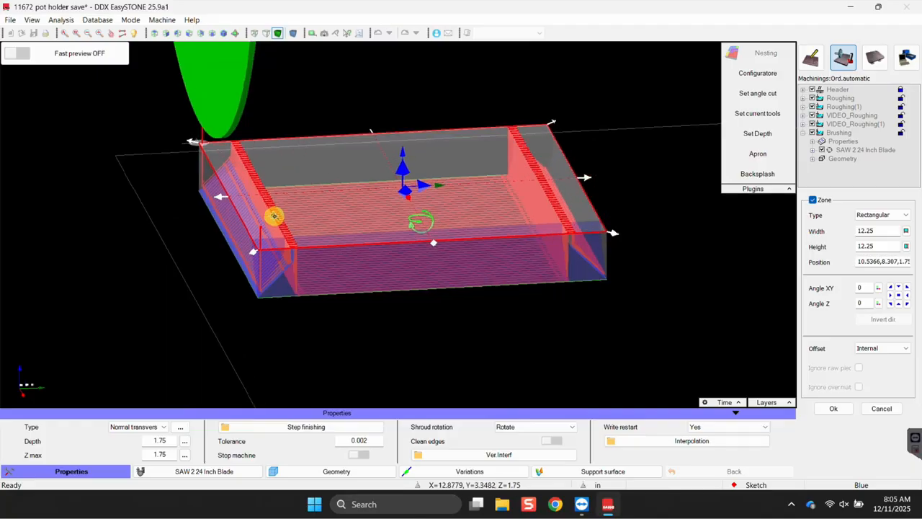
# Switch snapping to End point and bring the slab's bevel corner into view.
pyautogui.moveTo(255, 205); pyautogui.dragTo(285, 165, button='middle')
pyautogui.rightClick(287, 165)
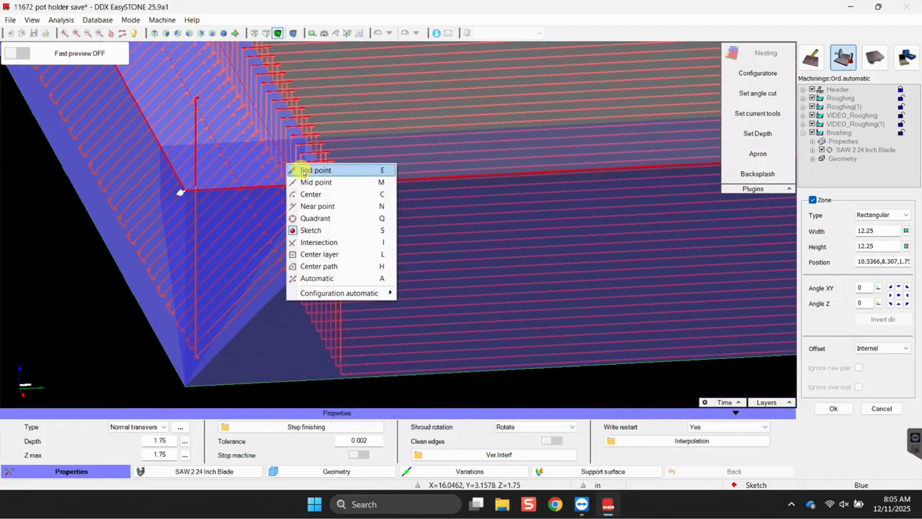
pyautogui.click(314, 170)
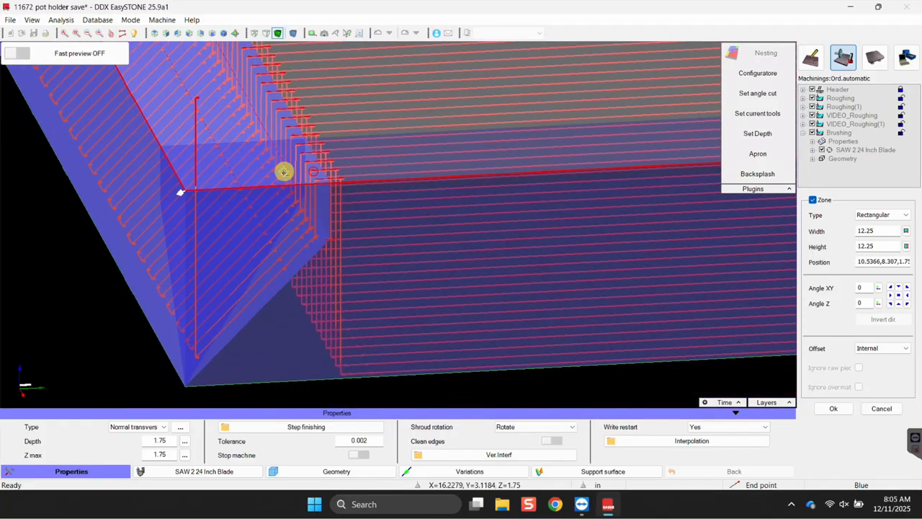
pyautogui.scroll(2, 282, 172)
pyautogui.scroll(1, 353, 284)
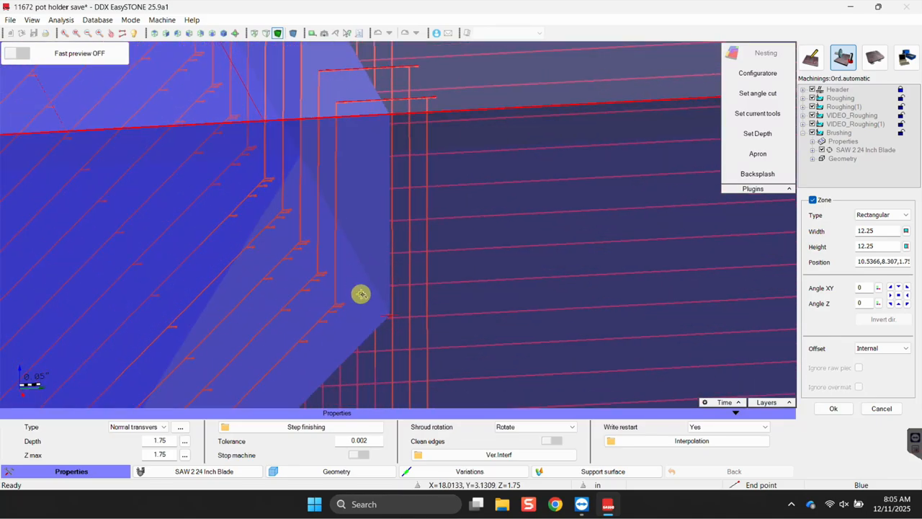
pyautogui.scroll(1, 382, 313)
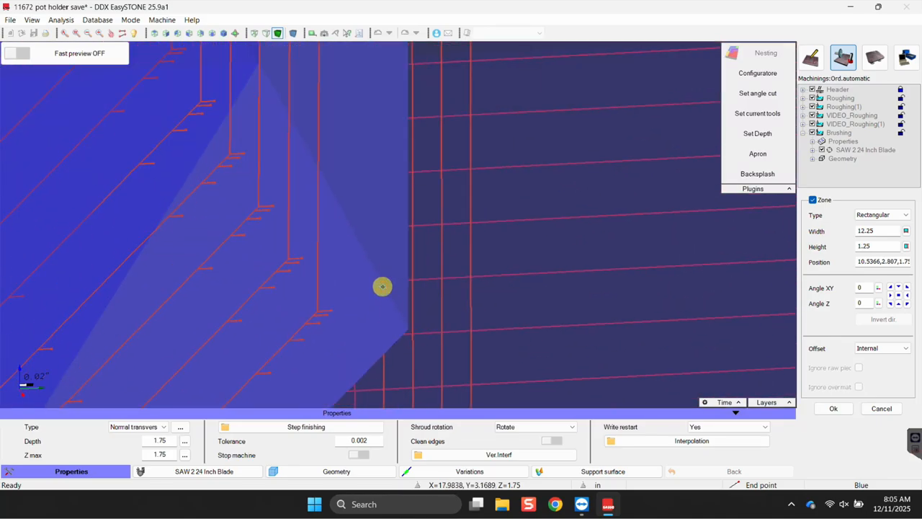
pyautogui.scroll(-2, 381, 288)
pyautogui.scroll(2, 392, 280)
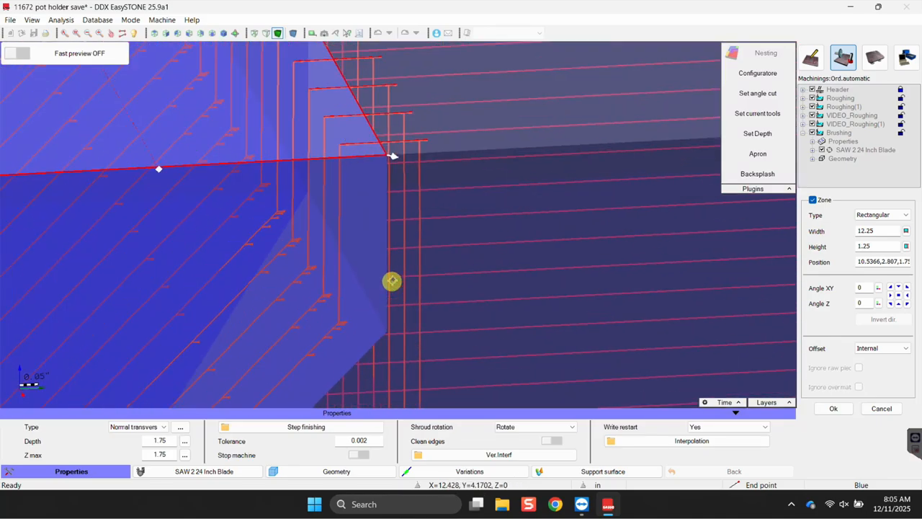
pyautogui.scroll(-3, 413, 129)
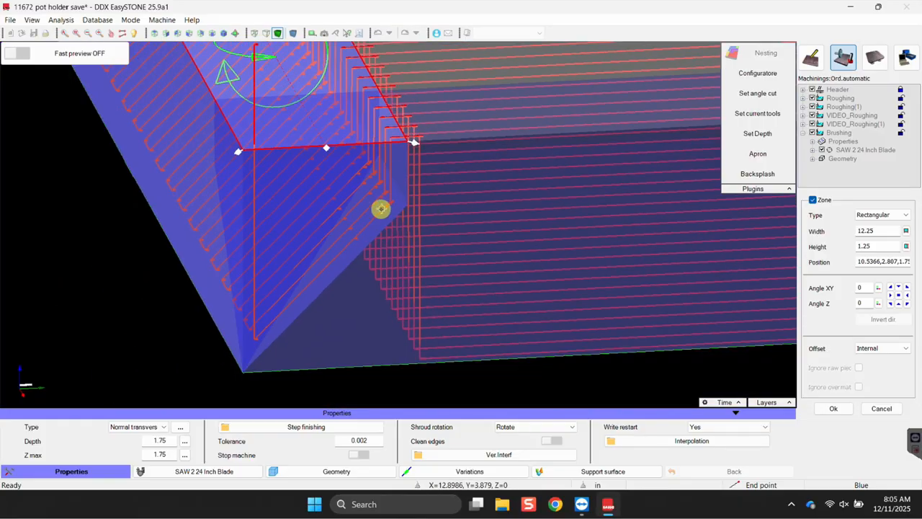
pyautogui.scroll(2, 192, 276)
pyautogui.scroll(-5, 204, 245)
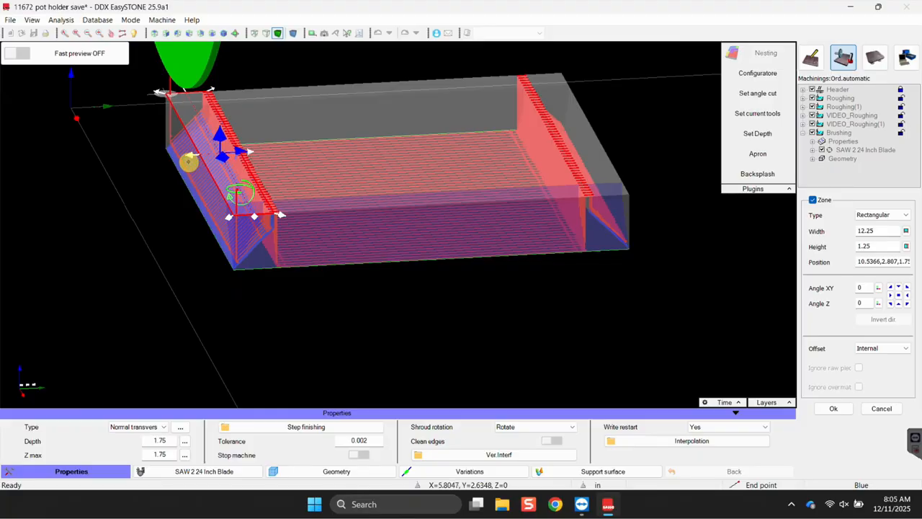
pyautogui.scroll(4, 185, 160)
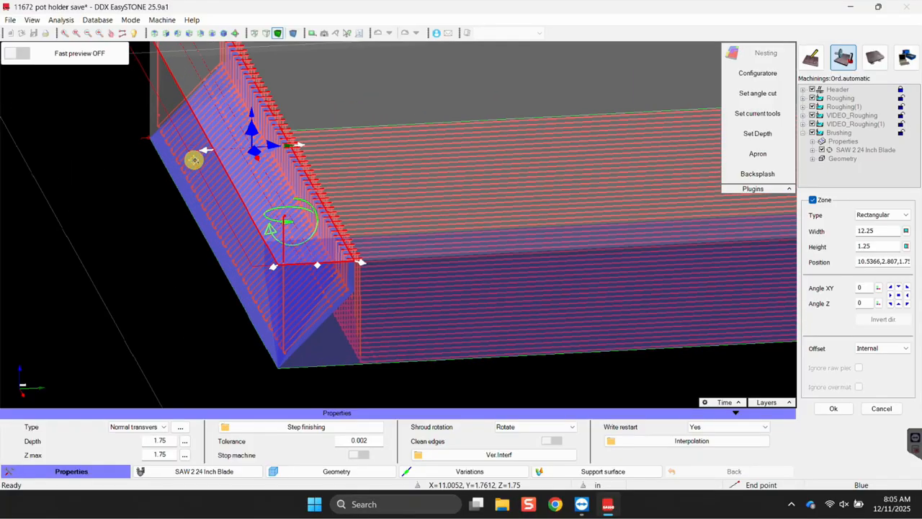
# Set snapping back to Sketch and confirm the 12.25 × 1.418 brushing zone.
pyautogui.rightClick(209, 150)
pyautogui.click(235, 217)
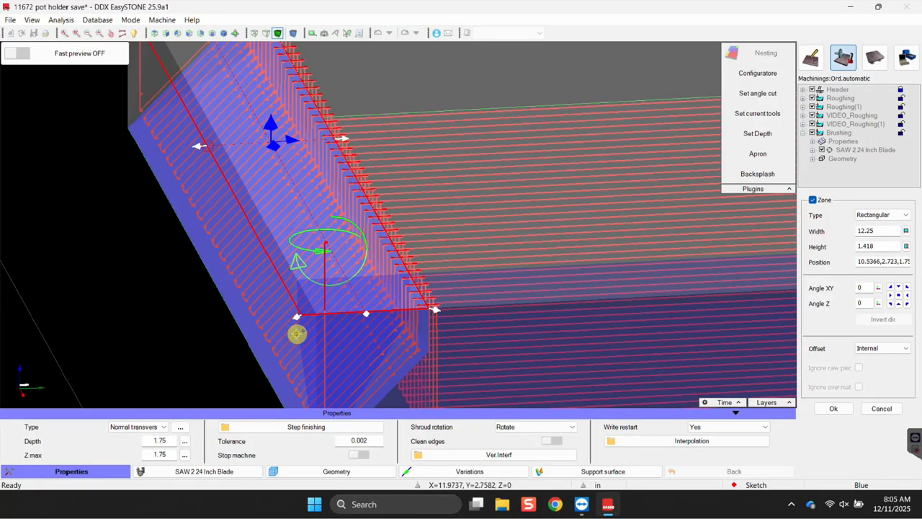
pyautogui.click(834, 408)
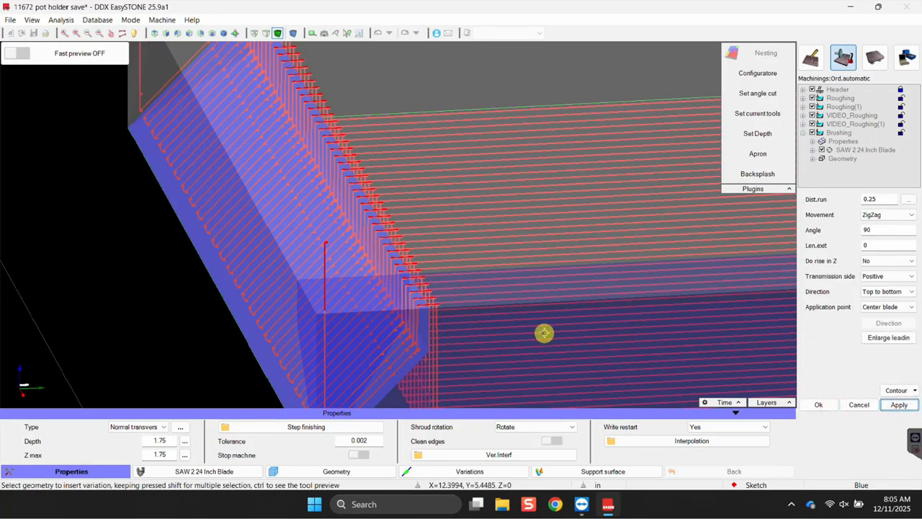
# Regenerate the brushing toolpath inside the trimmed zone and orbit to the hatched bevel face.
pyautogui.click(900, 404)
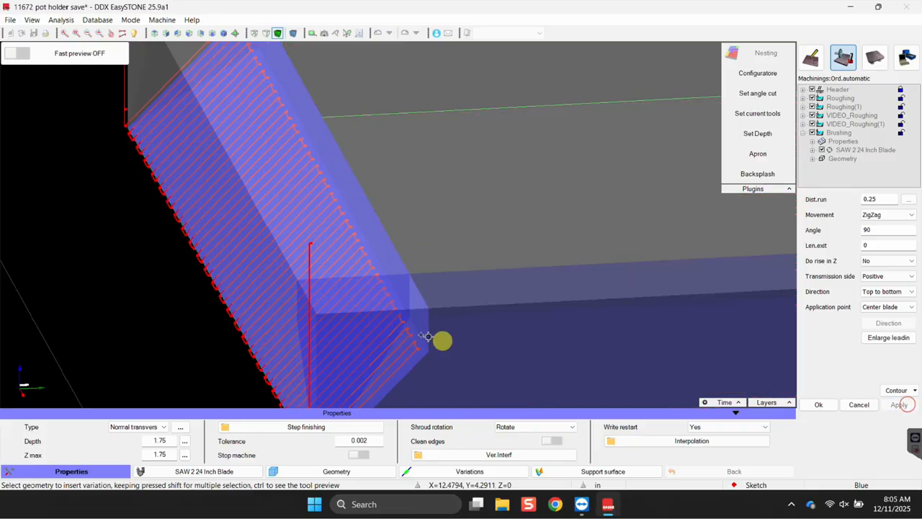
pyautogui.moveTo(310, 236); pyautogui.dragTo(296, 166, button='middle')
pyautogui.scroll(3, 327, 339)
pyautogui.scroll(-4, 322, 264)
pyautogui.moveTo(339, 320); pyautogui.dragTo(322, 281, button='middle')
pyautogui.scroll(8, 252, 137)
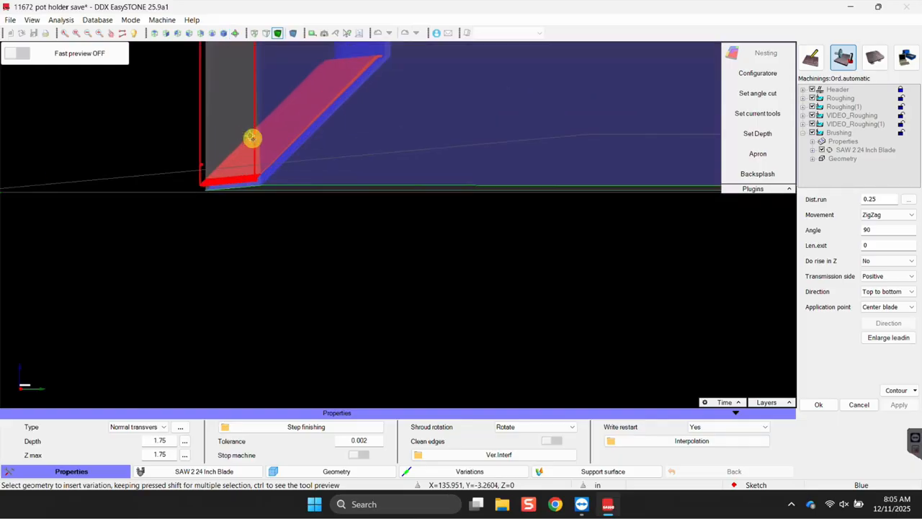
pyautogui.moveTo(341, 215)
pyautogui.mouseDown(button='middle')
pyautogui.moveTo(309, 252)
pyautogui.moveTo(321, 251)
pyautogui.moveTo(303, 216)
pyautogui.mouseUp(button='middle')
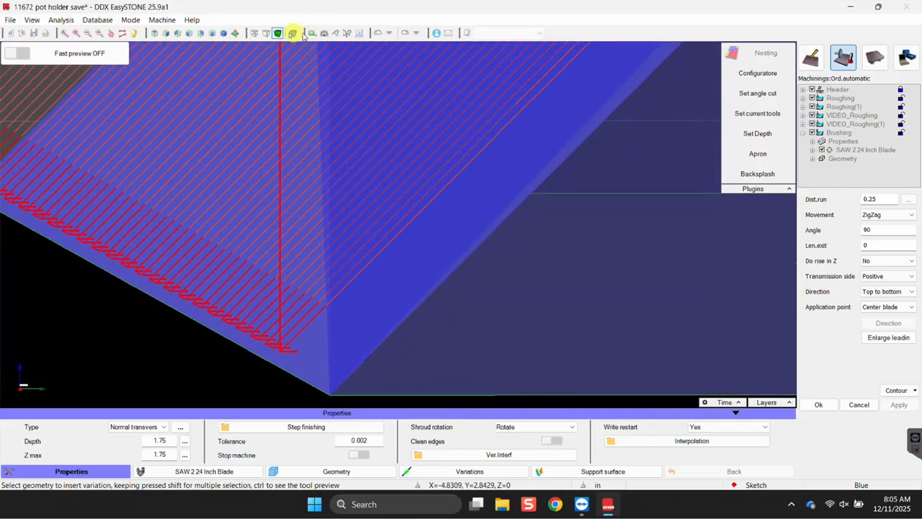
# Inspect the zigzag passes on the front bevel from the Left view and angled views.
pyautogui.click(188, 32)
pyautogui.moveTo(513, 194)
pyautogui.mouseDown(button='middle')
pyautogui.moveTo(582, 216)
pyautogui.moveTo(548, 265)
pyautogui.mouseUp(button='middle')
pyautogui.scroll(5, 490, 289)
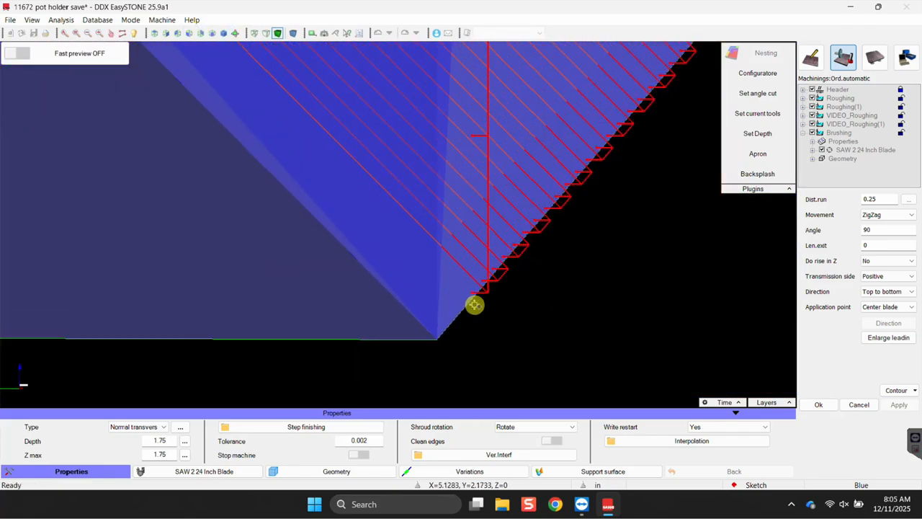
pyautogui.scroll(1, 476, 289)
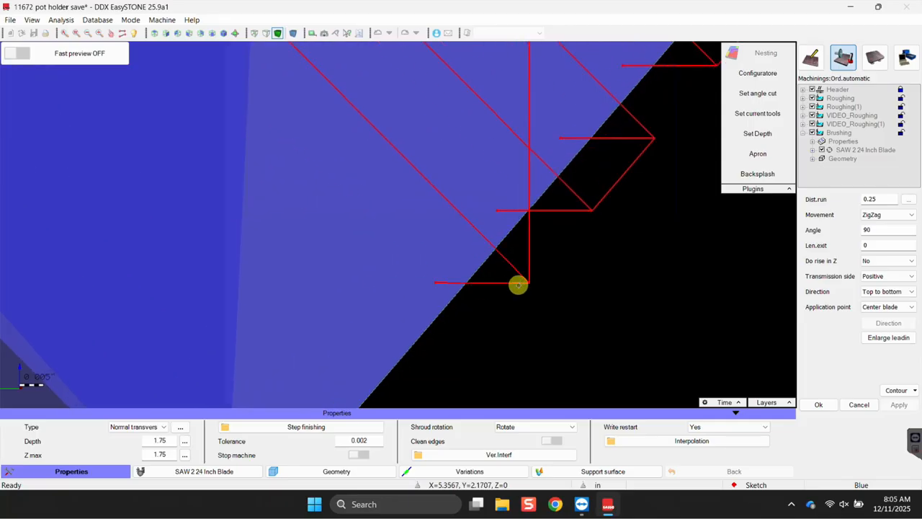
pyautogui.scroll(-6, 443, 277)
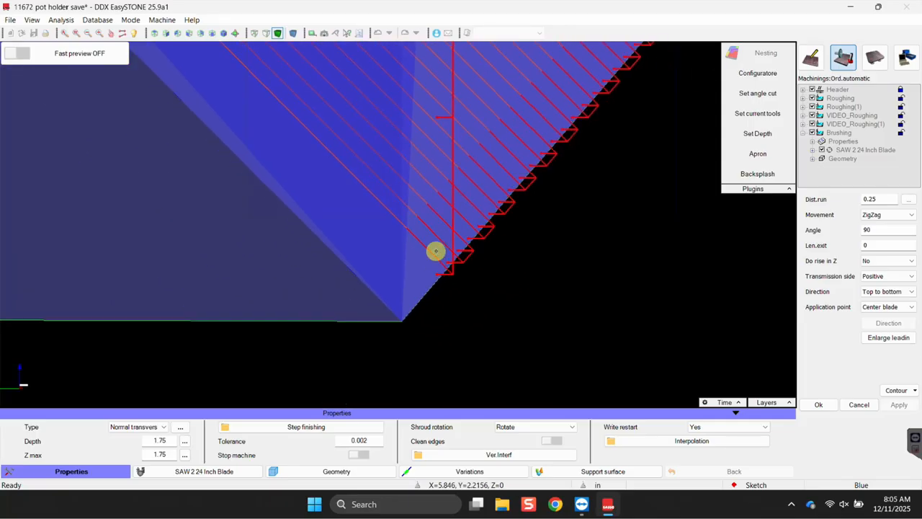
pyautogui.scroll(-4, 390, 145)
pyautogui.moveTo(344, 199); pyautogui.dragTo(481, 341, button='middle')
pyautogui.scroll(8, 392, 135)
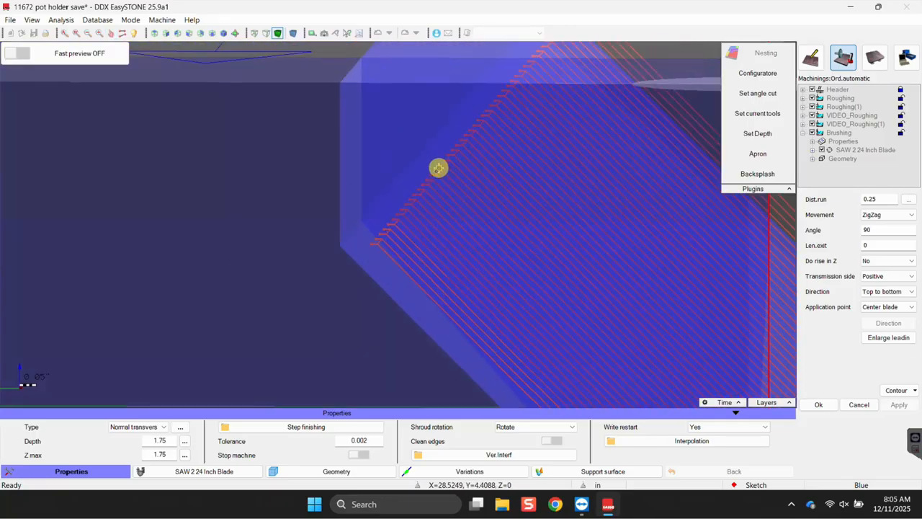
pyautogui.scroll(-4, 360, 259)
pyautogui.scroll(4, 356, 250)
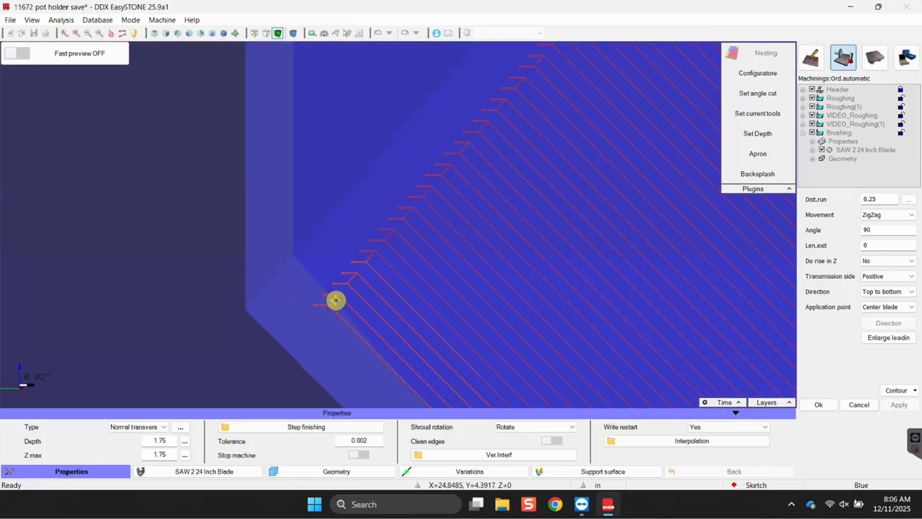
pyautogui.scroll(-8, 324, 287)
# Set the Contour mode to Zone, snap the zone edge to the bevel (height 1.4072), and confirm.
pyautogui.click(899, 388)
pyautogui.click(841, 417)
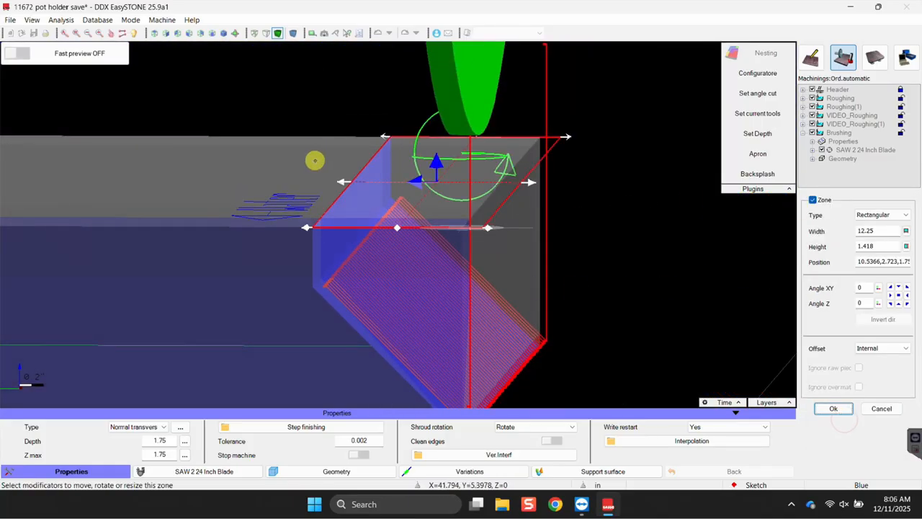
pyautogui.scroll(3, 345, 181)
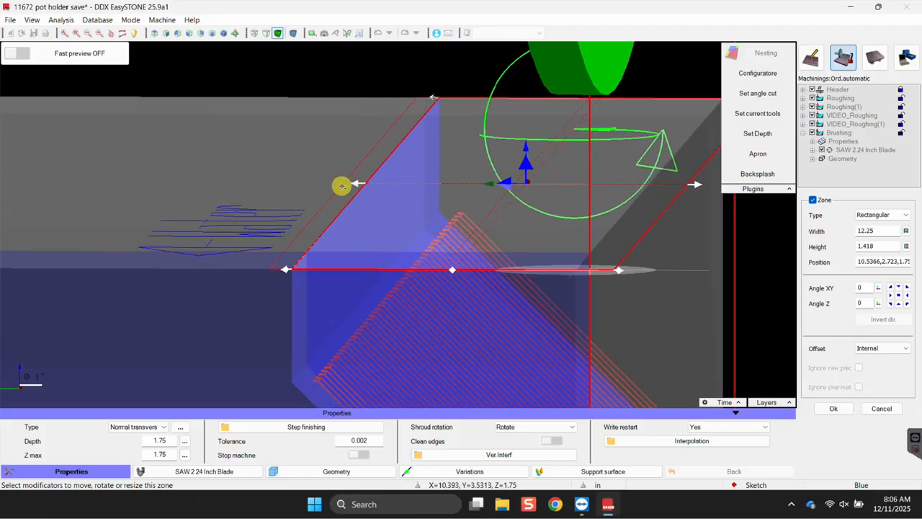
pyautogui.scroll(3, 461, 275)
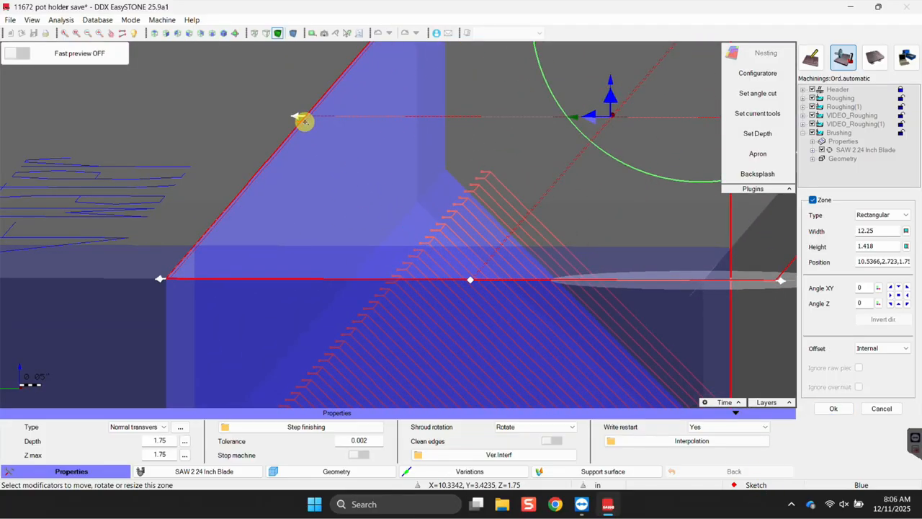
pyautogui.click(306, 122)
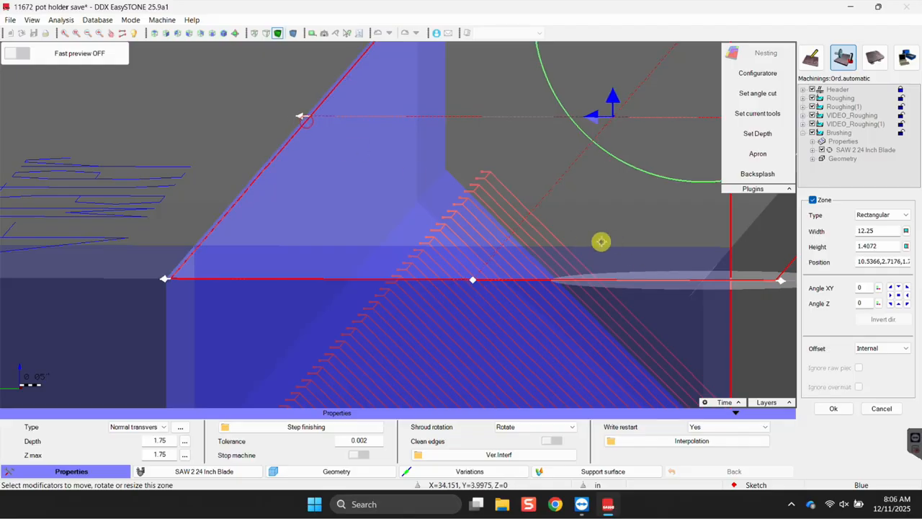
pyautogui.moveTo(554, 227); pyautogui.dragTo(278, 200, button='middle')
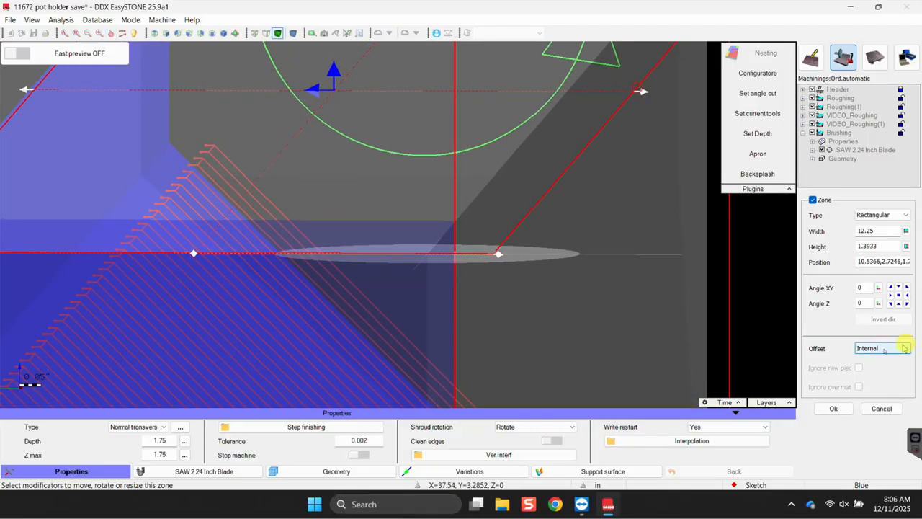
pyautogui.click(831, 407)
# Recompute the brushing toolpath for the adjusted zone and view it from several angles.
pyautogui.click(899, 405)
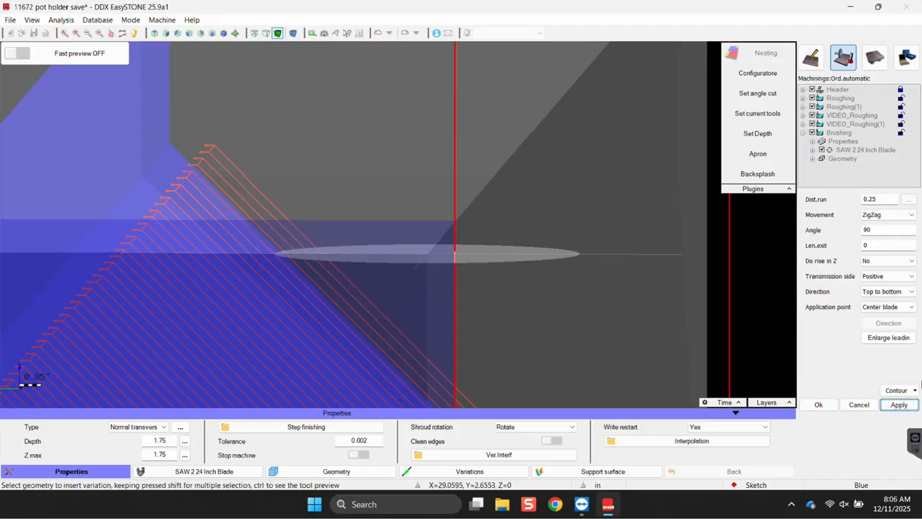
pyautogui.click(902, 408)
pyautogui.scroll(-5, 184, 236)
pyautogui.scroll(1, 254, 349)
pyautogui.moveTo(288, 267); pyautogui.dragTo(397, 12, button='middle')
pyautogui.moveTo(277, 218); pyautogui.dragTo(372, 215, button='middle')
pyautogui.moveTo(548, 251); pyautogui.dragTo(488, 224, button='middle')
pyautogui.moveTo(505, 357); pyautogui.dragTo(515, 332, button='middle')
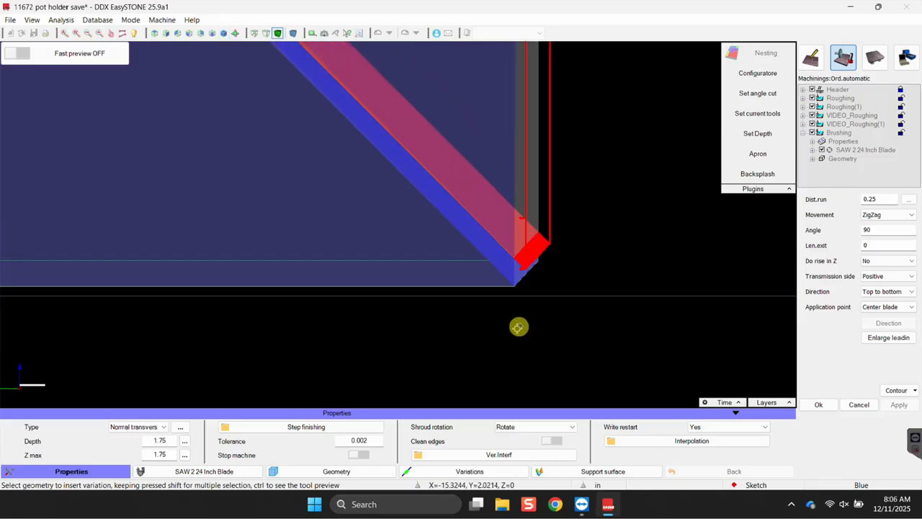
pyautogui.scroll(6, 484, 309)
pyautogui.keyDown('shift'); pyautogui.moveTo(519, 210); pyautogui.dragTo(582, 280, button='middle'); pyautogui.keyUp('shift')
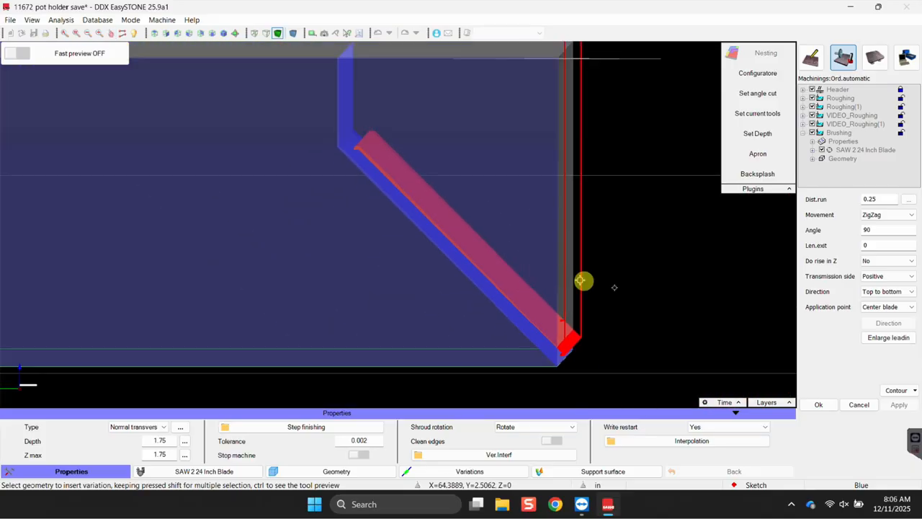
# Reduce the Zone height to 1.3197 and regenerate the brushing toolpath.
pyautogui.click(897, 390)
pyautogui.click(864, 414)
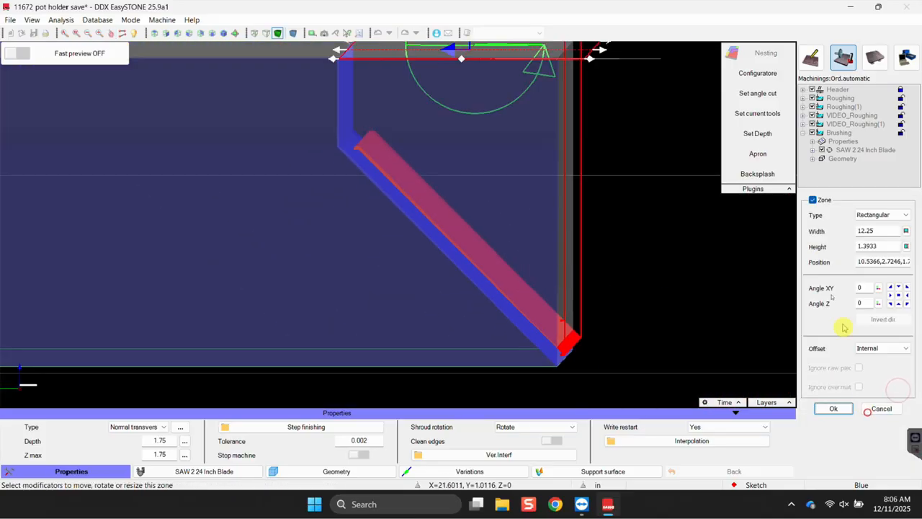
pyautogui.keyDown('shift'); pyautogui.moveTo(537, 229); pyautogui.dragTo(539, 204, button='middle'); pyautogui.keyUp('shift')
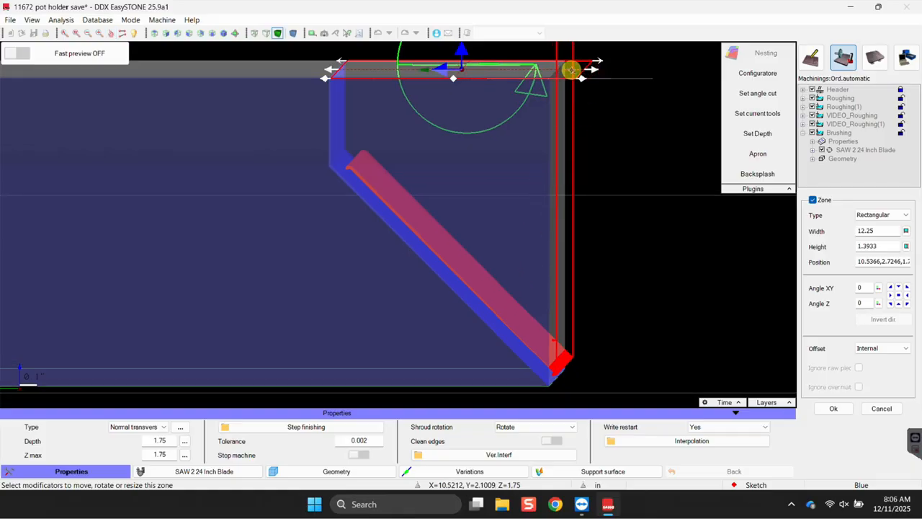
pyautogui.moveTo(569, 71); pyautogui.dragTo(580, 90)
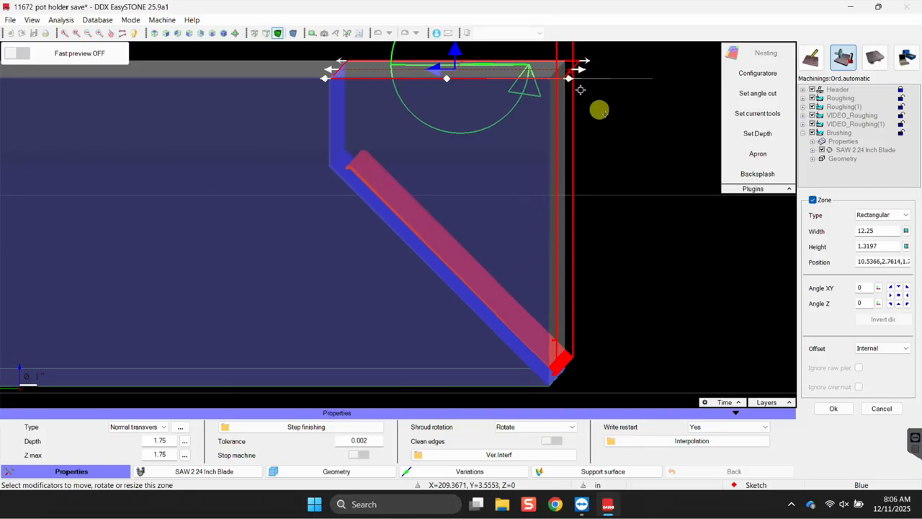
pyautogui.click(833, 409)
pyautogui.click(901, 405)
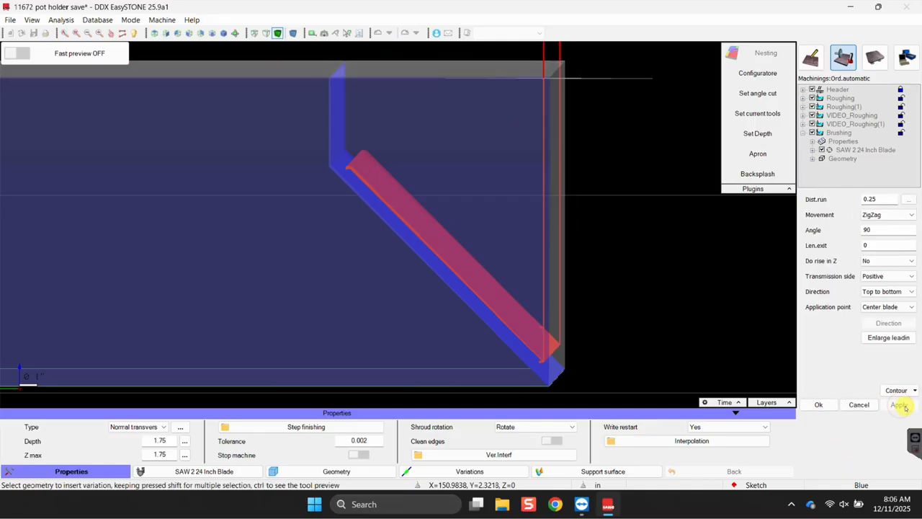
# Check the regenerated toolpath around the part's corner and top edge.
pyautogui.scroll(3, 547, 393)
pyautogui.moveTo(604, 386); pyautogui.dragTo(603, 386, button='middle')
pyautogui.scroll(-3, 592, 337)
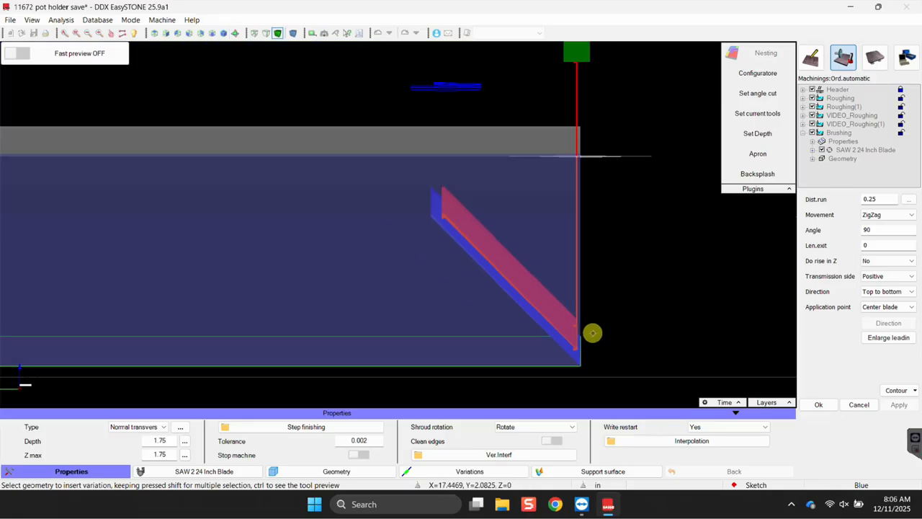
pyautogui.moveTo(561, 189); pyautogui.dragTo(578, 302, button='middle')
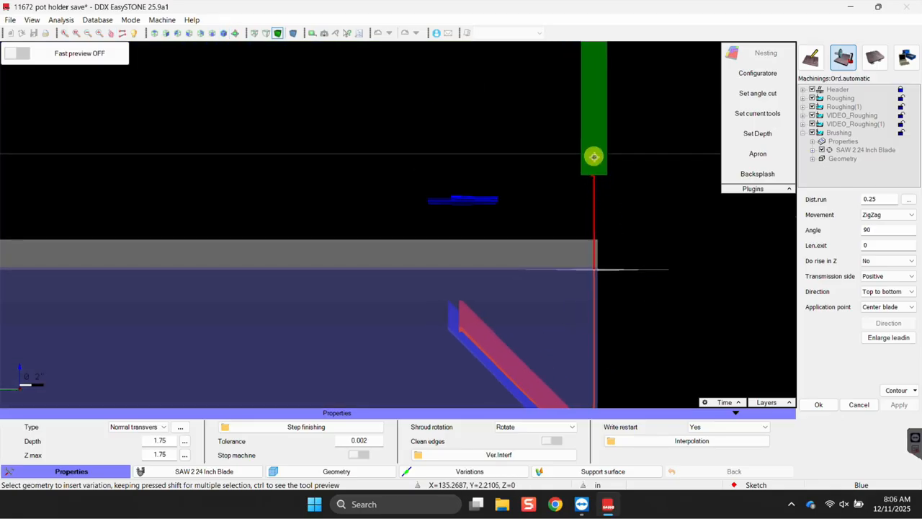
pyautogui.scroll(4, 611, 278)
pyautogui.scroll(-5, 611, 276)
pyautogui.rightClick(611, 255)
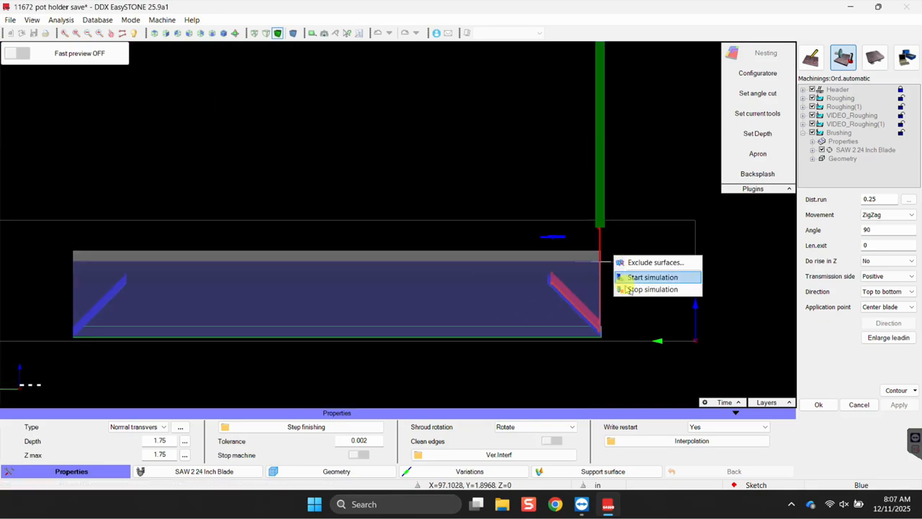
# Simulate the Brushing pass, pausing and scrubbing the progress back to about 40 percent.
pyautogui.click(644, 278)
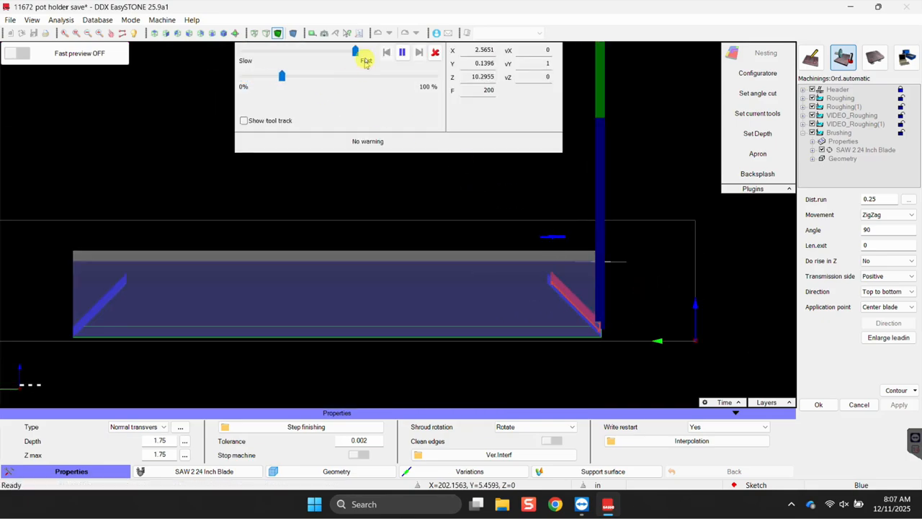
pyautogui.click(403, 58)
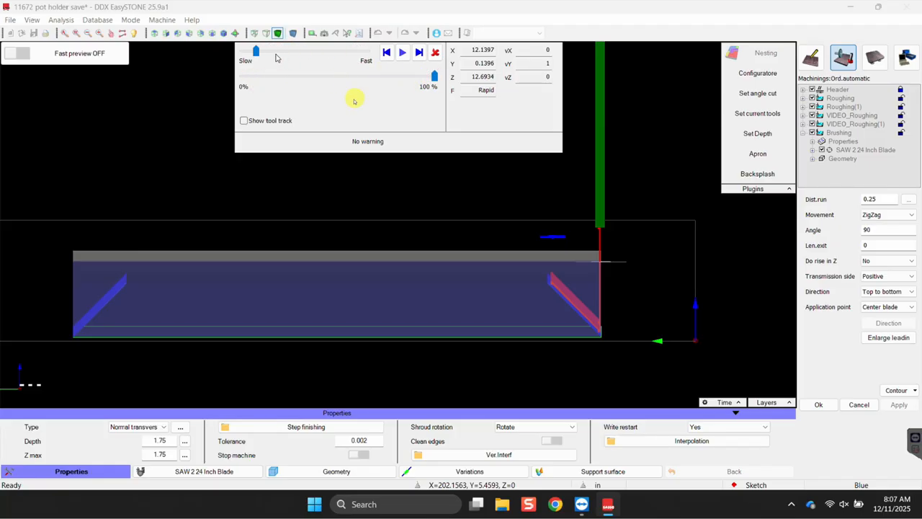
pyautogui.moveTo(434, 77); pyautogui.dragTo(288, 88)
pyautogui.moveTo(358, 82); pyautogui.dragTo(362, 77)
# Watch the blade sweep the bevel at the corner, advance the simulation, then close it.
pyautogui.scroll(5, 611, 274)
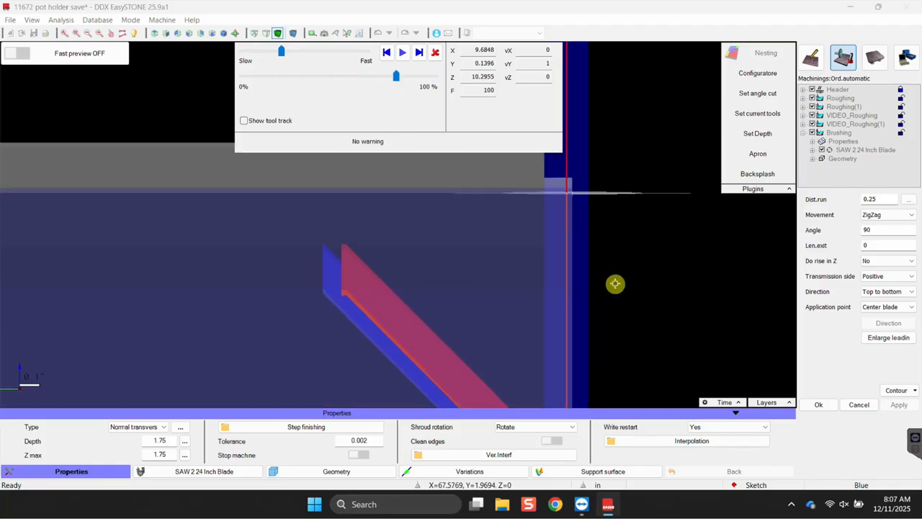
pyautogui.scroll(-2, 555, 241)
pyautogui.scroll(-2, 609, 296)
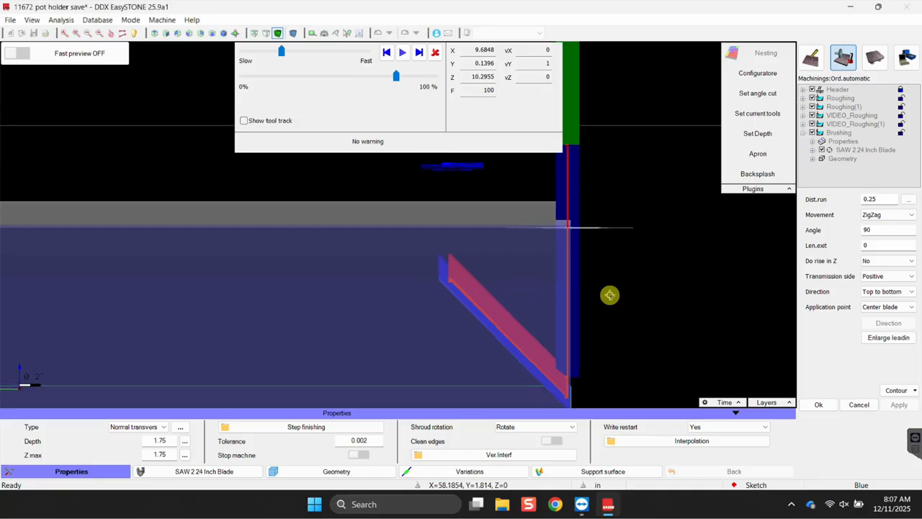
pyautogui.moveTo(603, 332)
pyautogui.mouseDown(button='middle')
pyautogui.moveTo(603, 318)
pyautogui.moveTo(599, 335)
pyautogui.mouseUp(button='middle')
pyautogui.scroll(9, 579, 379)
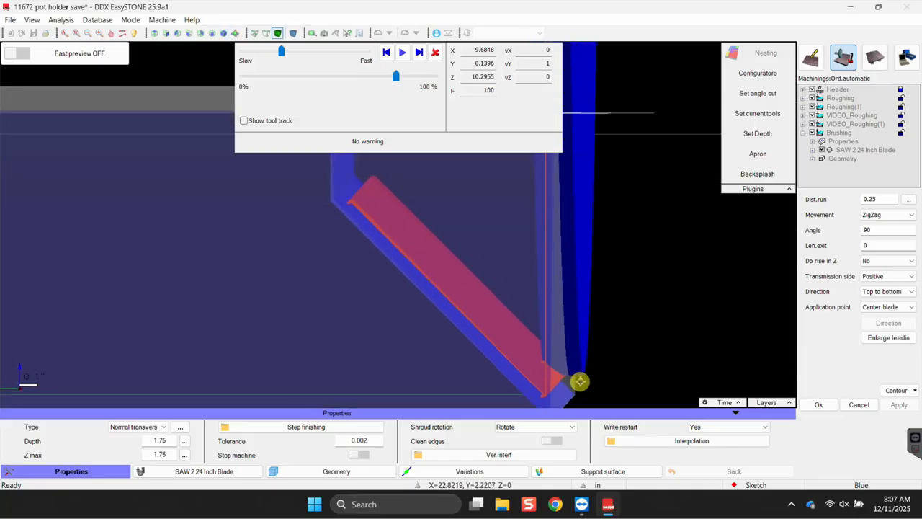
pyautogui.moveTo(590, 368); pyautogui.dragTo(581, 299, button='middle')
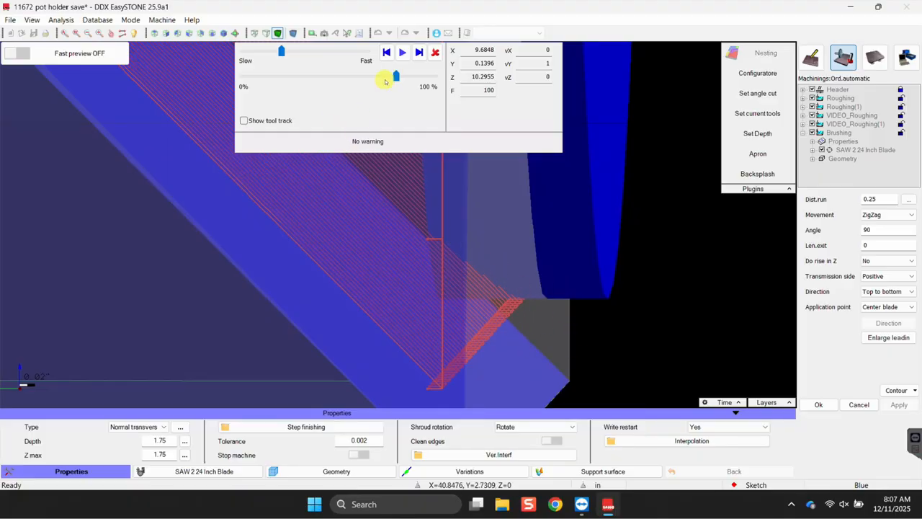
pyautogui.moveTo(395, 81); pyautogui.dragTo(404, 90)
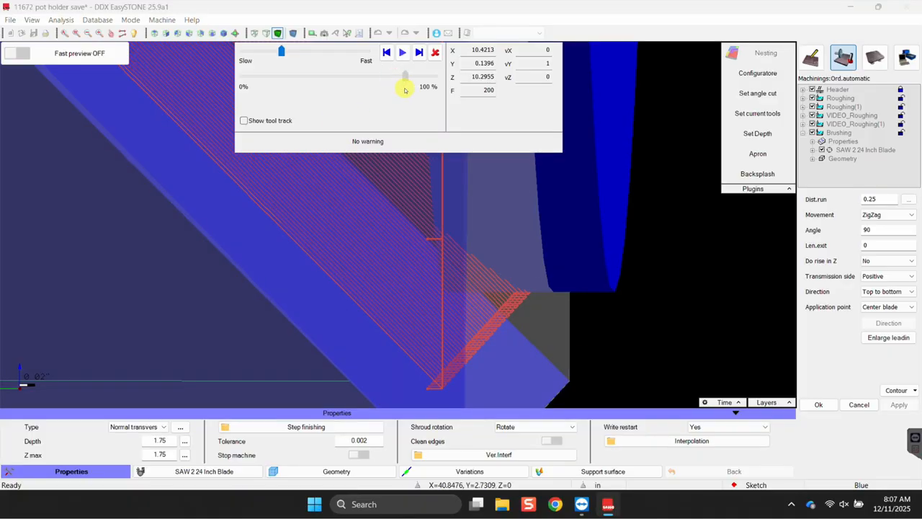
pyautogui.click(436, 53)
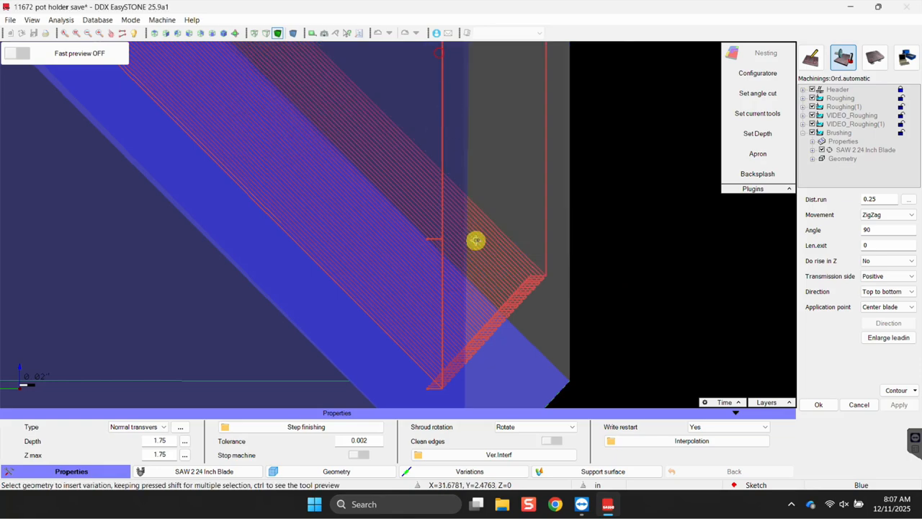
# Enlarge the Brushing zone height to 1.4363 and regenerate the zigzag toolpath into the corner.
pyautogui.rightClick(650, 149)
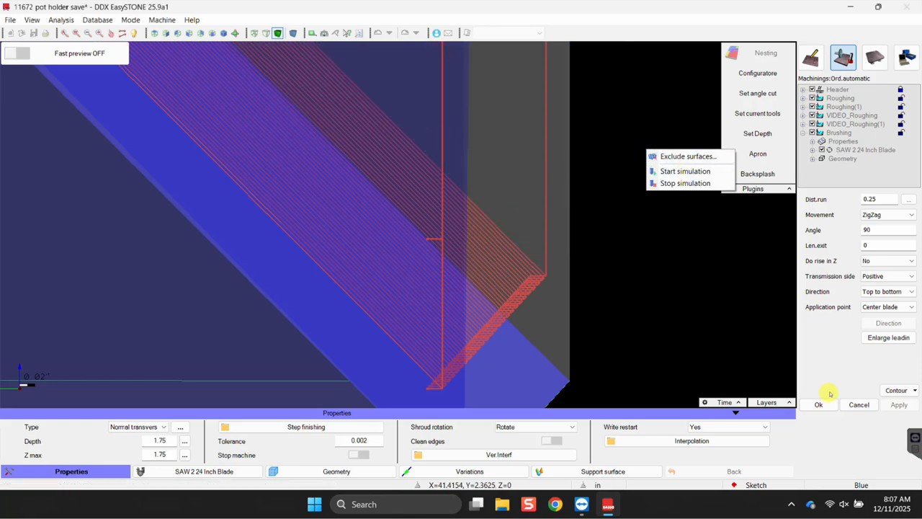
pyautogui.click(850, 374)
pyautogui.click(893, 392)
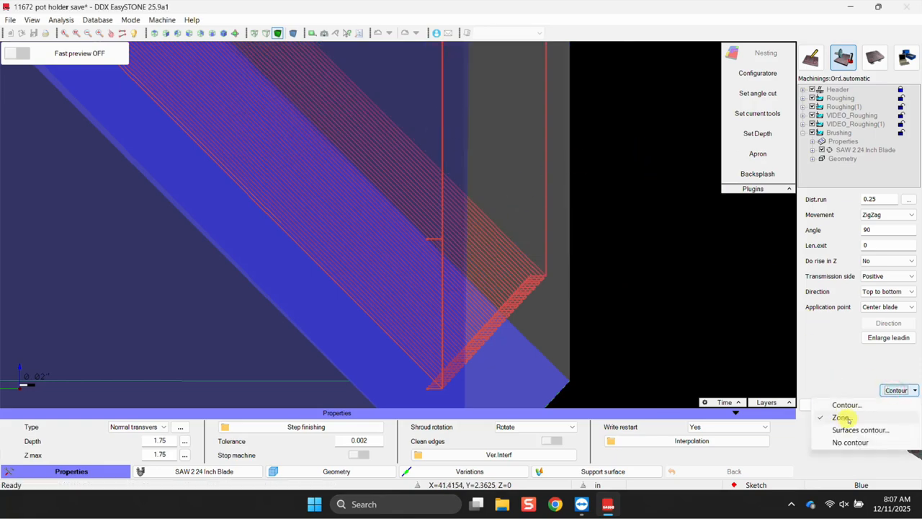
pyautogui.click(843, 418)
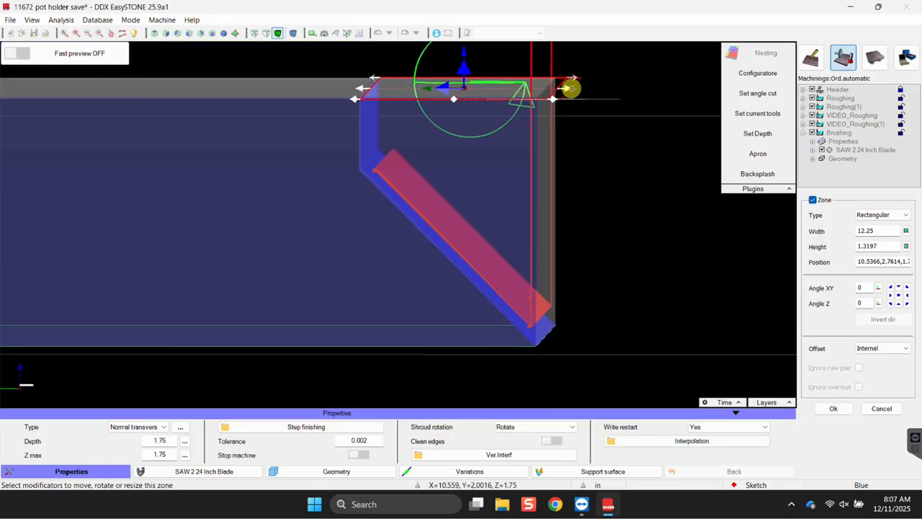
pyautogui.moveTo(569, 87); pyautogui.dragTo(585, 89)
pyautogui.click(833, 408)
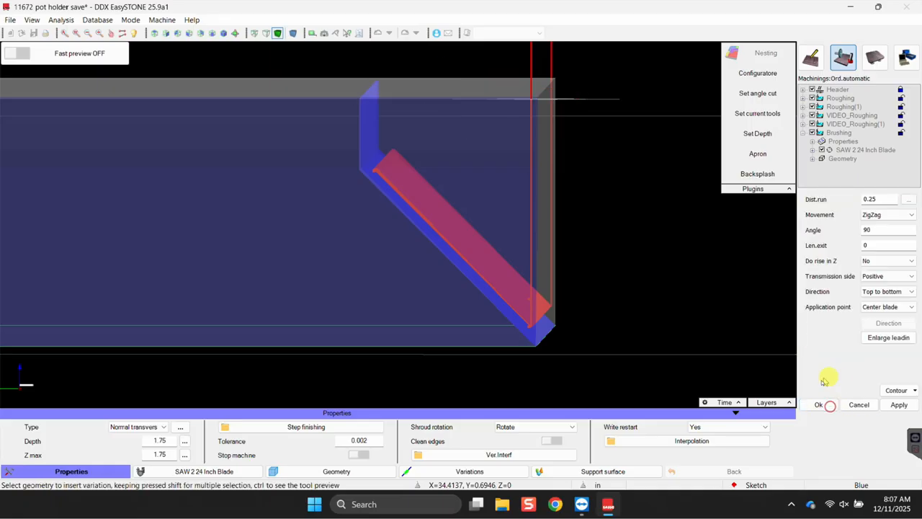
pyautogui.click(898, 404)
pyautogui.scroll(3, 572, 361)
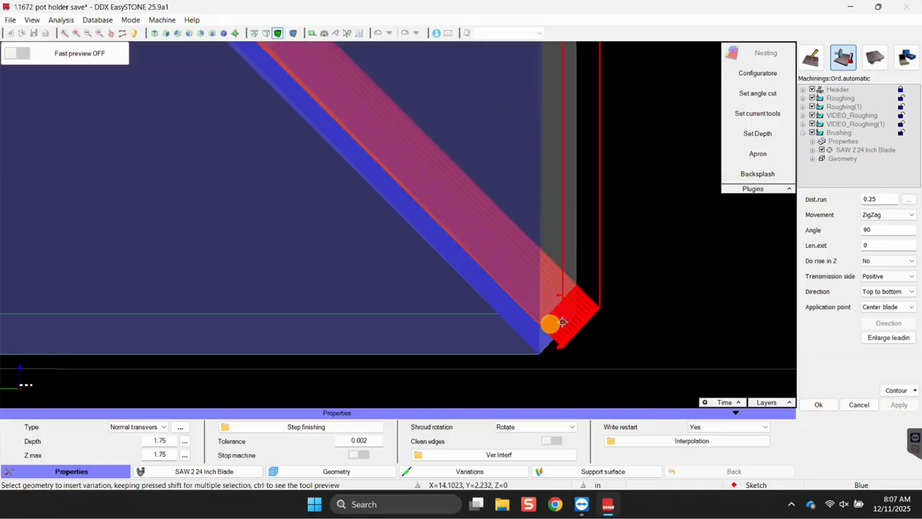
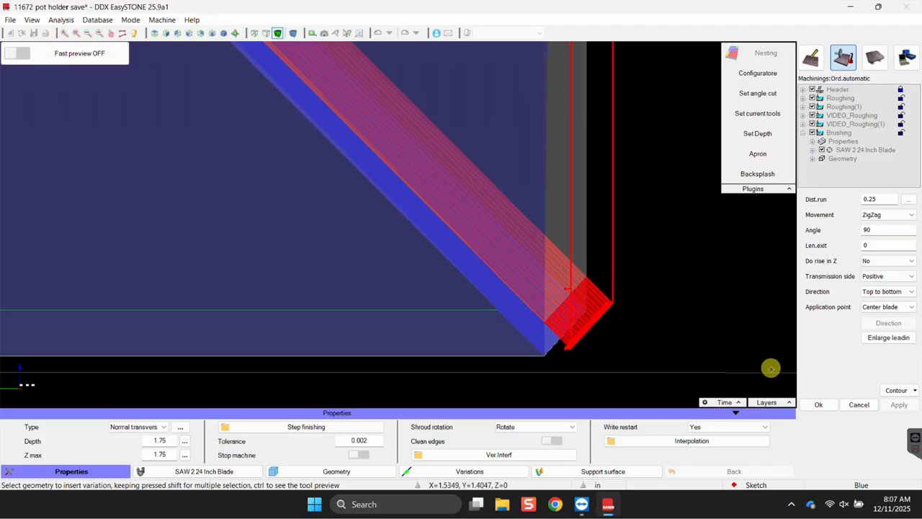
# Cancel the unfinished Brushing machining and orbit to an angled corner view of the slab.
pyautogui.scroll(-2, 597, 329)
pyautogui.scroll(2, 597, 340)
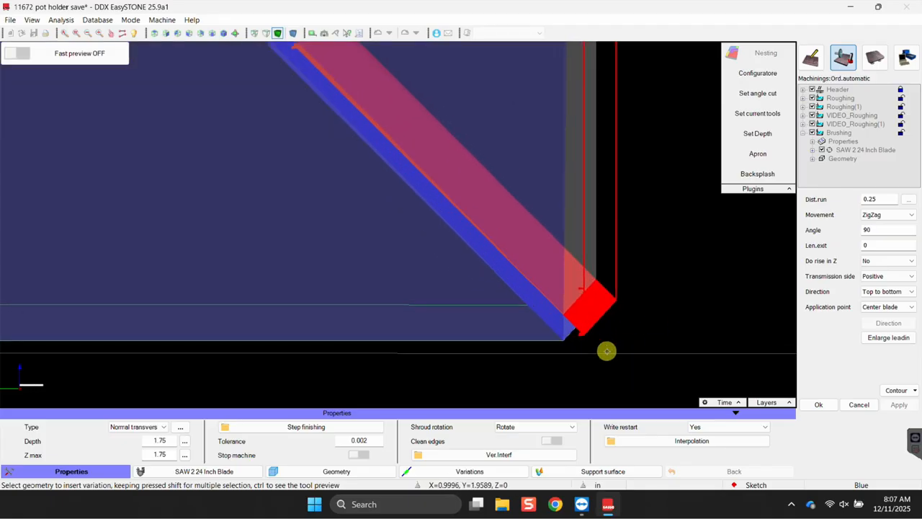
pyautogui.click(859, 405)
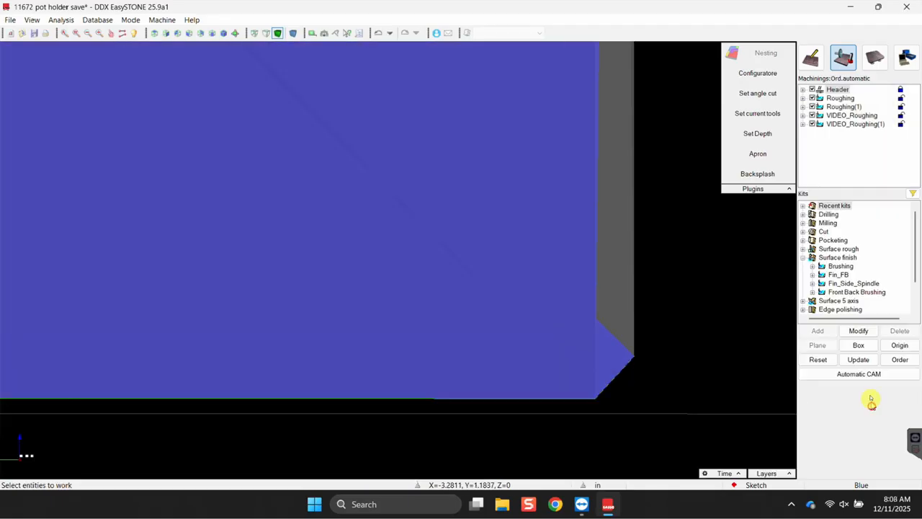
pyautogui.scroll(-3, 674, 310)
pyautogui.scroll(3, 673, 314)
pyautogui.scroll(-2, 681, 317)
pyautogui.moveTo(681, 317); pyautogui.dragTo(434, 299, button='middle')
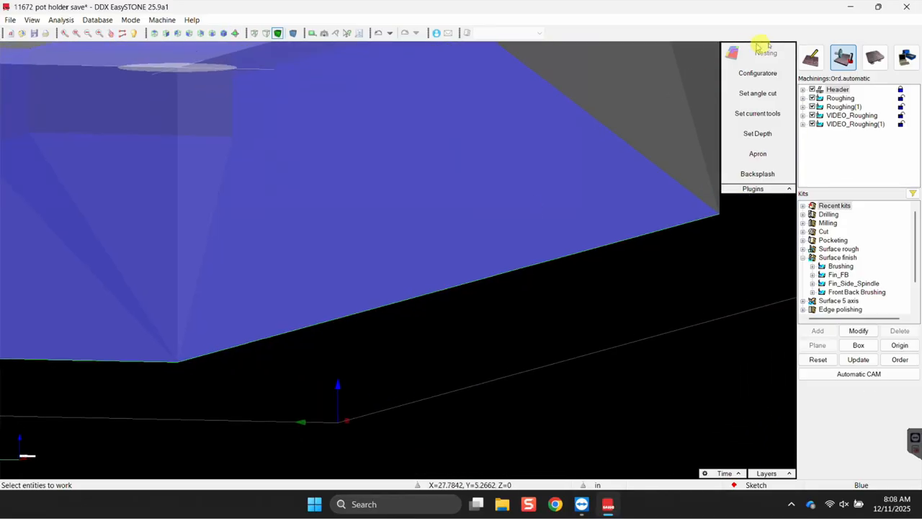
# In Draw mode, select surface G(1) at the frame's end.
pyautogui.click(810, 57)
pyautogui.click(514, 196)
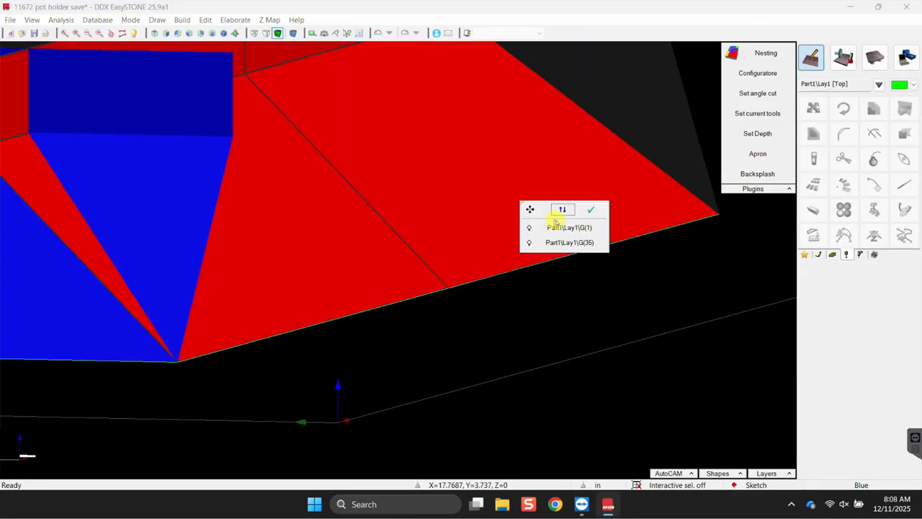
pyautogui.click(556, 222)
pyautogui.scroll(3, 430, 231)
pyautogui.scroll(-4, 435, 205)
pyautogui.scroll(-3, 504, 183)
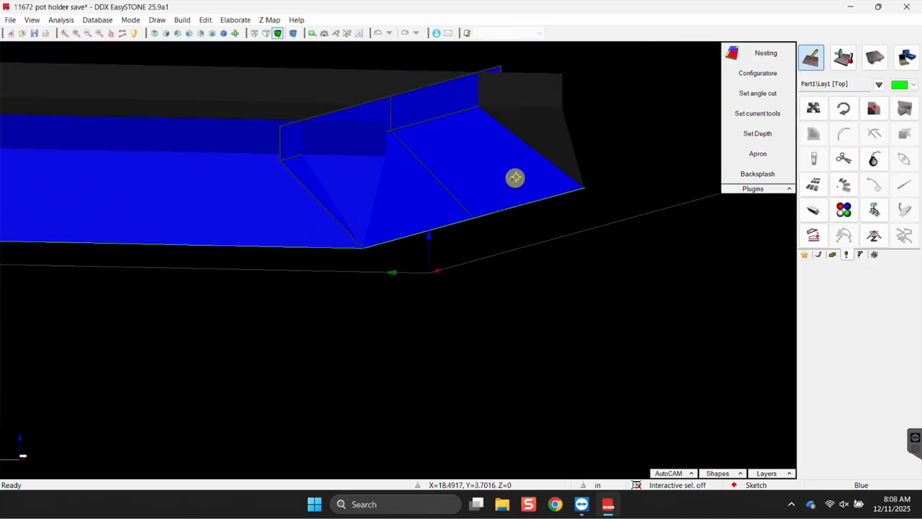
pyautogui.scroll(-1, 735, 216)
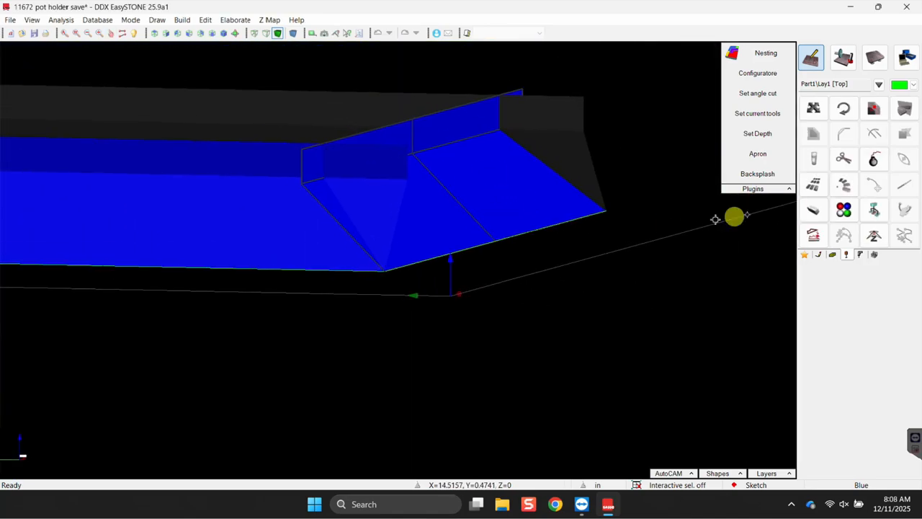
# Enlarge surface G(1) by a length of 0.25, then return to Machine mode.
pyautogui.click(832, 256)
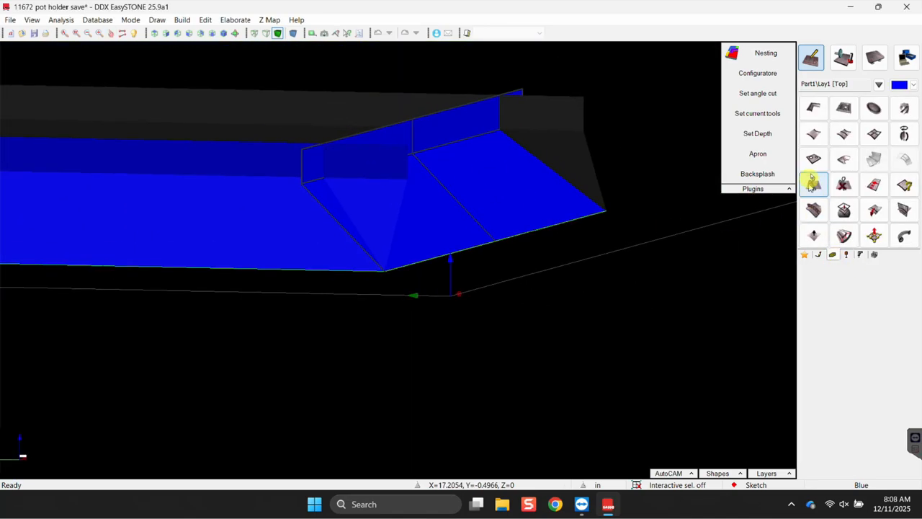
pyautogui.click(874, 187)
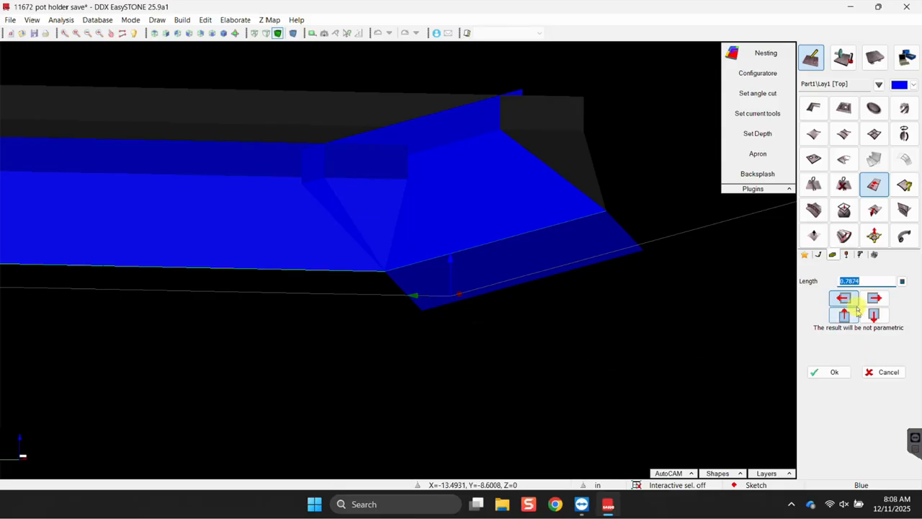
pyautogui.doubleClick(849, 280)
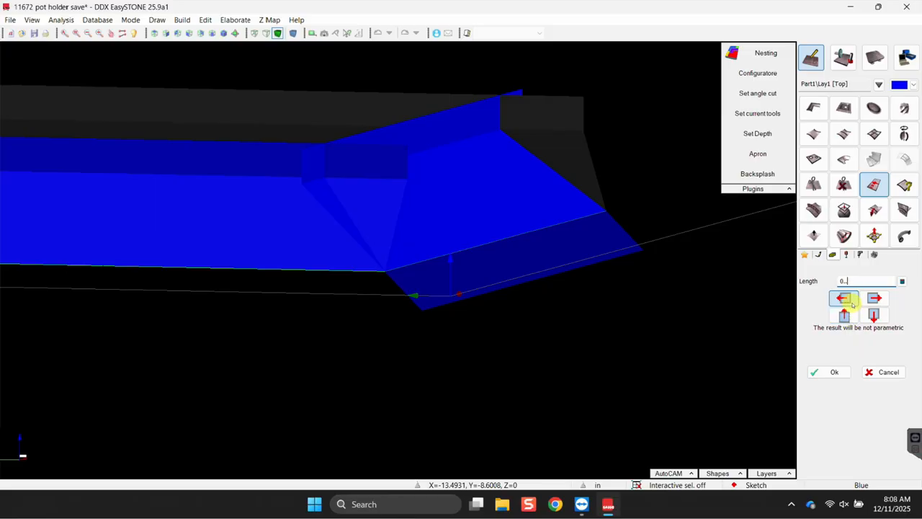
pyautogui.write('25')
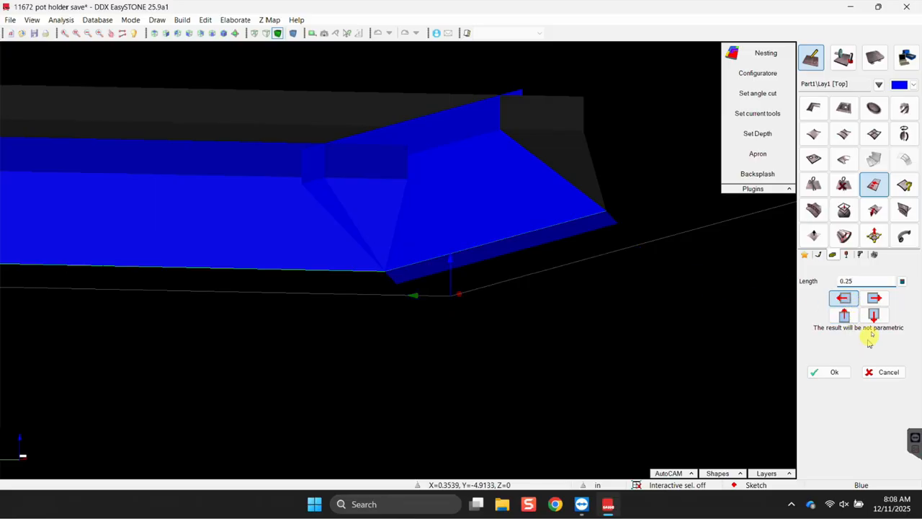
pyautogui.click(835, 372)
pyautogui.moveTo(481, 276); pyautogui.dragTo(465, 286, button='middle')
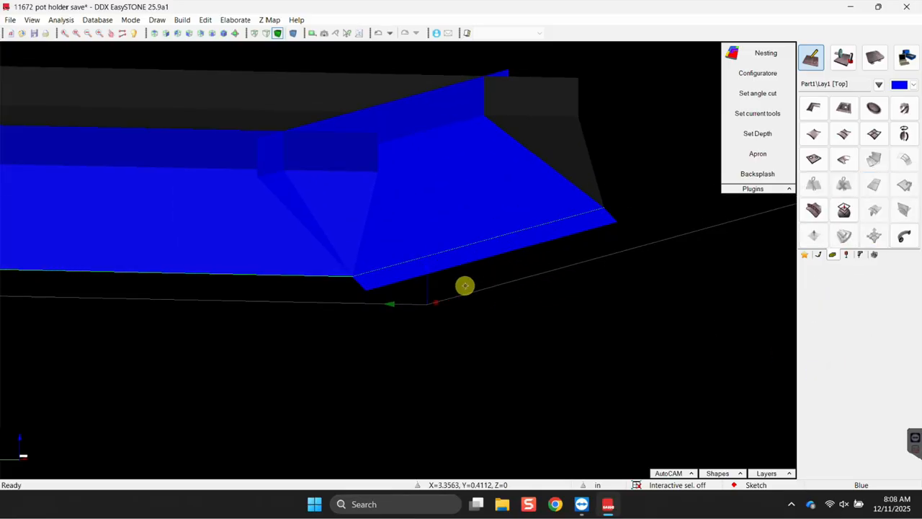
pyautogui.scroll(5, 450, 262)
pyautogui.scroll(-1, 453, 281)
pyautogui.moveTo(522, 302); pyautogui.dragTo(549, 329, button='middle')
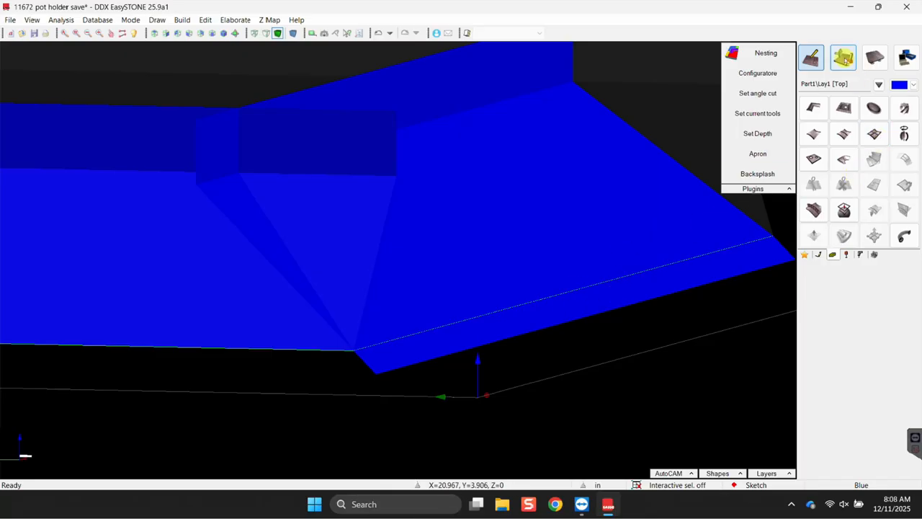
pyautogui.click(844, 58)
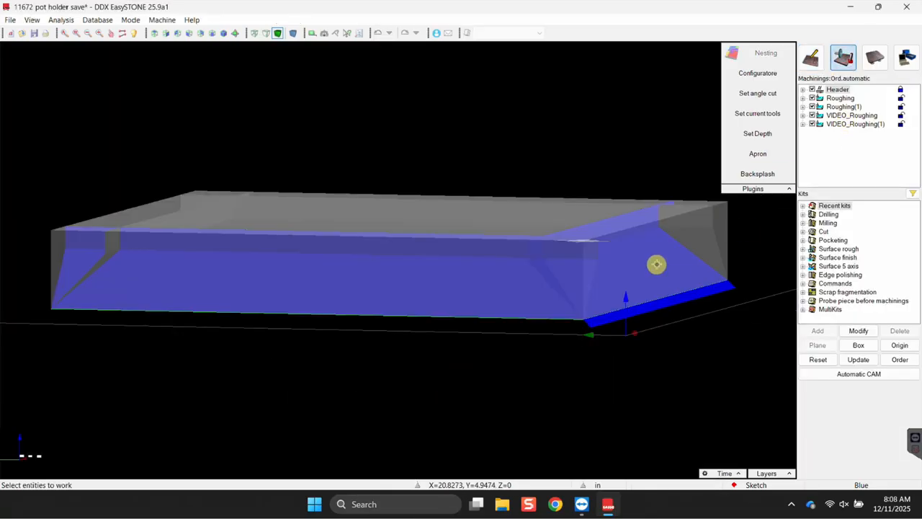
# Add a Surface finish Brushing kit to the end face with a 90° angle.
pyautogui.click(656, 265)
pyautogui.click(702, 309)
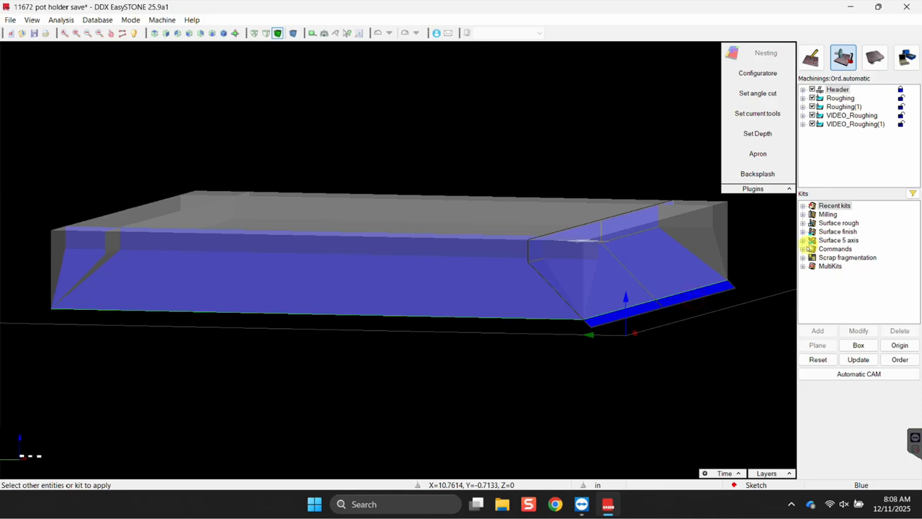
pyautogui.click(802, 240)
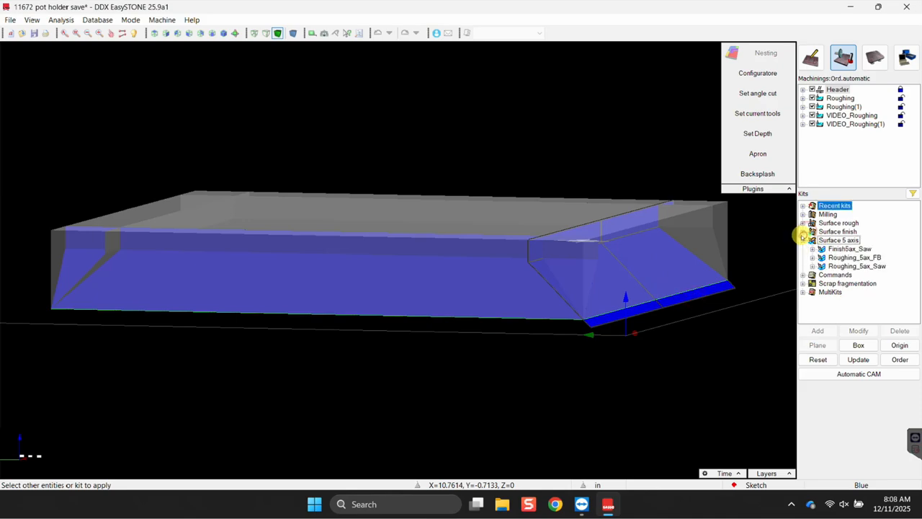
pyautogui.click(802, 231)
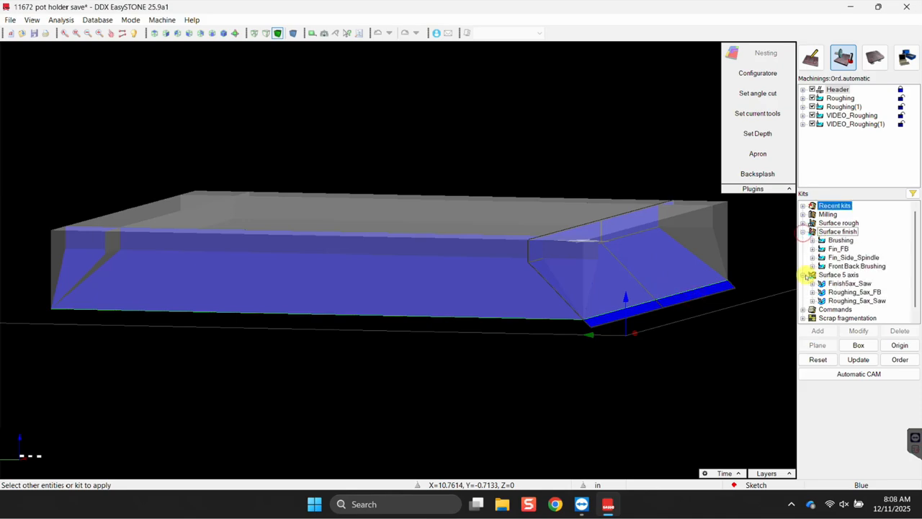
pyautogui.click(802, 274)
pyautogui.click(841, 241)
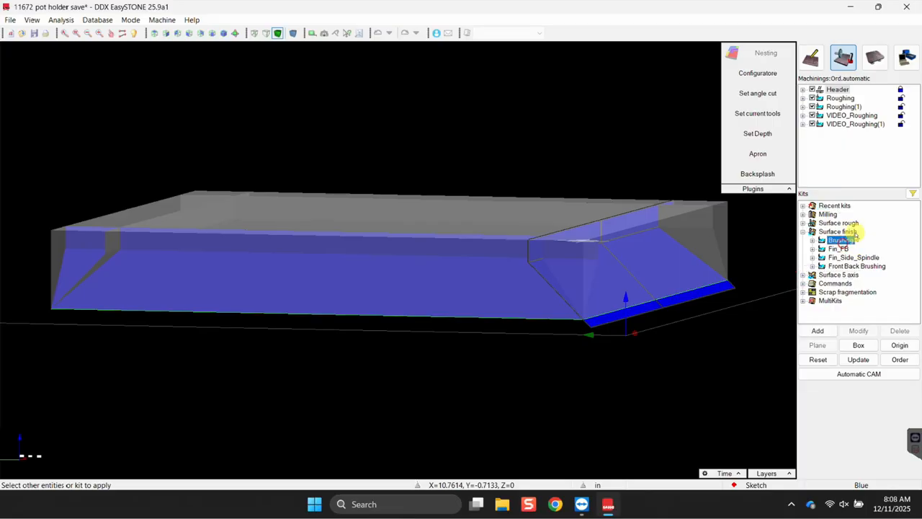
pyautogui.click(821, 330)
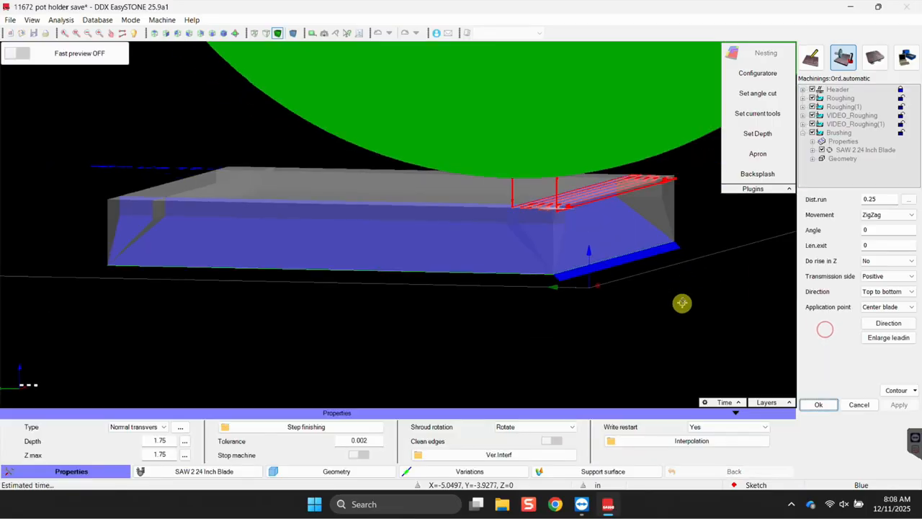
pyautogui.click(878, 229)
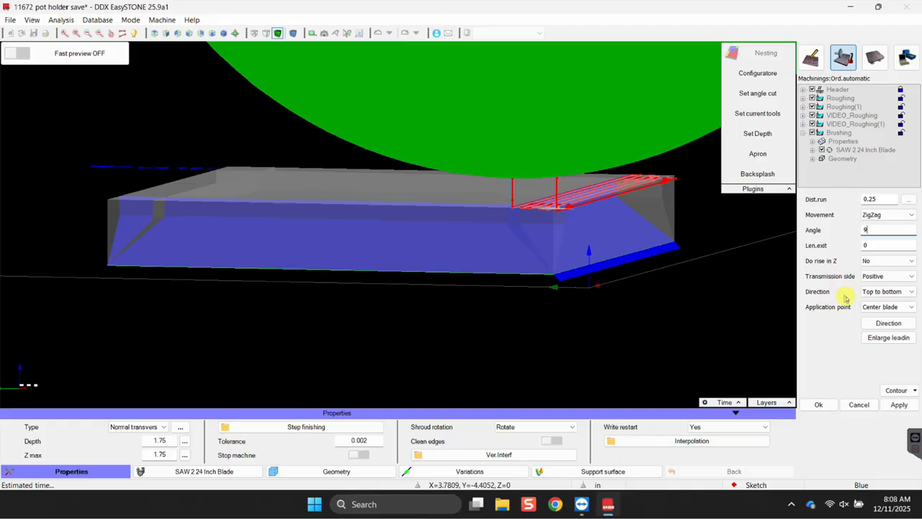
pyautogui.click(895, 408)
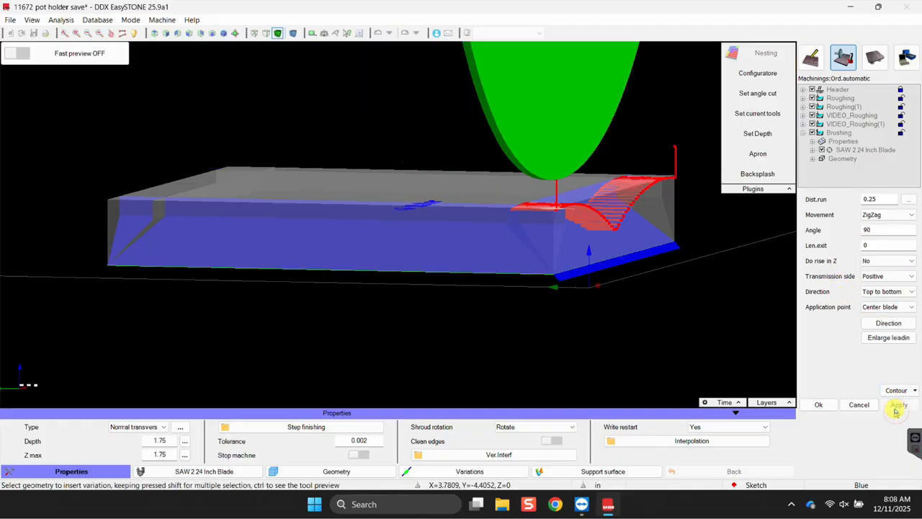
# Mark surfaces G(33) and G(35) under Exclude surfaces and regenerate the toolpath.
pyautogui.rightClick(542, 261)
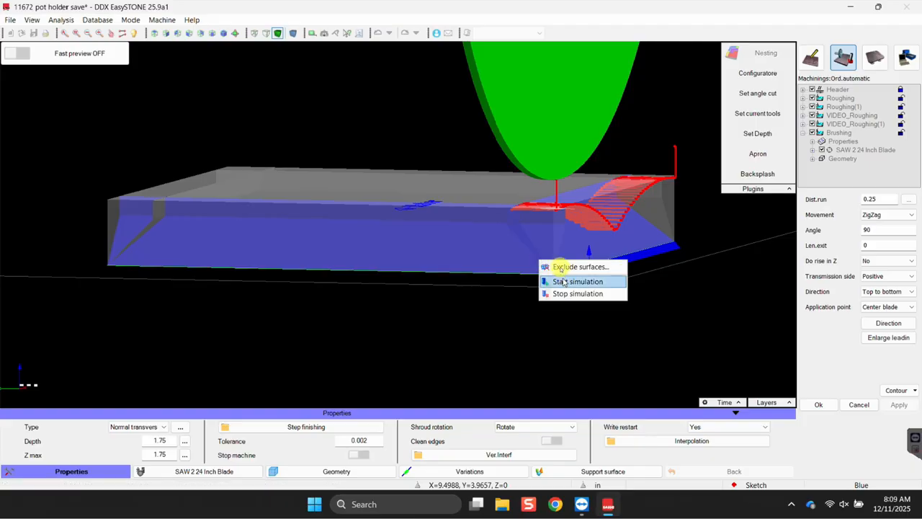
pyautogui.click(569, 267)
pyautogui.click(456, 245)
pyautogui.click(562, 188)
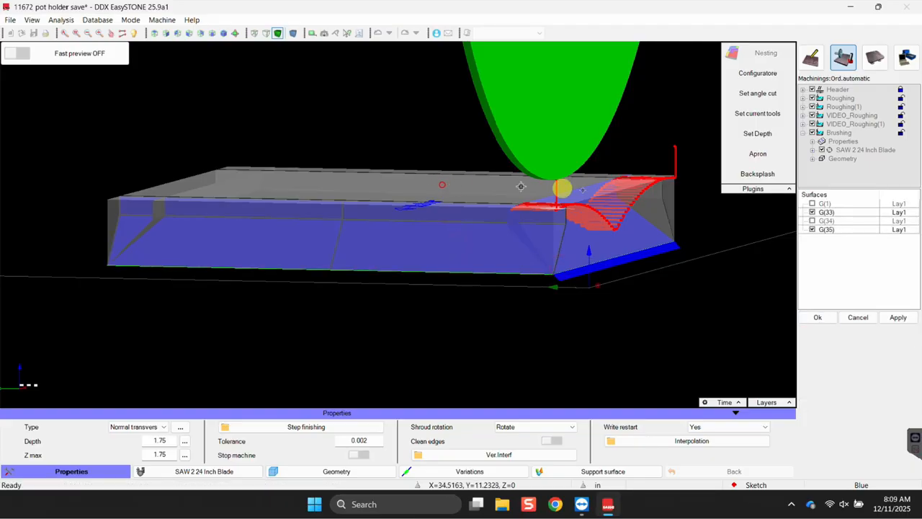
pyautogui.click(897, 317)
# Orbit and pan around the part to inspect the new toolpath, then confirm the surface choice.
pyautogui.scroll(5, 591, 286)
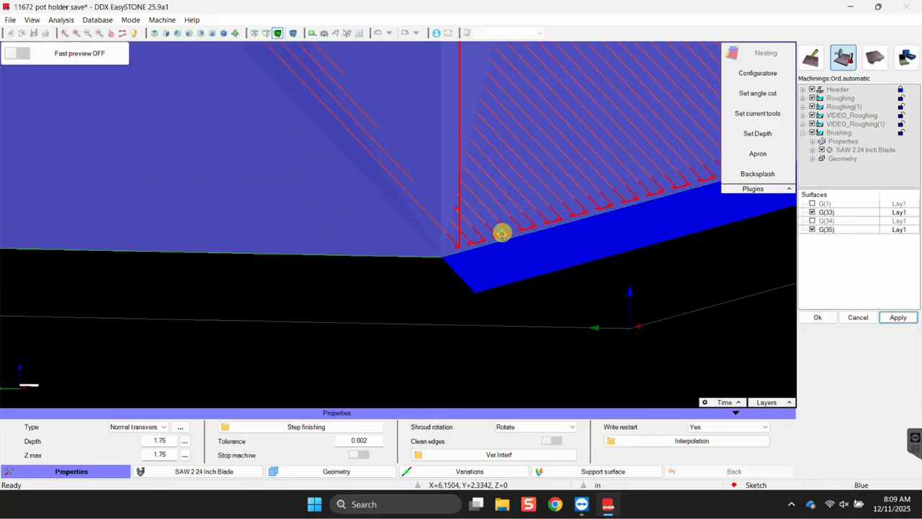
pyautogui.scroll(-2, 505, 238)
pyautogui.moveTo(502, 257); pyautogui.dragTo(569, 188, button='middle')
pyautogui.scroll(-8, 555, 209)
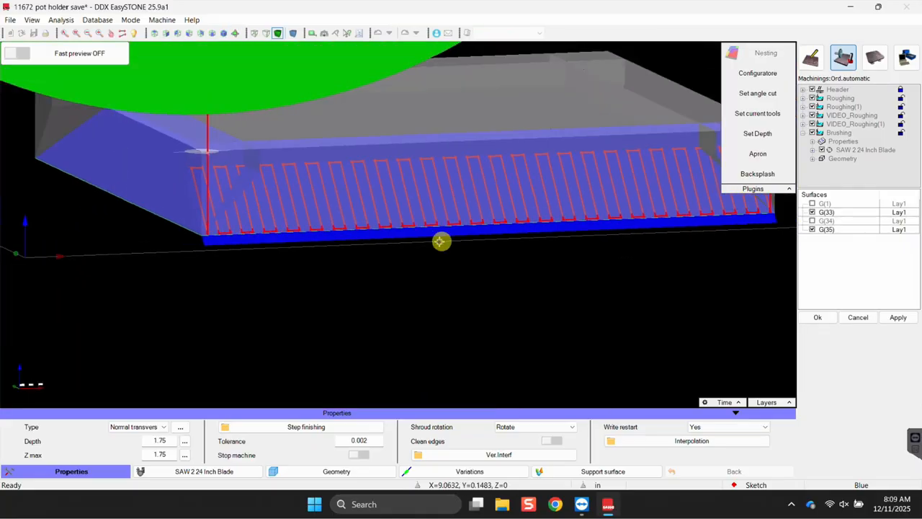
pyautogui.moveTo(407, 266); pyautogui.dragTo(558, 243, button='middle')
pyautogui.scroll(5, 470, 216)
pyautogui.scroll(5, 470, 216)
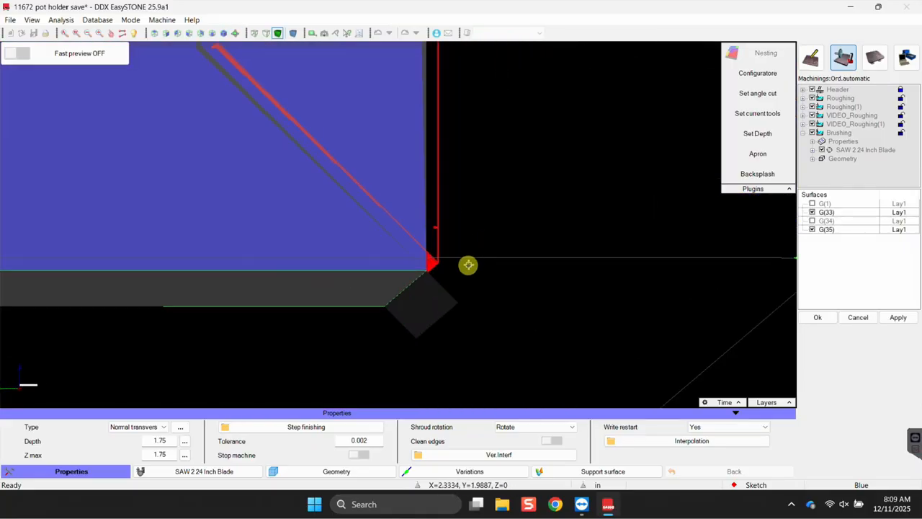
pyautogui.moveTo(522, 239); pyautogui.dragTo(598, 286, button='middle')
pyautogui.moveTo(566, 222)
pyautogui.mouseDown(button='middle')
pyautogui.moveTo(583, 251)
pyautogui.moveTo(569, 274)
pyautogui.moveTo(557, 268)
pyautogui.moveTo(577, 268)
pyautogui.moveTo(581, 255)
pyautogui.moveTo(561, 266)
pyautogui.moveTo(588, 264)
pyautogui.moveTo(580, 269)
pyautogui.moveTo(506, 255)
pyautogui.moveTo(545, 280)
pyautogui.moveTo(583, 256)
pyautogui.mouseUp(button='middle')
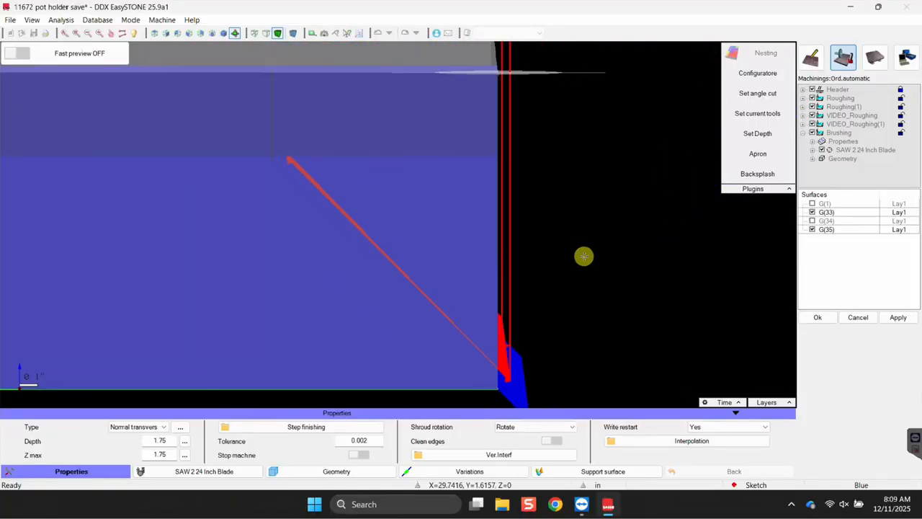
pyautogui.moveTo(538, 308); pyautogui.dragTo(573, 222, button='middle')
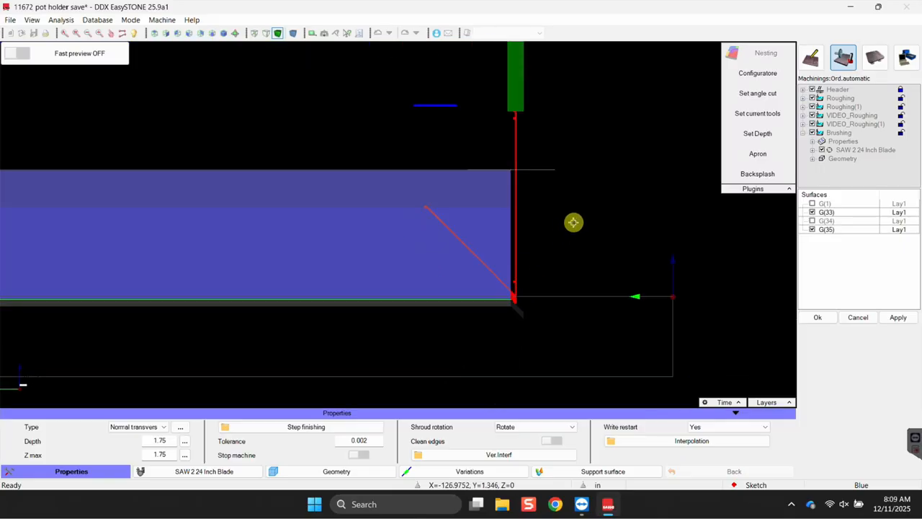
pyautogui.rightClick(629, 201)
pyautogui.click(825, 319)
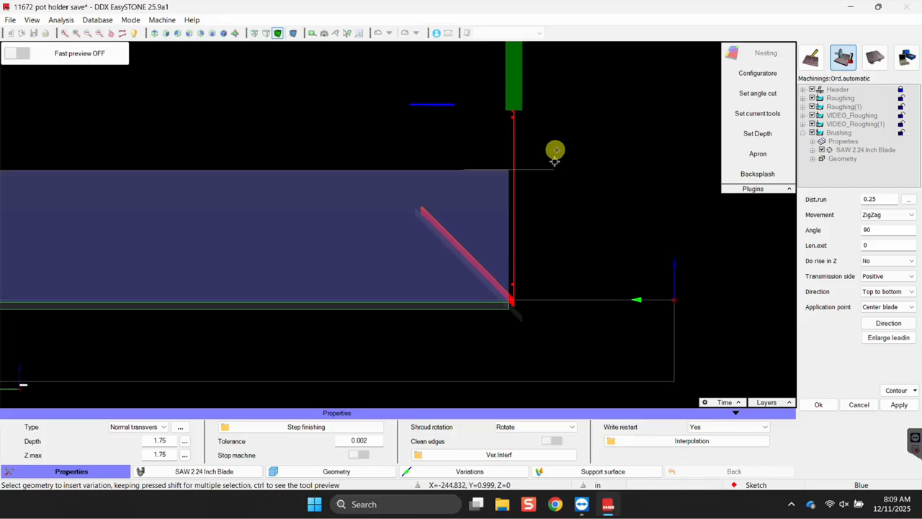
# Start the Brushing simulation and zoom in on the red saw mark, rewinding slightly.
pyautogui.moveTo(556, 149); pyautogui.dragTo(511, 184)
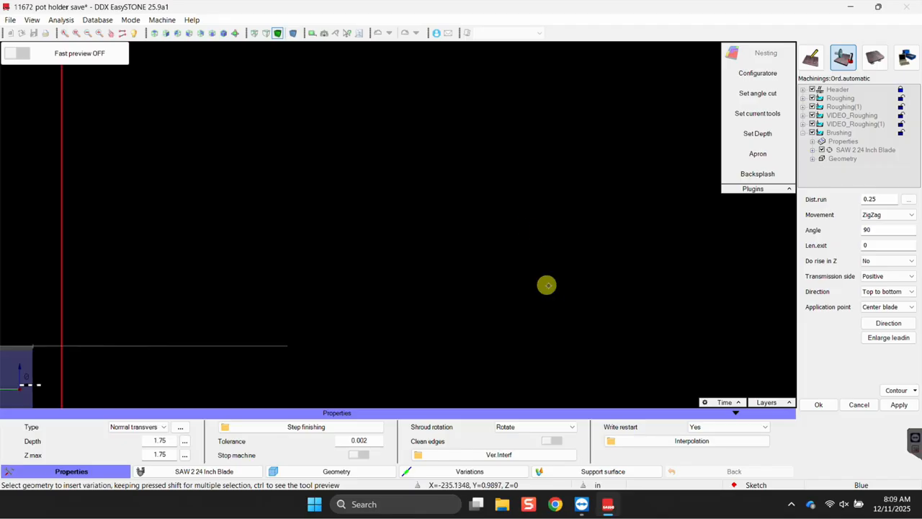
pyautogui.rightClick(467, 245)
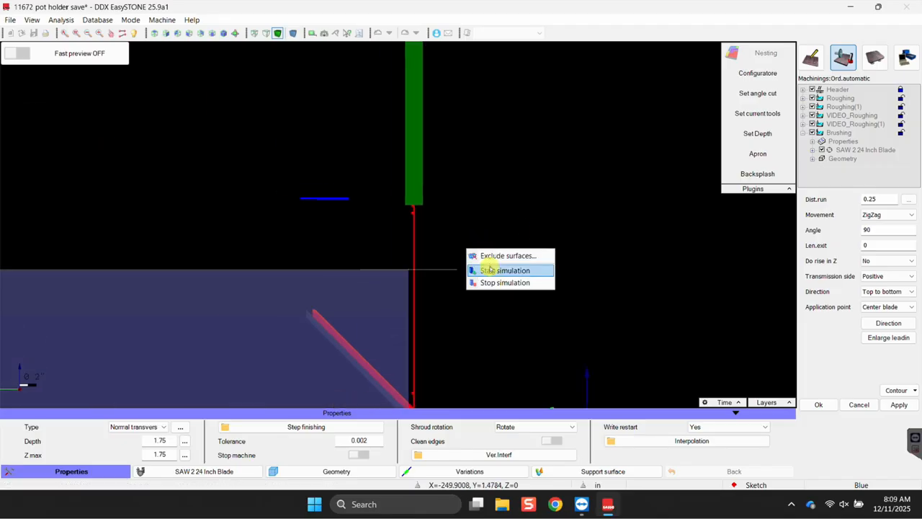
pyautogui.click(489, 271)
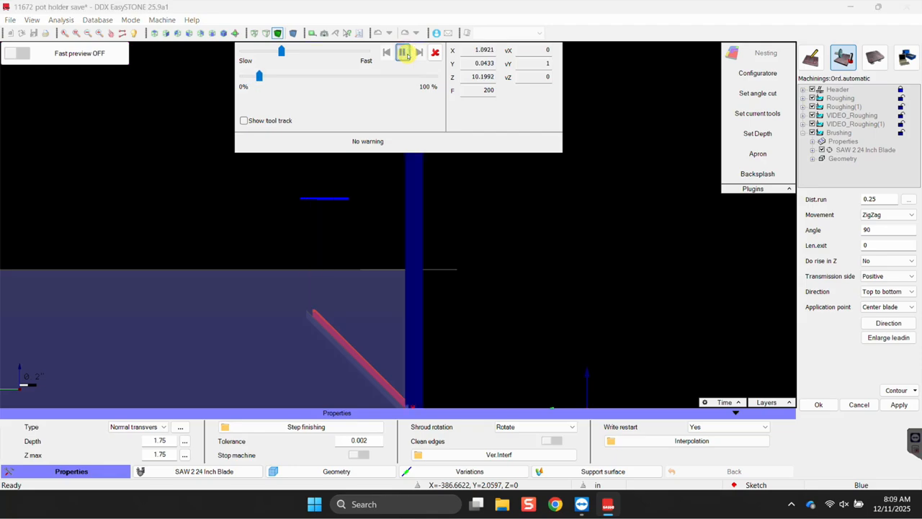
pyautogui.moveTo(441, 242); pyautogui.dragTo(392, 146, button='middle')
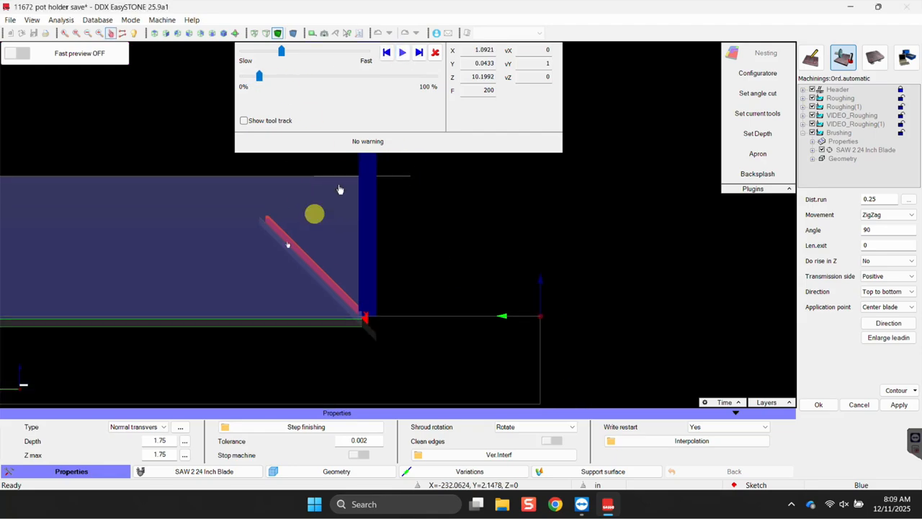
pyautogui.scroll(8, 349, 305)
pyautogui.moveTo(369, 191); pyautogui.dragTo(367, 196, button='middle')
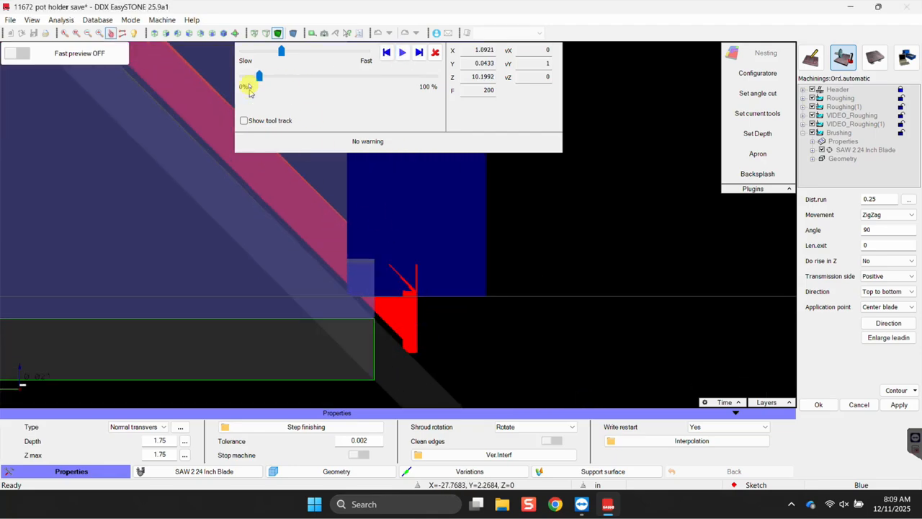
pyautogui.moveTo(258, 77); pyautogui.dragTo(262, 86)
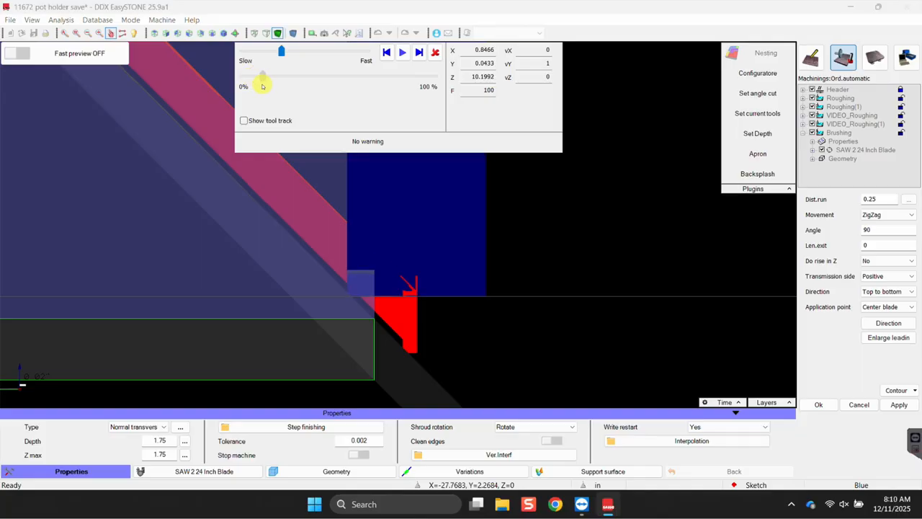
# Reposition the view over the blade cut and advance the simulation a little further.
pyautogui.moveTo(390, 304); pyautogui.dragTo(383, 417, button='middle')
pyautogui.scroll(-3, 350, 333)
pyautogui.scroll(-1, 395, 374)
pyautogui.moveTo(394, 374); pyautogui.dragTo(392, 318, button='middle')
pyautogui.scroll(4, 387, 285)
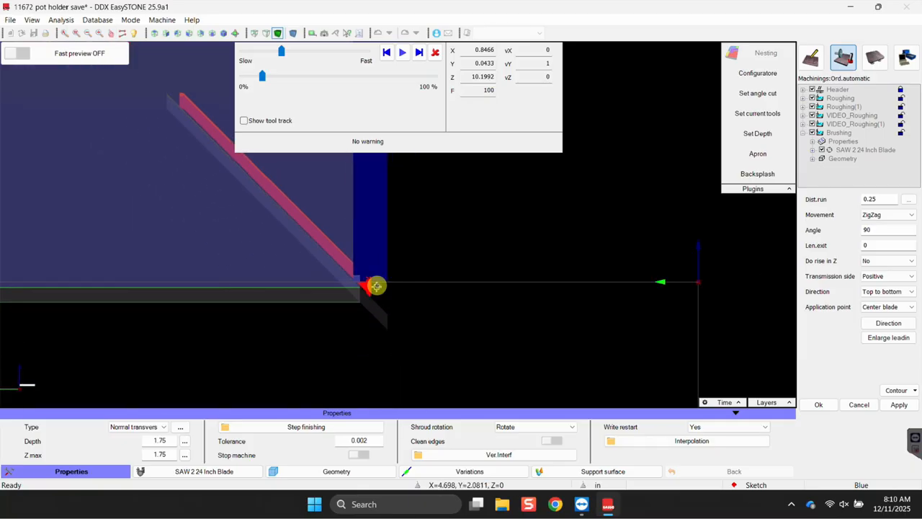
pyautogui.scroll(2, 308, 319)
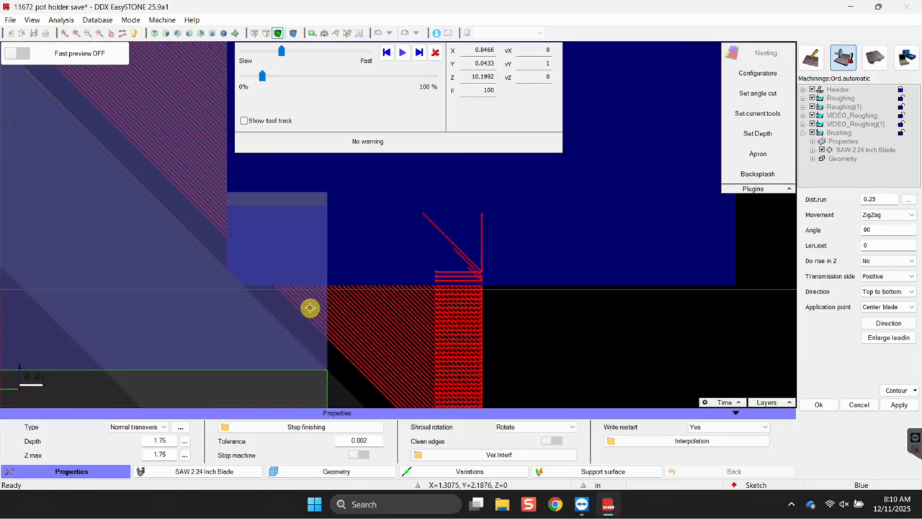
pyautogui.scroll(-5, 308, 328)
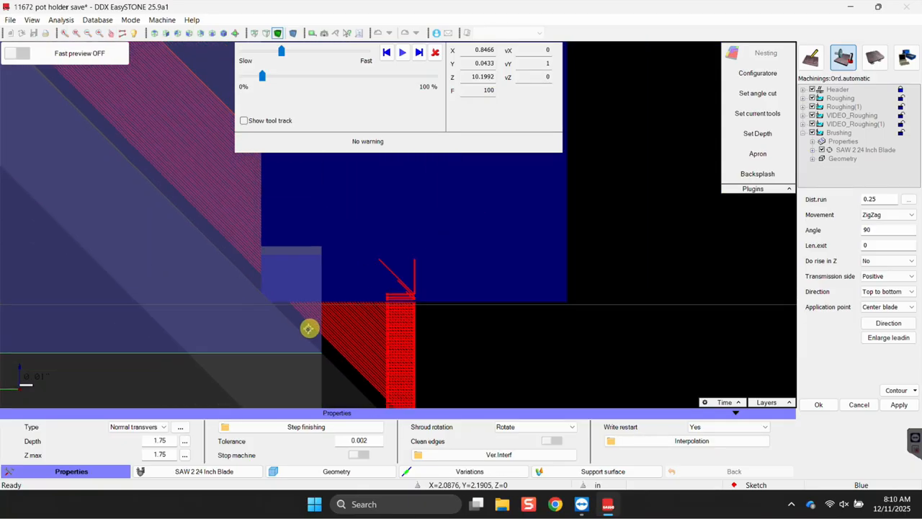
pyautogui.moveTo(318, 279); pyautogui.dragTo(381, 239, button='middle')
pyautogui.scroll(3, 365, 267)
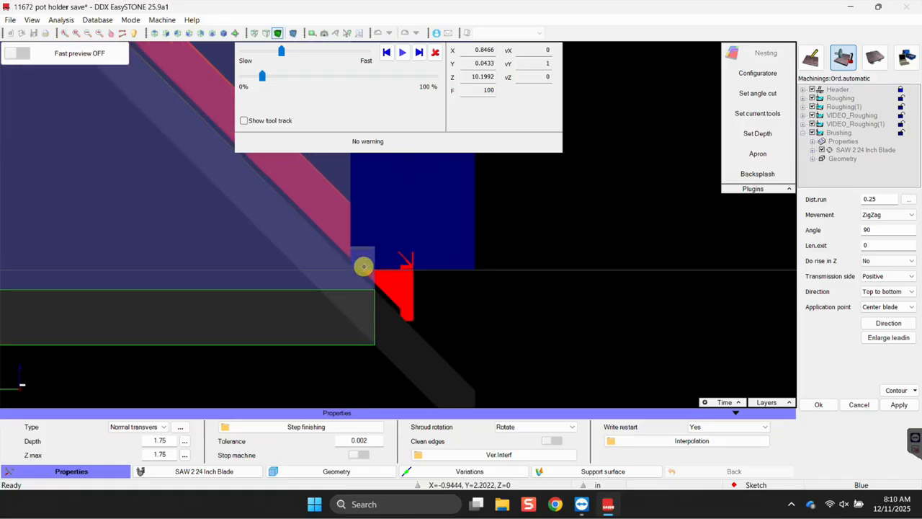
pyautogui.moveTo(260, 75); pyautogui.dragTo(359, 101)
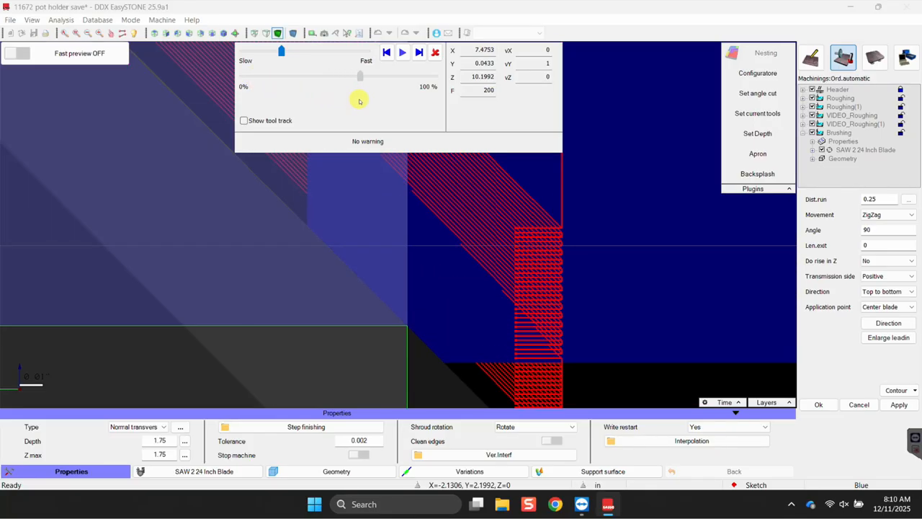
# Check the bevel from a side view, run the simulation to the end, close it, and confirm Brushing.
pyautogui.scroll(-8, 441, 209)
pyautogui.moveTo(541, 278); pyautogui.dragTo(506, 270, button='middle')
pyautogui.scroll(-6, 507, 270)
pyautogui.moveTo(578, 276); pyautogui.dragTo(526, 281, button='middle')
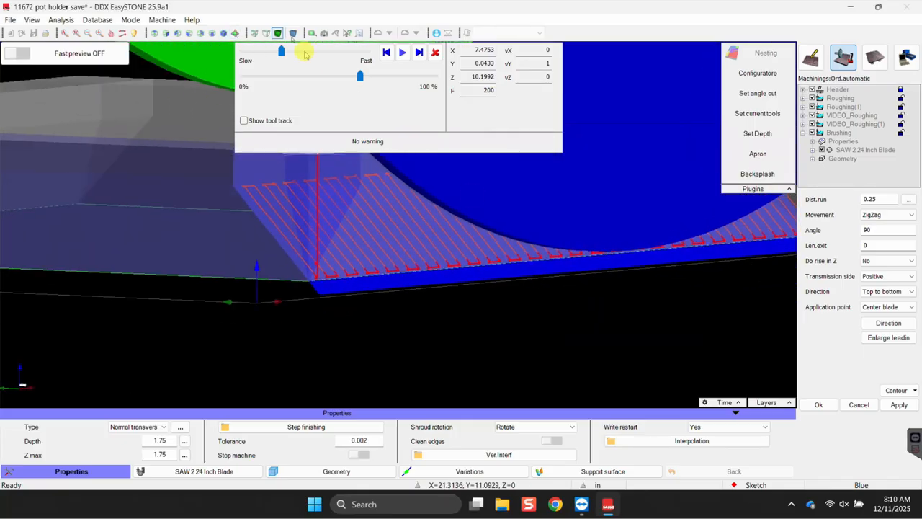
pyautogui.click(189, 32)
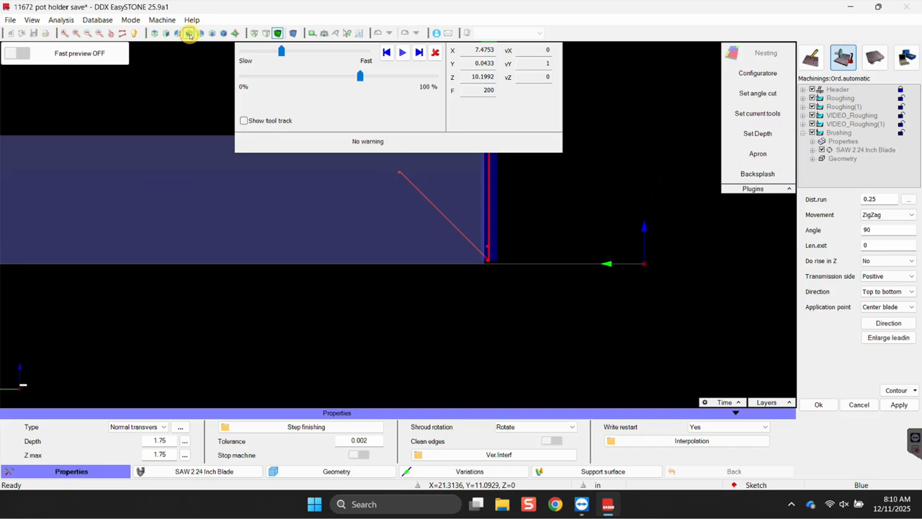
pyautogui.scroll(5, 486, 255)
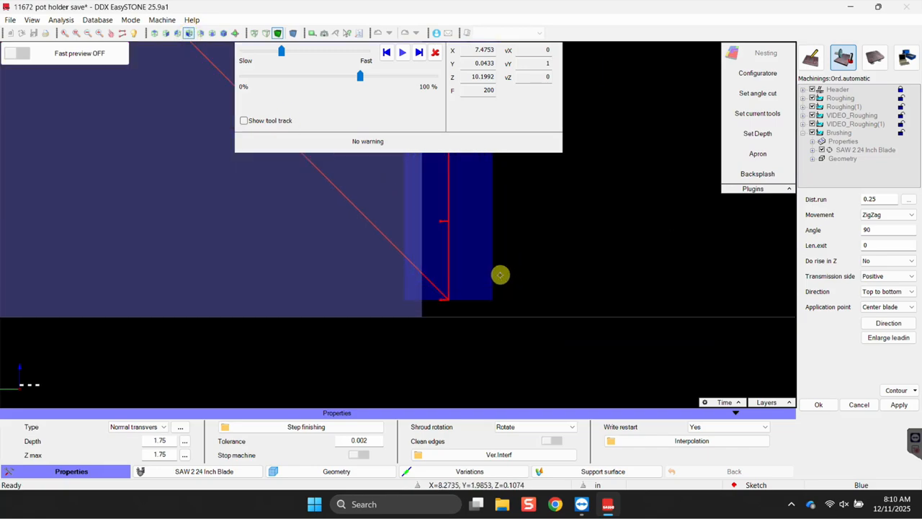
pyautogui.scroll(1, 405, 239)
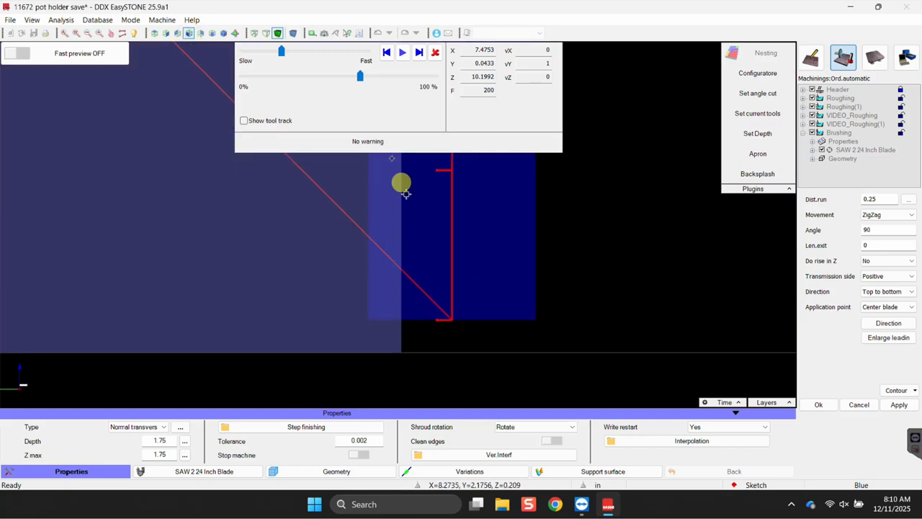
pyautogui.moveTo(373, 79); pyautogui.dragTo(264, 92)
pyautogui.click(435, 53)
pyautogui.scroll(-6, 481, 213)
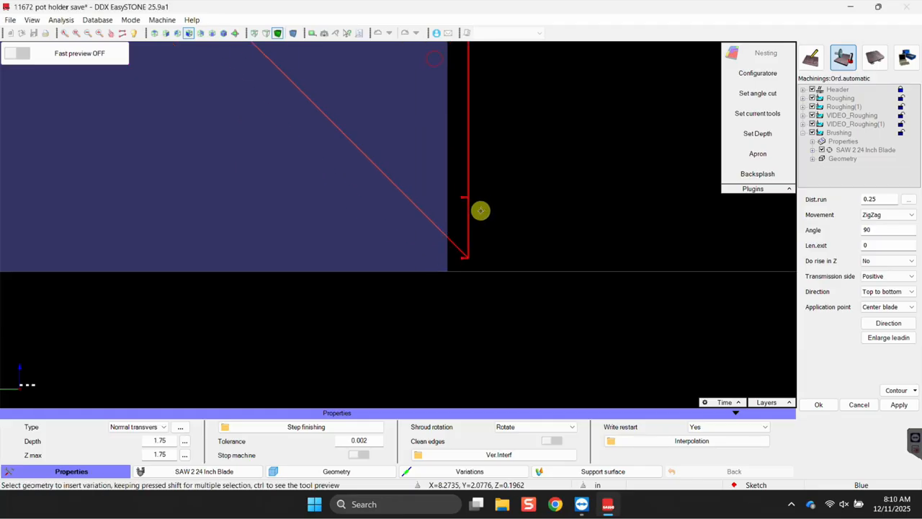
pyautogui.moveTo(534, 218); pyautogui.dragTo(499, 237, button='middle')
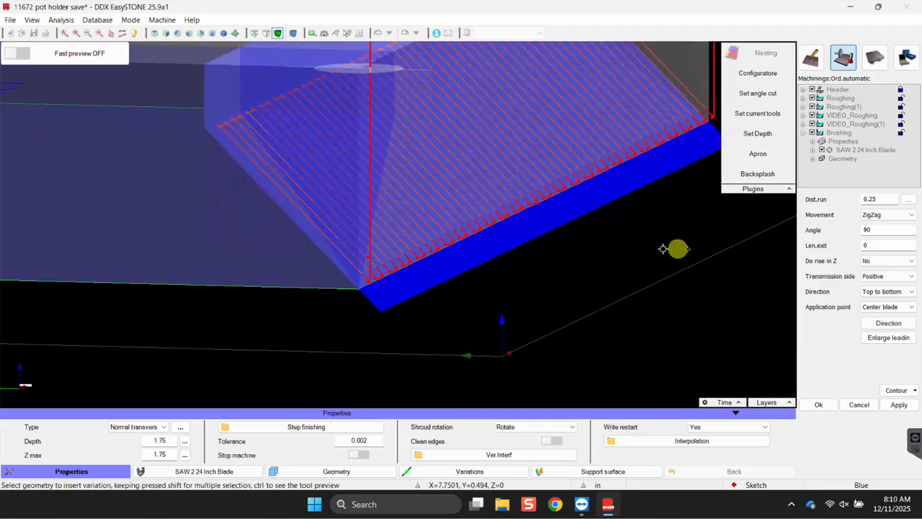
pyautogui.click(817, 405)
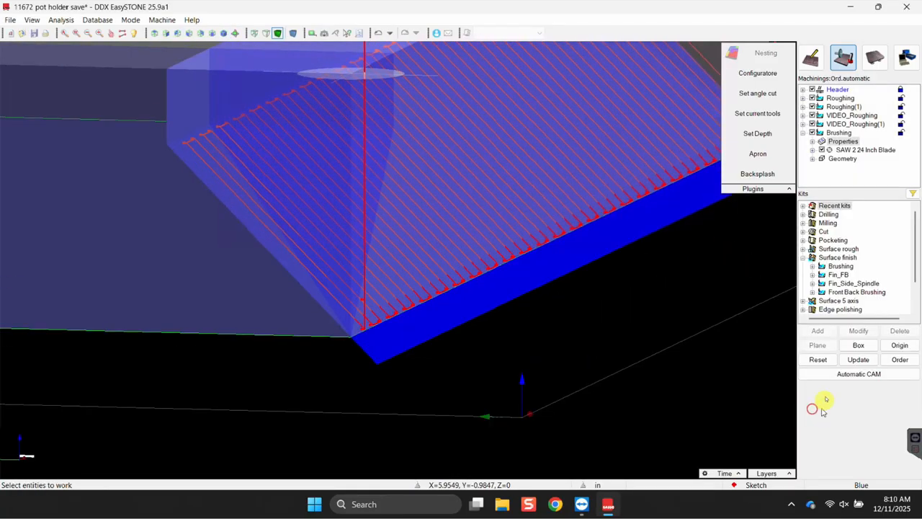
# Uncheck Roughing(1), VIDEO_Roughing and VIDEO_Roughing(1), leaving Roughing and Brushing active.
pyautogui.click(839, 98)
pyautogui.click(837, 107)
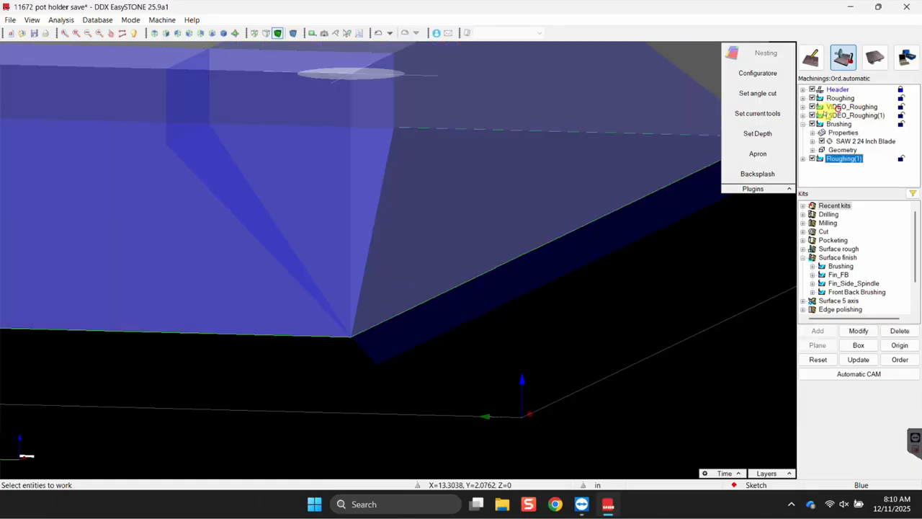
pyautogui.moveTo(840, 124); pyautogui.dragTo(842, 106)
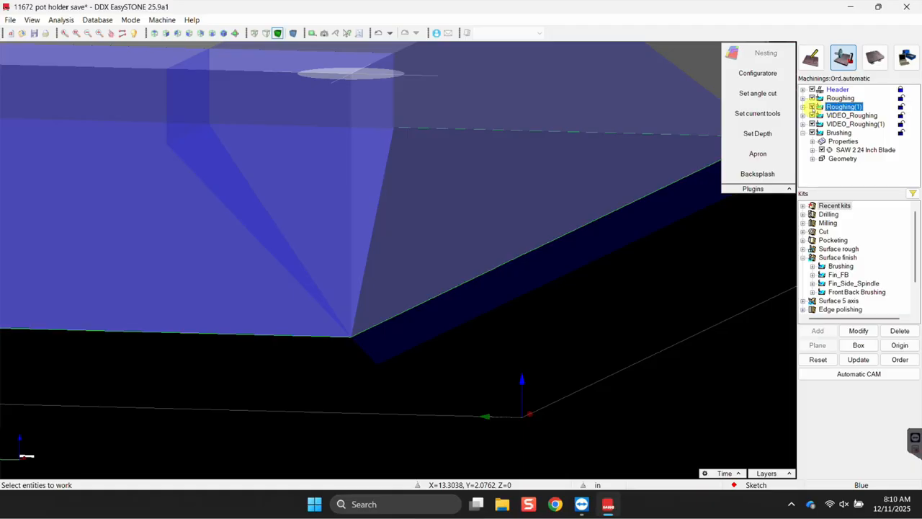
pyautogui.click(815, 116)
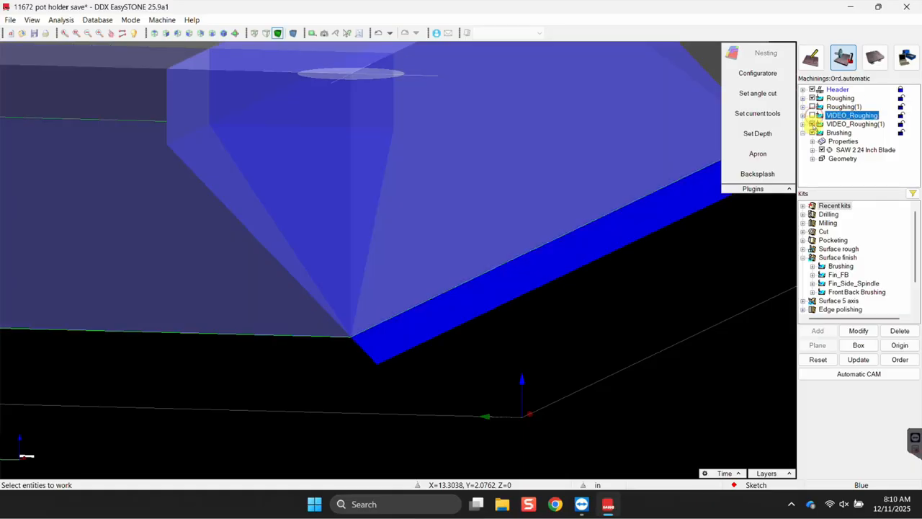
pyautogui.click(814, 124)
pyautogui.click(833, 98)
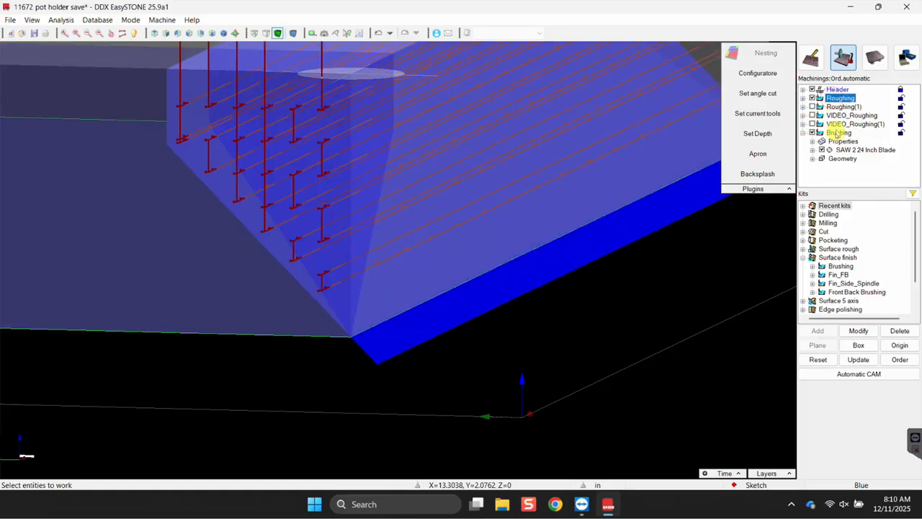
pyautogui.click(838, 133)
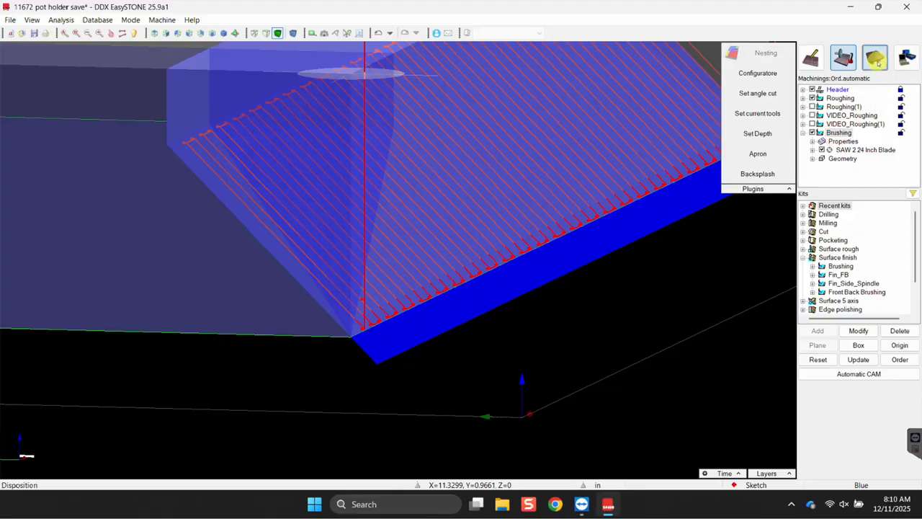
pyautogui.click(874, 58)
# Verify the part's disposition on the sheet.
pyautogui.click(873, 114)
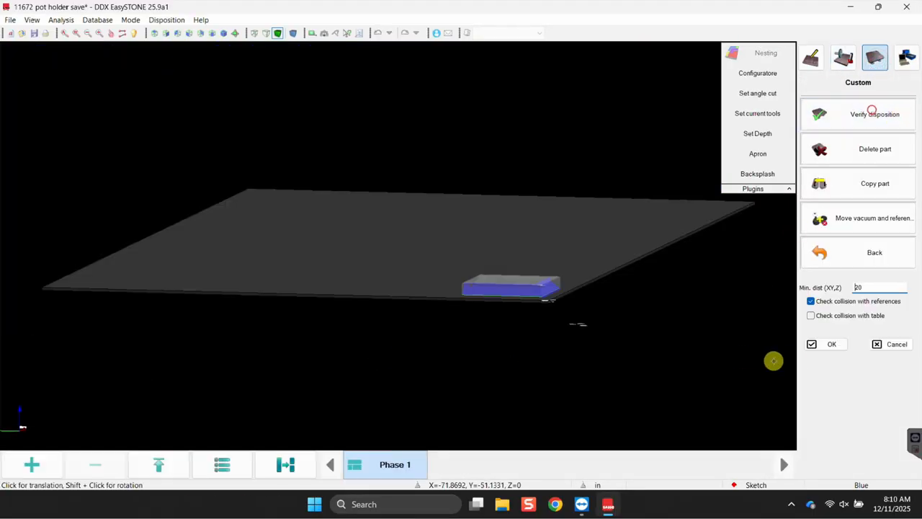
pyautogui.click(831, 343)
pyautogui.click(840, 453)
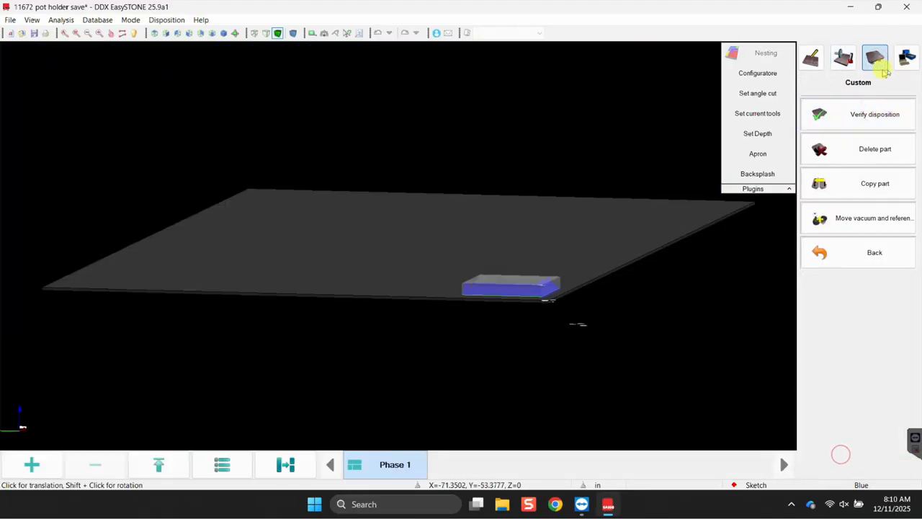
# In Do It mode, generate the NC code and launch the PowerSIM machine simulation.
pyautogui.click(906, 58)
pyautogui.moveTo(681, 262); pyautogui.dragTo(508, 362)
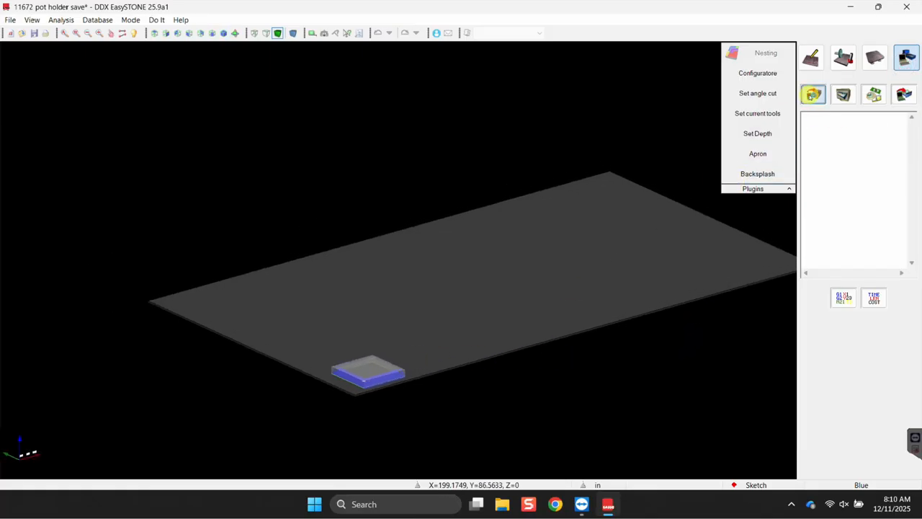
pyautogui.click(812, 95)
pyautogui.click(844, 95)
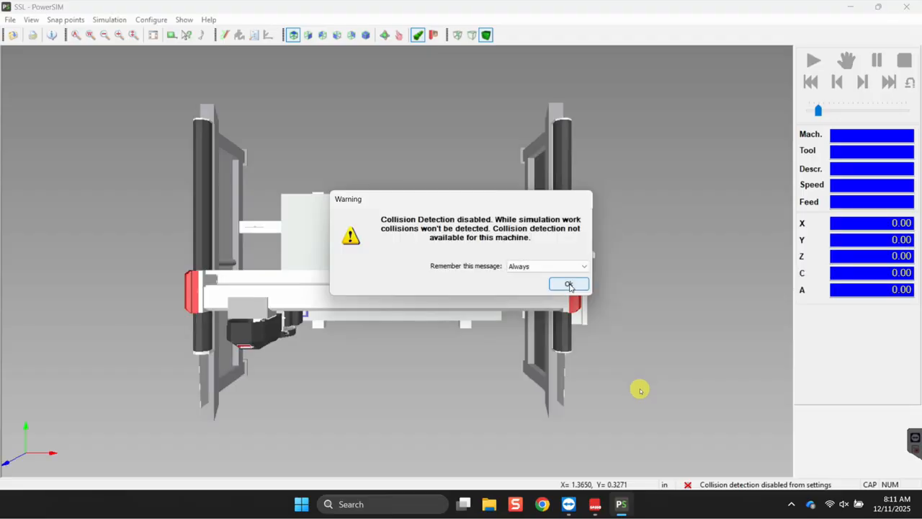
# Dismiss the collision warning and play the roughing and brushing simulation, orbiting to watch the saw.
pyautogui.click(569, 284)
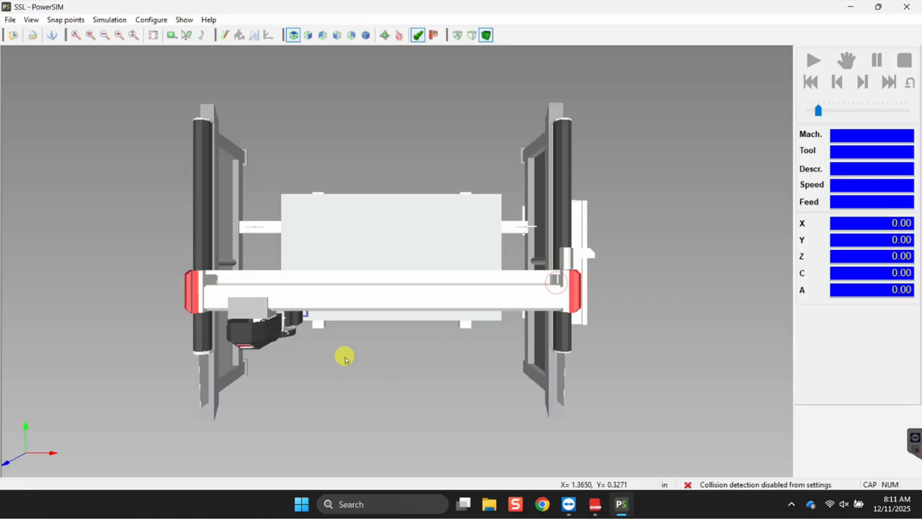
pyautogui.moveTo(343, 181); pyautogui.dragTo(421, 169, button='middle')
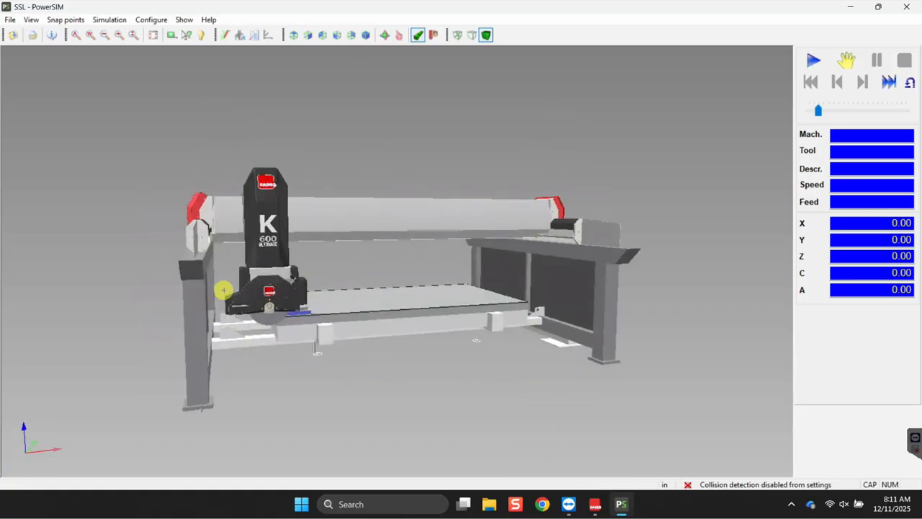
pyautogui.scroll(6, 252, 278)
pyautogui.moveTo(404, 330); pyautogui.dragTo(471, 315, button='middle')
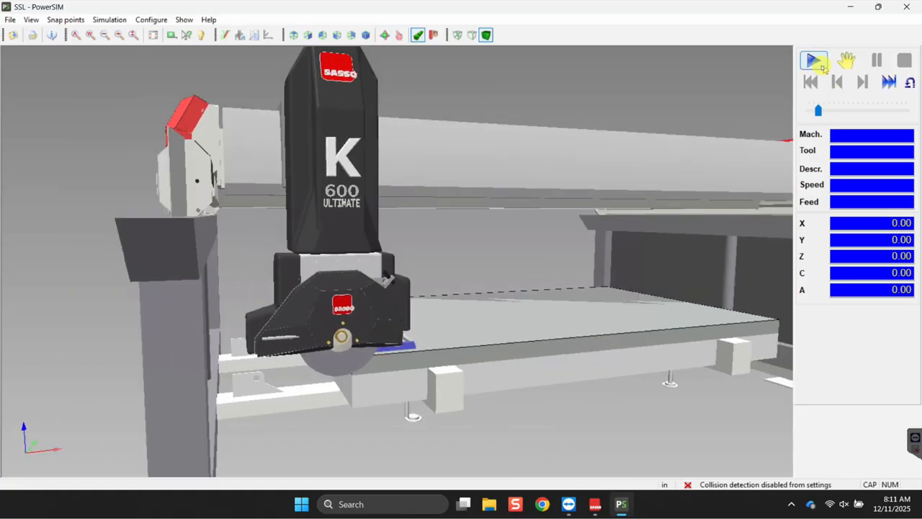
pyautogui.click(814, 59)
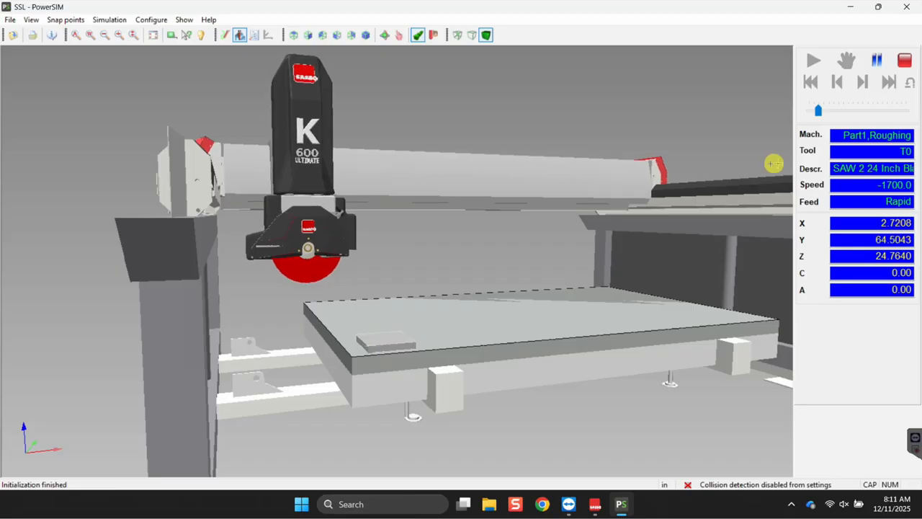
pyautogui.scroll(10, 403, 360)
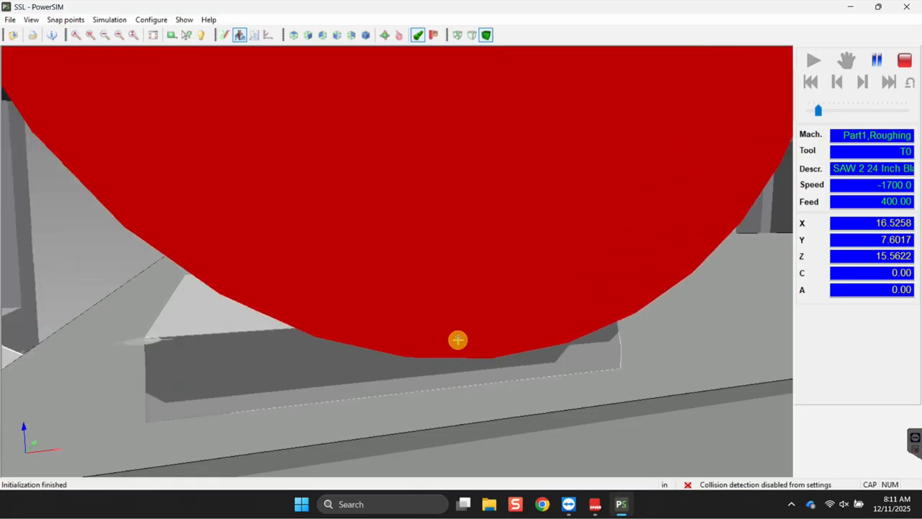
pyautogui.moveTo(456, 346); pyautogui.dragTo(468, 347, button='middle')
pyautogui.scroll(-5, 468, 347)
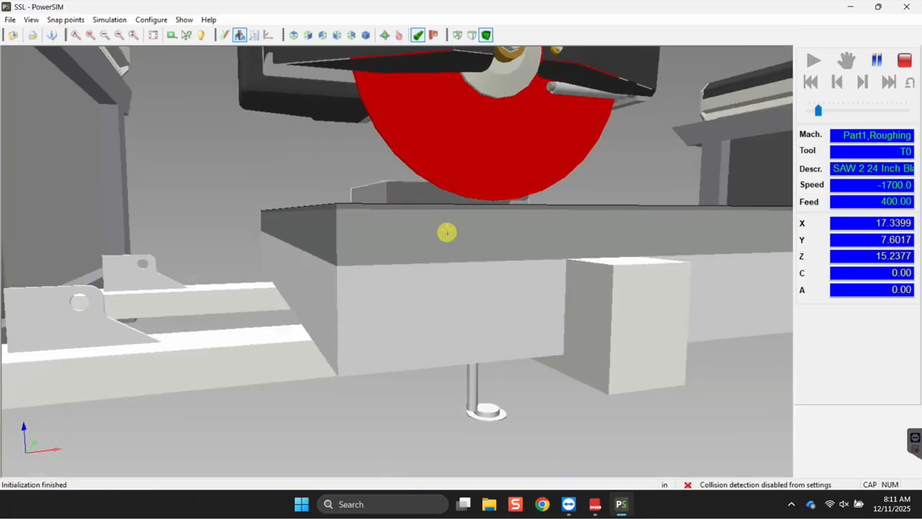
pyautogui.moveTo(446, 242); pyautogui.dragTo(444, 270, button='middle')
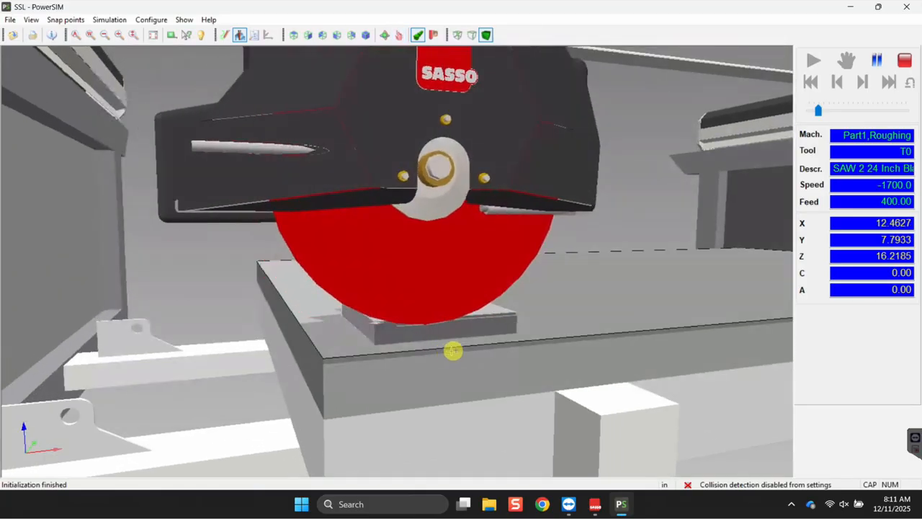
pyautogui.scroll(5, 413, 358)
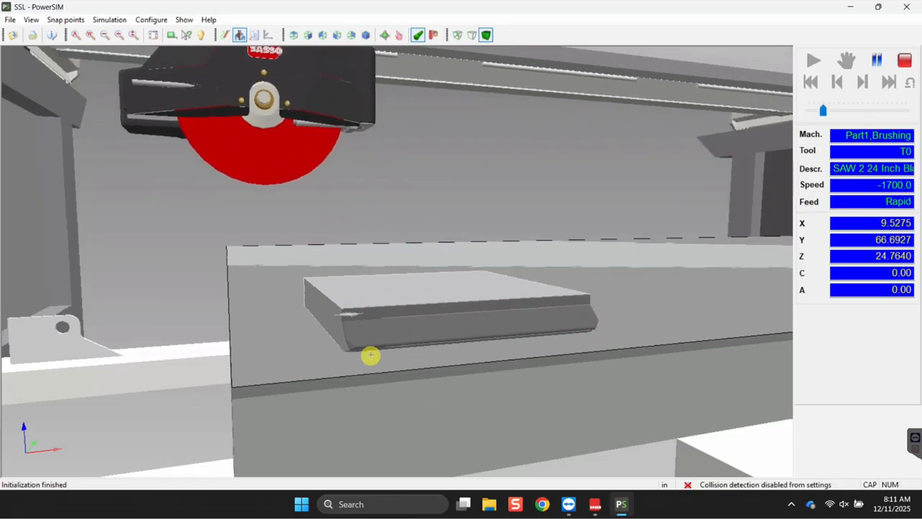
pyautogui.scroll(4, 384, 354)
pyautogui.scroll(-5, 384, 354)
pyautogui.moveTo(556, 396); pyautogui.dragTo(664, 322, button='middle')
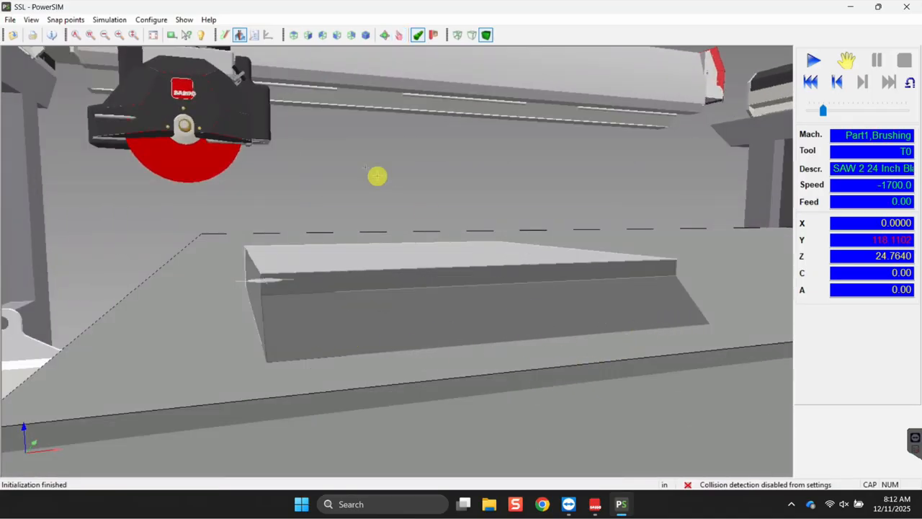
# Save the program Options and confirm VMill quality stays at High detail, low speed.
pyautogui.click(154, 23)
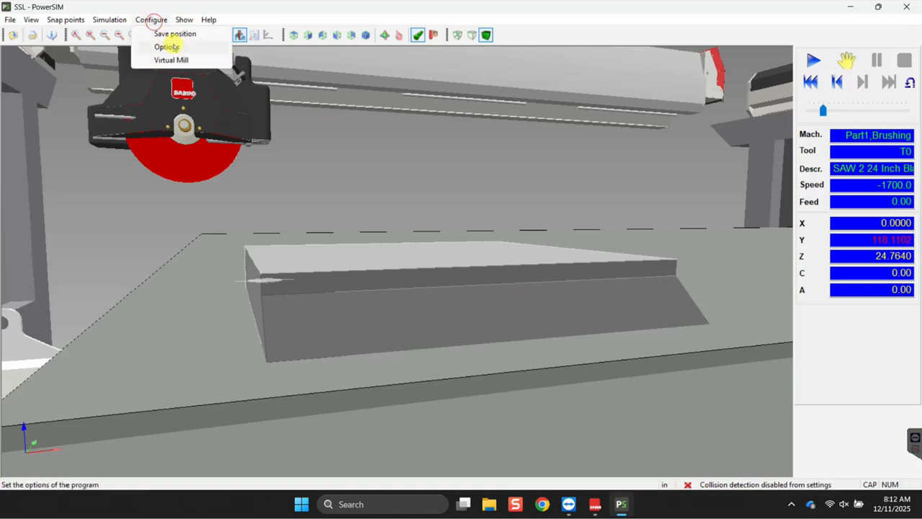
pyautogui.click(172, 45)
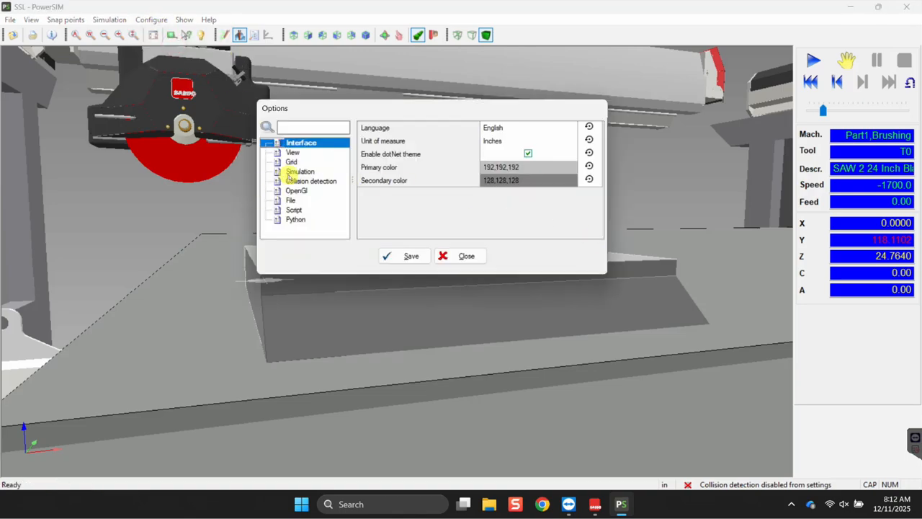
pyautogui.click(414, 256)
pyautogui.click(151, 19)
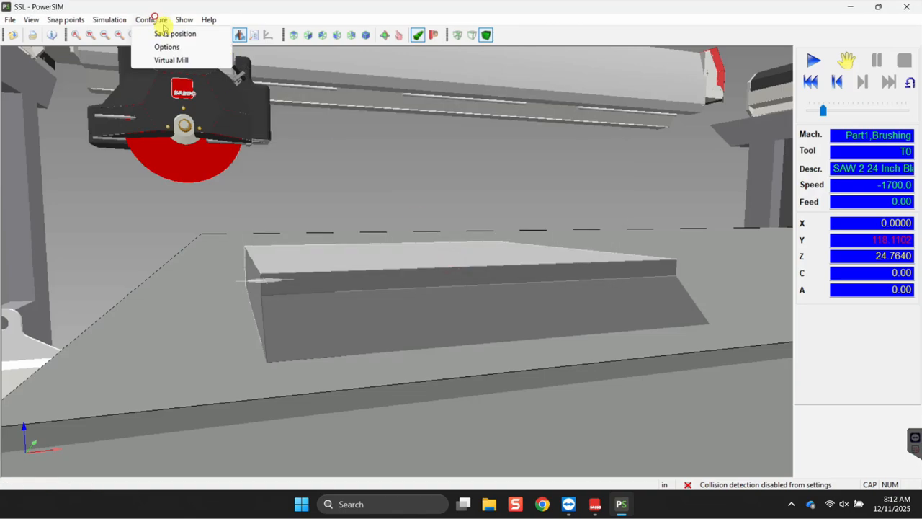
pyautogui.click(154, 61)
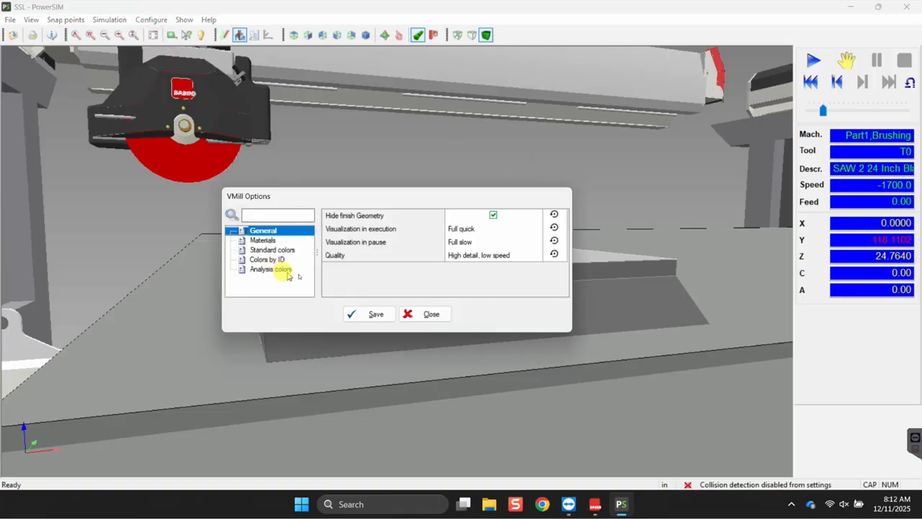
pyautogui.click(492, 254)
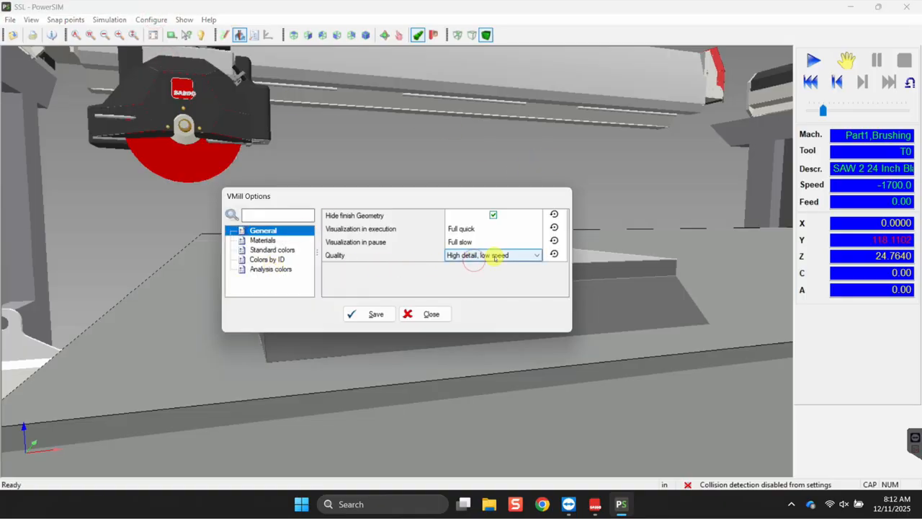
pyautogui.click(492, 254)
pyautogui.click(378, 289)
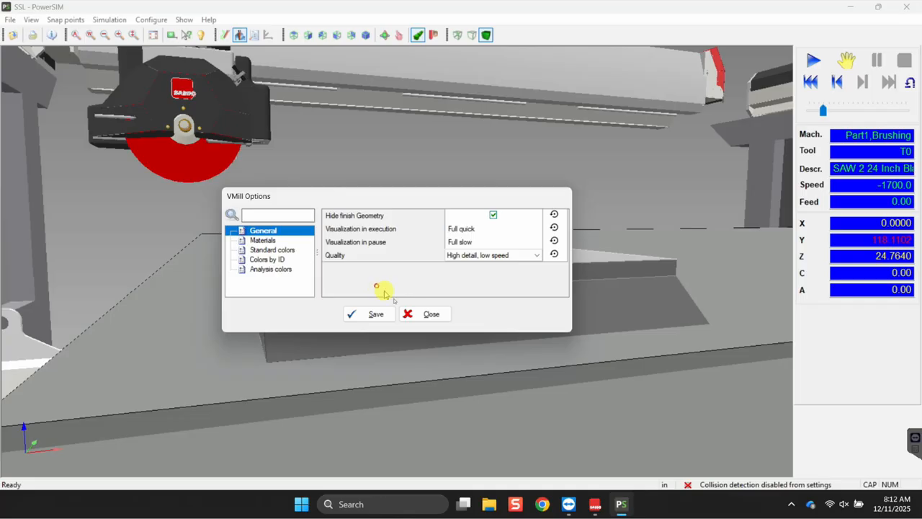
pyautogui.click(416, 315)
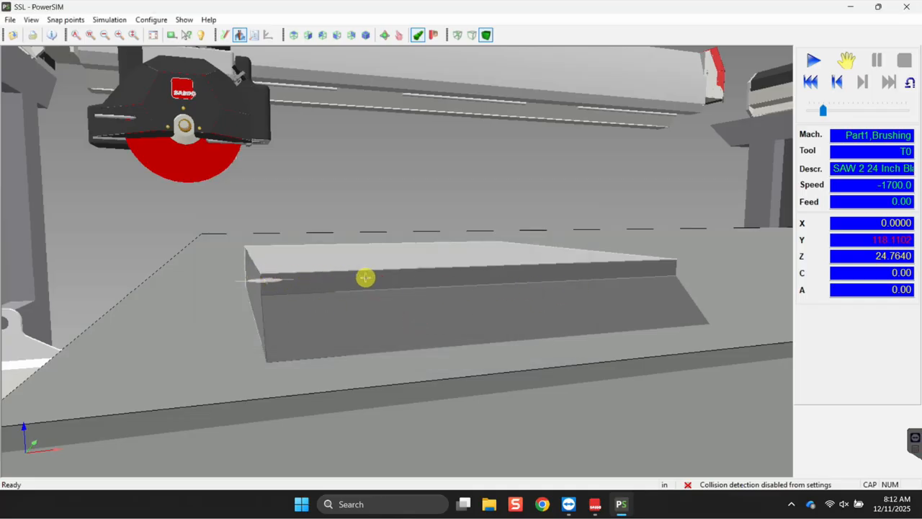
# Zoom over the slab's bevelled edge, then close PowerSIM.
pyautogui.scroll(-1, 640, 269)
pyautogui.scroll(2, 615, 273)
pyautogui.scroll(-1, 615, 273)
pyautogui.scroll(1, 627, 270)
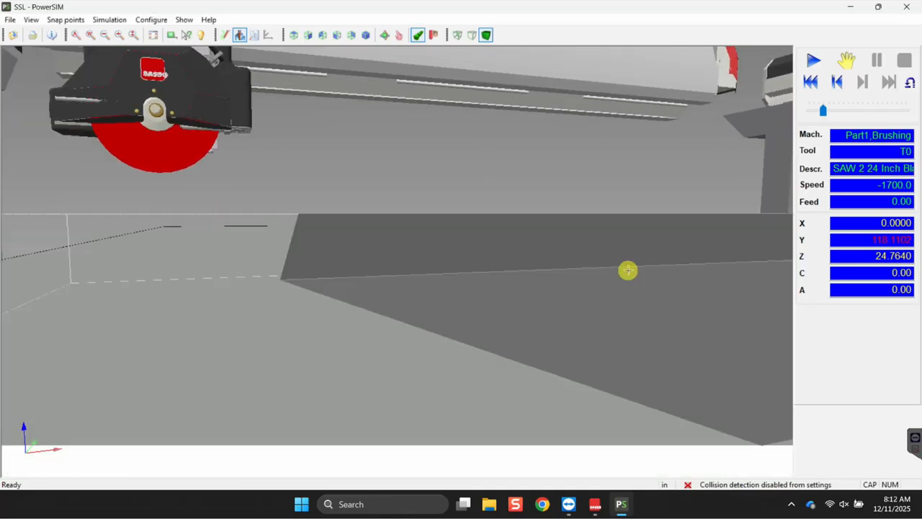
pyautogui.scroll(-1, 627, 277)
pyautogui.scroll(-1, 662, 315)
pyautogui.scroll(2, 416, 353)
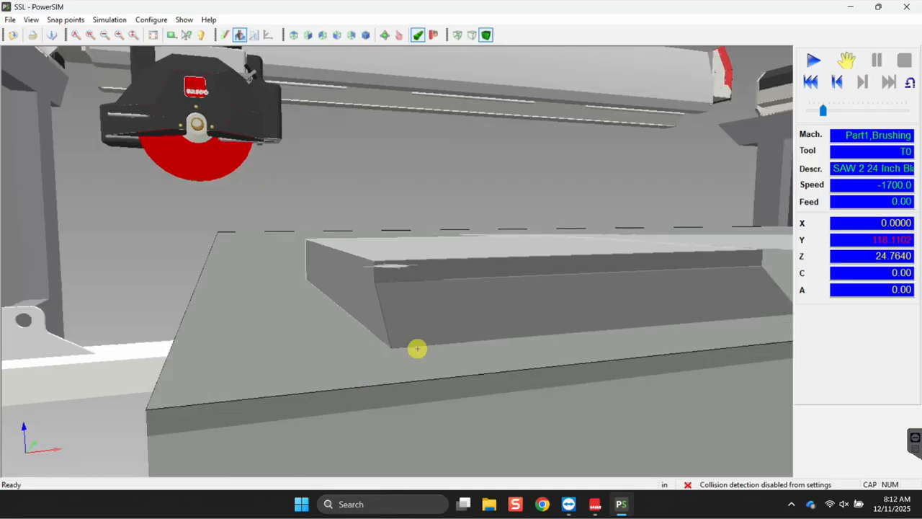
pyautogui.scroll(-1, 417, 364)
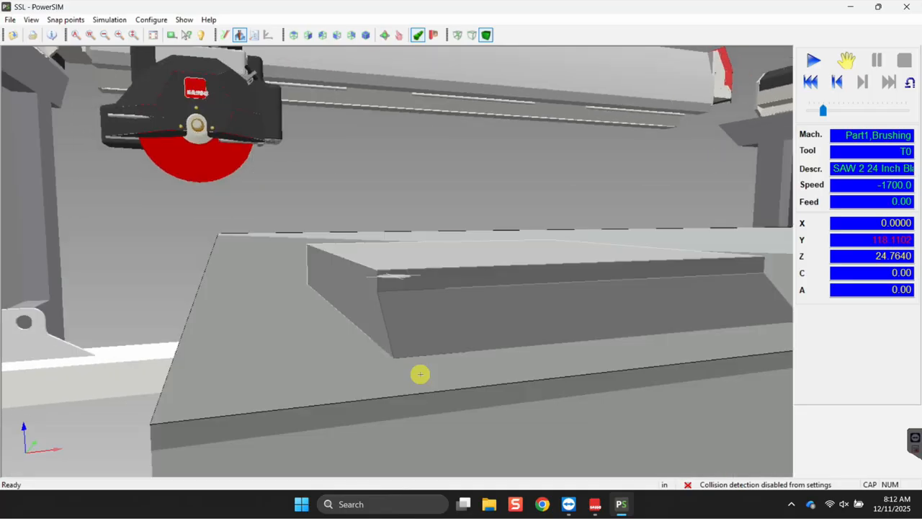
pyautogui.click(906, 7)
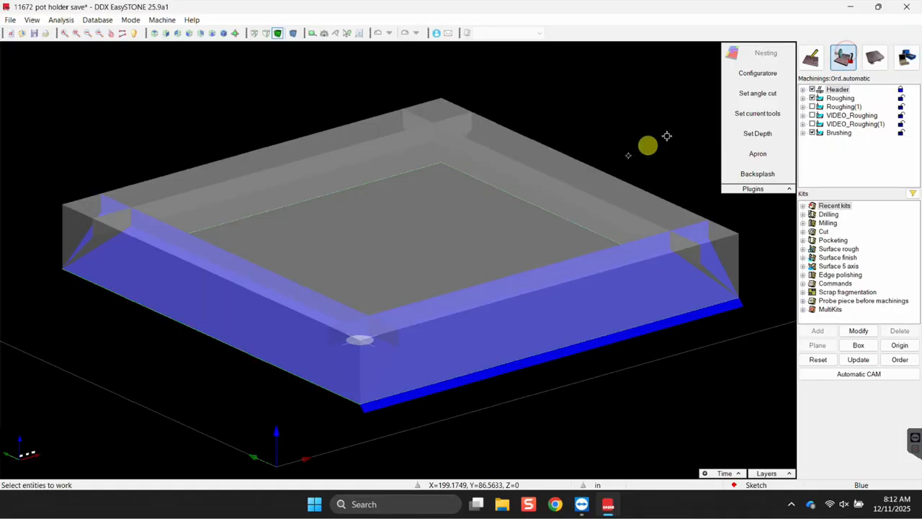
# Select Brushing in the Machinings tree to show its zigzag toolpath on the bevelled edge.
pyautogui.click(841, 134)
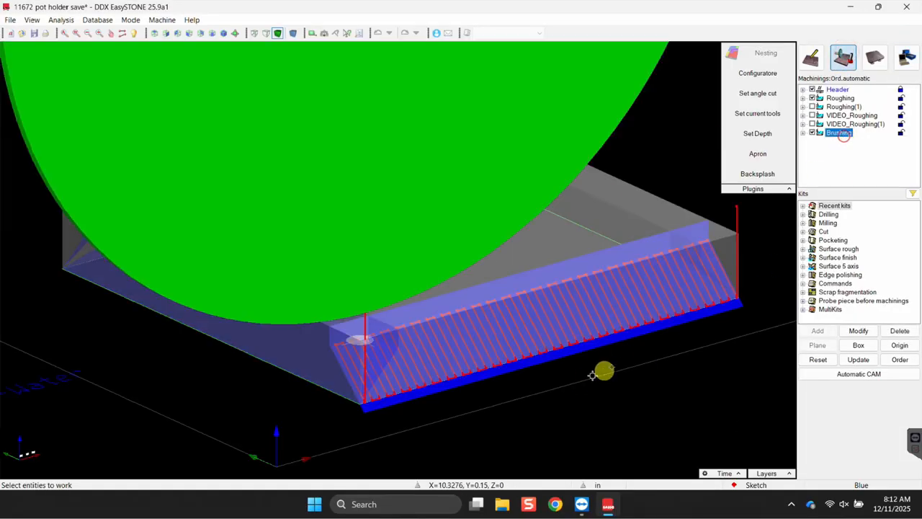
pyautogui.scroll(2, 464, 384)
pyautogui.scroll(-1, 472, 381)
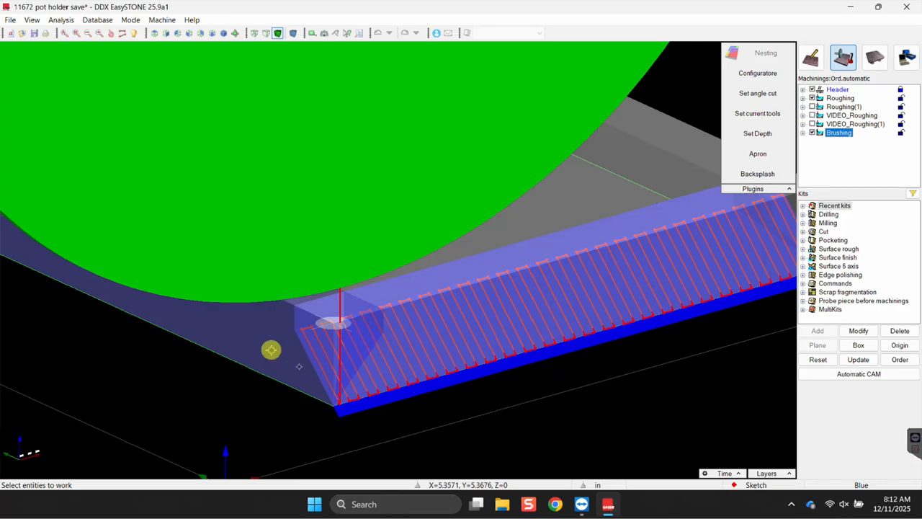
# Extend the selected frame edge by a length of 0.25.
pyautogui.click(814, 56)
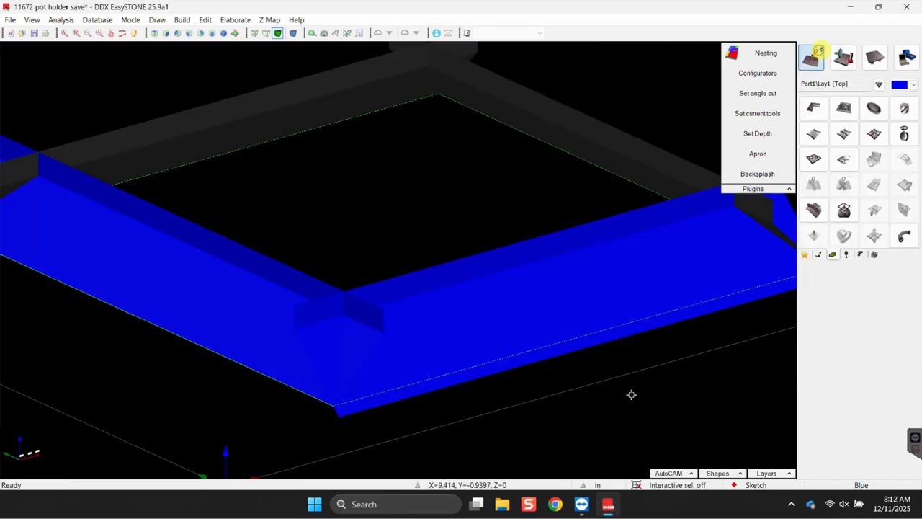
pyautogui.click(135, 296)
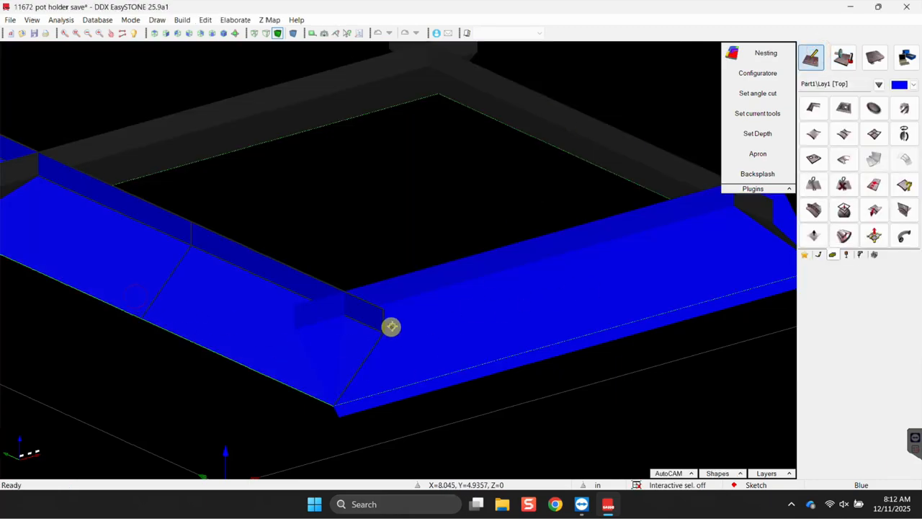
pyautogui.click(873, 186)
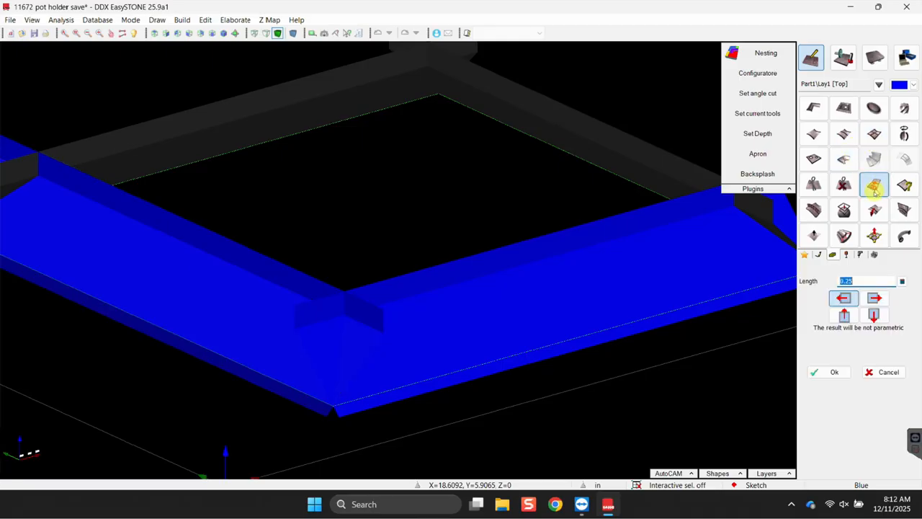
pyautogui.click(834, 372)
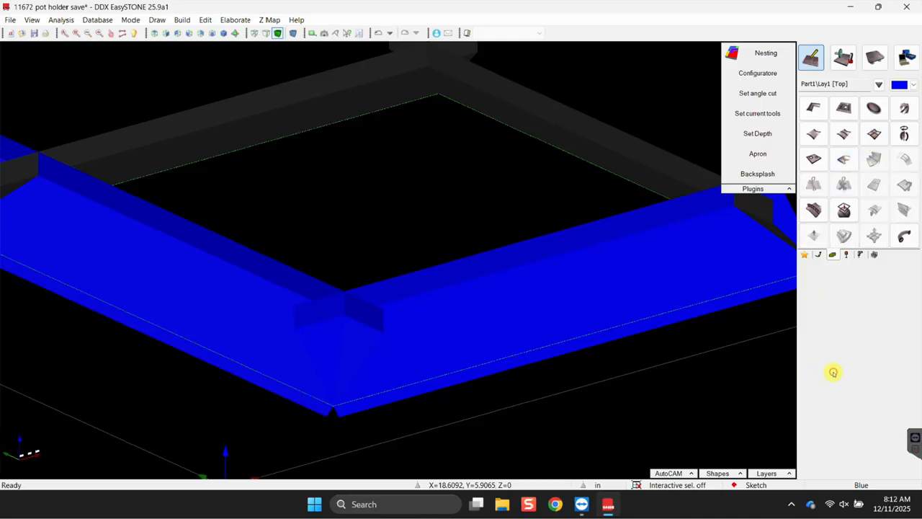
# Extend the back edge and the right piece by 0.25 each.
pyautogui.click(650, 164)
pyautogui.click(872, 183)
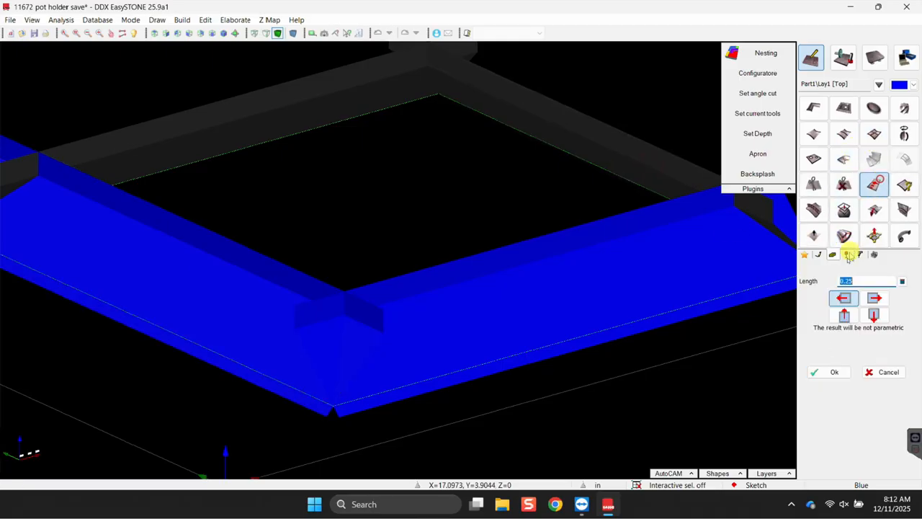
pyautogui.click(828, 372)
pyautogui.scroll(-5, 679, 352)
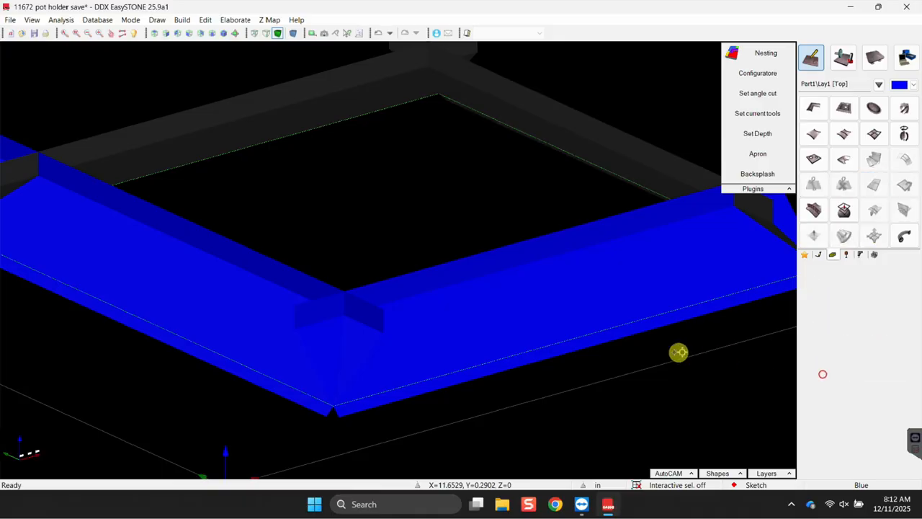
pyautogui.moveTo(696, 389); pyautogui.dragTo(490, 323, button='middle')
pyautogui.click(873, 183)
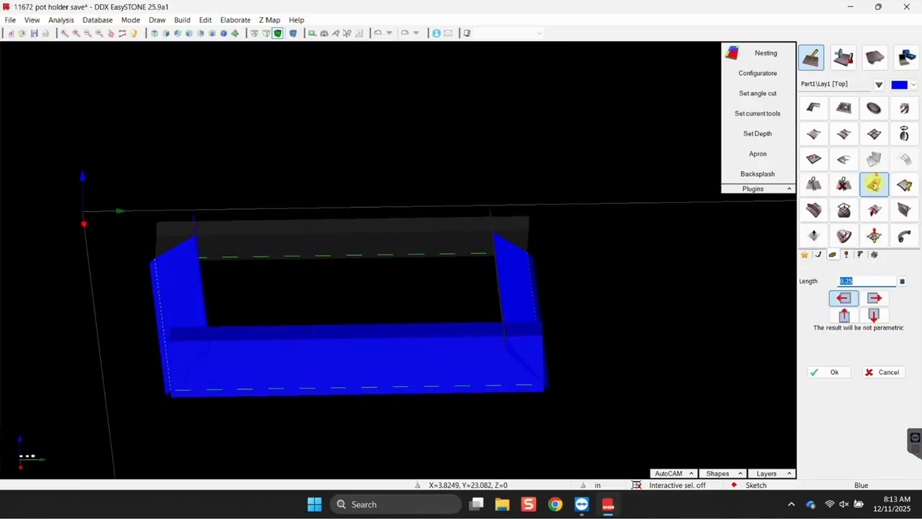
pyautogui.click(820, 371)
# Inspect the front-left corner, then return to the part's machinings list.
pyautogui.moveTo(247, 387); pyautogui.dragTo(287, 331, button='middle')
pyautogui.scroll(1, 286, 331)
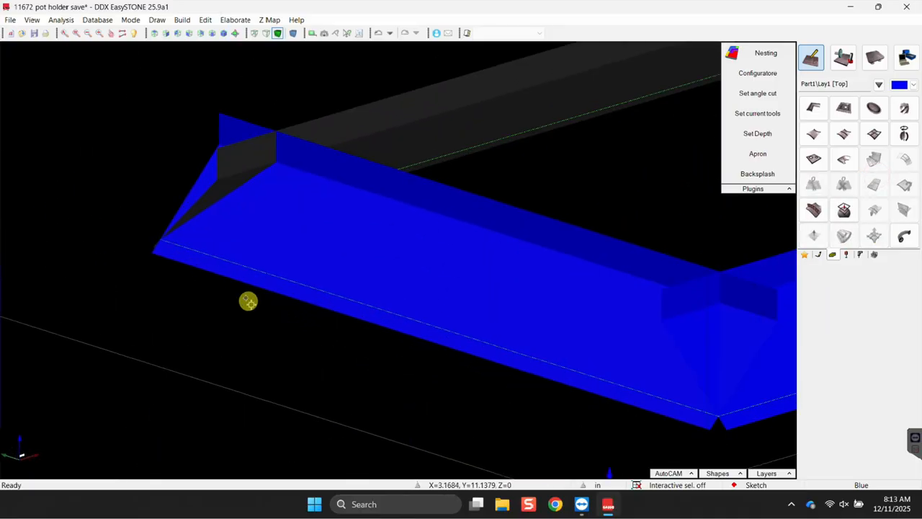
pyautogui.scroll(1, 226, 307)
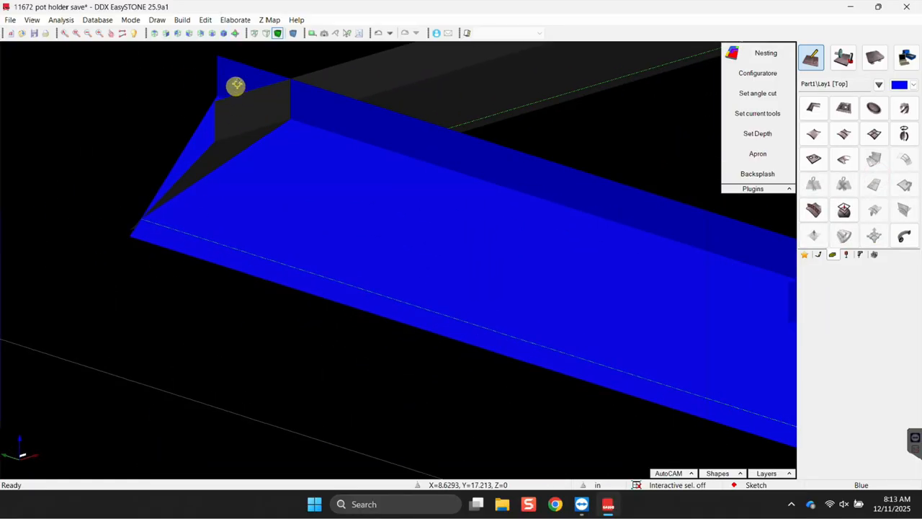
pyautogui.moveTo(267, 75); pyautogui.dragTo(319, 86, button='middle')
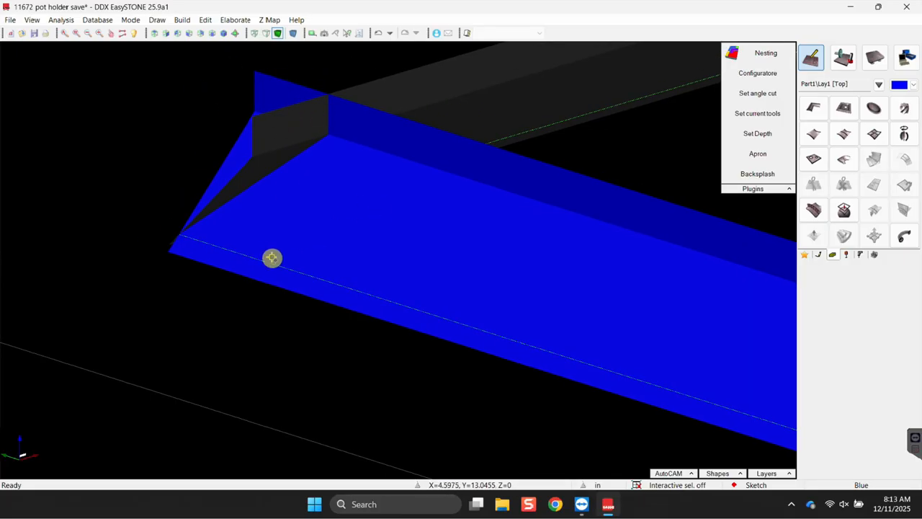
pyautogui.scroll(-3, 317, 279)
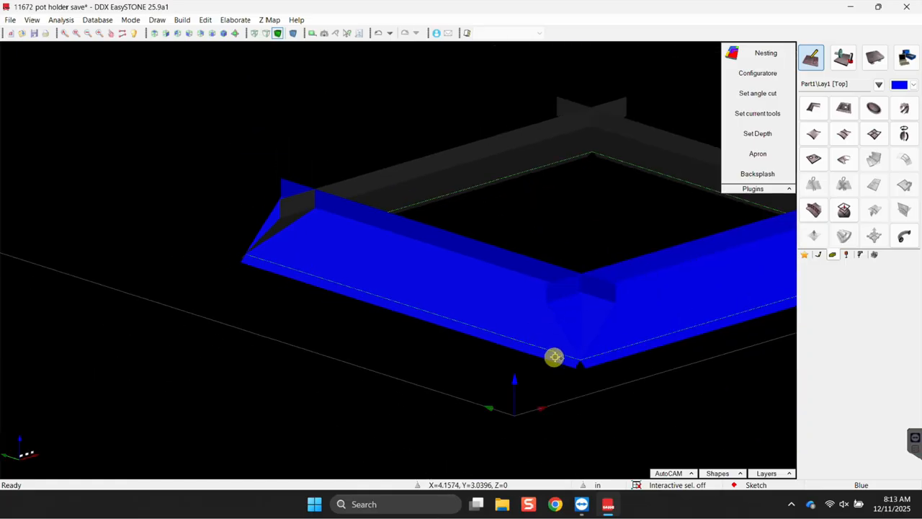
pyautogui.click(845, 59)
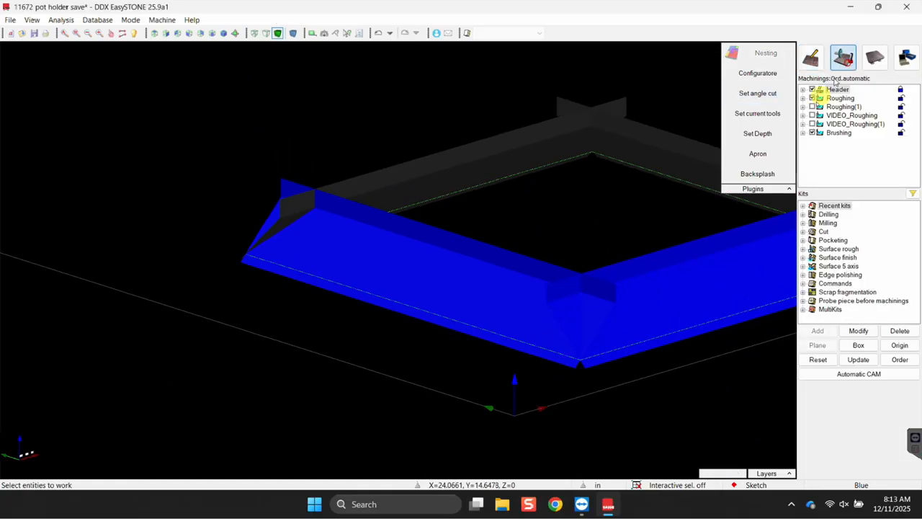
# Show the Brushing toolpath and re-enable Roughing(1), VIDEO_Roughing and VIDEO_Roughing(1).
pyautogui.click(840, 133)
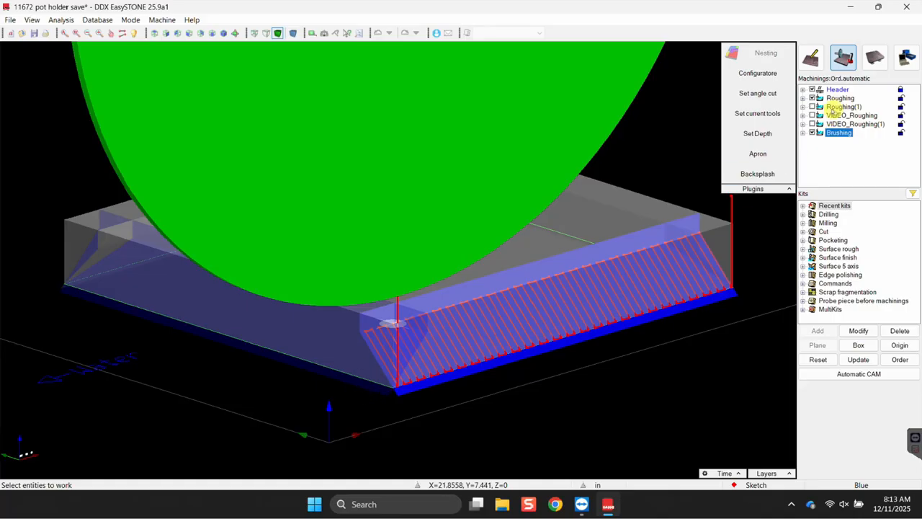
pyautogui.click(814, 107)
pyautogui.click(814, 115)
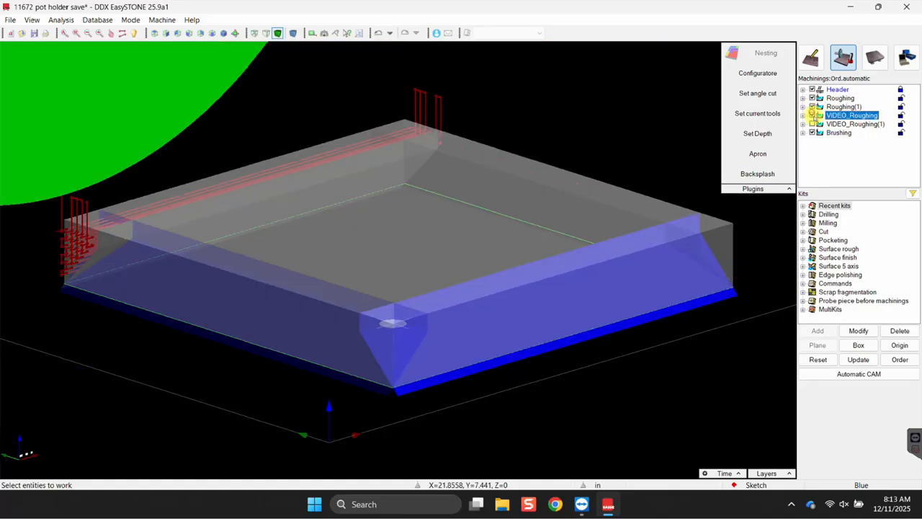
pyautogui.click(816, 124)
# Select the slab and expand the Surface finish kits.
pyautogui.moveTo(629, 323); pyautogui.dragTo(523, 333, button='middle')
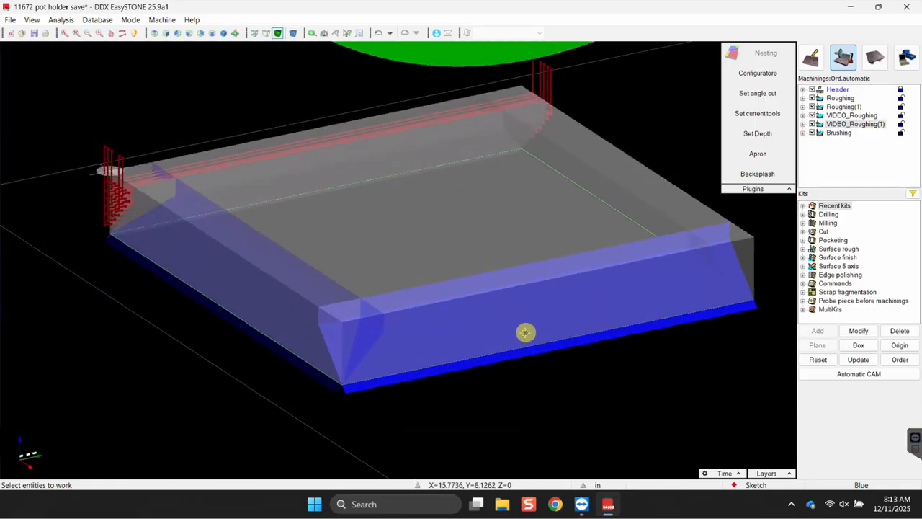
pyautogui.click(524, 332)
pyautogui.doubleClick(836, 232)
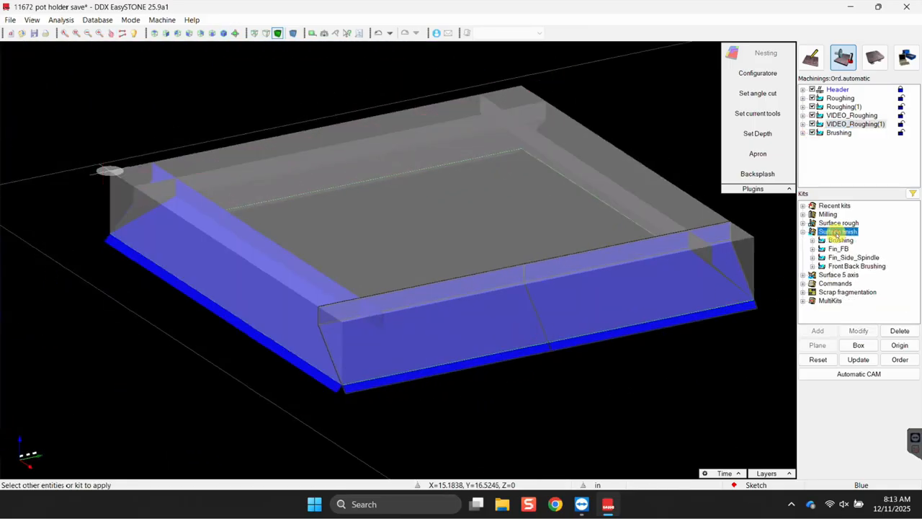
# Apply the Brushing kit to the slab as a new brushing pass.
pyautogui.doubleClick(840, 239)
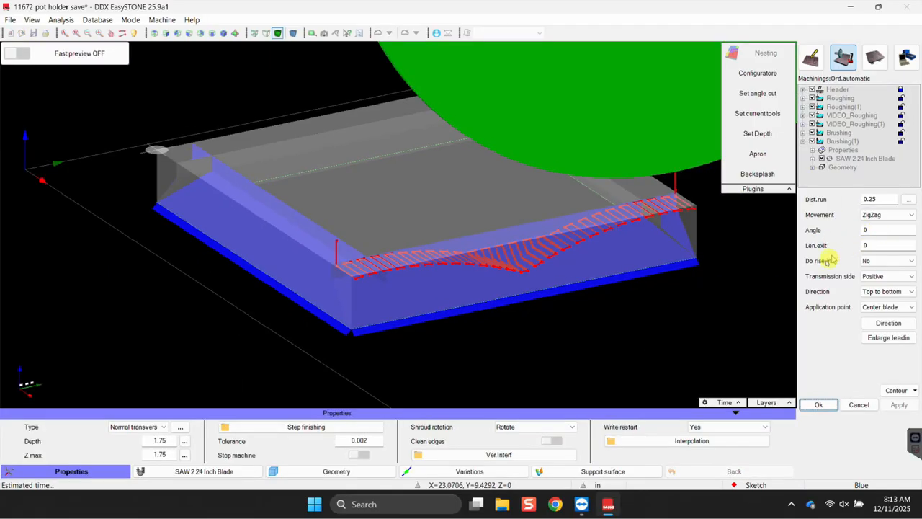
pyautogui.scroll(10, 496, 219)
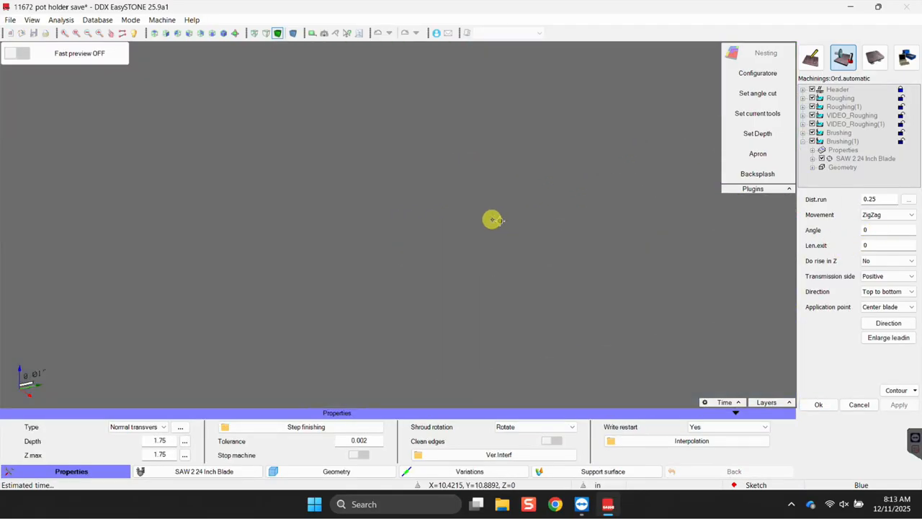
pyautogui.scroll(3, 482, 200)
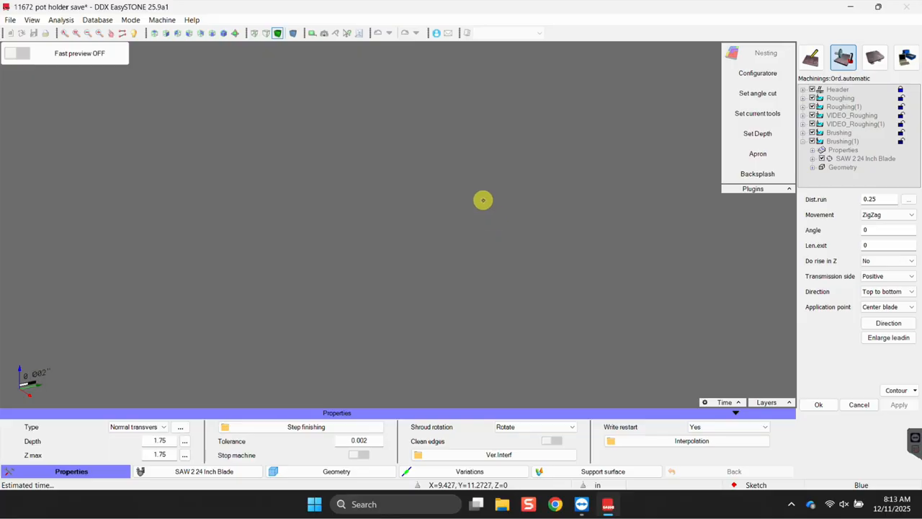
pyautogui.scroll(-5, 499, 260)
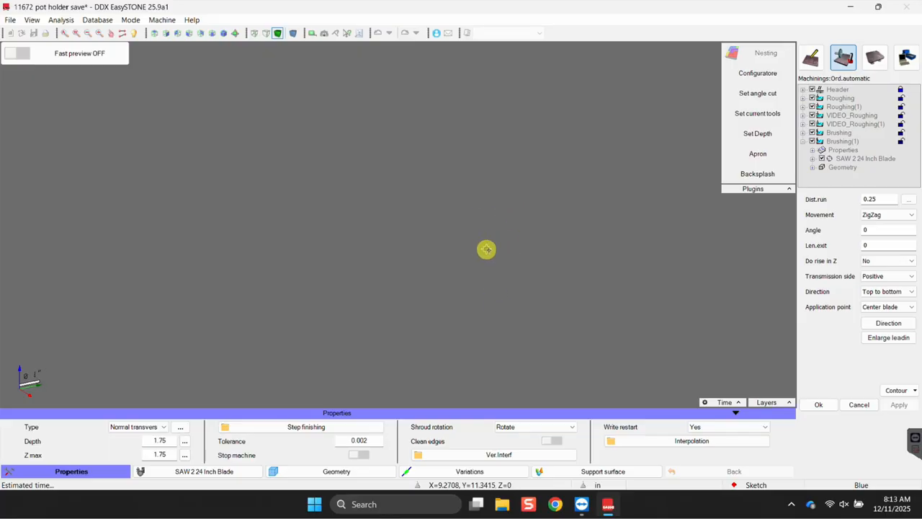
pyautogui.scroll(-5, 523, 245)
pyautogui.scroll(5, 507, 248)
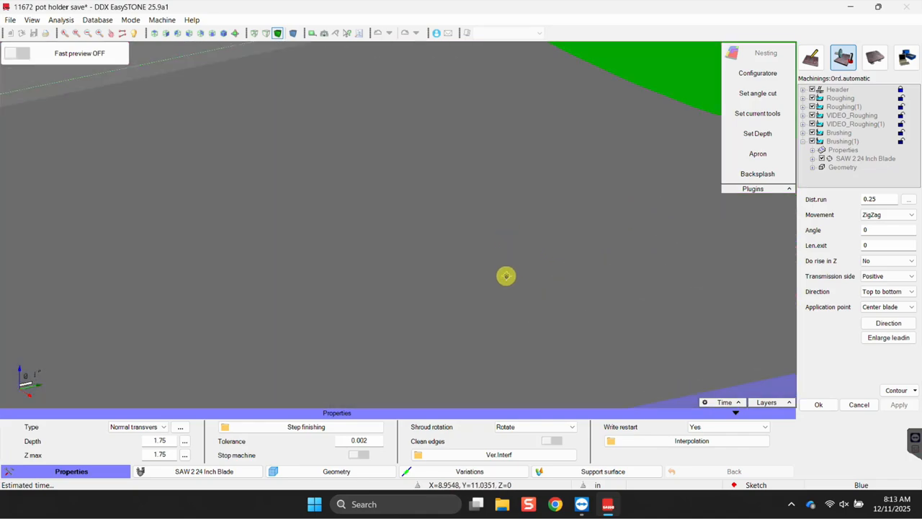
pyautogui.scroll(-3, 506, 276)
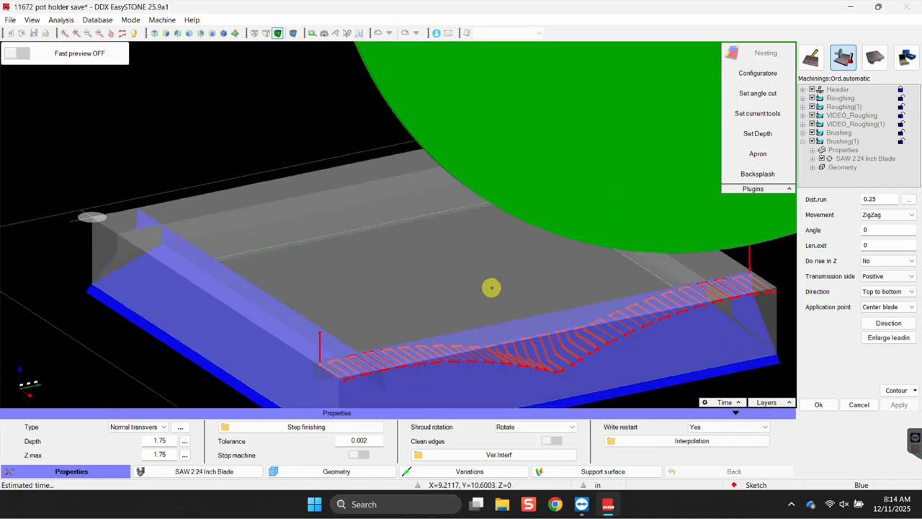
# Limit the brushing to the picked side face and recompute the toolpath.
pyautogui.rightClick(492, 288)
pyautogui.click(506, 294)
pyautogui.click(224, 335)
pyautogui.click(681, 272)
pyautogui.click(898, 317)
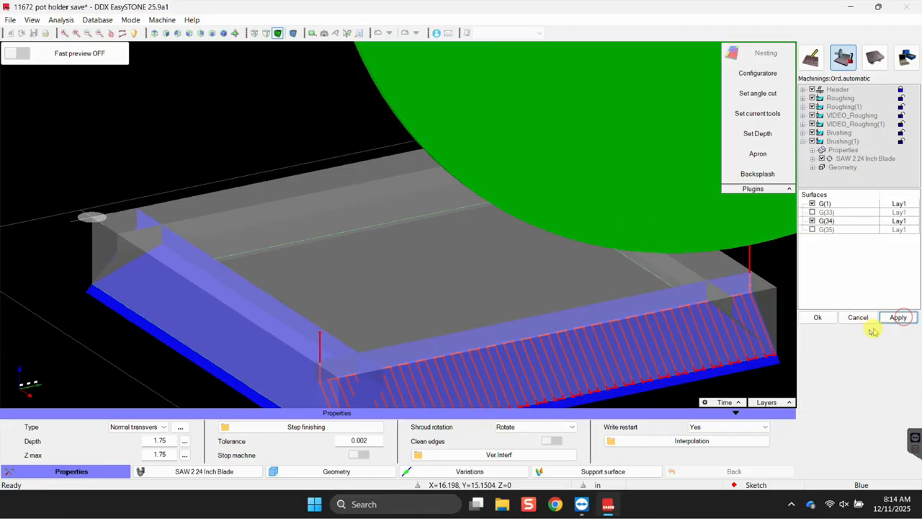
pyautogui.click(825, 320)
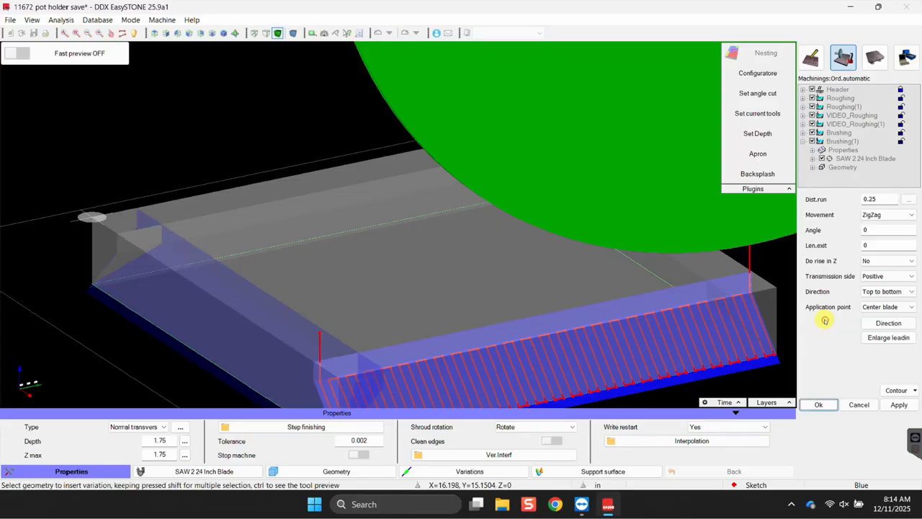
# Confirm the Brushing(1) pass and select the slab again.
pyautogui.scroll(-3, 535, 263)
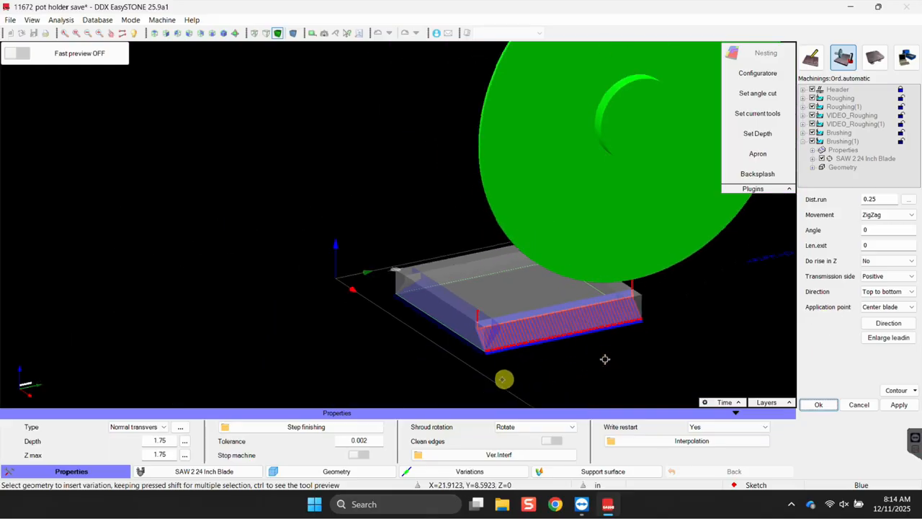
pyautogui.click(817, 405)
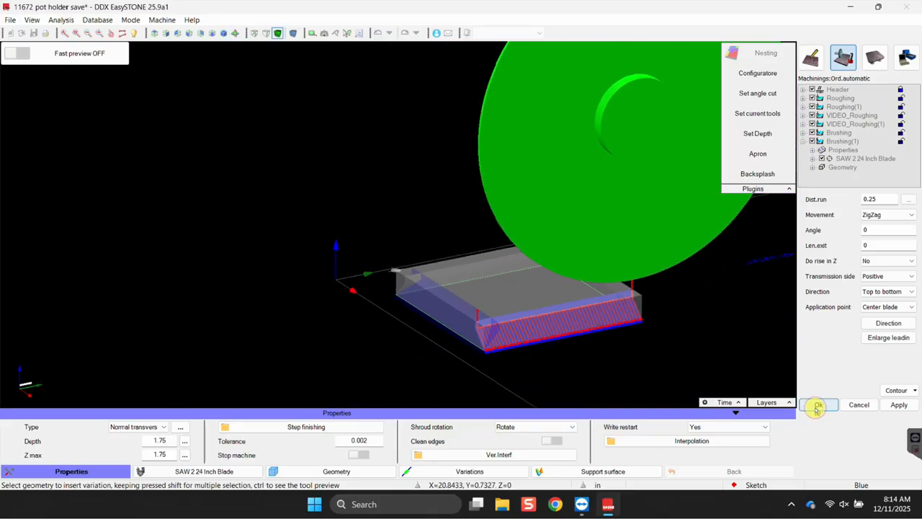
pyautogui.click(819, 405)
pyautogui.moveTo(696, 408); pyautogui.dragTo(392, 321, button='middle')
pyautogui.click(391, 321)
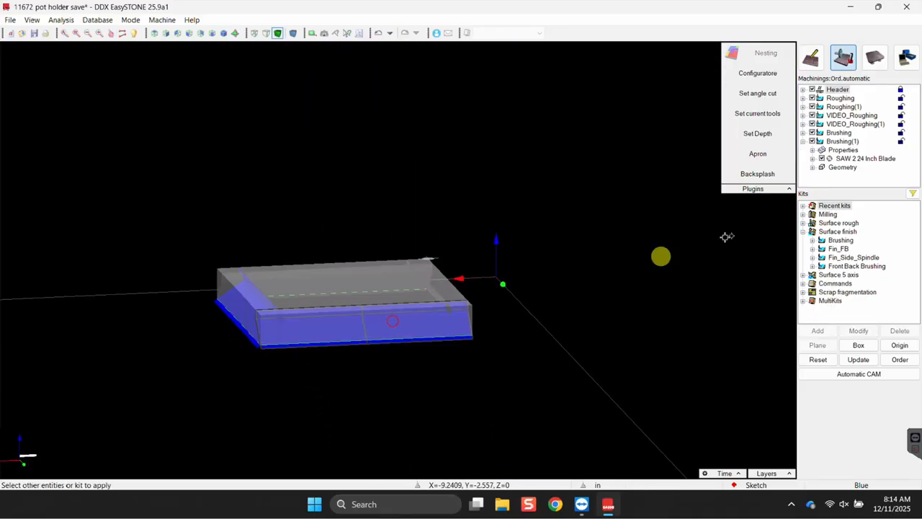
# Apply the Brushing kit again with a 90° brushing angle.
pyautogui.doubleClick(836, 240)
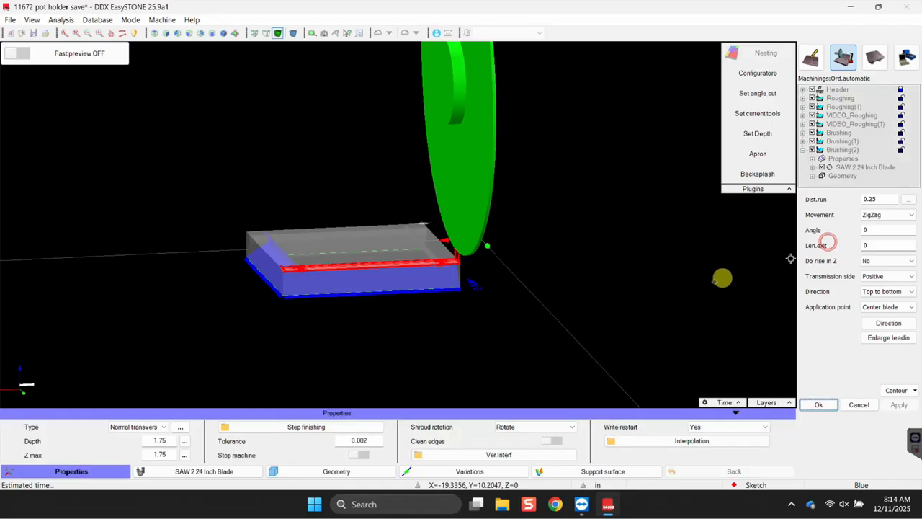
pyautogui.scroll(2, 612, 279)
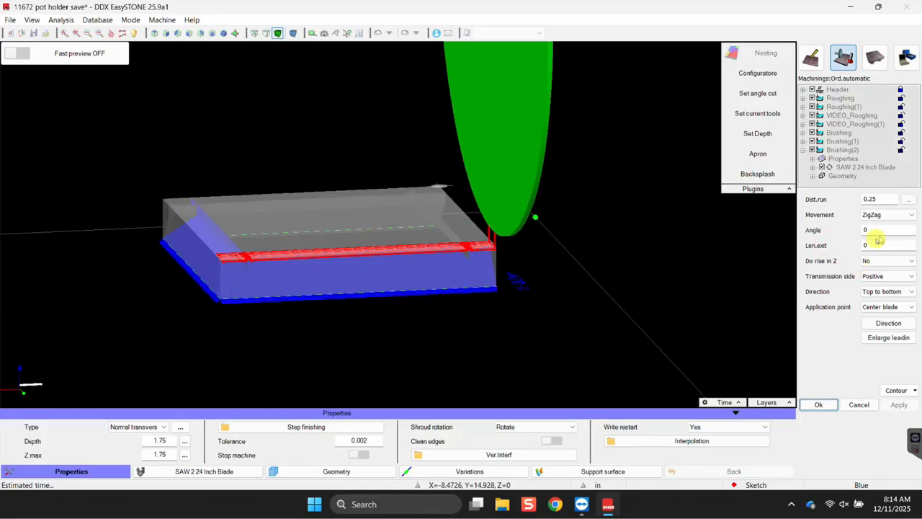
pyautogui.moveTo(874, 230); pyautogui.dragTo(796, 224)
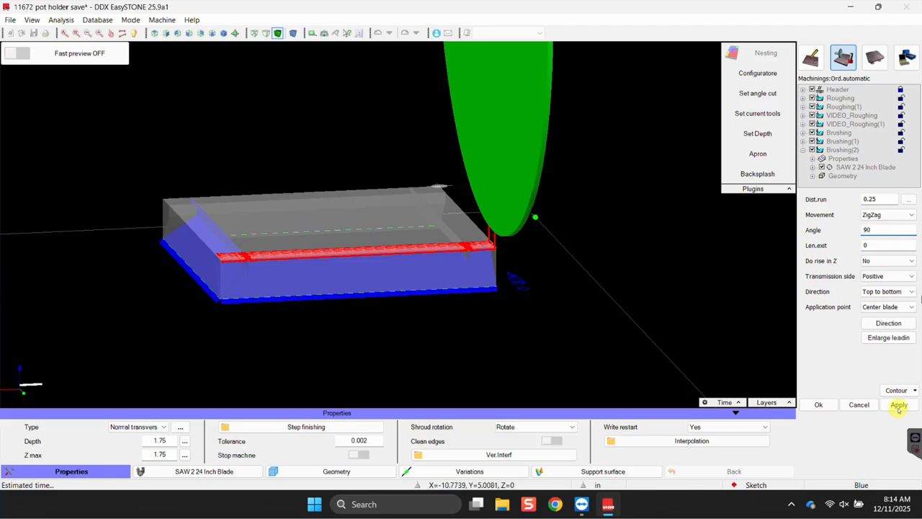
pyautogui.click(898, 405)
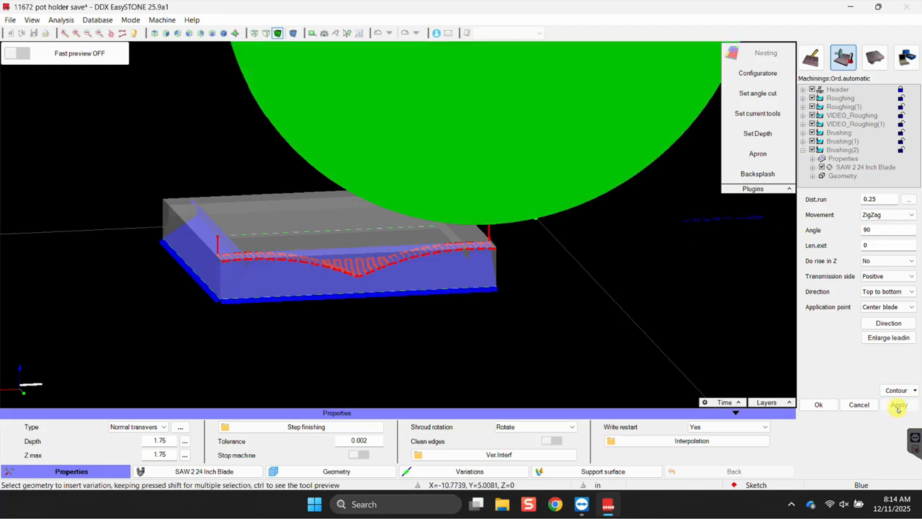
# Add the front face G(33) to the brushing surfaces and recompute the toolpath.
pyautogui.rightClick(412, 326)
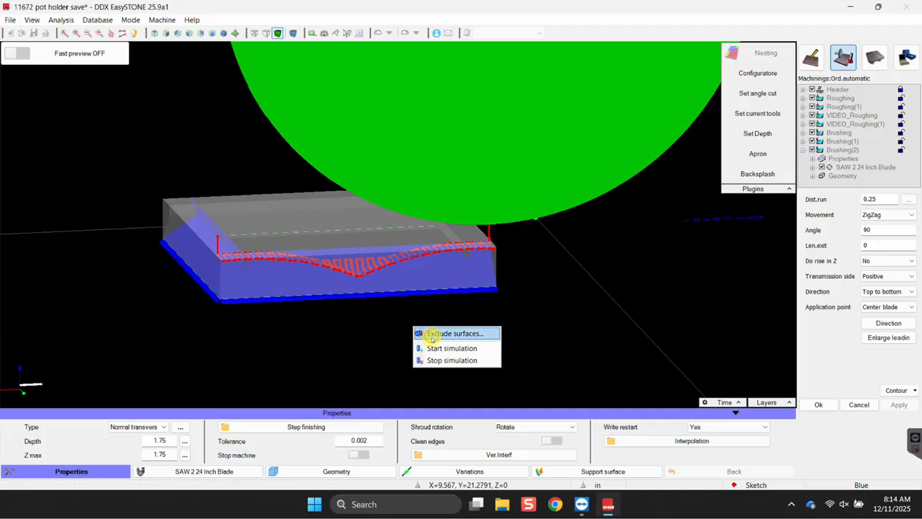
pyautogui.click(454, 333)
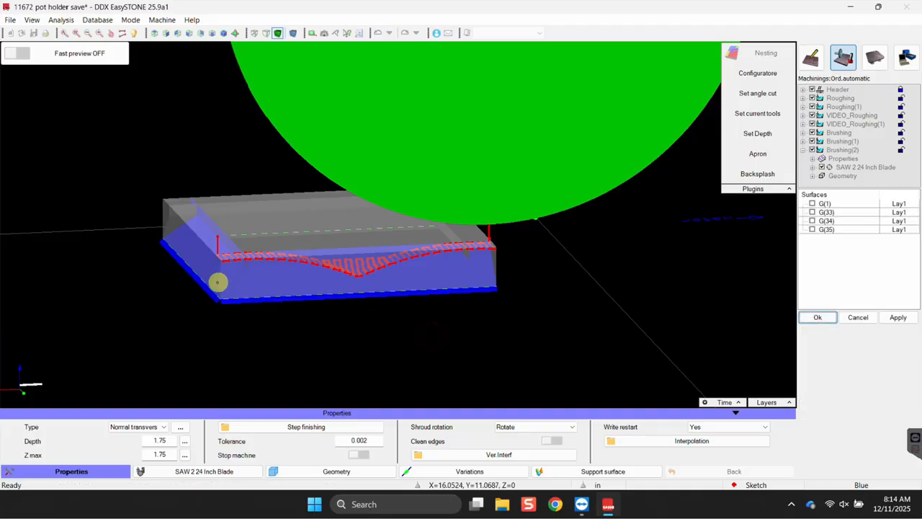
pyautogui.click(454, 233)
pyautogui.click(880, 320)
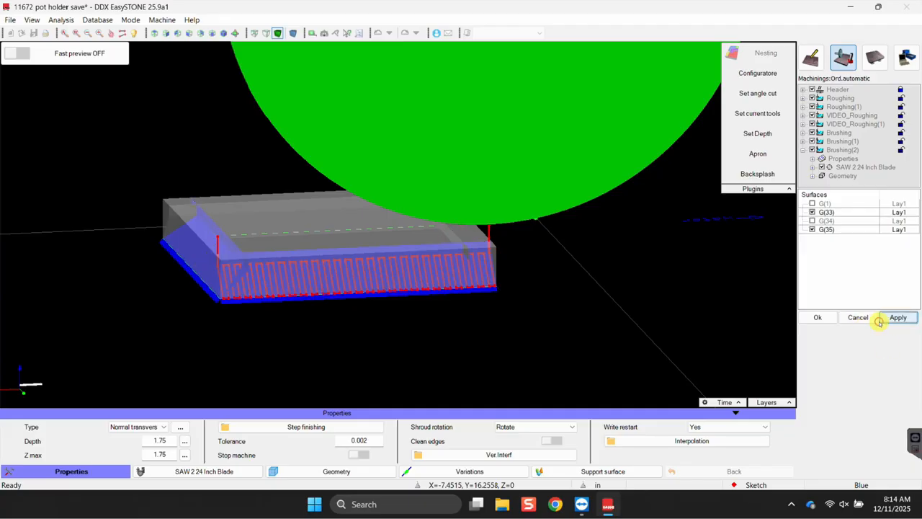
pyautogui.click(824, 322)
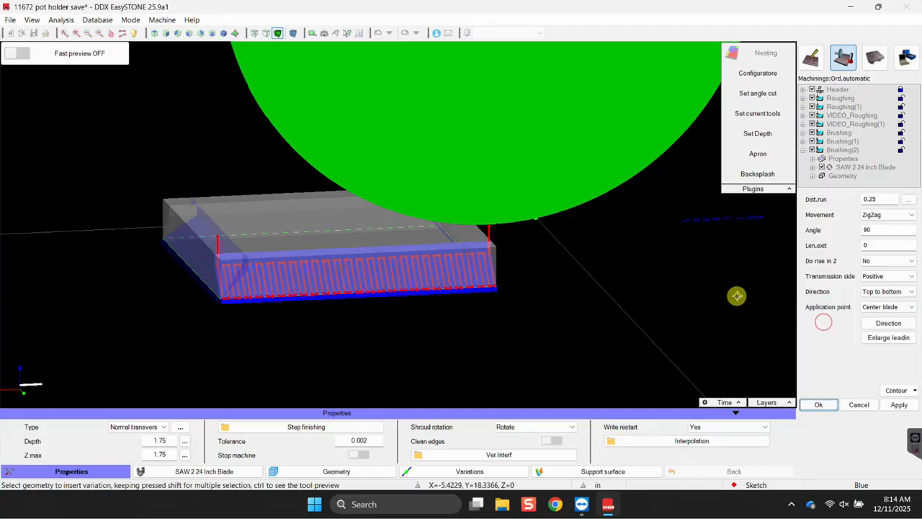
# Confirm Brushing(2) and select the part for the next kit.
pyautogui.click(816, 406)
pyautogui.moveTo(644, 344); pyautogui.dragTo(428, 319, button='middle')
pyautogui.click(350, 274)
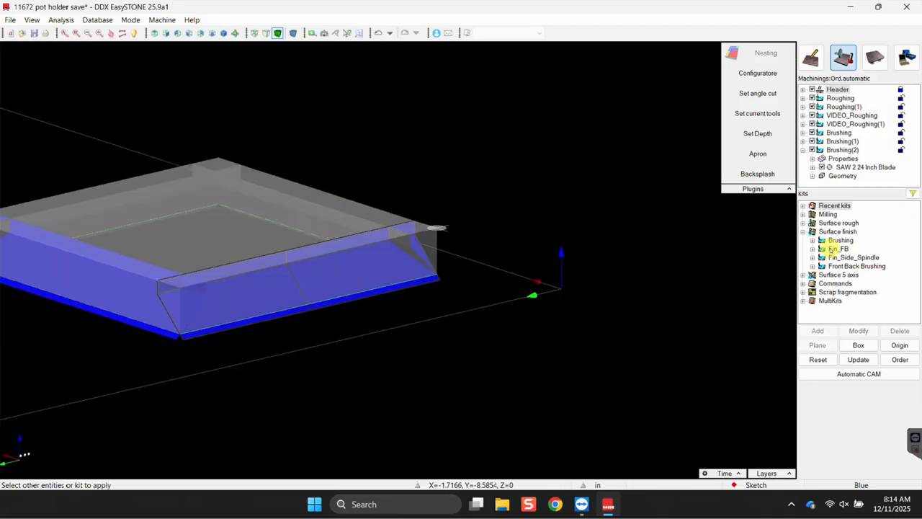
# Apply the Brushing kit and choose the top and front faces as its surfaces.
pyautogui.doubleClick(839, 242)
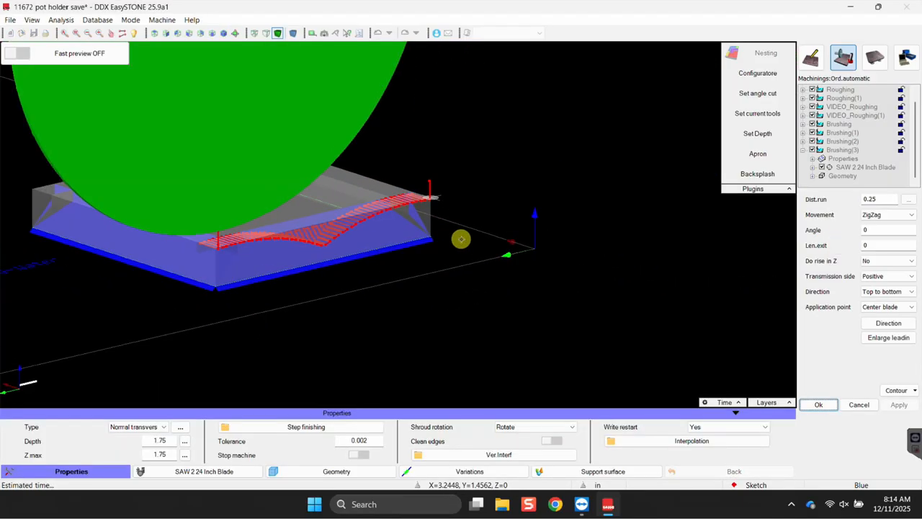
pyautogui.rightClick(461, 239)
pyautogui.click(481, 246)
pyautogui.click(345, 198)
pyautogui.click(165, 254)
pyautogui.click(895, 318)
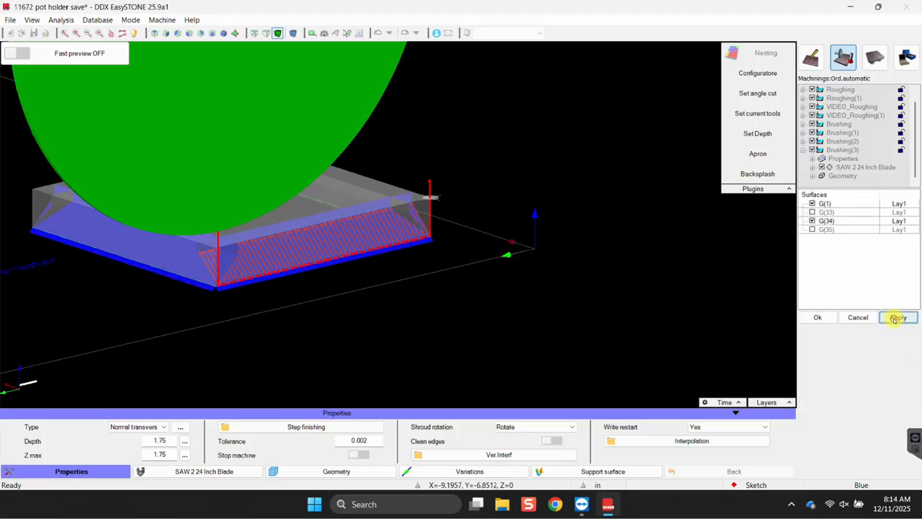
pyautogui.click(818, 316)
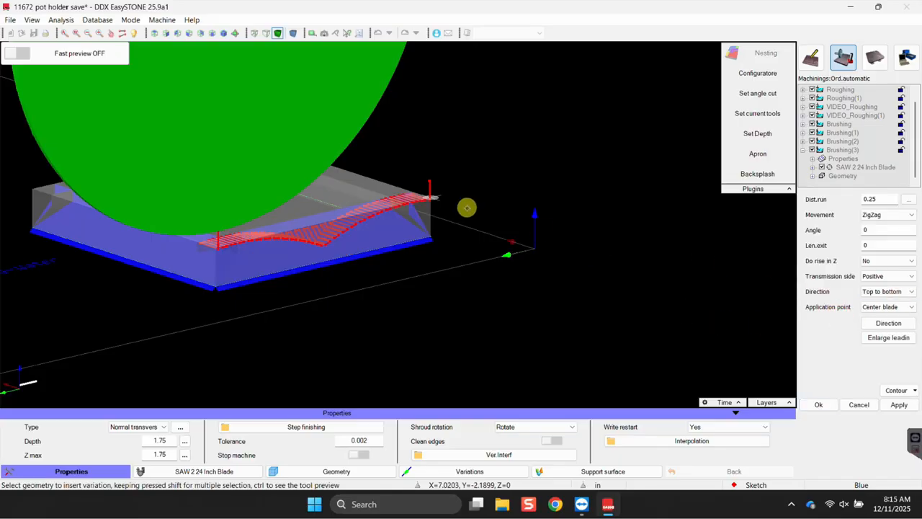
# Reselect surfaces G(1) and G(34), recompute, and confirm Brushing(3).
pyautogui.rightClick(467, 208)
pyautogui.click(488, 216)
pyautogui.click(338, 195)
pyautogui.click(180, 257)
pyautogui.click(906, 319)
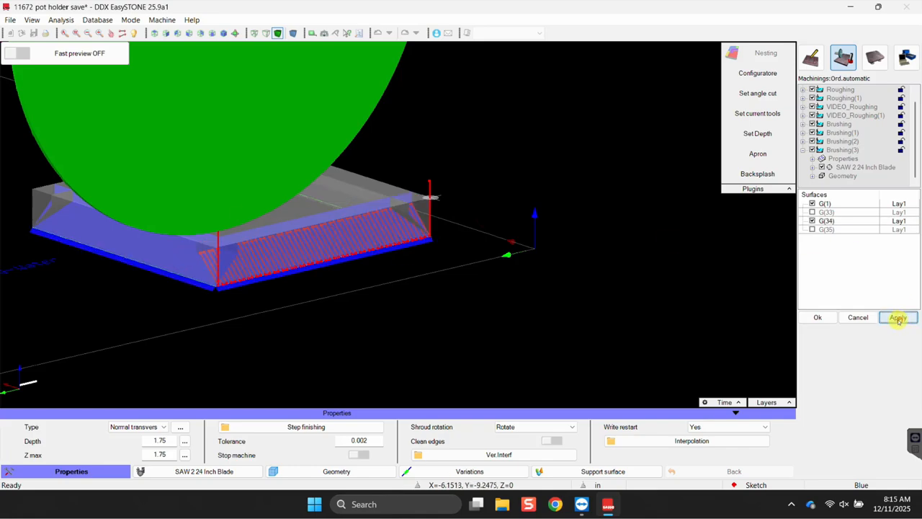
pyautogui.click(821, 318)
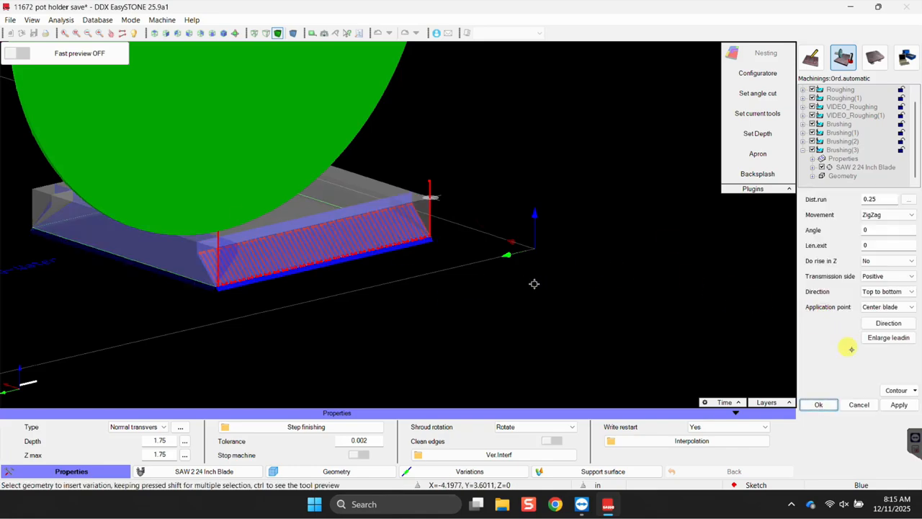
pyautogui.moveTo(450, 294); pyautogui.dragTo(460, 286, button='middle')
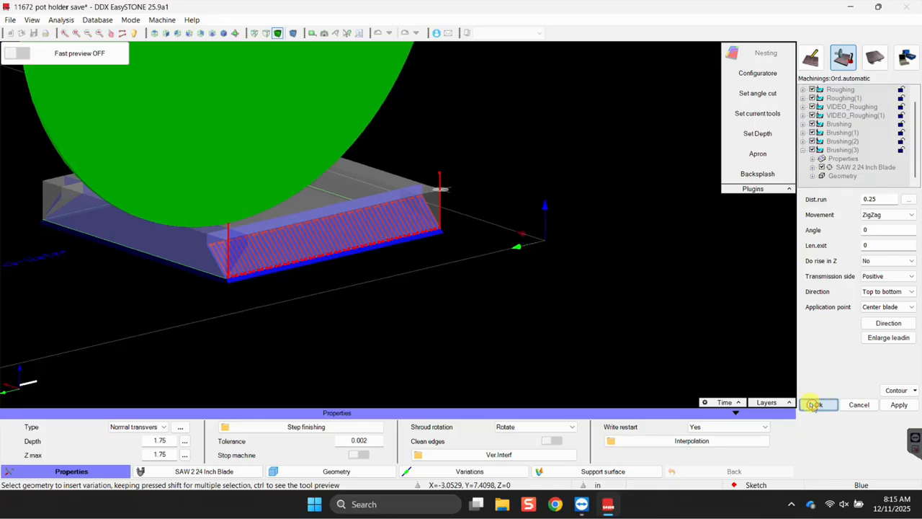
pyautogui.click(811, 405)
pyautogui.scroll(-3, 350, 296)
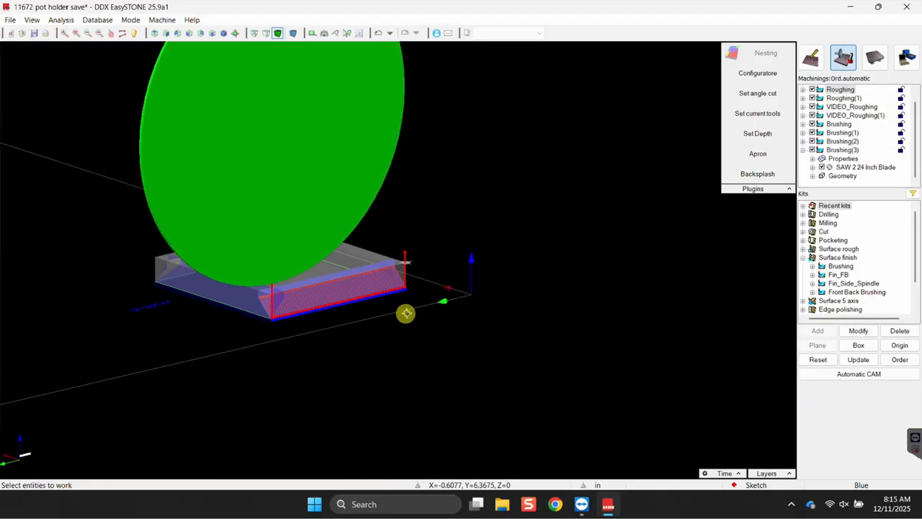
# Preview the Roughing, Roughing(1) and brushing toolpaths, collapsing Brushing(3).
pyautogui.scroll(3, 414, 312)
pyautogui.moveTo(400, 330); pyautogui.dragTo(341, 338, button='middle')
pyautogui.scroll(1, 836, 130)
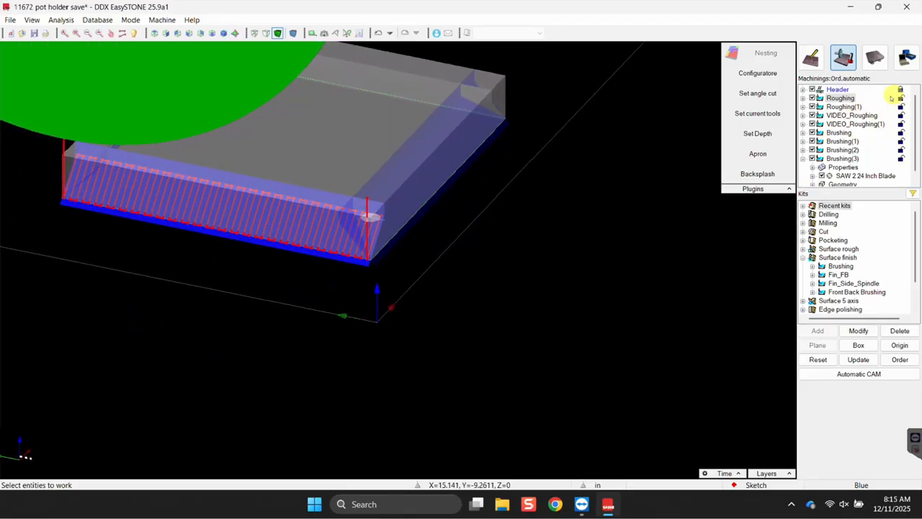
pyautogui.click(841, 107)
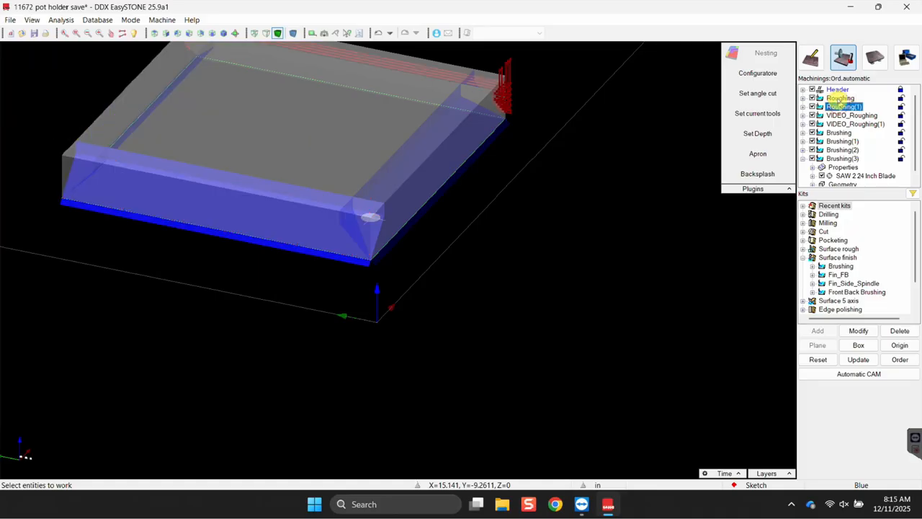
pyautogui.click(840, 98)
pyautogui.scroll(2, 574, 180)
pyautogui.scroll(-4, 587, 182)
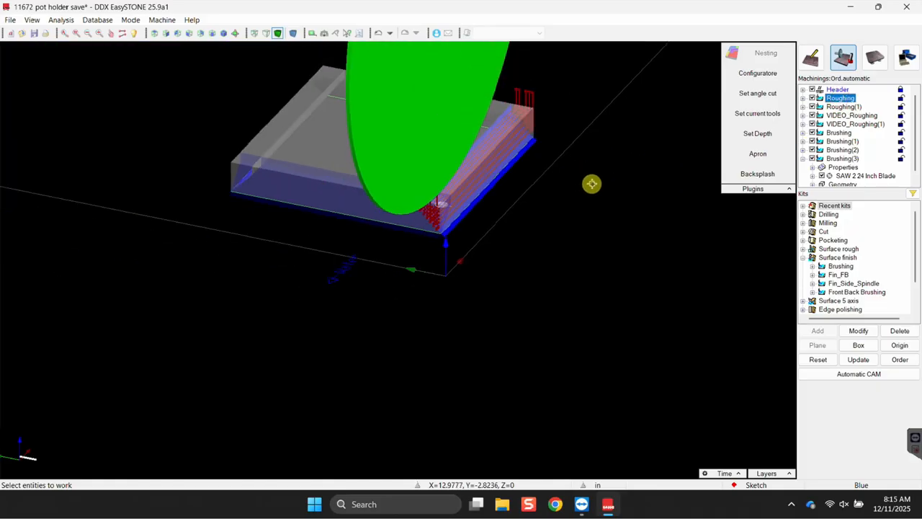
pyautogui.click(841, 106)
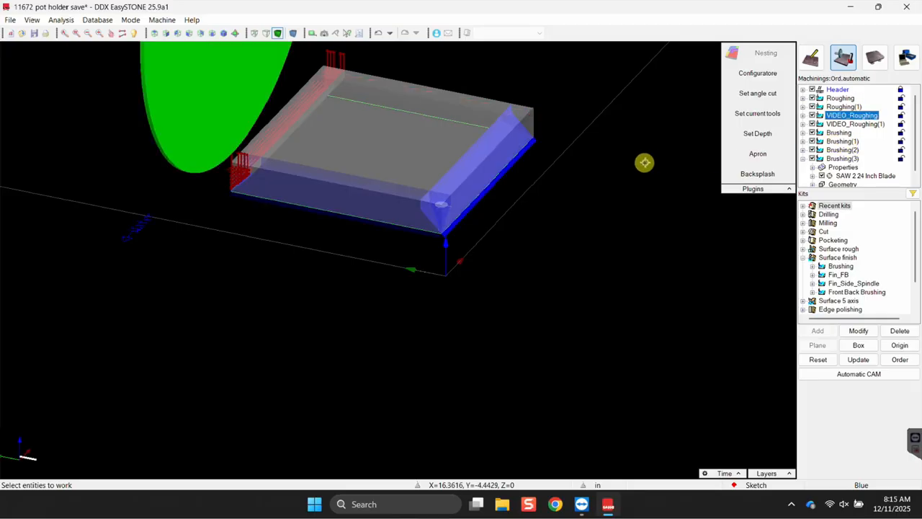
pyautogui.press('Down')
pyautogui.press('Down')
pyautogui.press('Down')
pyautogui.press('Down')
pyautogui.press('Down')
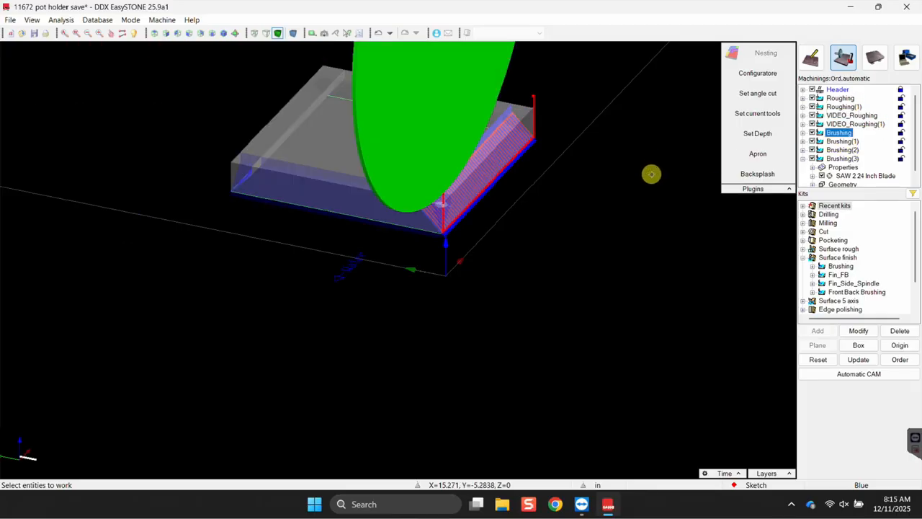
pyautogui.press('Down')
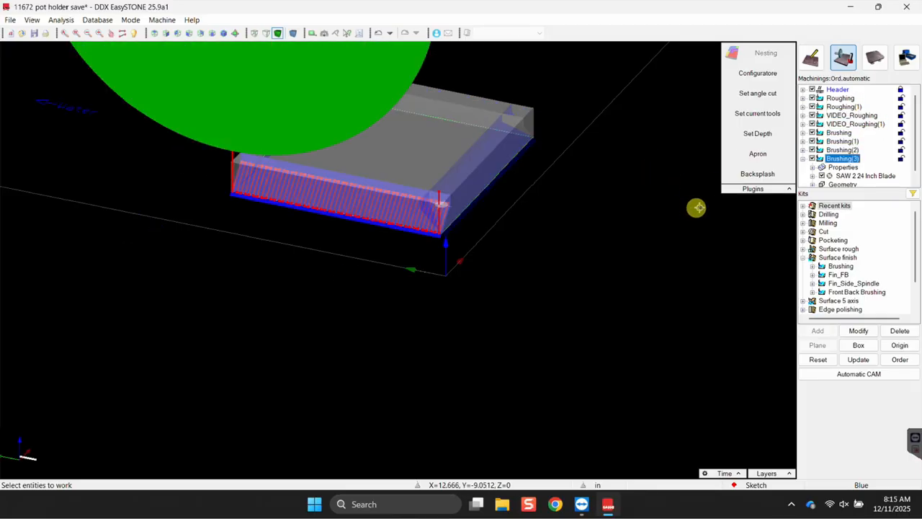
pyautogui.click(804, 159)
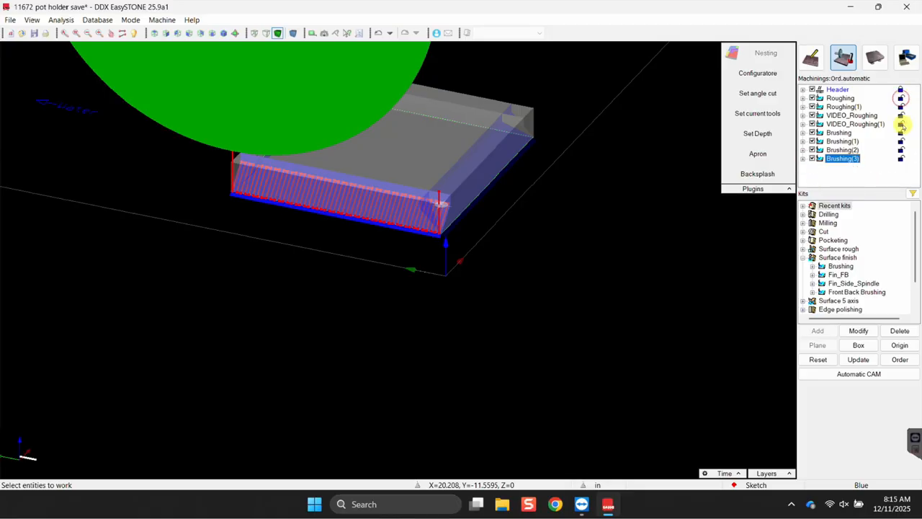
# Lock all eight passes, from Roughing through Brushing(3).
pyautogui.click(899, 98)
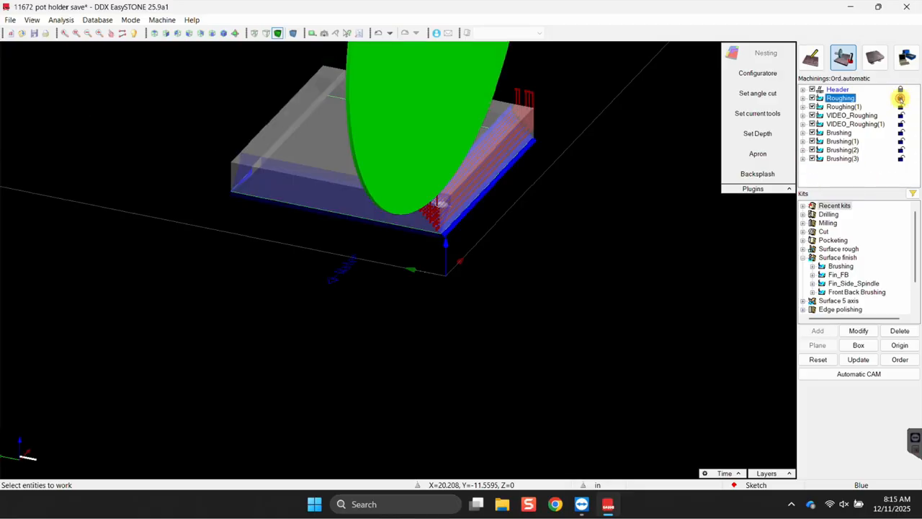
pyautogui.click(900, 106)
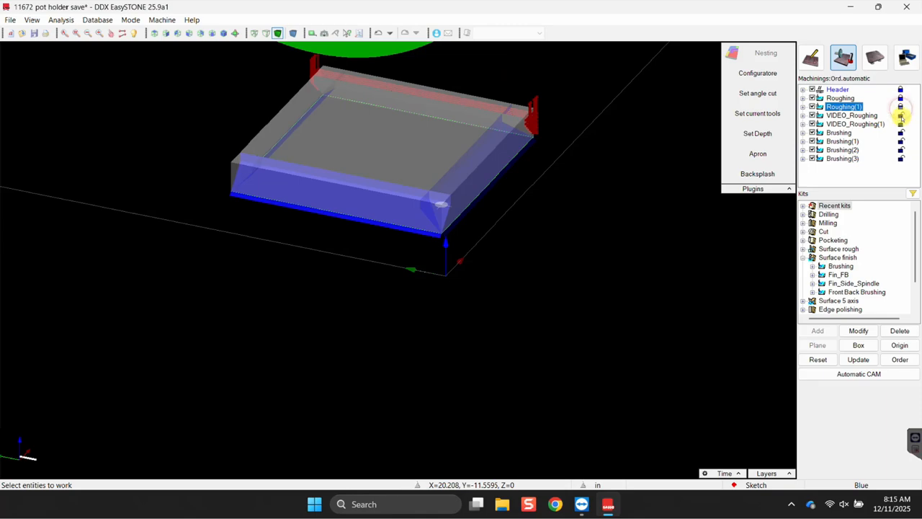
pyautogui.click(899, 116)
pyautogui.click(901, 124)
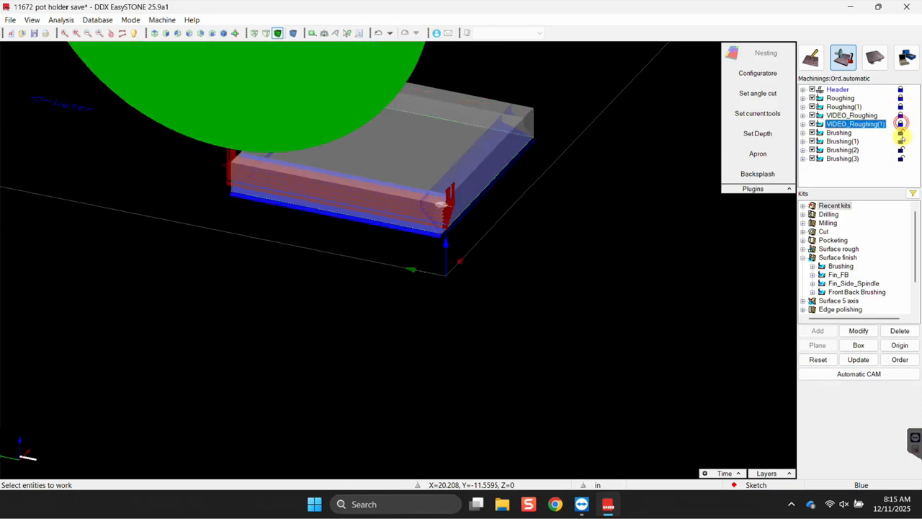
pyautogui.click(900, 132)
pyautogui.click(901, 141)
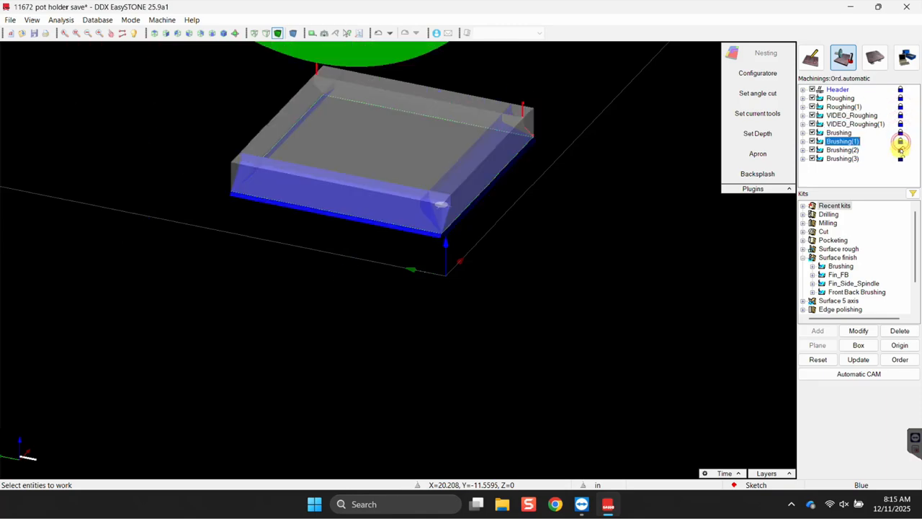
pyautogui.click(900, 150)
pyautogui.click(900, 158)
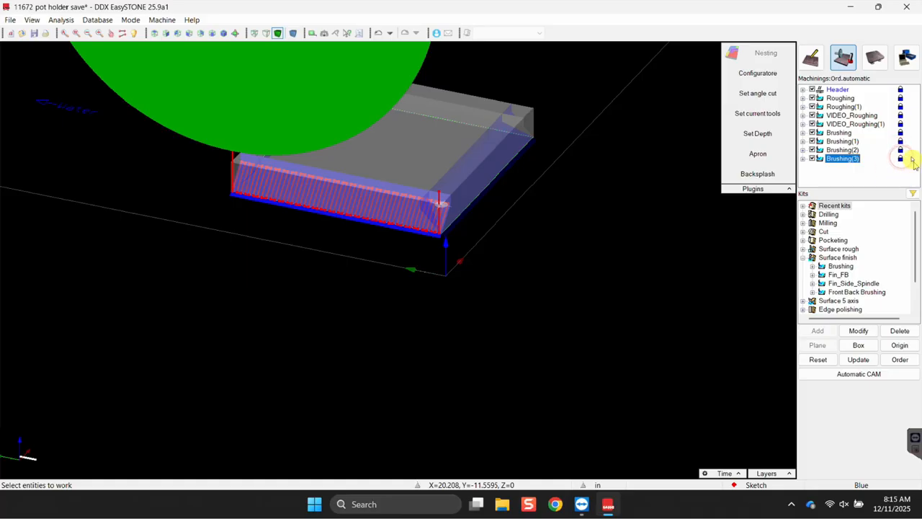
# Verify the sheet placement reports no interferences, then generate the NC code.
pyautogui.click(883, 62)
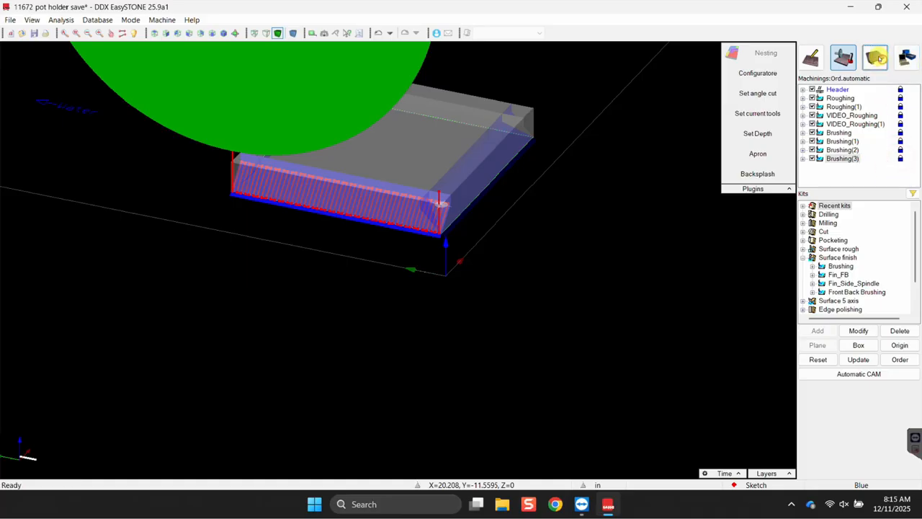
pyautogui.click(526, 361)
pyautogui.click(894, 113)
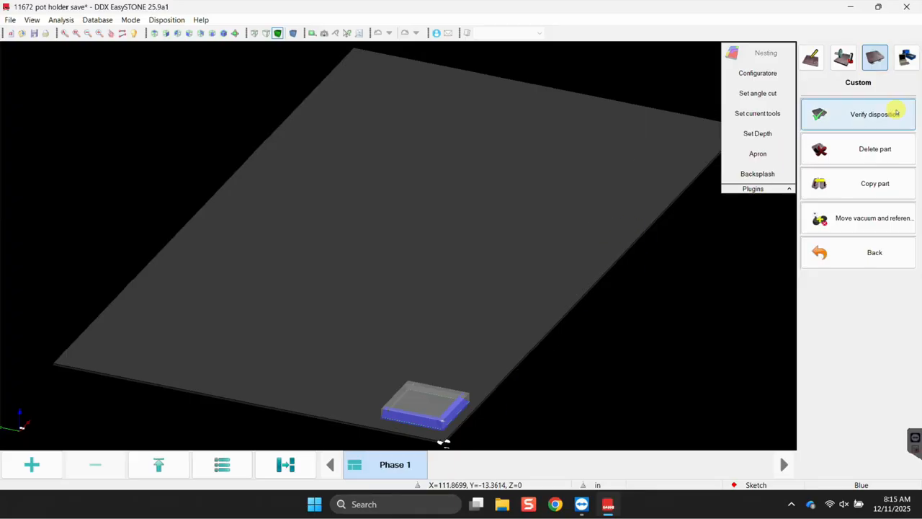
pyautogui.click(866, 111)
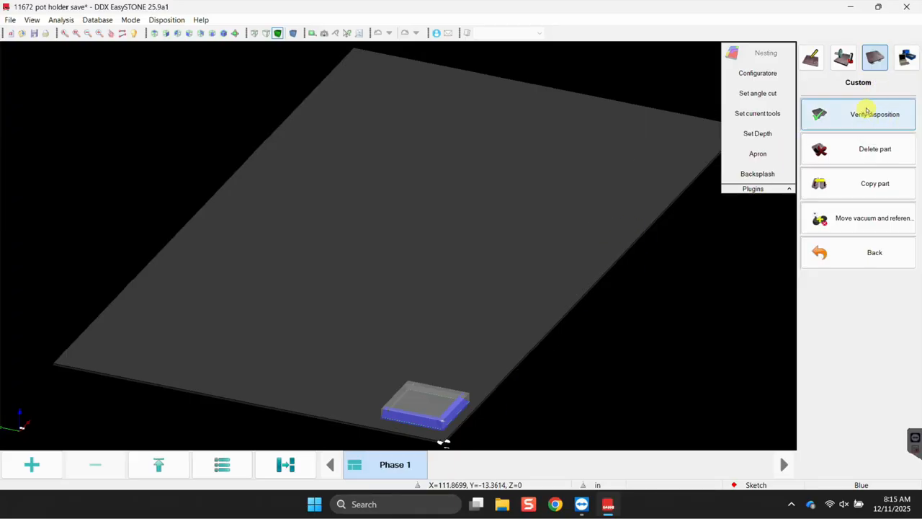
pyautogui.click(832, 344)
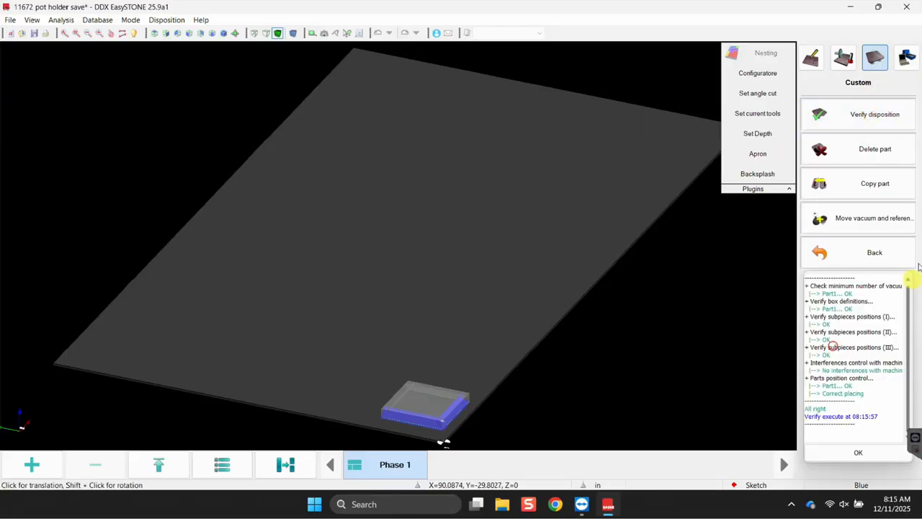
pyautogui.click(853, 455)
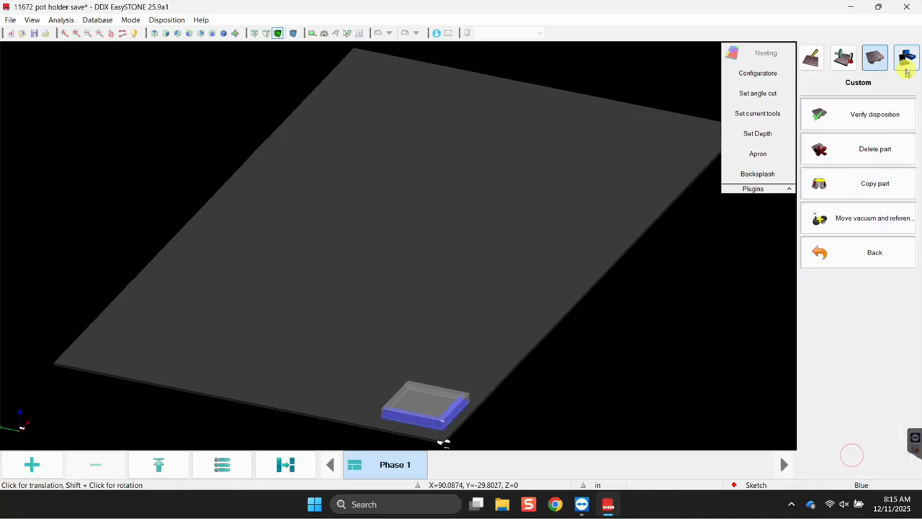
pyautogui.click(905, 64)
pyautogui.click(812, 95)
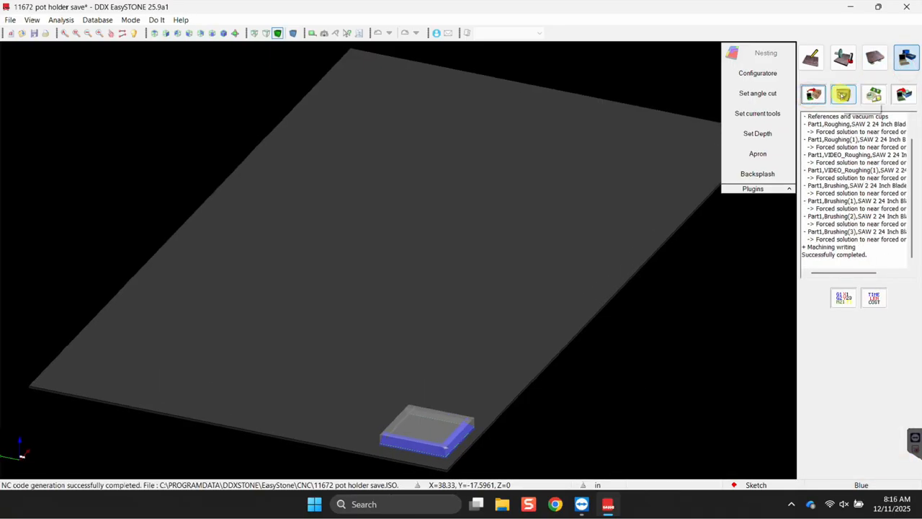
# Generate the simulation for 11672 pot holder save.ISO, launching PowerSIM.
pyautogui.click(843, 94)
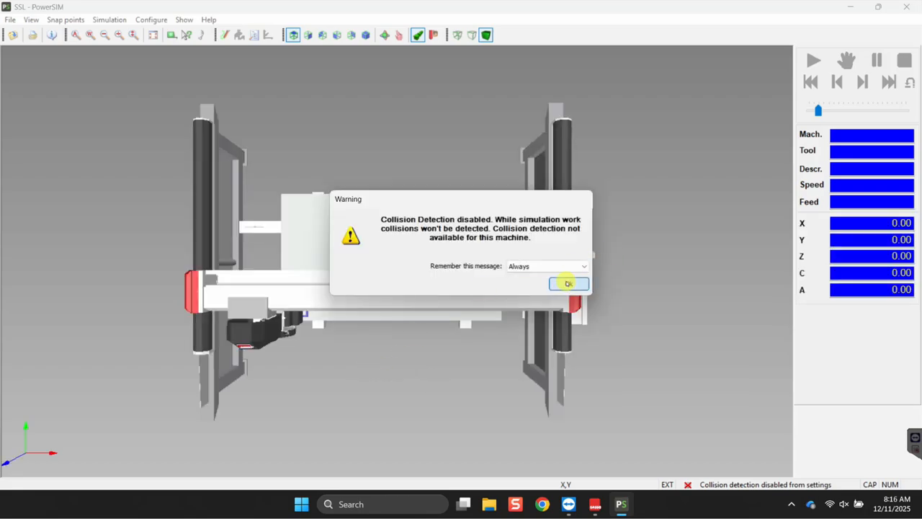
# Dismiss the collision warning, start the simulation, and orbit to a low machine view.
pyautogui.click(568, 283)
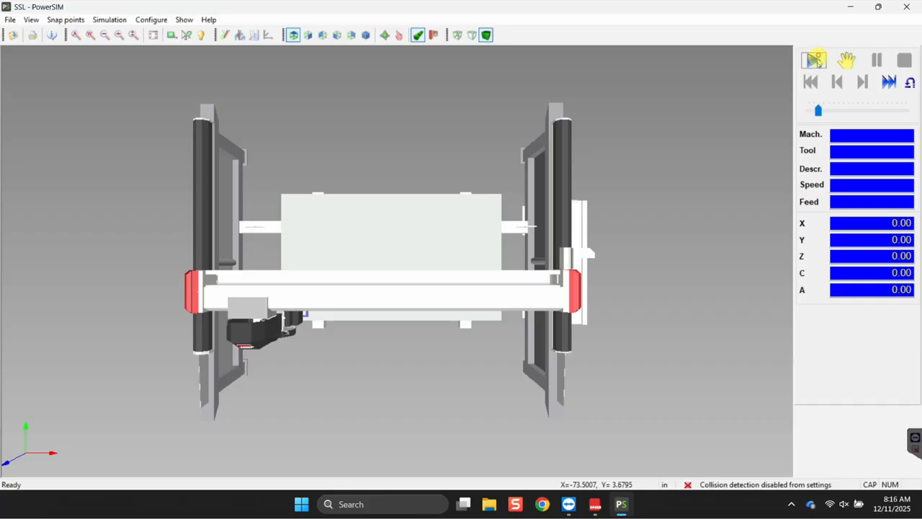
pyautogui.click(814, 58)
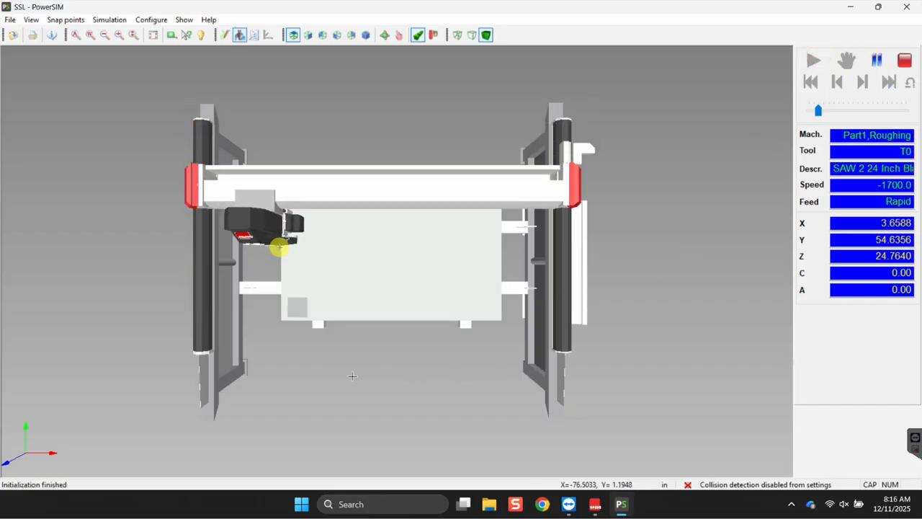
pyautogui.moveTo(368, 370); pyautogui.dragTo(267, 321, button='middle')
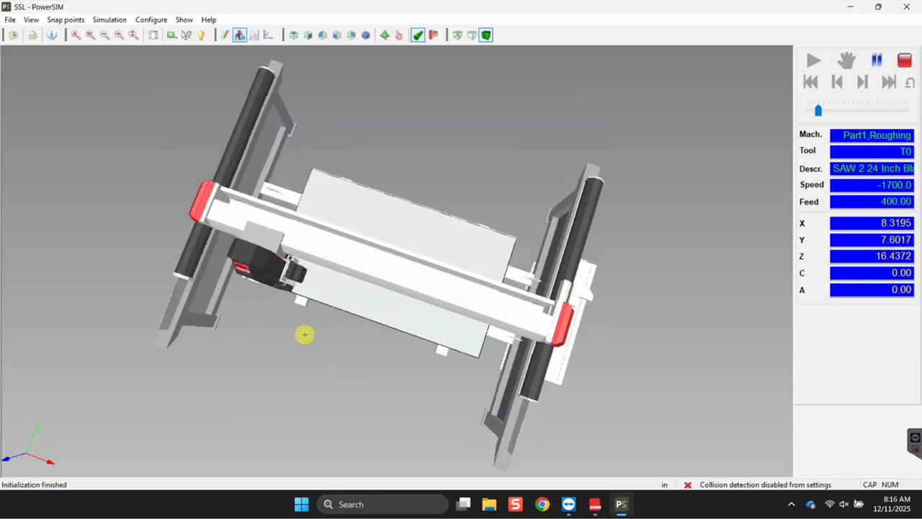
pyautogui.moveTo(322, 335); pyautogui.dragTo(280, 211, button='middle')
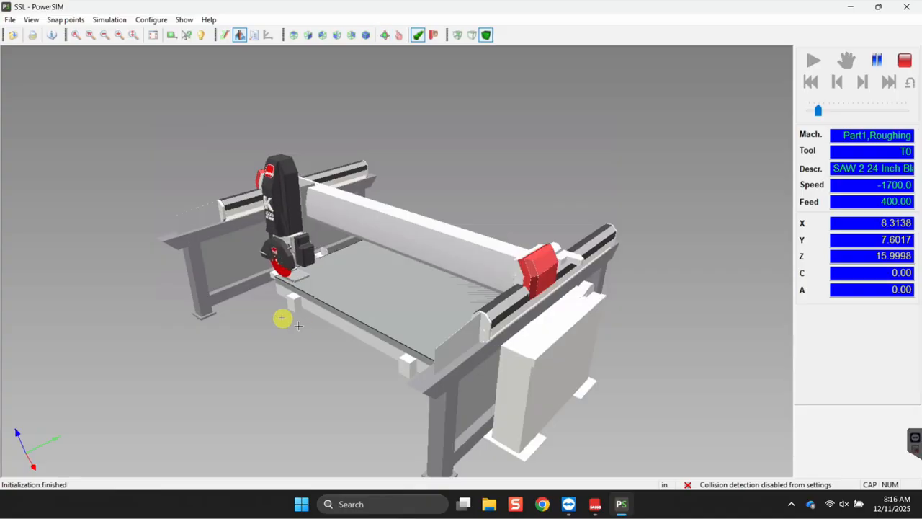
pyautogui.scroll(3, 274, 283)
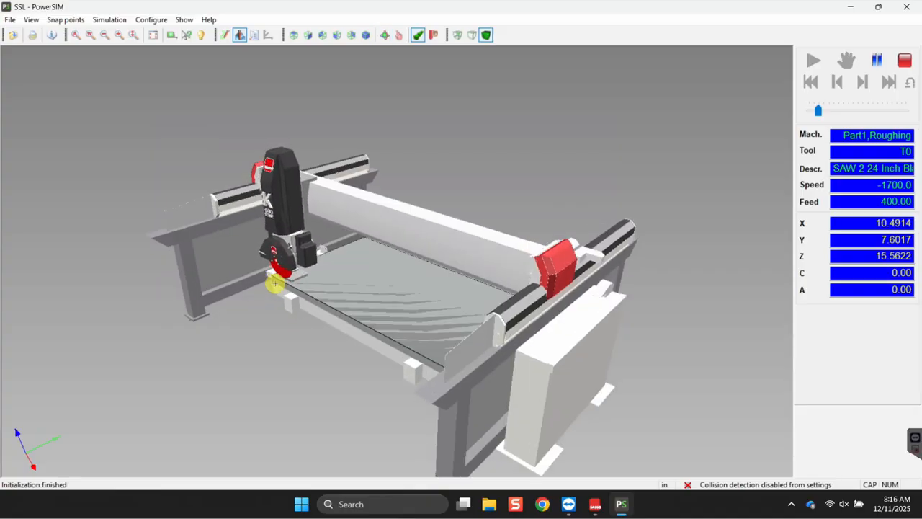
pyautogui.scroll(4, 191, 264)
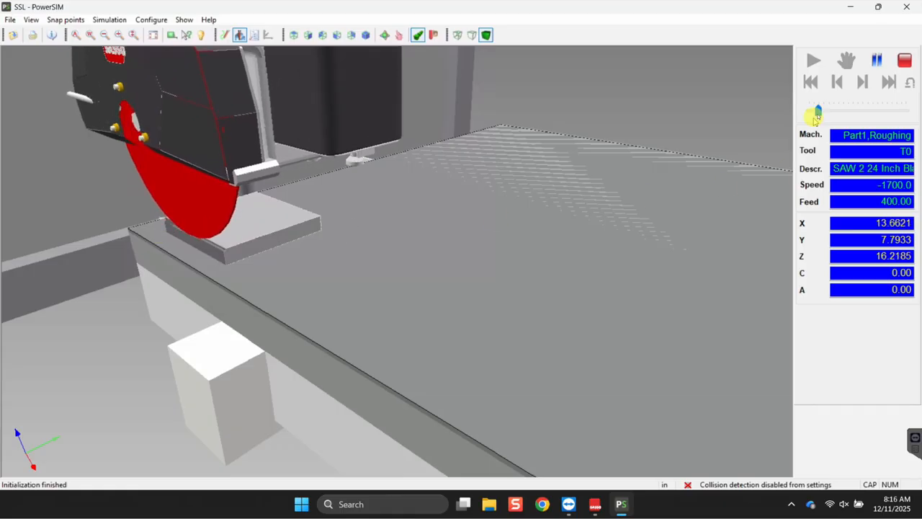
# Adjust the playback speed, centre the stepped part, and stop the simulation.
pyautogui.moveTo(821, 109); pyautogui.dragTo(872, 110)
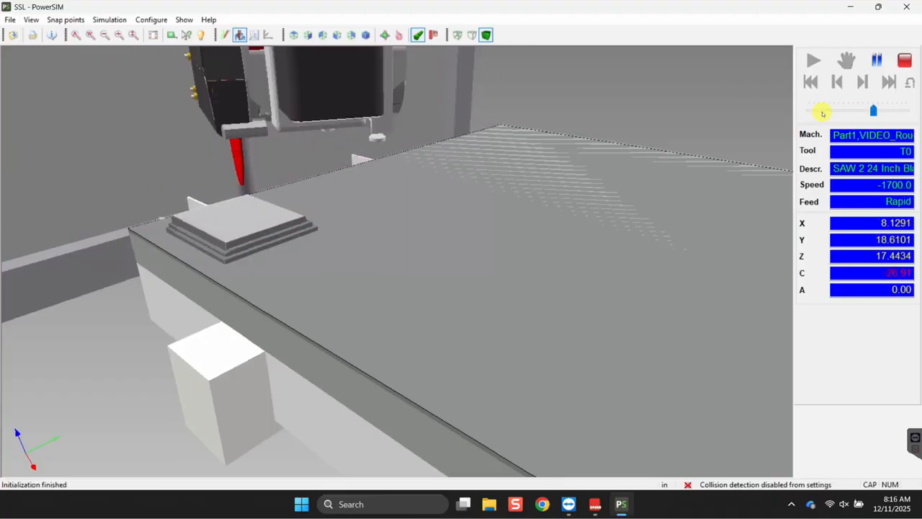
pyautogui.click(817, 111)
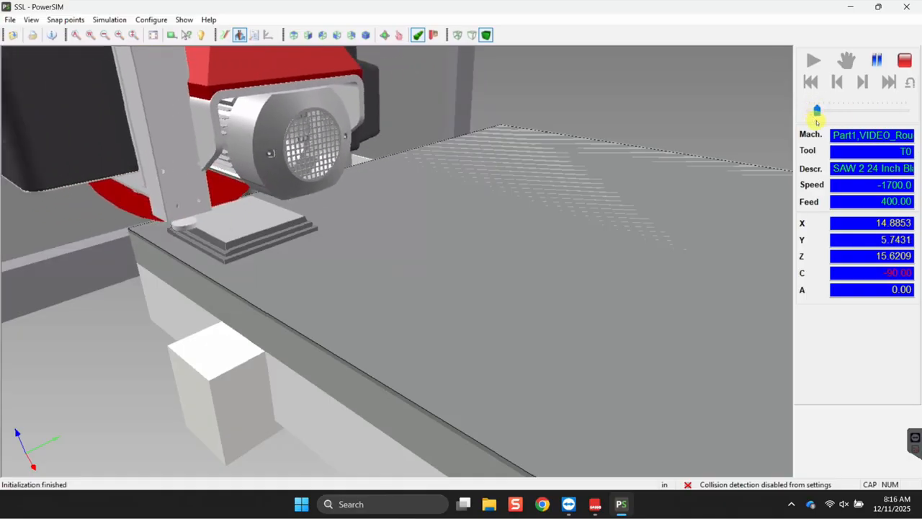
pyautogui.click(823, 114)
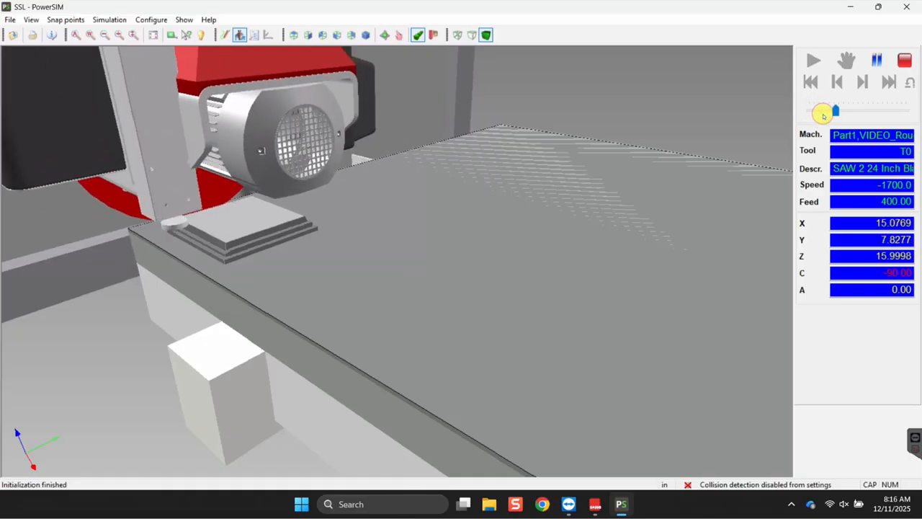
pyautogui.click(817, 112)
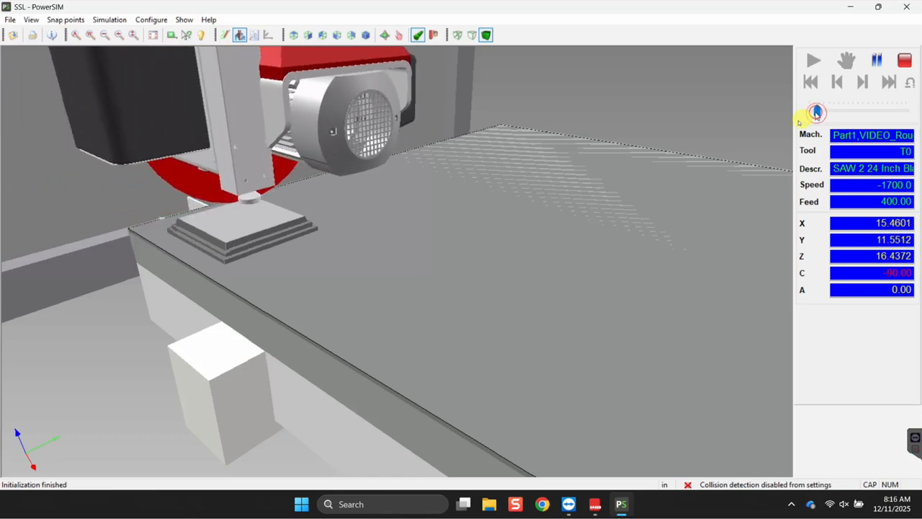
pyautogui.scroll(3, 144, 242)
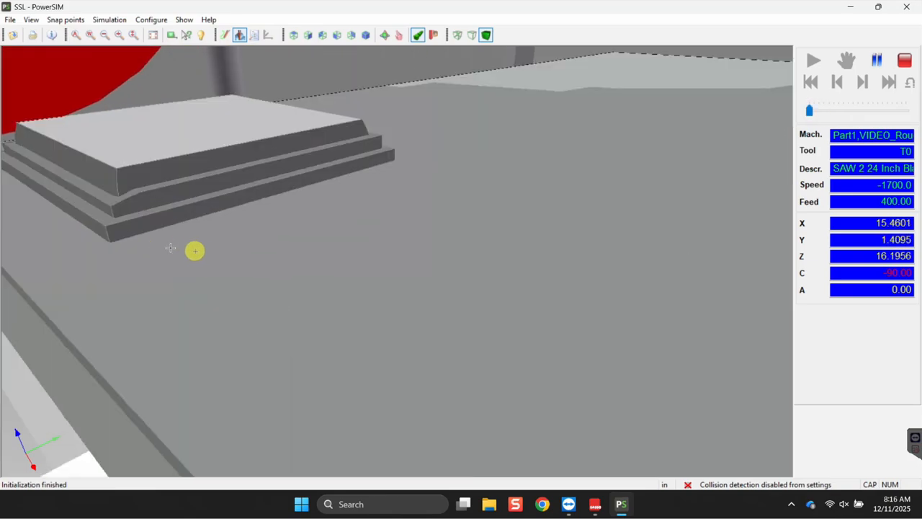
pyautogui.moveTo(182, 247); pyautogui.dragTo(195, 257, button='middle')
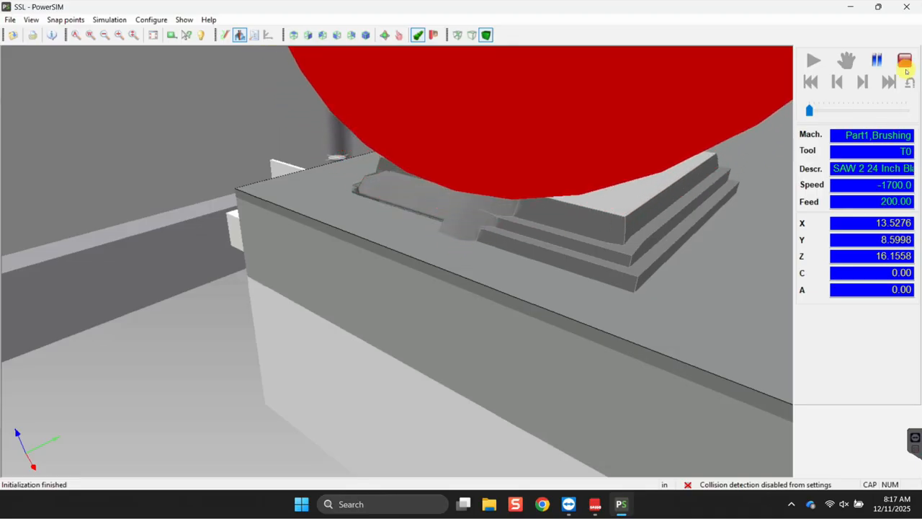
pyautogui.click(905, 61)
# Close PowerSIM and open the pot holder part's Shim settings with height 4.
pyautogui.click(906, 7)
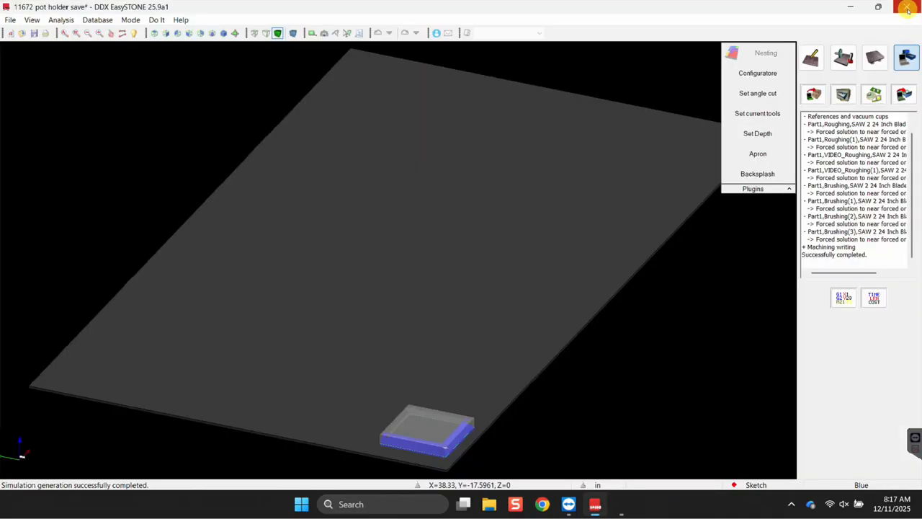
pyautogui.click(874, 58)
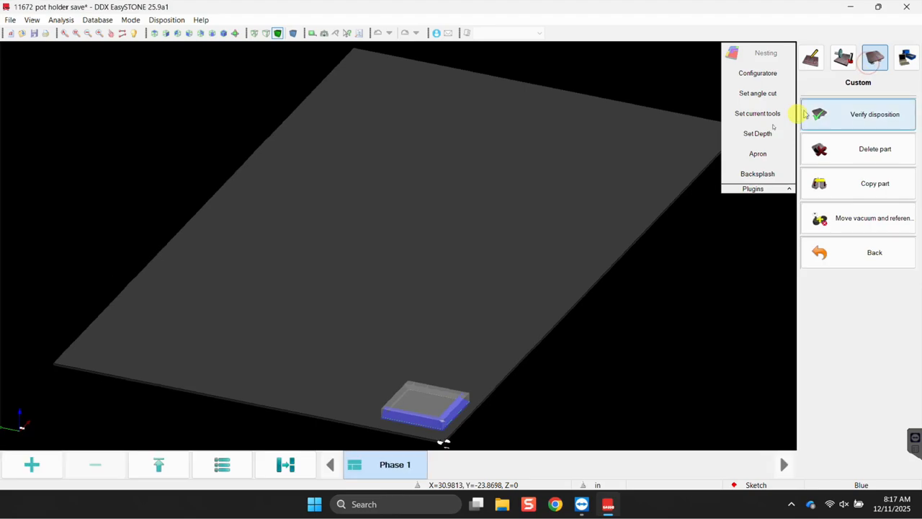
pyautogui.scroll(-5, 485, 288)
pyautogui.moveTo(486, 368); pyautogui.dragTo(361, 364, button='middle')
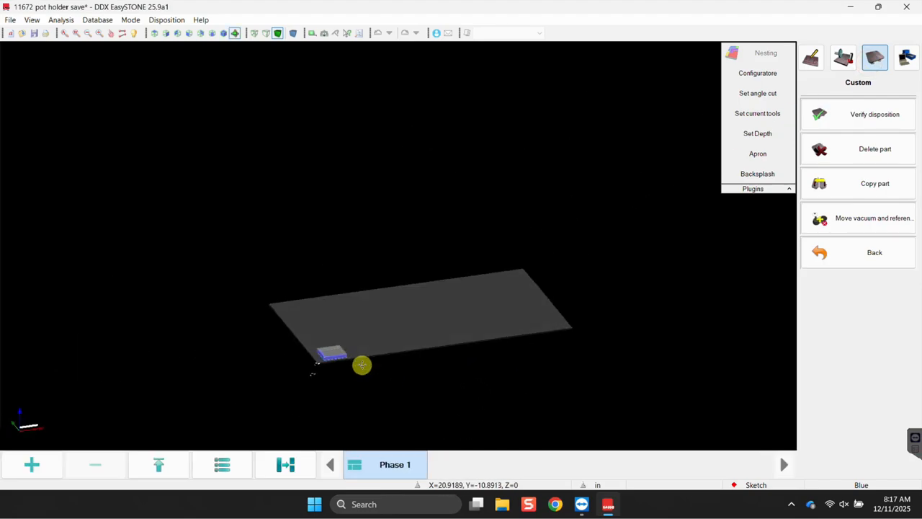
pyautogui.rightClick(320, 353)
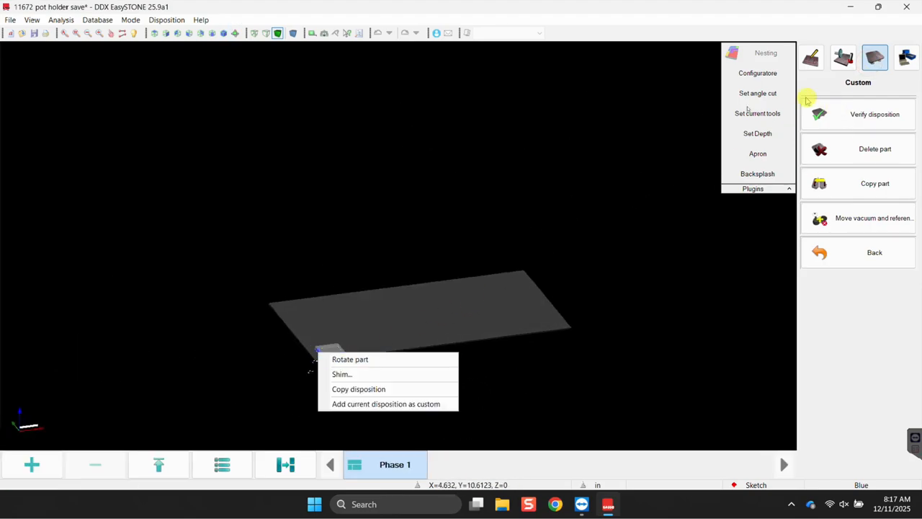
pyautogui.click(366, 374)
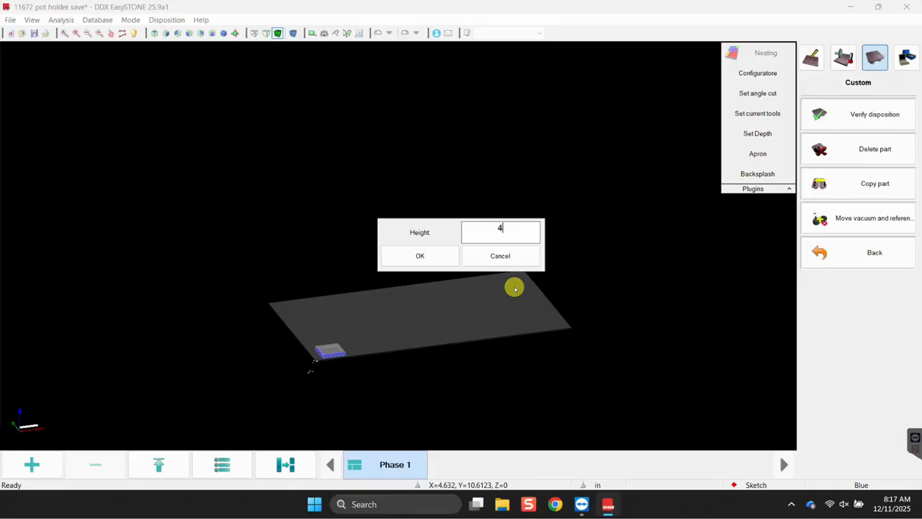
# Confirm the shim height of 4, regenerate machining and launch the PowerSIM simulation.
pyautogui.click(440, 257)
pyautogui.scroll(5, 321, 363)
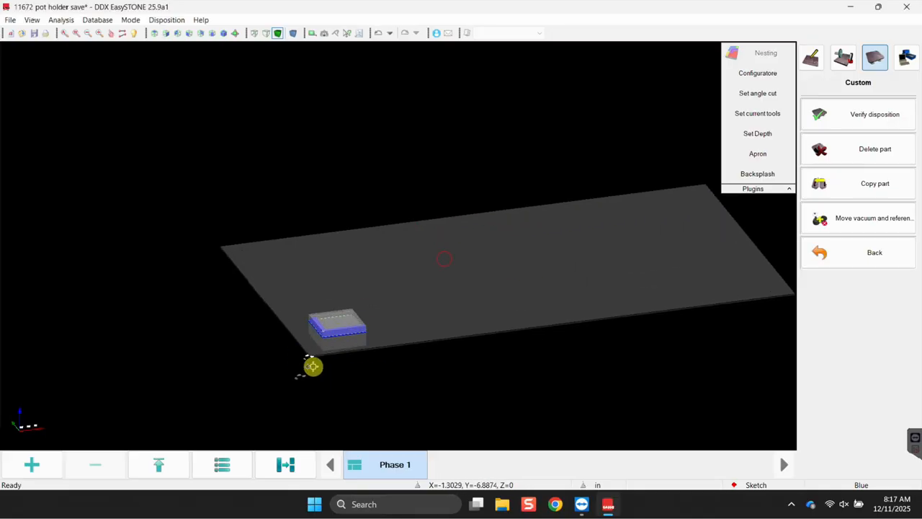
pyautogui.click(907, 58)
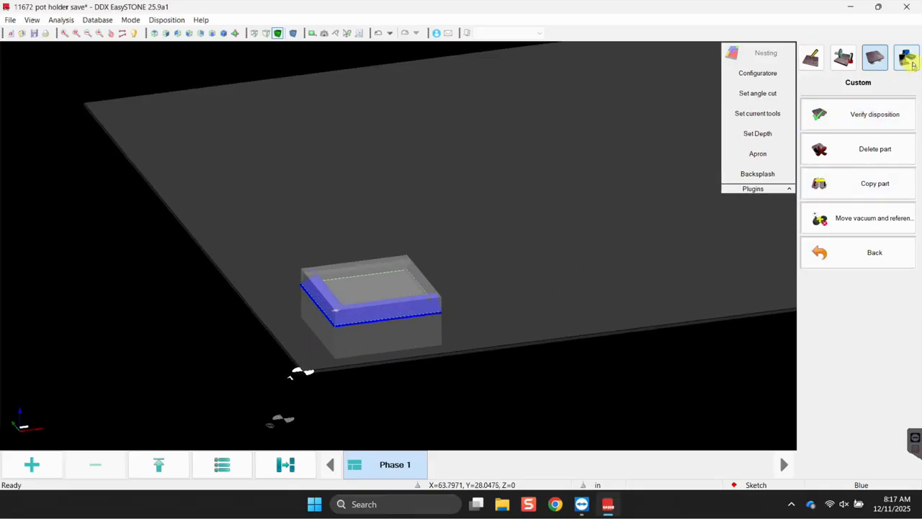
pyautogui.click(844, 94)
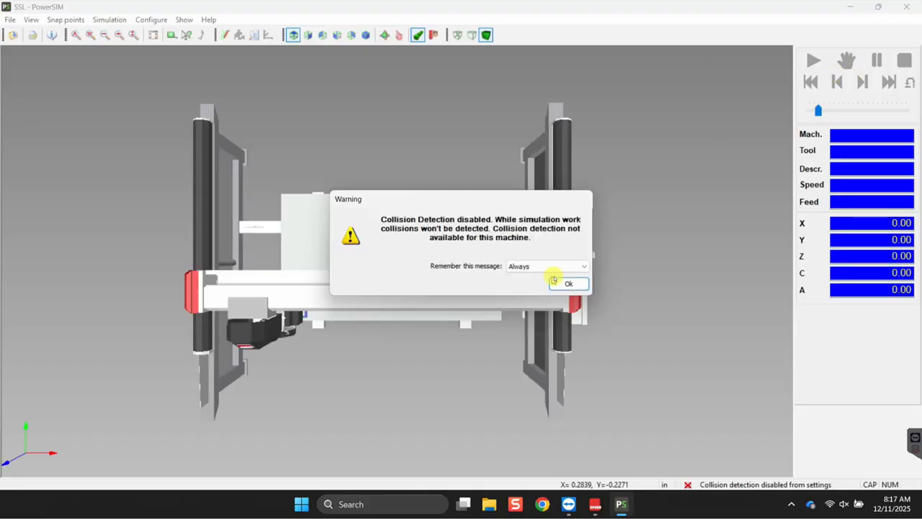
# Dismiss the collision warning, orbit close to the saw, and step through three roughing steps.
pyautogui.click(565, 283)
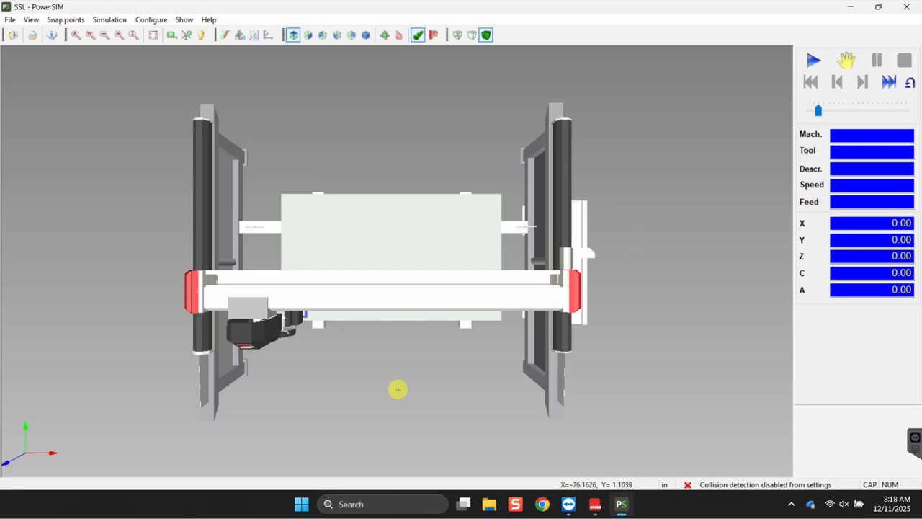
pyautogui.moveTo(393, 384); pyautogui.dragTo(308, 182, button='middle')
pyautogui.scroll(8, 269, 281)
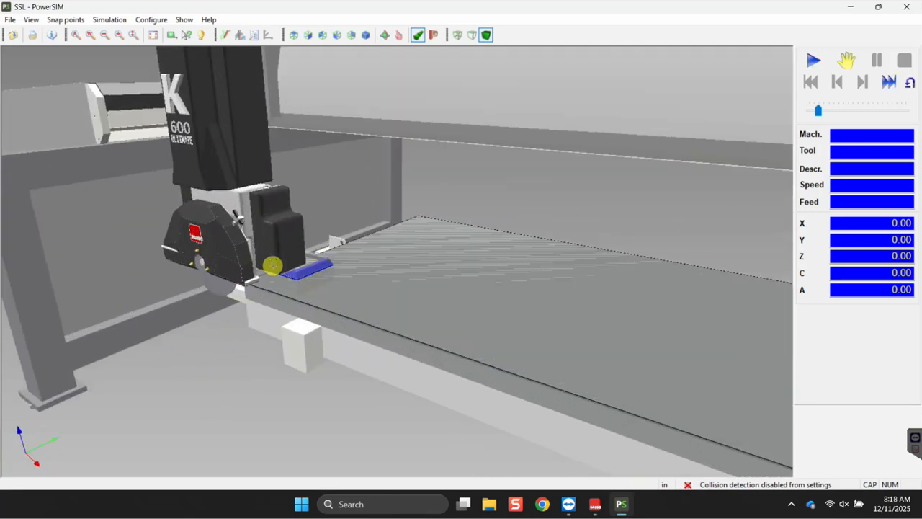
pyautogui.click(816, 62)
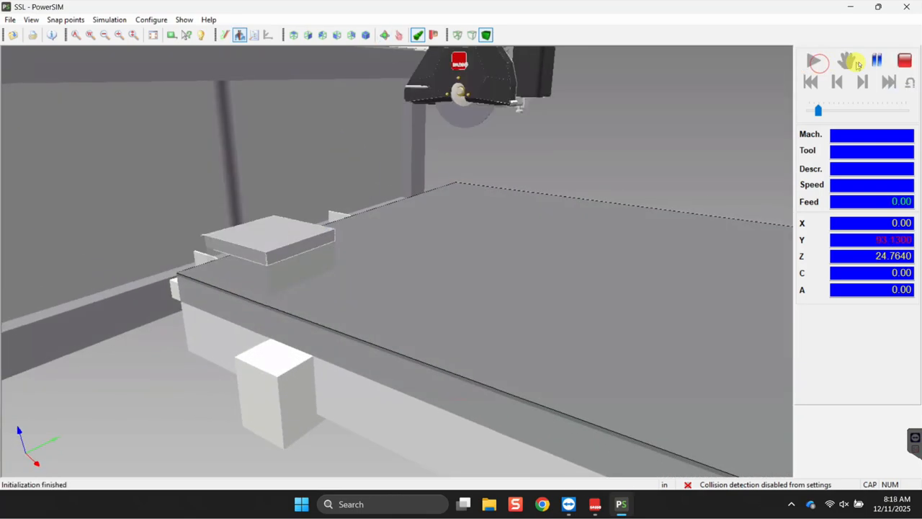
pyautogui.click(872, 62)
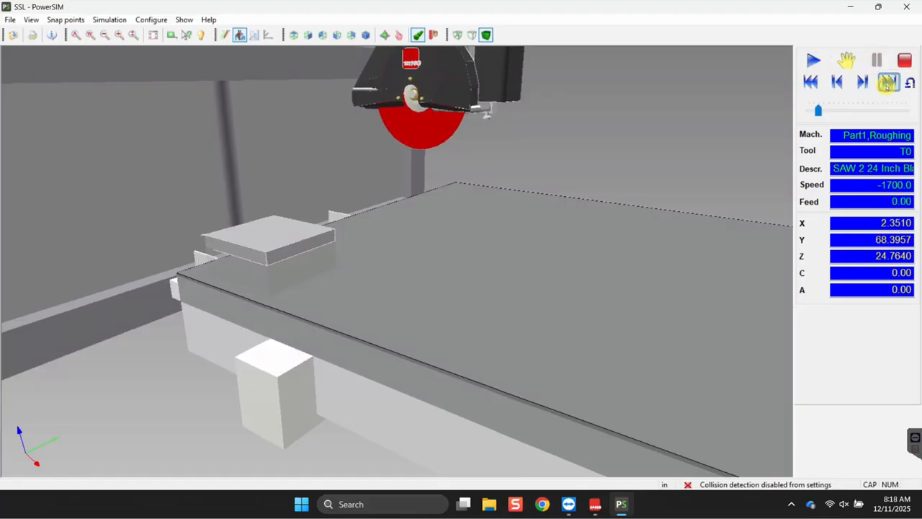
pyautogui.click(887, 83)
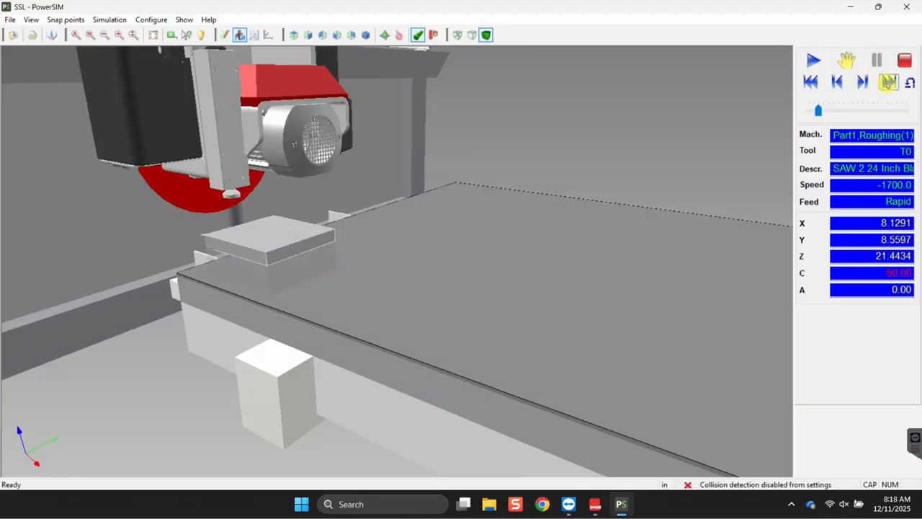
pyautogui.click(887, 83)
pyautogui.click(888, 83)
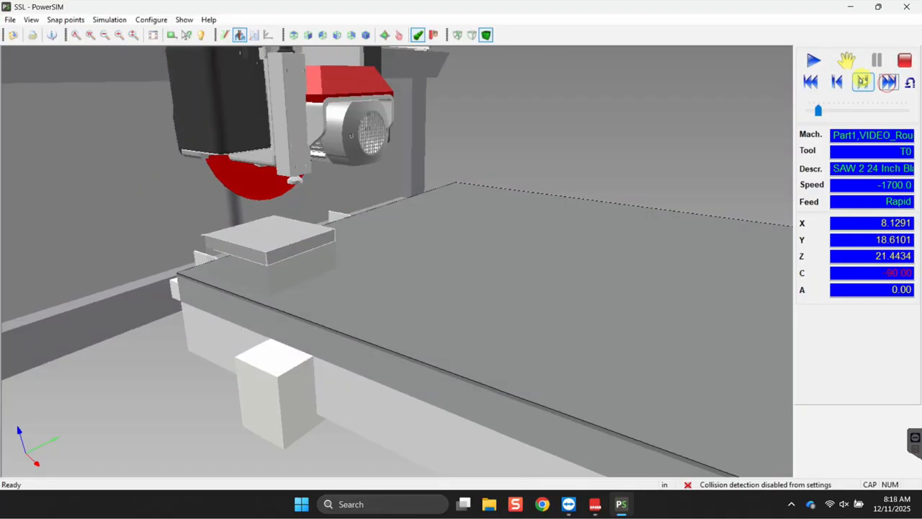
# Resume and stop the simulation, then close PowerSIM and relaunch it from EasySTONE.
pyautogui.click(814, 61)
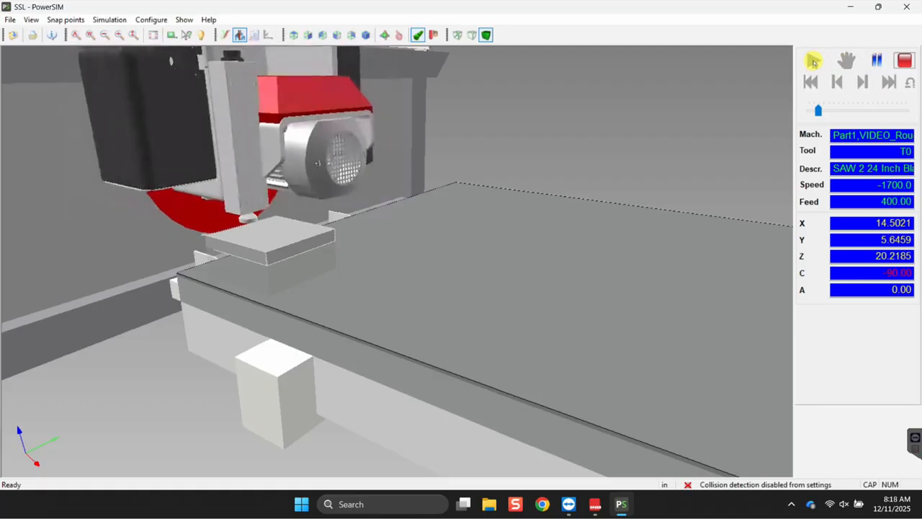
pyautogui.click(905, 61)
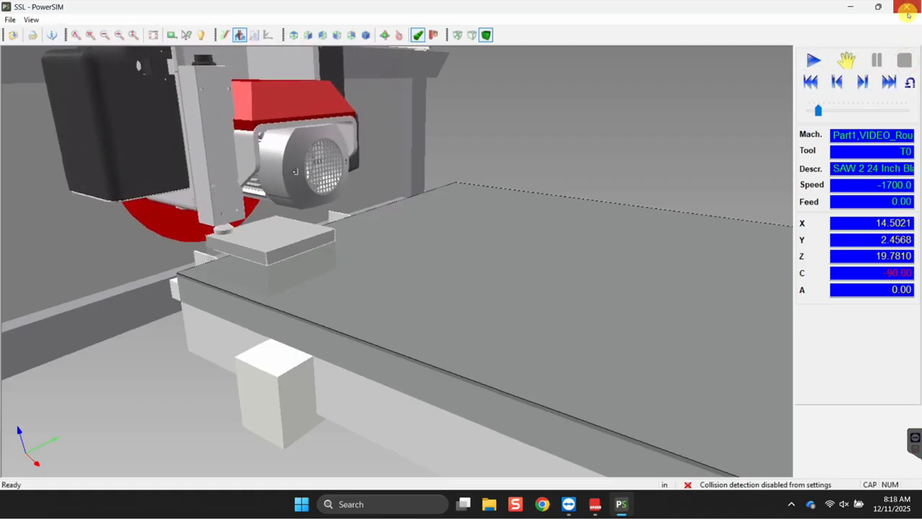
pyautogui.click(906, 7)
pyautogui.click(855, 90)
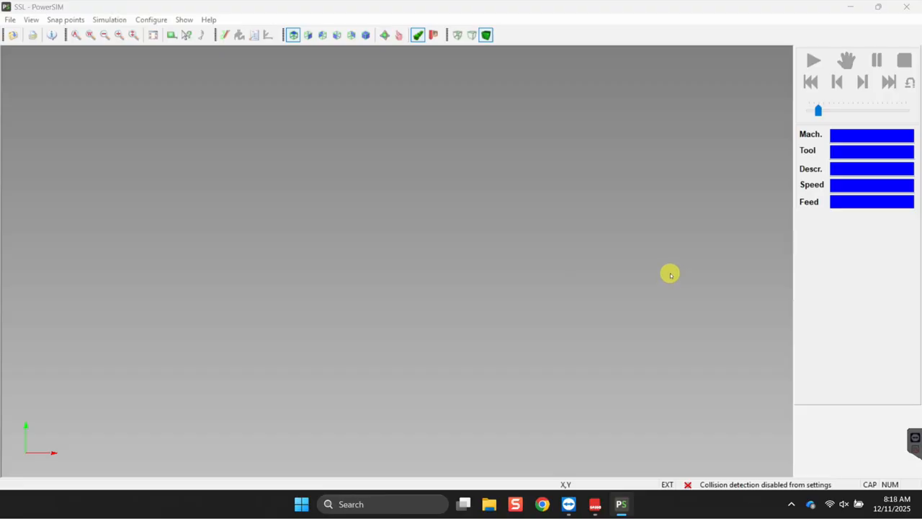
# Dismiss the collision warning, play the simulation faster in Front view, then slow playback down.
pyautogui.click(566, 283)
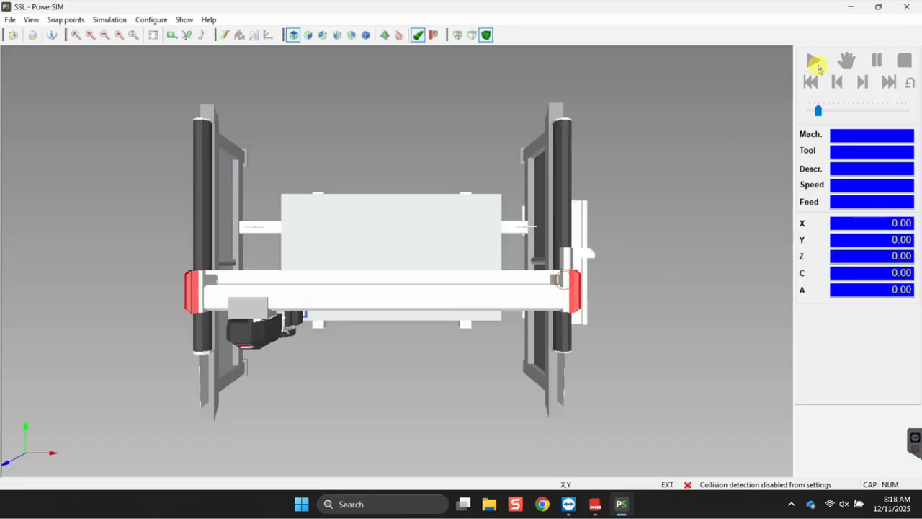
pyautogui.click(814, 61)
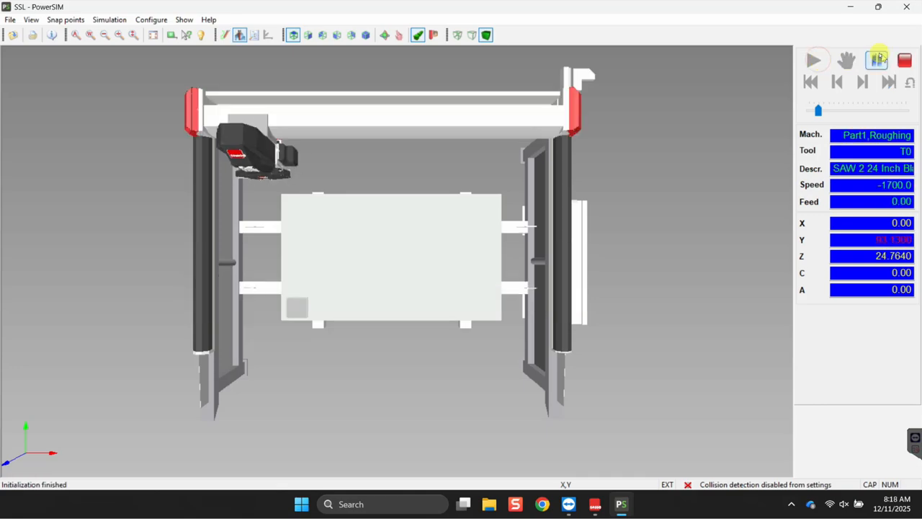
pyautogui.moveTo(822, 110); pyautogui.dragTo(905, 110)
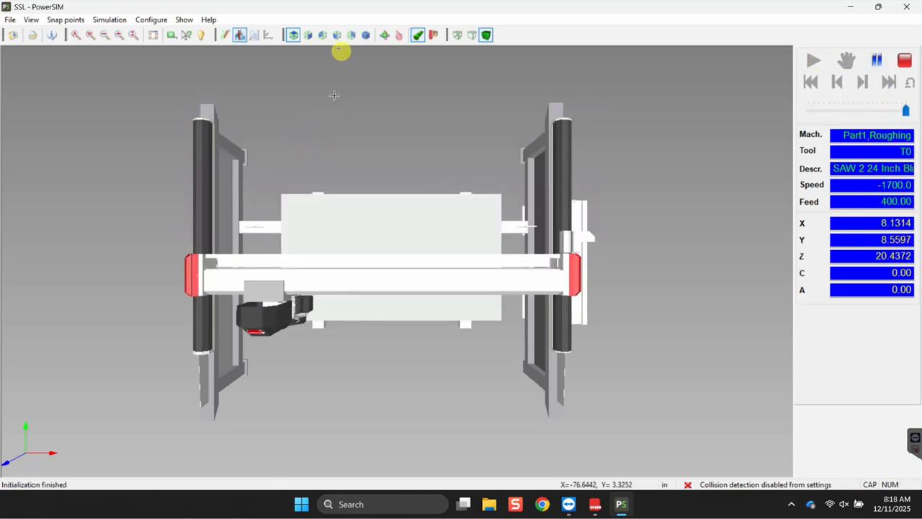
pyautogui.click(308, 35)
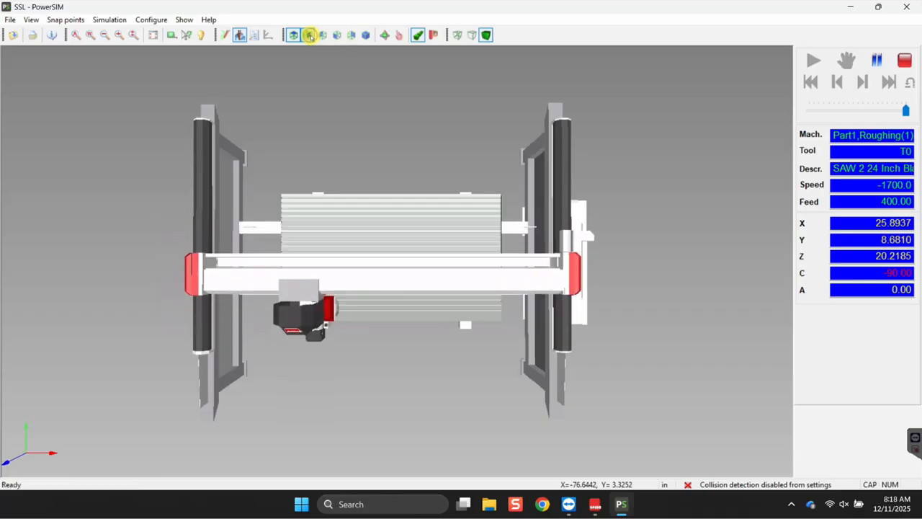
pyautogui.scroll(3, 215, 299)
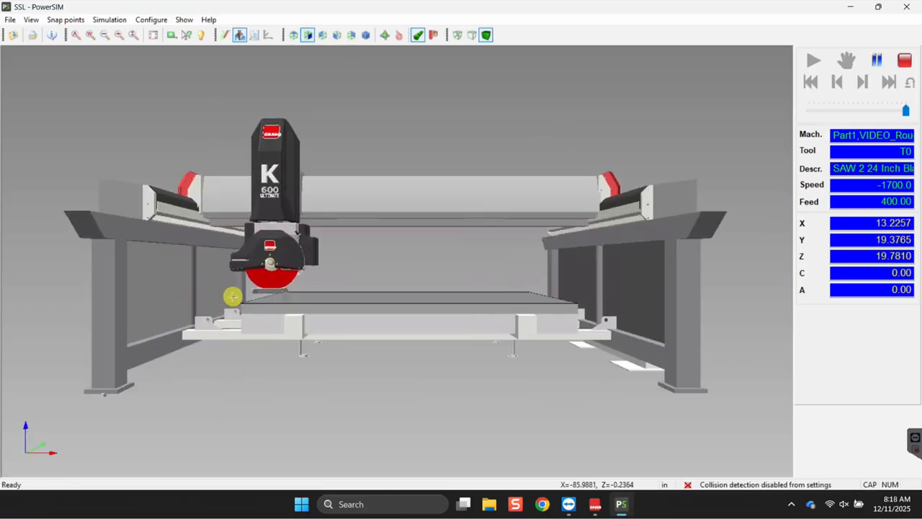
pyautogui.click(829, 110)
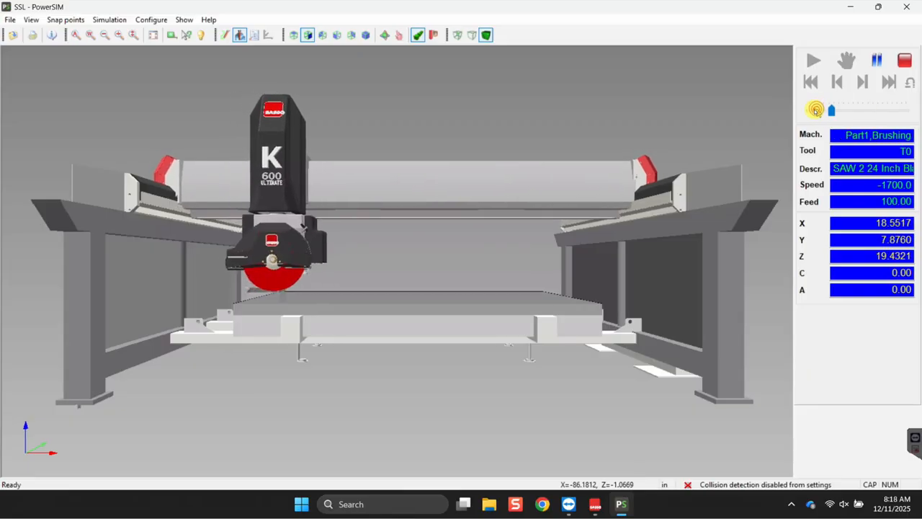
# Drop playback to minimum speed and zoom in to follow the saw along the frame edge.
pyautogui.click(815, 109)
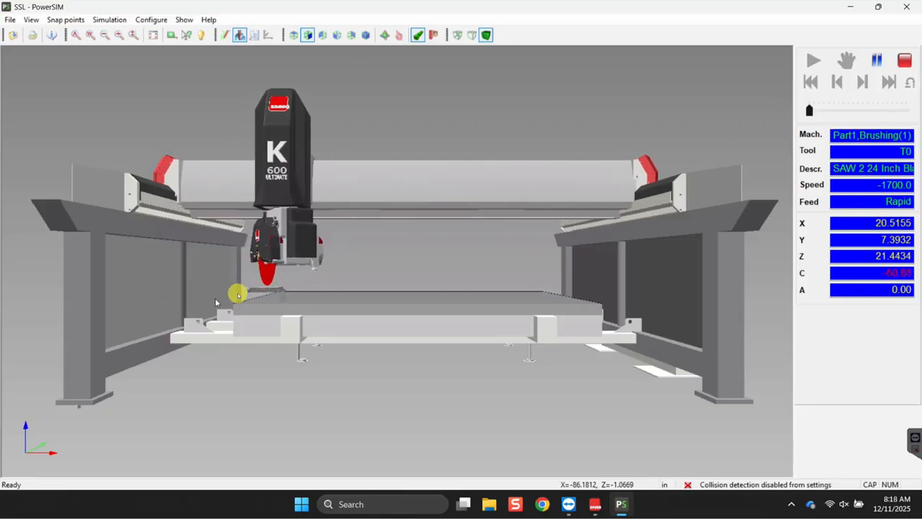
pyautogui.scroll(3, 239, 294)
pyautogui.scroll(3, 220, 293)
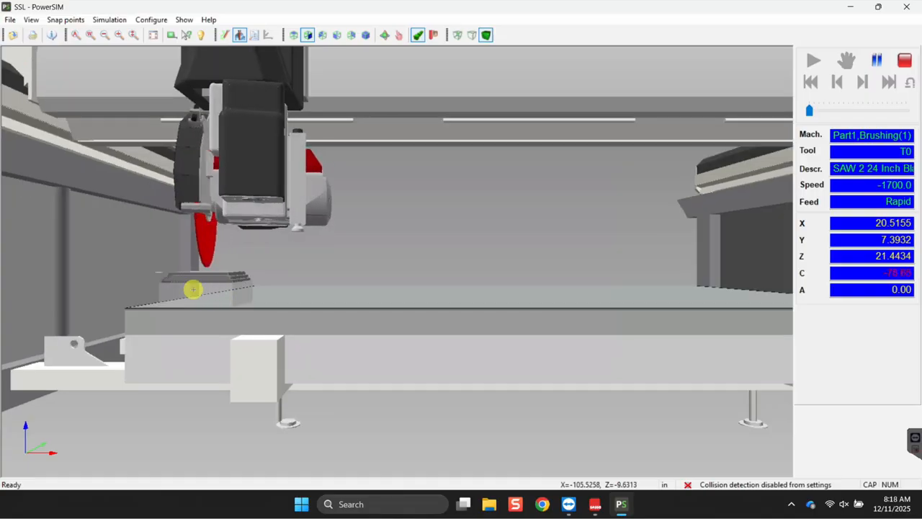
pyautogui.scroll(3, 192, 291)
pyautogui.scroll(3, 222, 294)
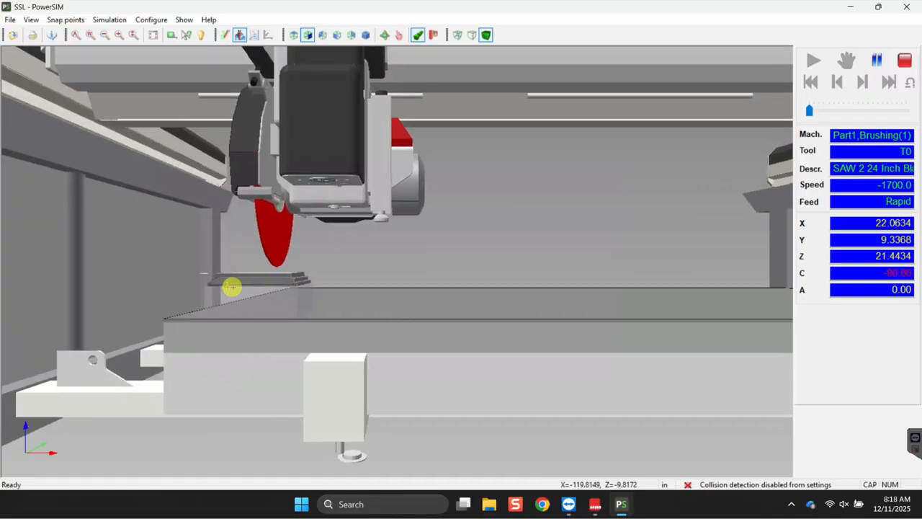
pyautogui.scroll(3, 233, 288)
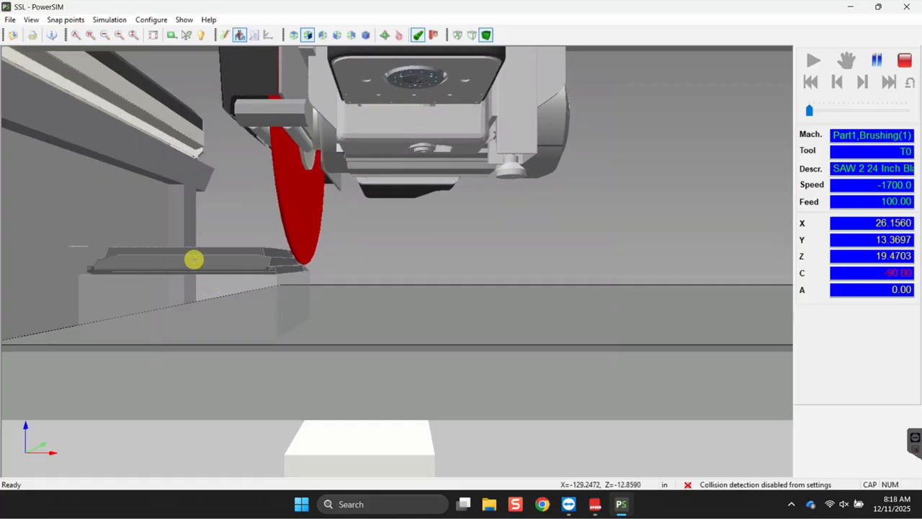
pyautogui.scroll(3, 208, 257)
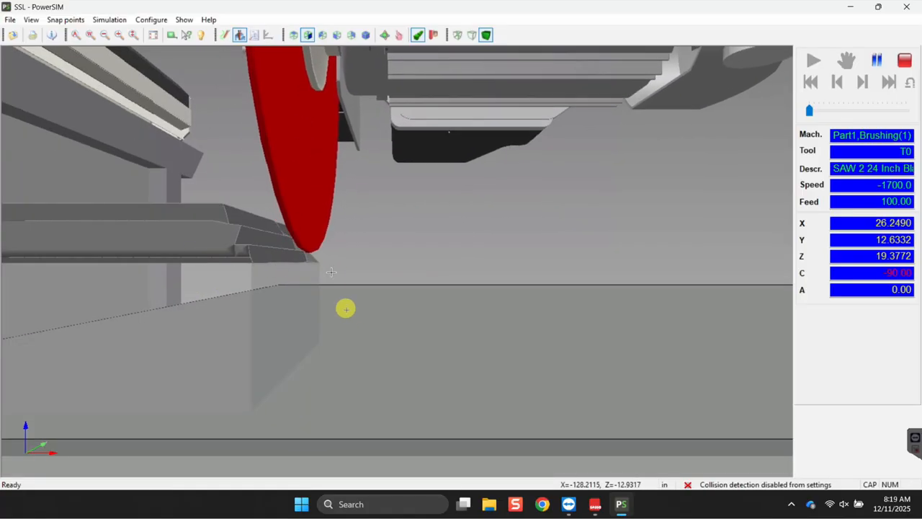
pyautogui.moveTo(340, 317); pyautogui.dragTo(361, 311, button='middle')
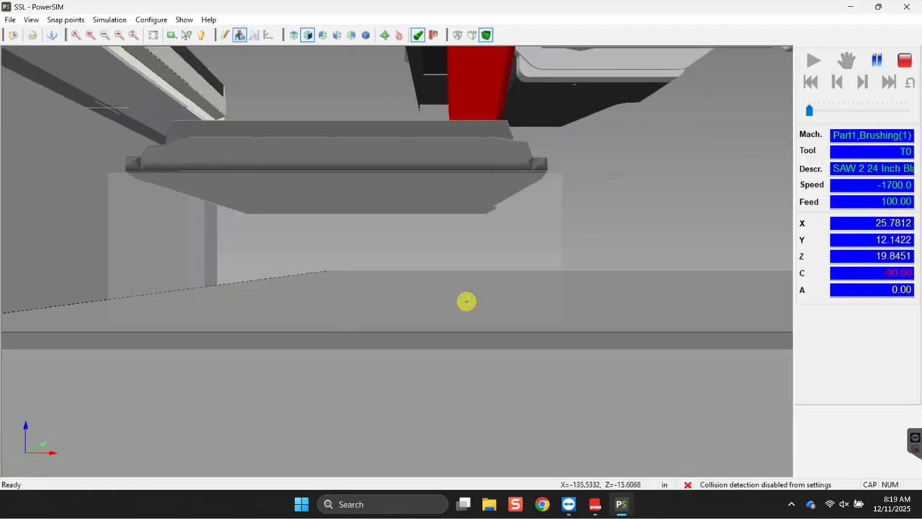
pyautogui.moveTo(466, 301); pyautogui.dragTo(461, 299, button='middle')
pyautogui.scroll(-5, 436, 293)
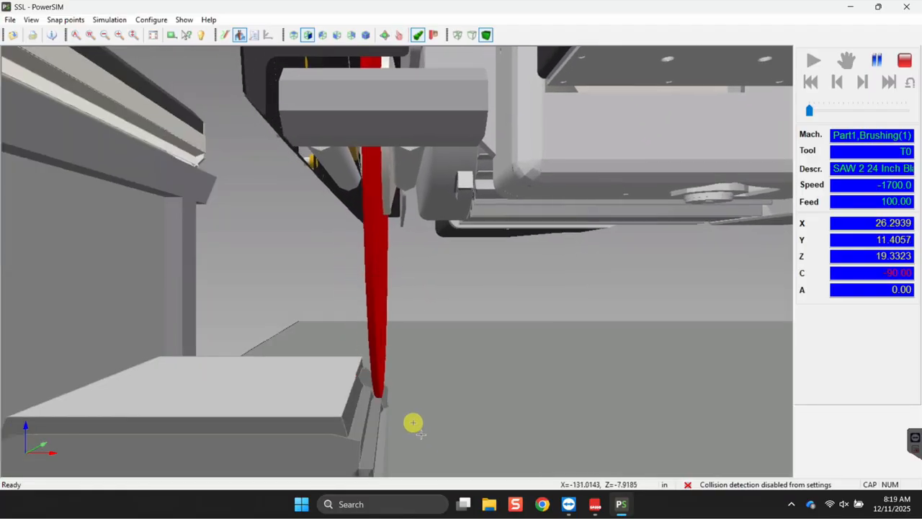
pyautogui.scroll(3, 409, 419)
pyautogui.scroll(-3, 373, 356)
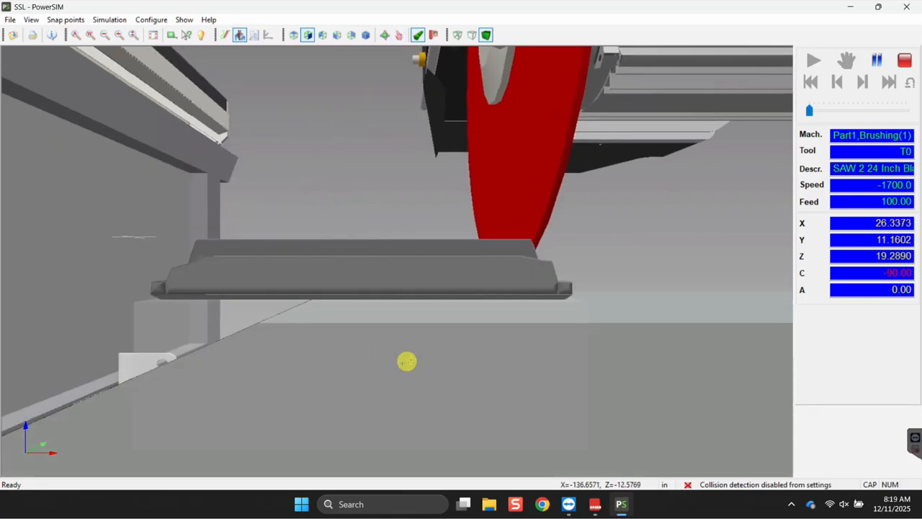
pyautogui.moveTo(412, 360); pyautogui.dragTo(395, 363, button='middle')
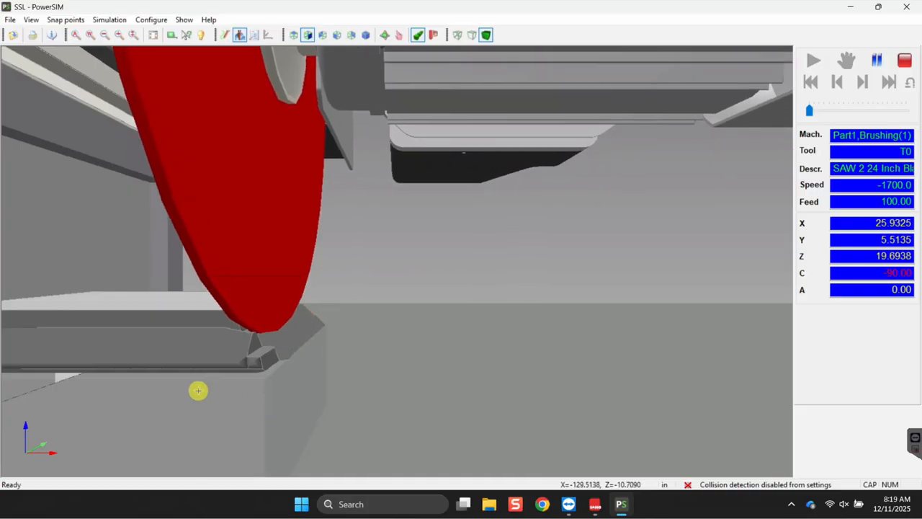
pyautogui.scroll(2, 227, 375)
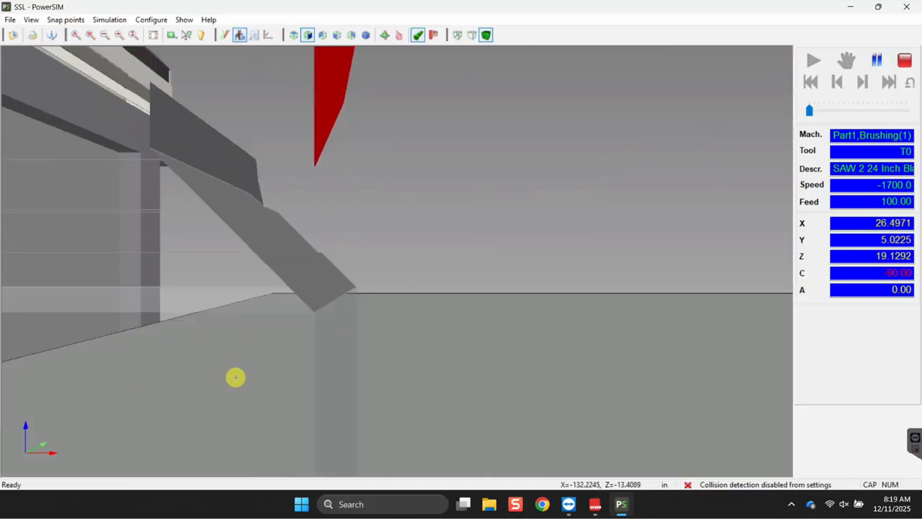
pyautogui.scroll(-2, 236, 377)
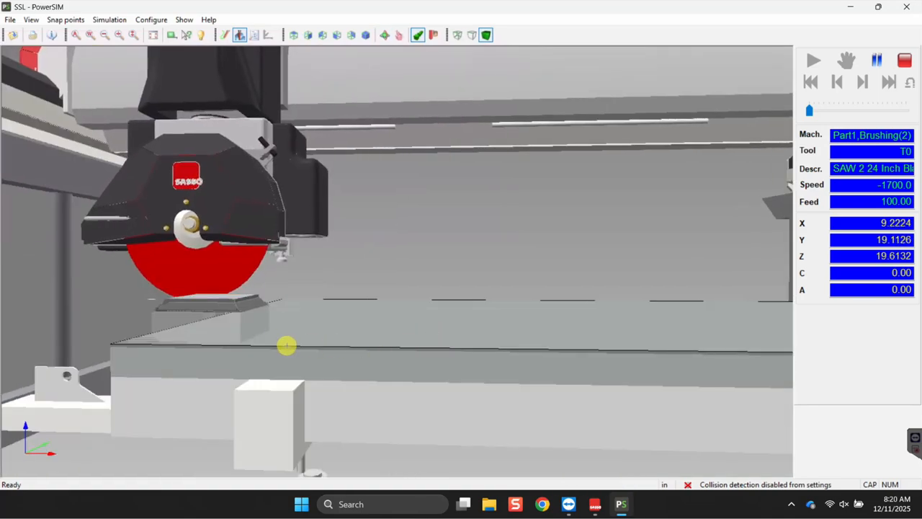
# Speed playback up, orbit around the machine, then close PowerSIM to reveal the 0:10:49 report.
pyautogui.moveTo(816, 110); pyautogui.dragTo(895, 111)
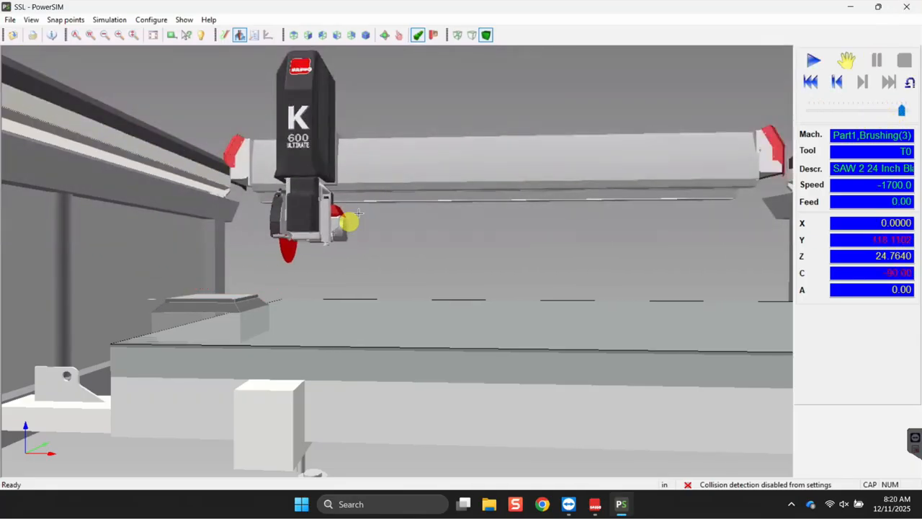
pyautogui.moveTo(152, 314); pyautogui.dragTo(479, 386)
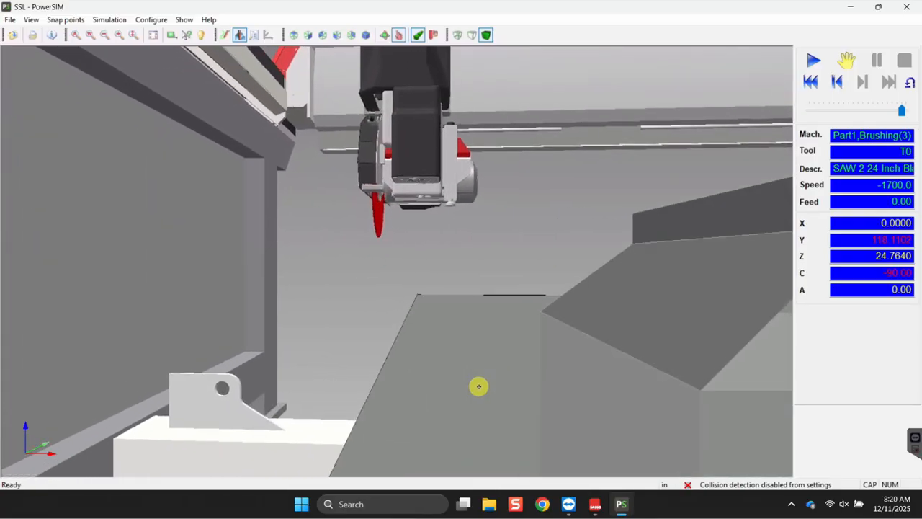
pyautogui.moveTo(541, 371); pyautogui.dragTo(82, 340)
pyautogui.moveTo(211, 321); pyautogui.dragTo(127, 333)
pyautogui.moveTo(74, 299); pyautogui.dragTo(367, 269)
pyautogui.scroll(8, 360, 266)
pyautogui.moveTo(360, 269)
pyautogui.mouseDown(button='middle')
pyautogui.moveTo(360, 295)
pyautogui.moveTo(344, 264)
pyautogui.moveTo(377, 269)
pyautogui.mouseUp(button='middle')
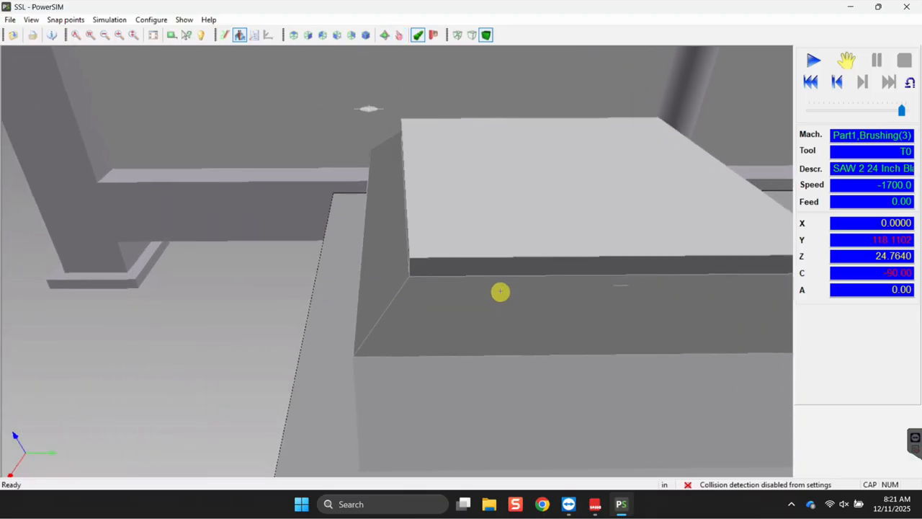
pyautogui.click(906, 7)
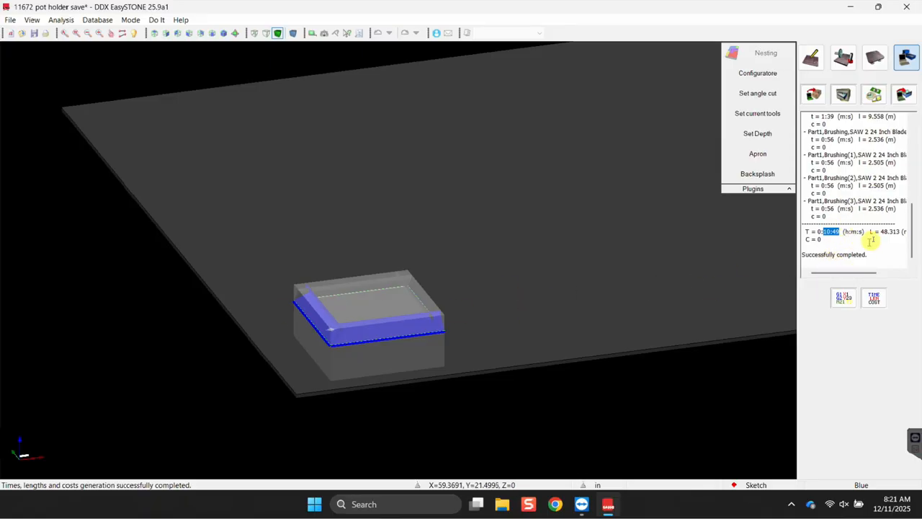
pyautogui.click(98, 20)
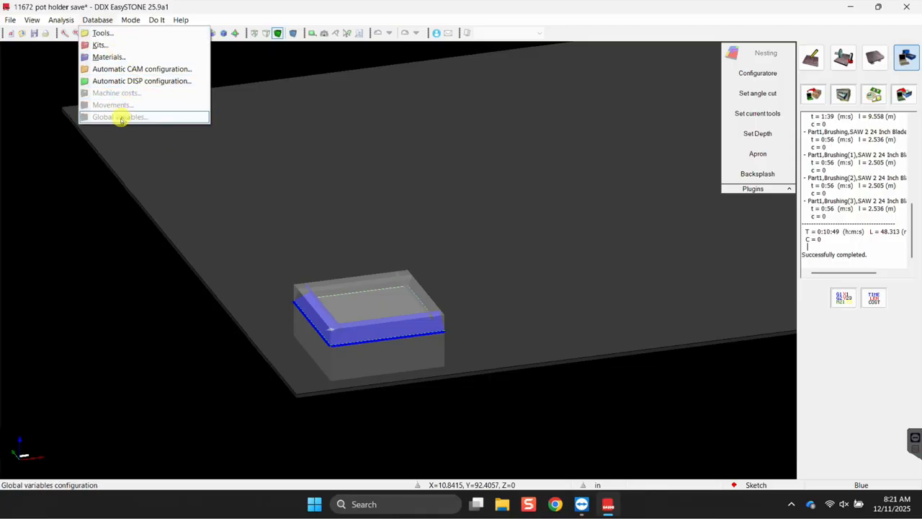
pyautogui.click(851, 345)
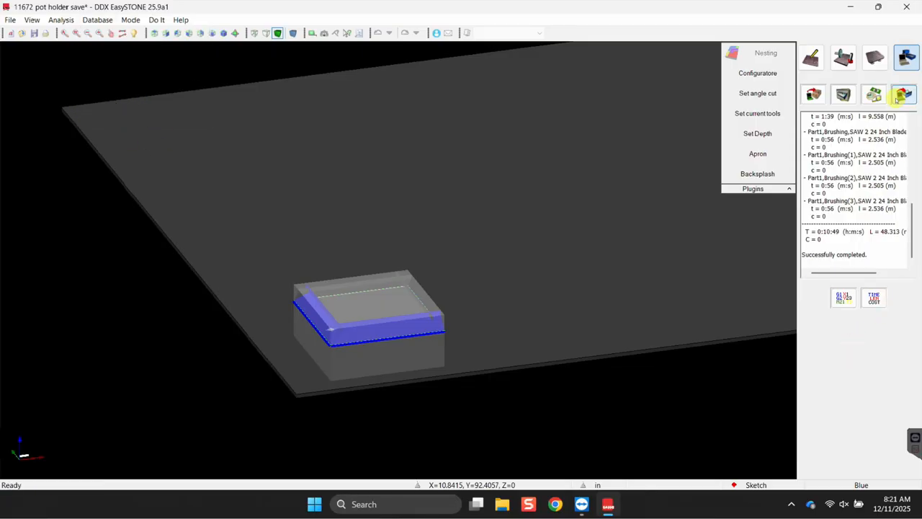
pyautogui.scroll(-1, 348, 346)
pyautogui.scroll(5, 319, 306)
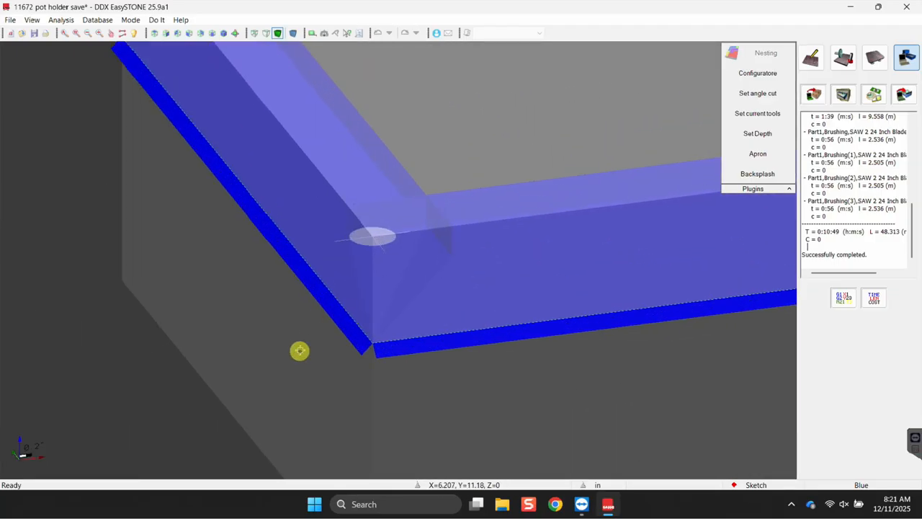
pyautogui.scroll(-4, 304, 346)
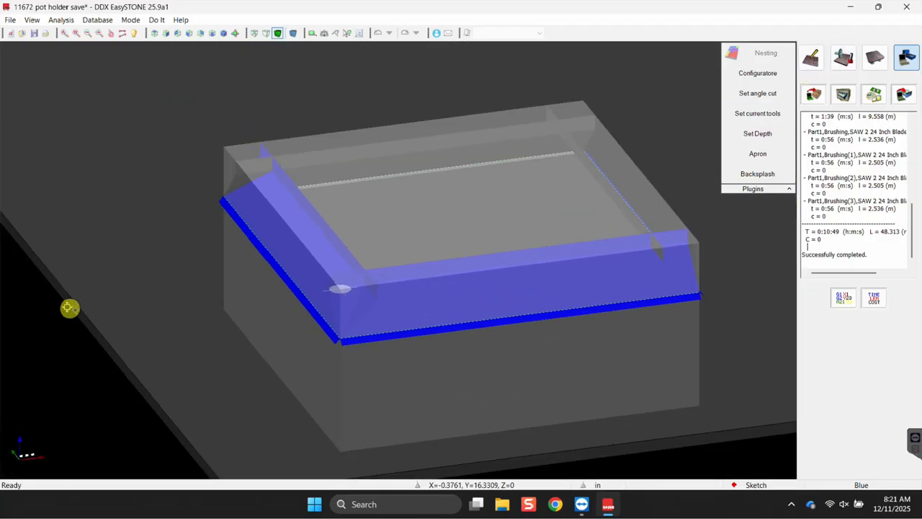